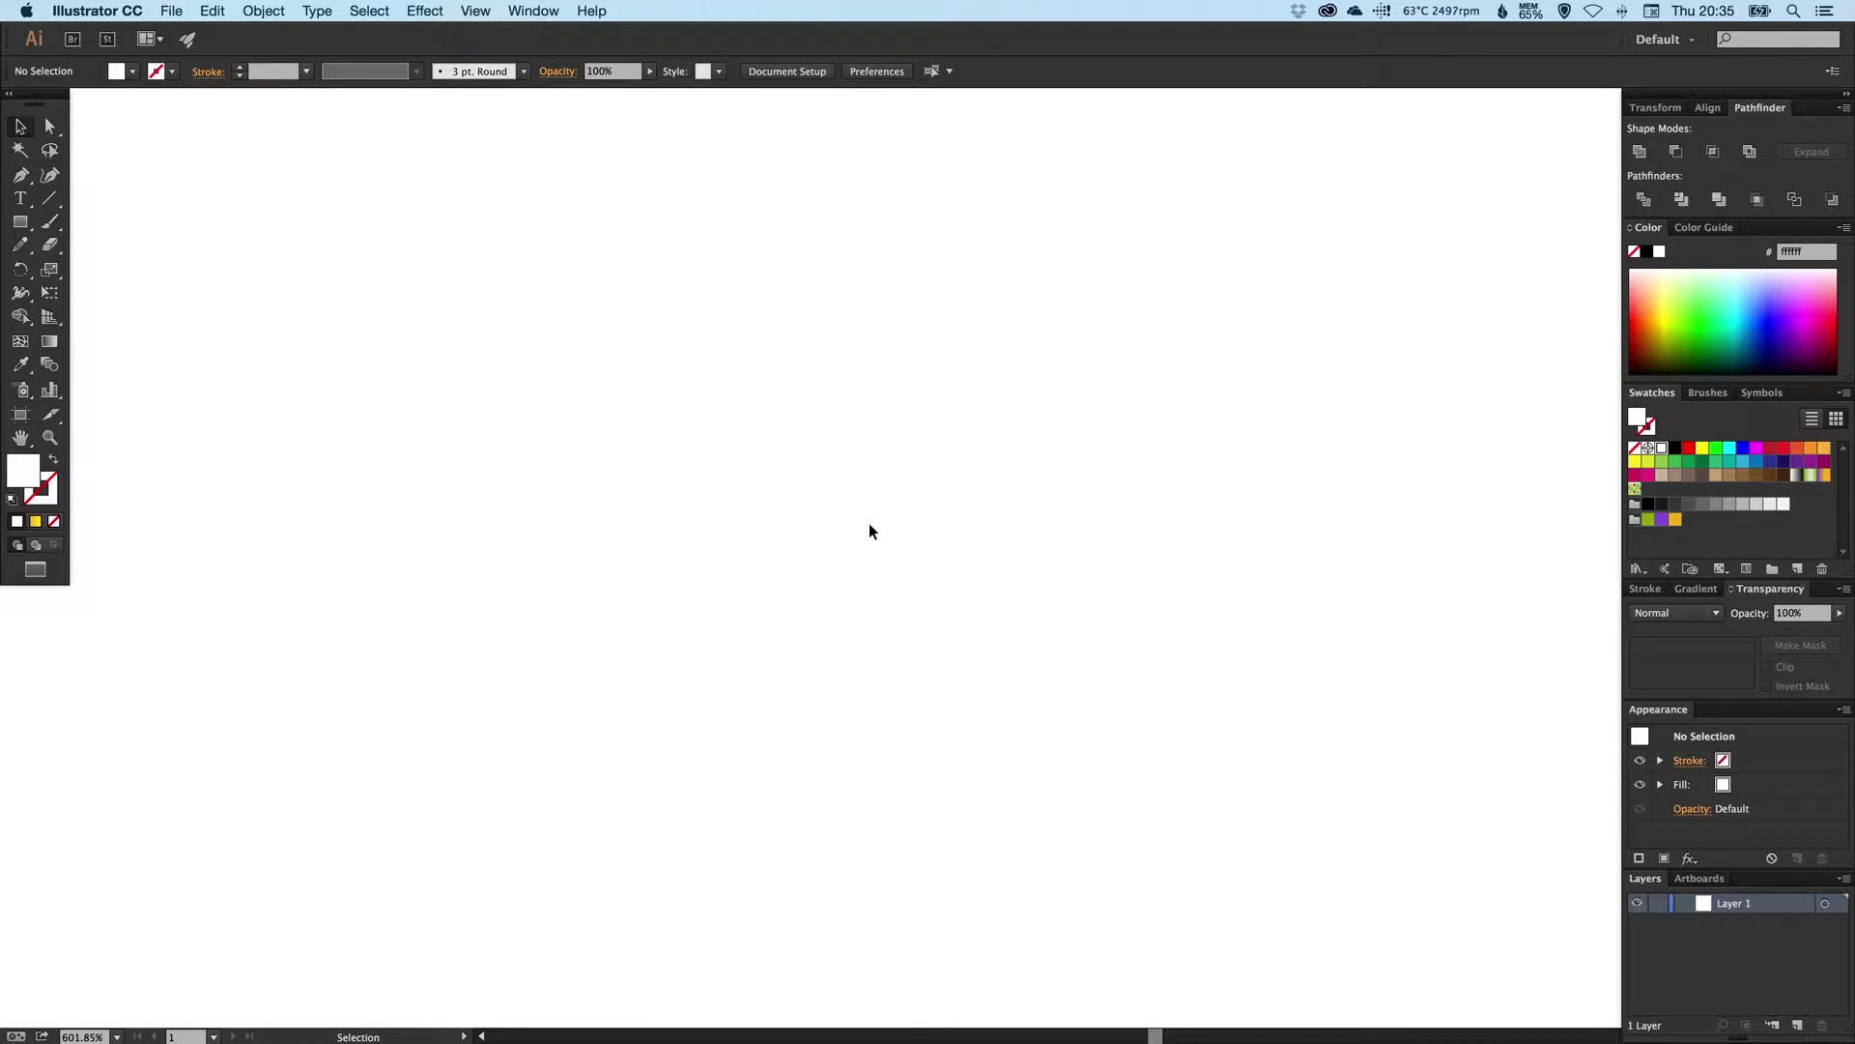
# - Draw a wide rectangle across the centre of the artboard
pyautogui.moveTo(20, 221); pyautogui.dragTo(58, 226)
pyautogui.moveTo(449, 426); pyautogui.dragTo(1283, 650)
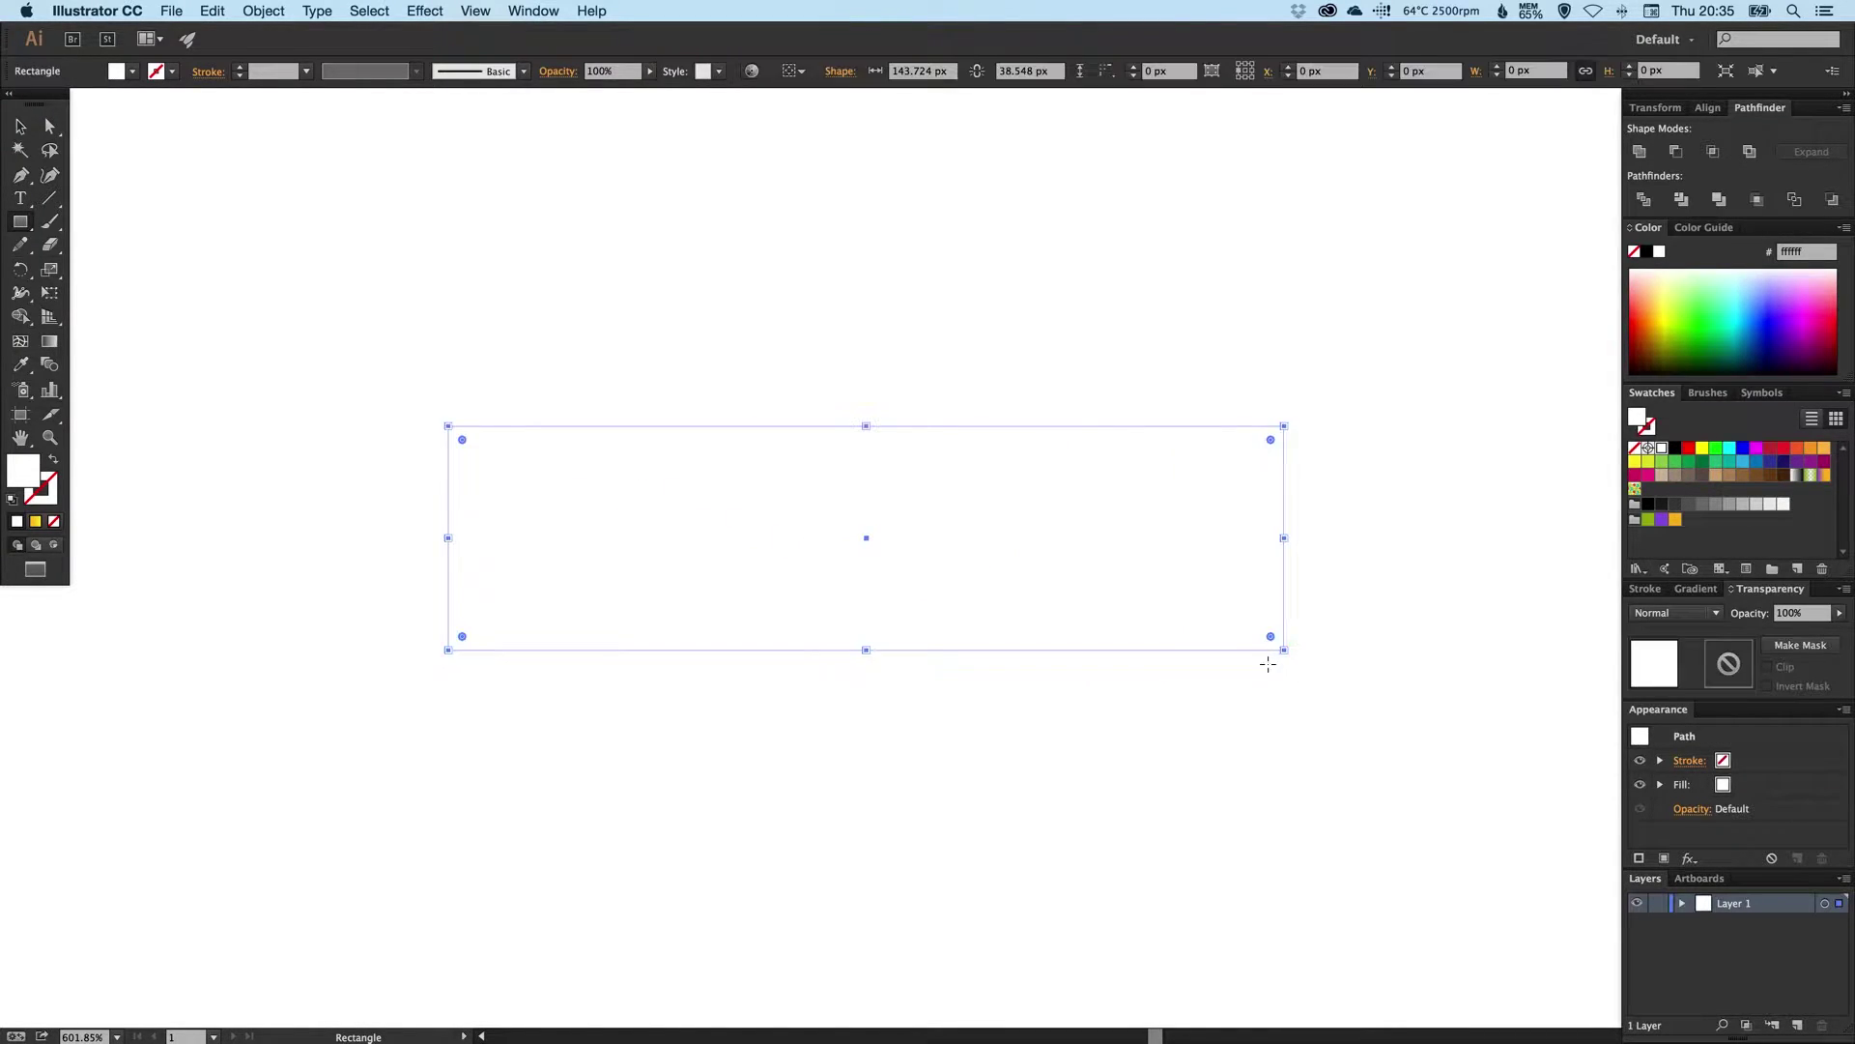
pyautogui.press('v')
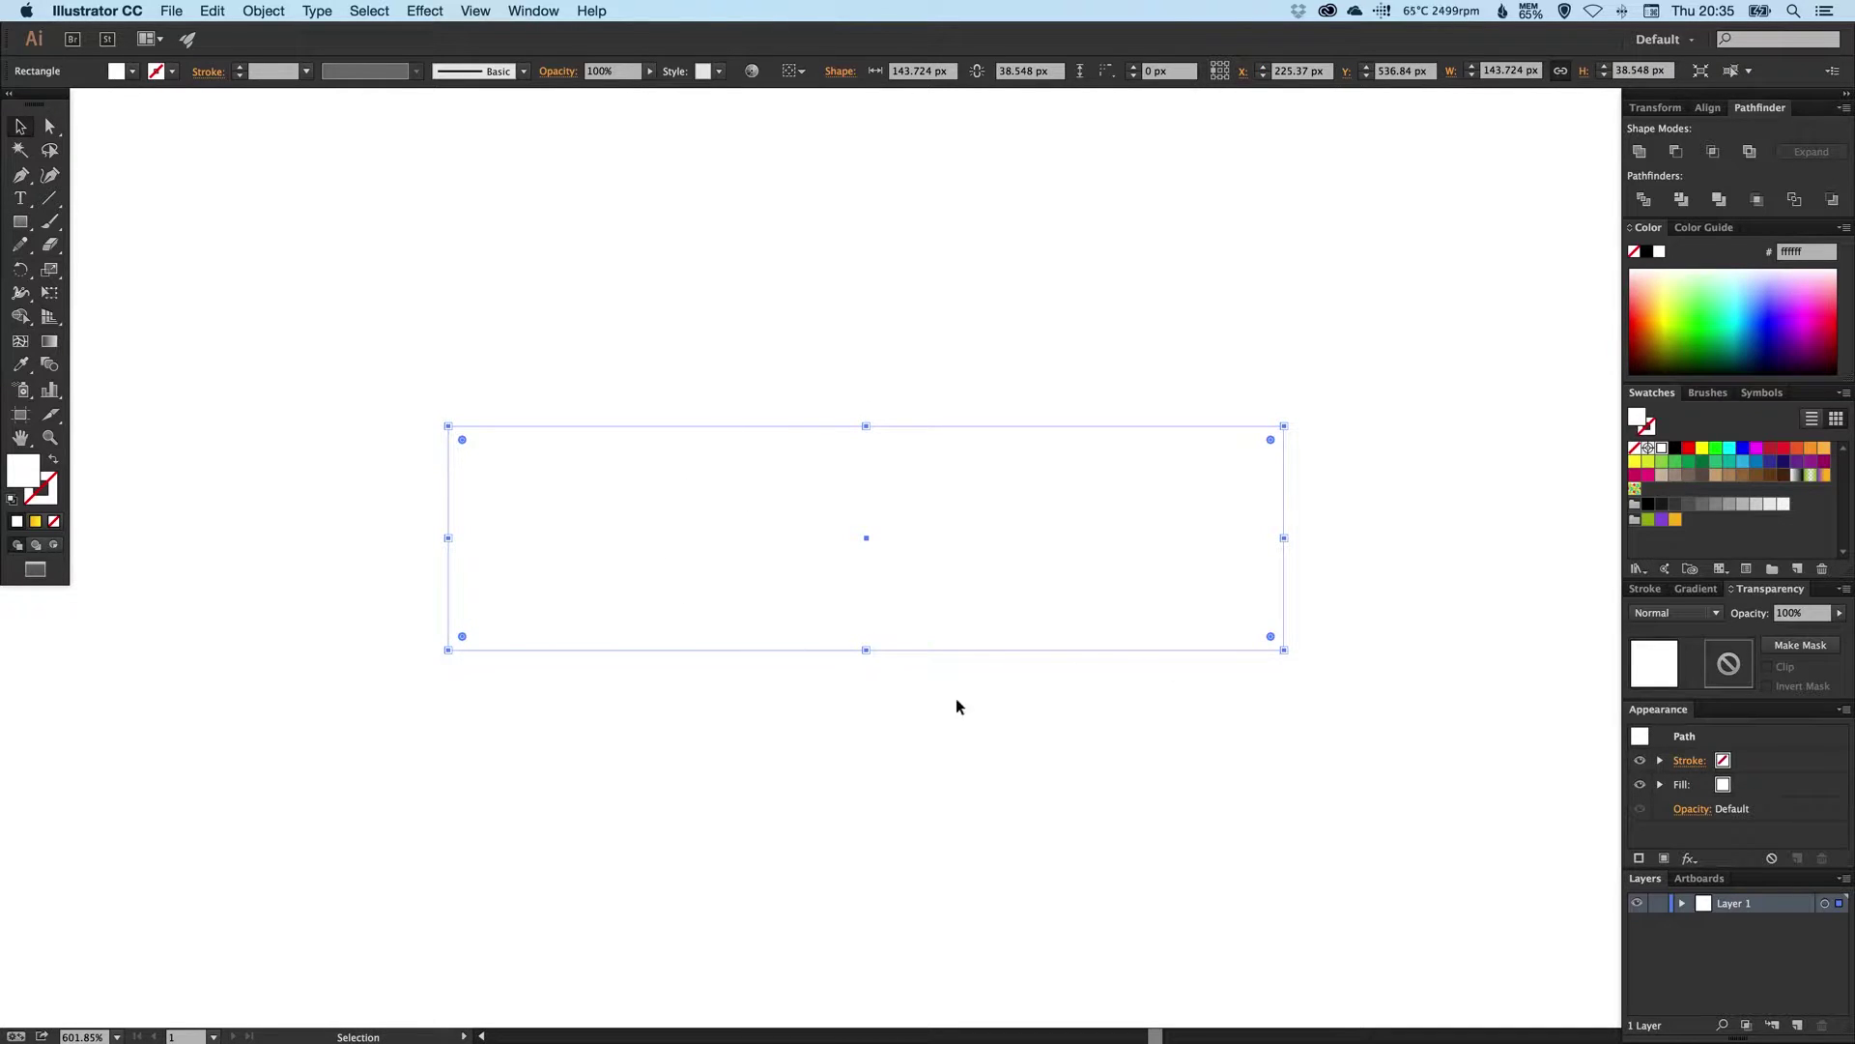
# - Fill the rectangle with orange fbb03b and try dragging its corner widget to round it
pyautogui.click(1823, 449)
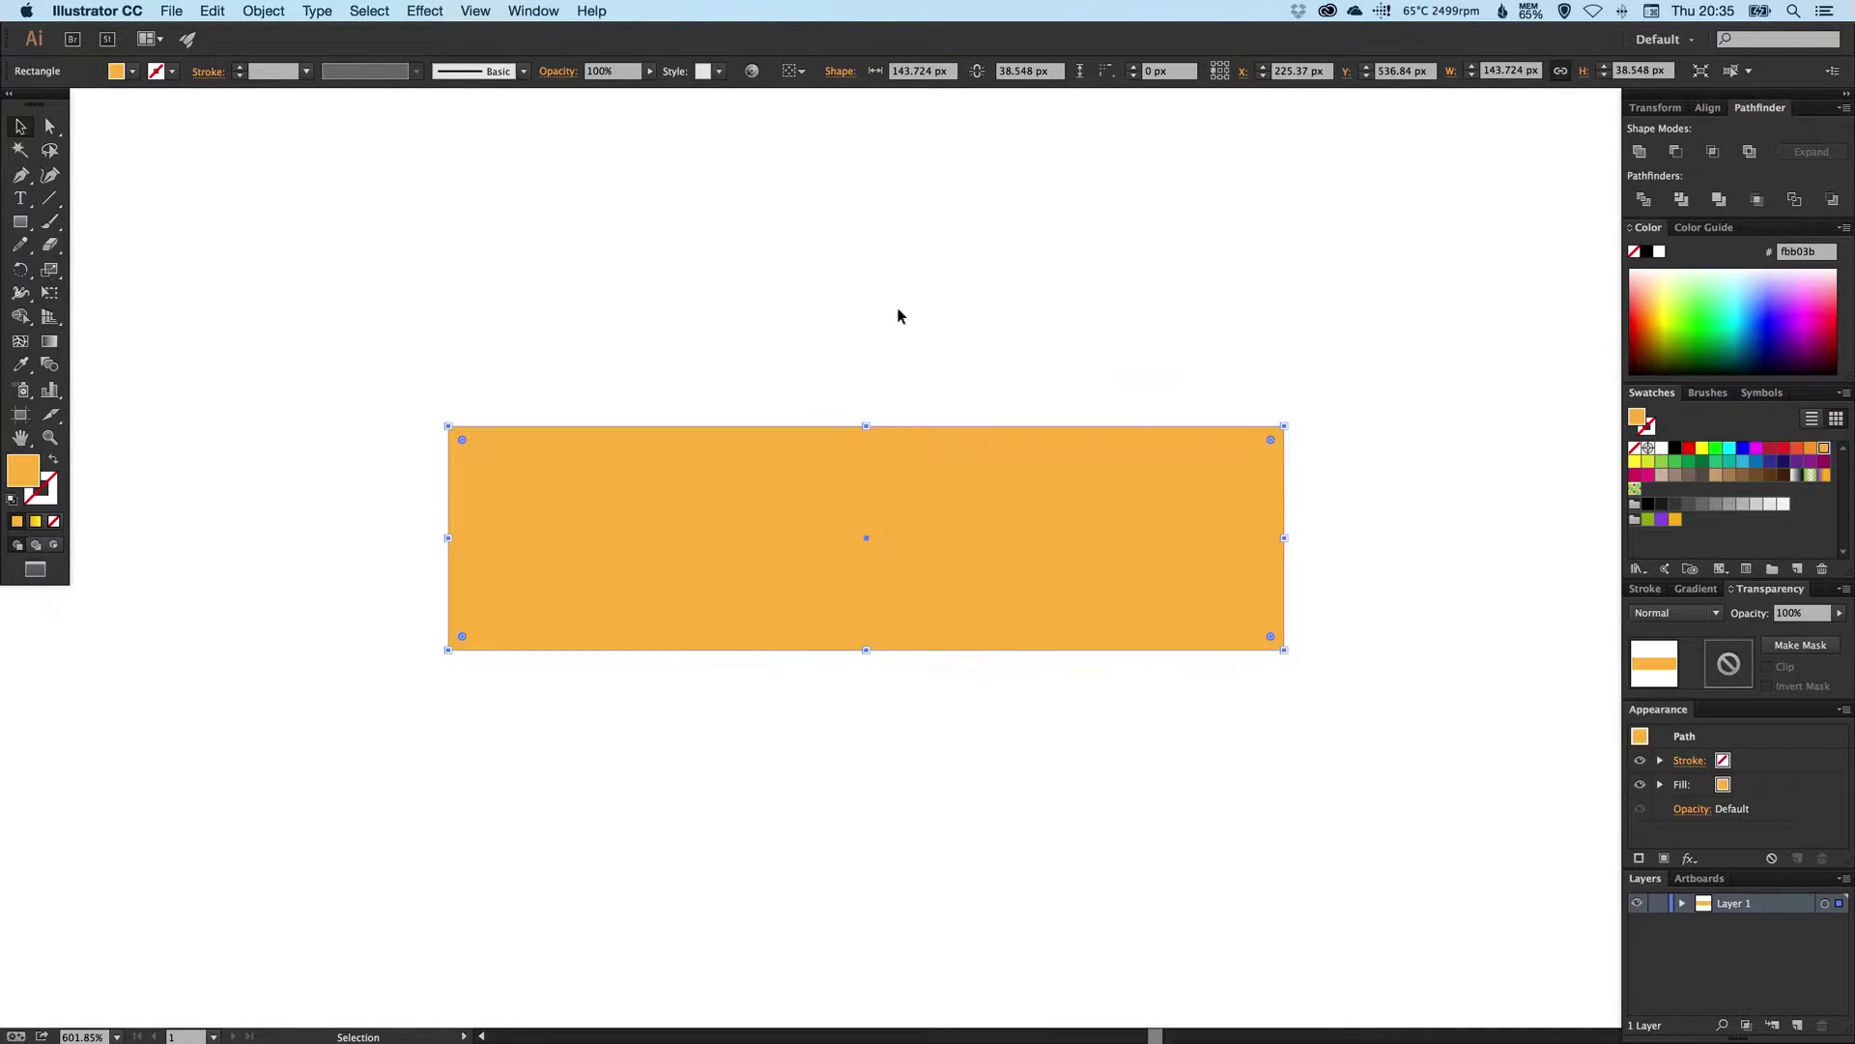
pyautogui.click(886, 367)
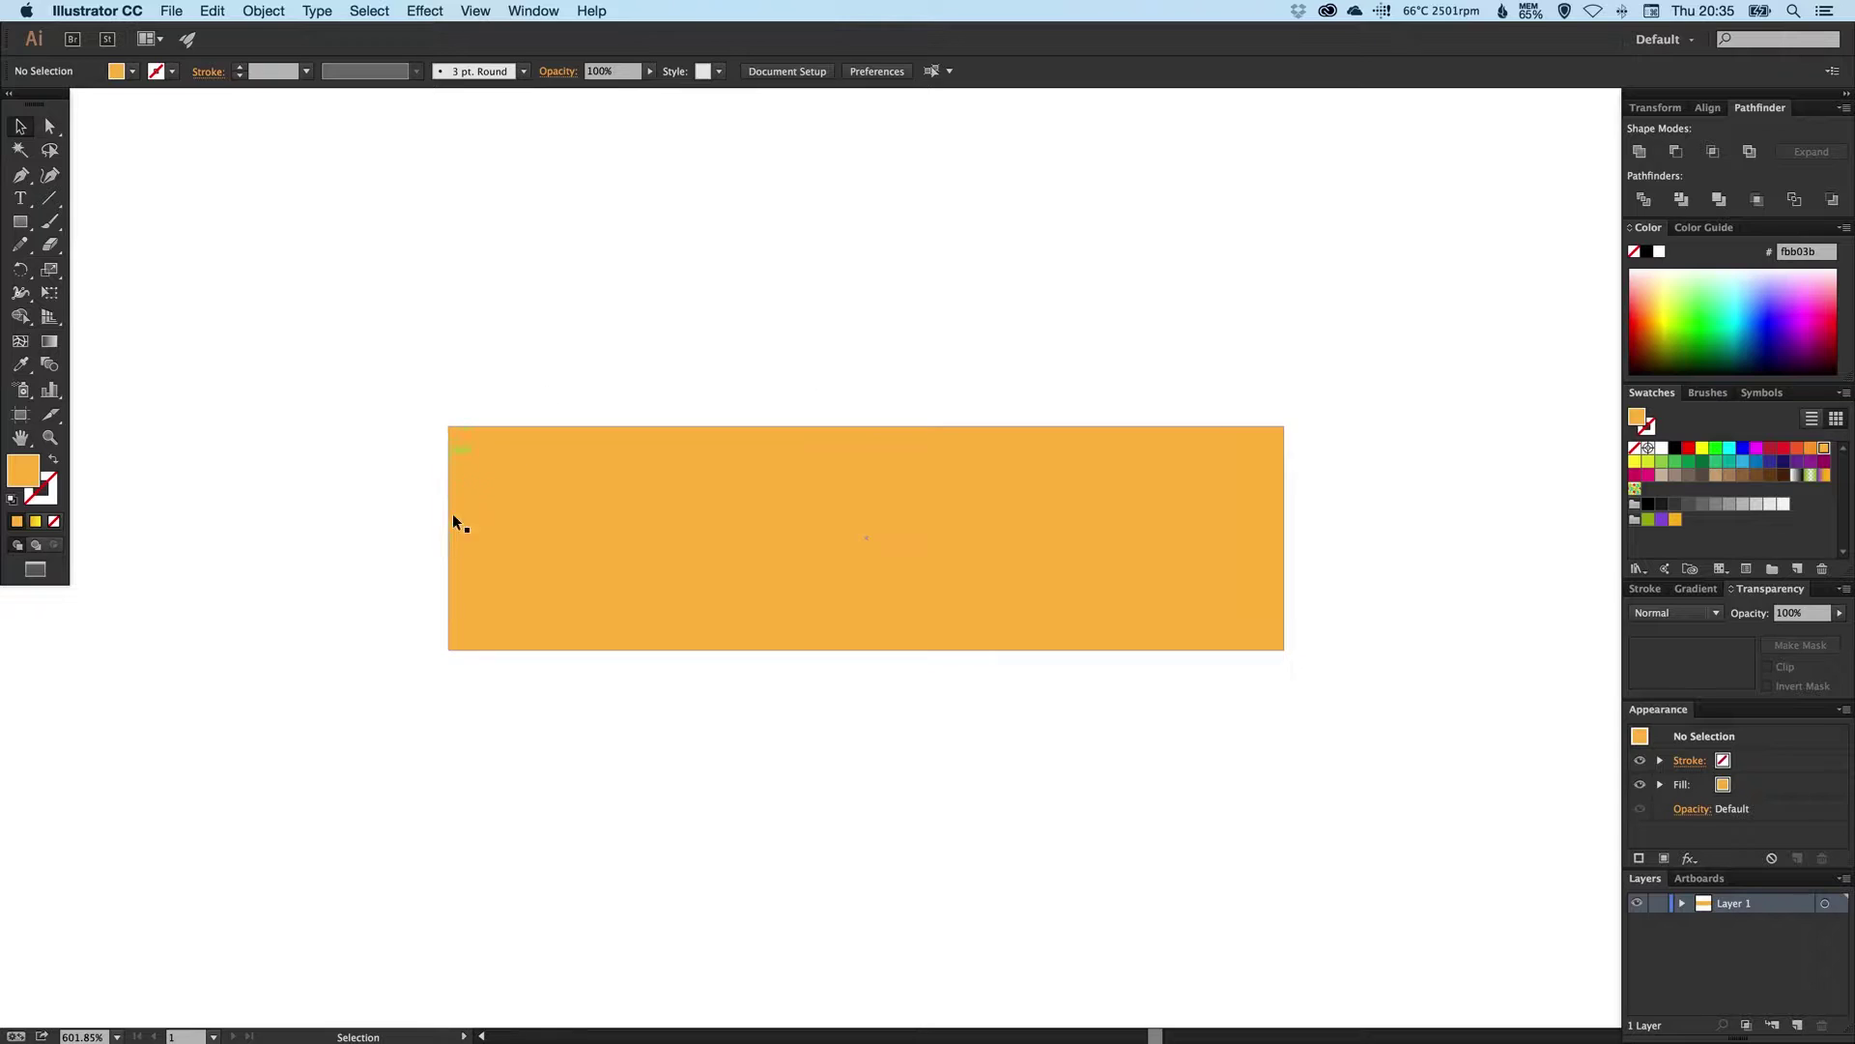
pyautogui.click(1258, 451)
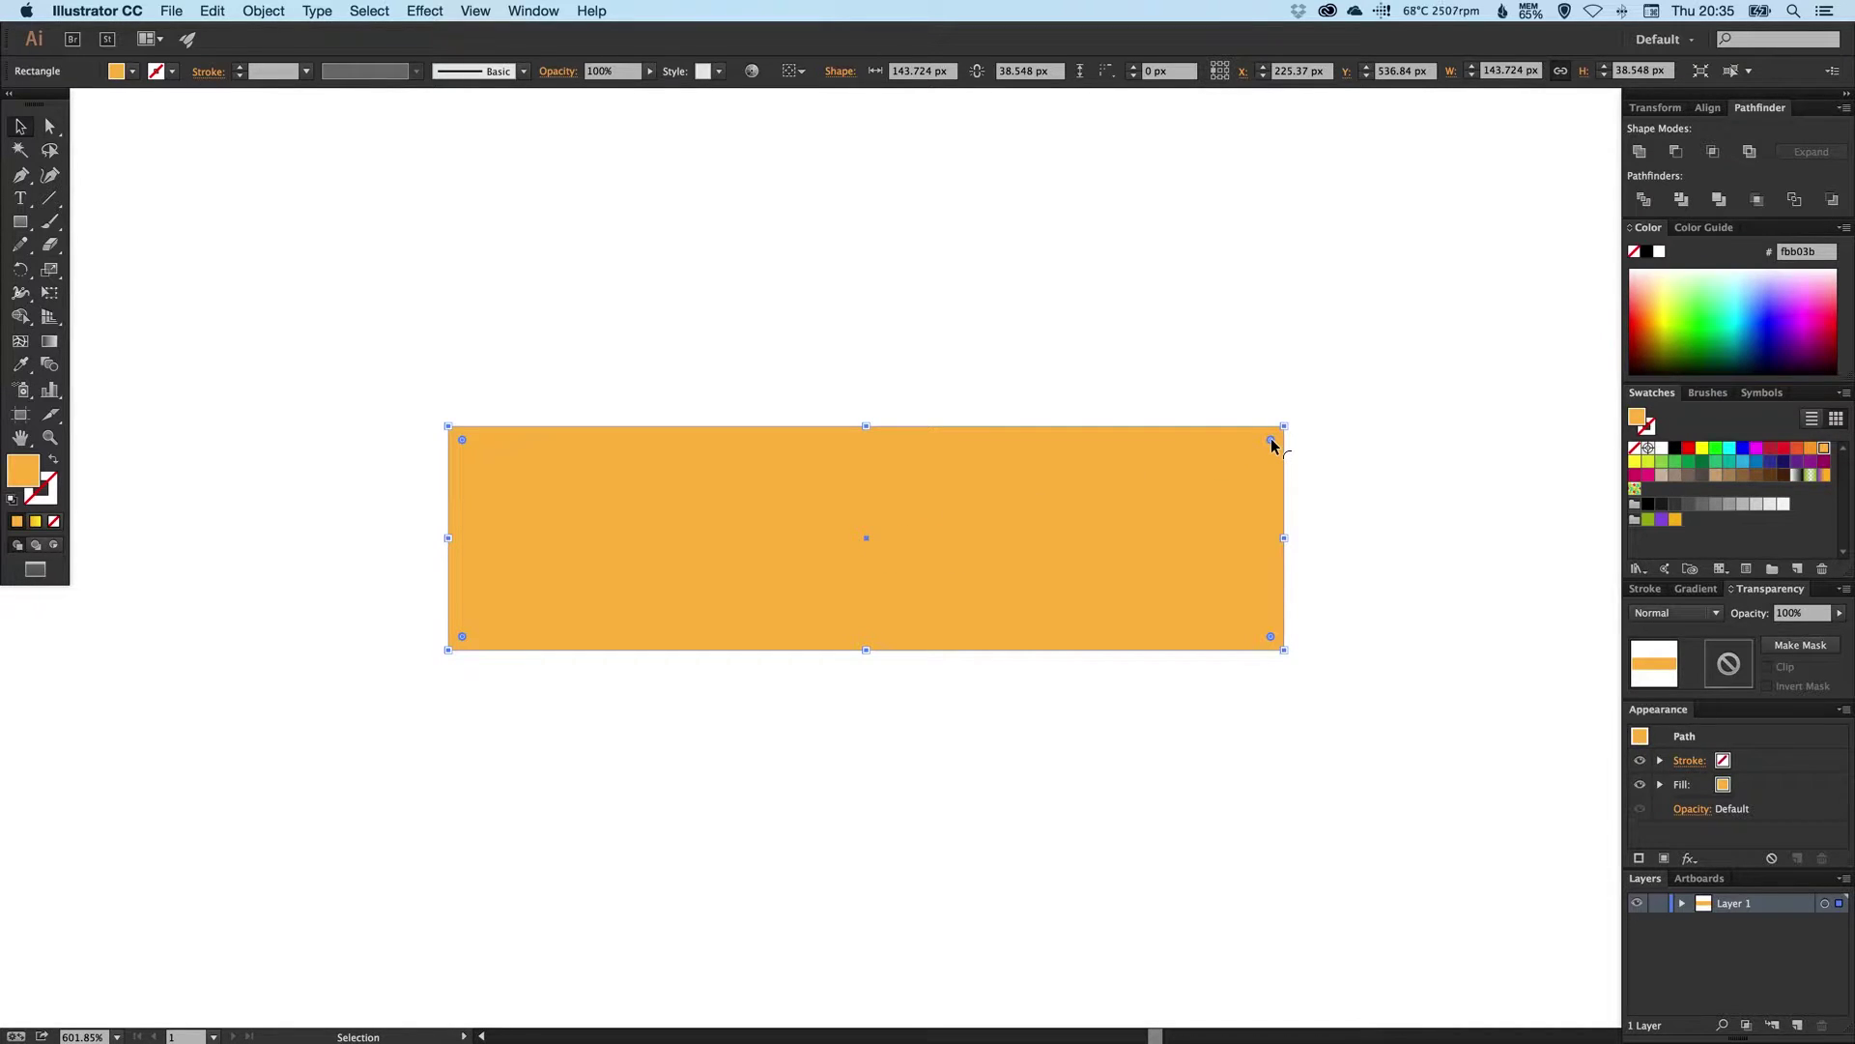
pyautogui.moveTo(1272, 443)
pyautogui.mouseDown()
pyautogui.moveTo(1098, 526)
pyautogui.moveTo(1253, 426)
pyautogui.mouseUp()
# - Apply a Stylize > Round Corners effect with a 20 px radius to the orange rectangle
pyautogui.click(429, 10)
pyautogui.moveTo(501, 261)
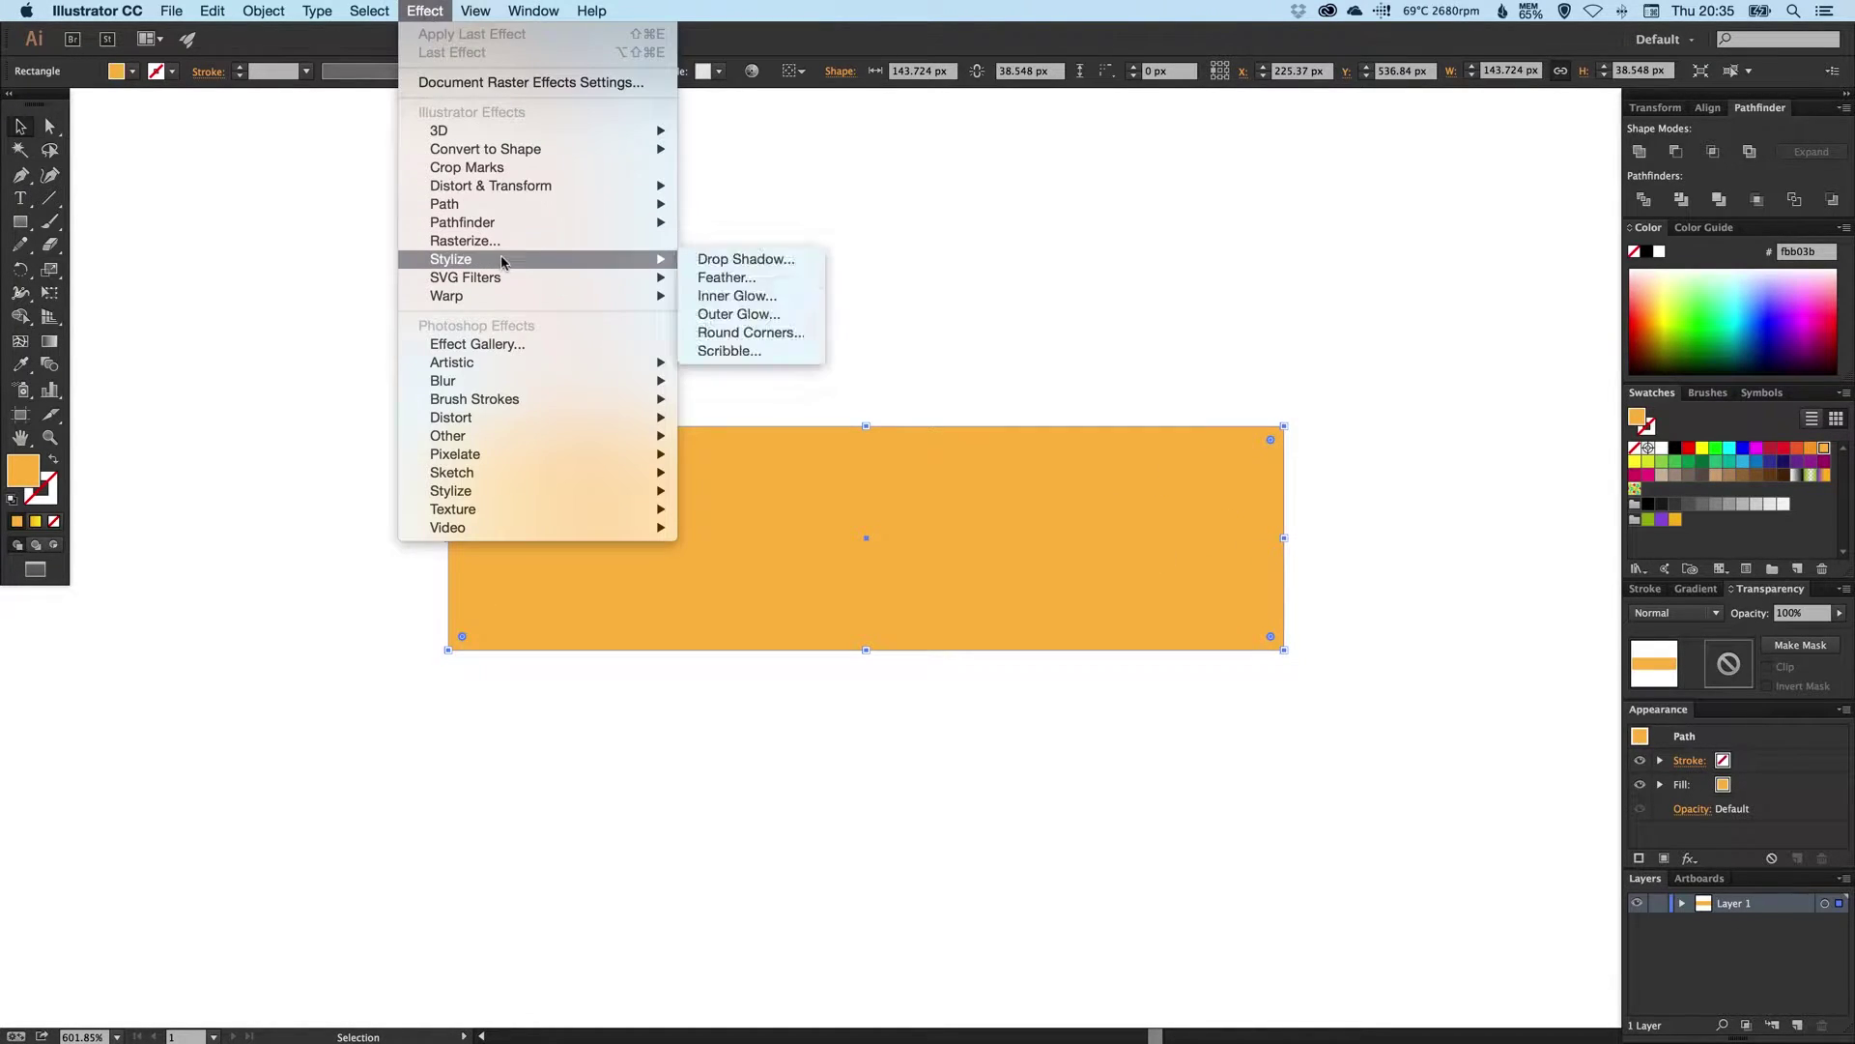
pyautogui.click(742, 332)
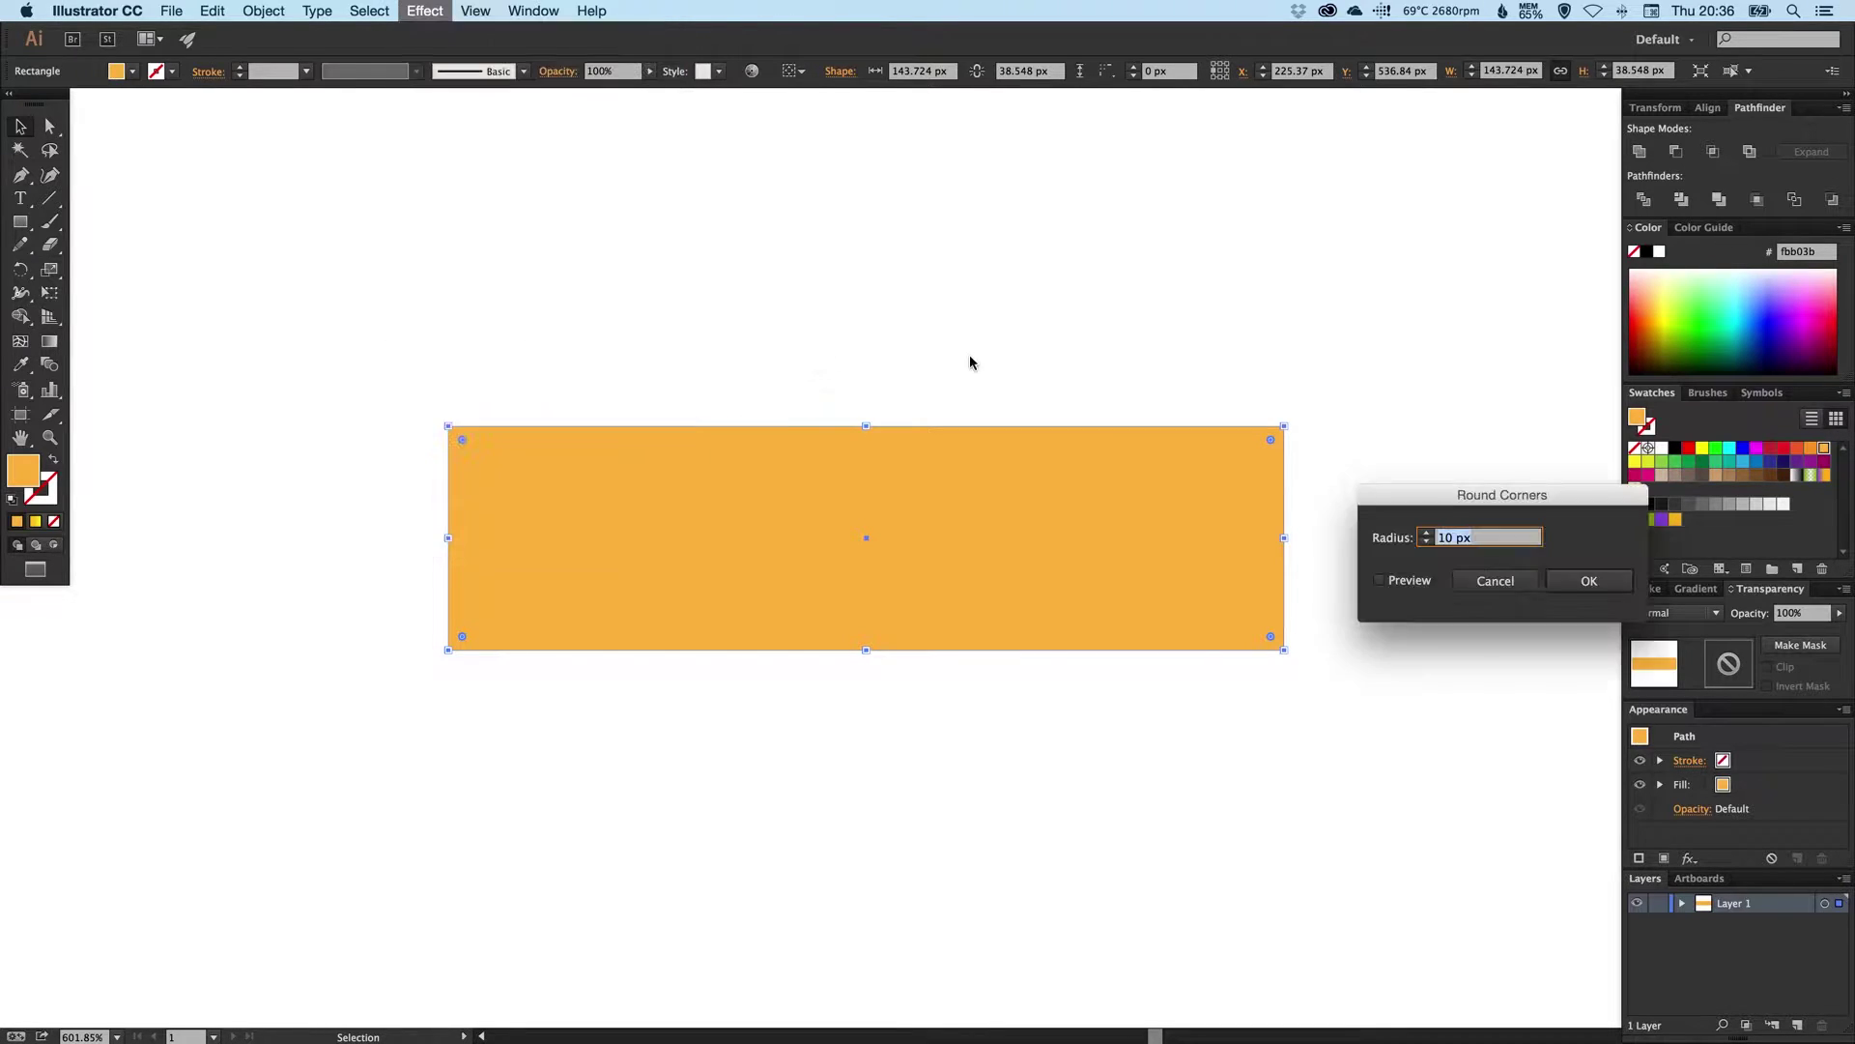
pyautogui.click(1402, 581)
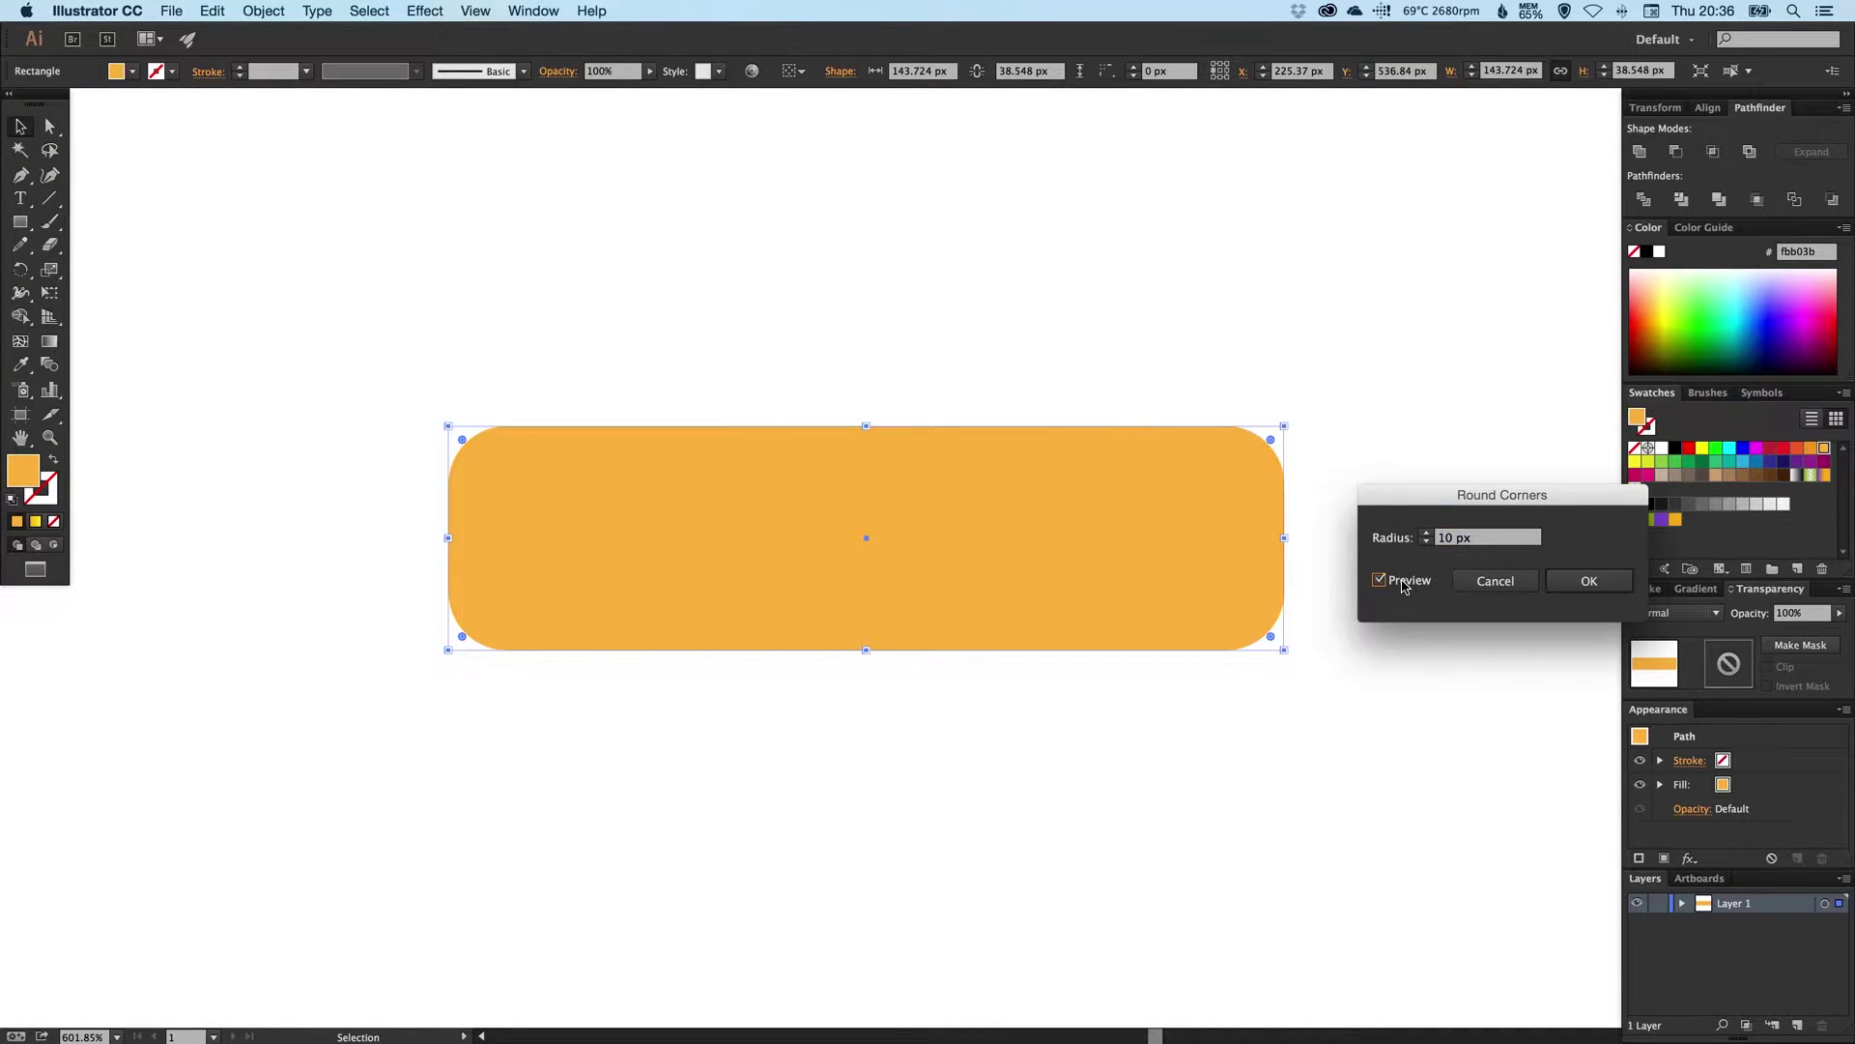
pyautogui.click(1427, 534)
pyautogui.click(1427, 534)
pyautogui.click(1427, 534)
pyautogui.click(1427, 534)
pyautogui.click(1427, 534)
pyautogui.click(1427, 535)
pyautogui.click(1427, 534)
pyautogui.click(1427, 534)
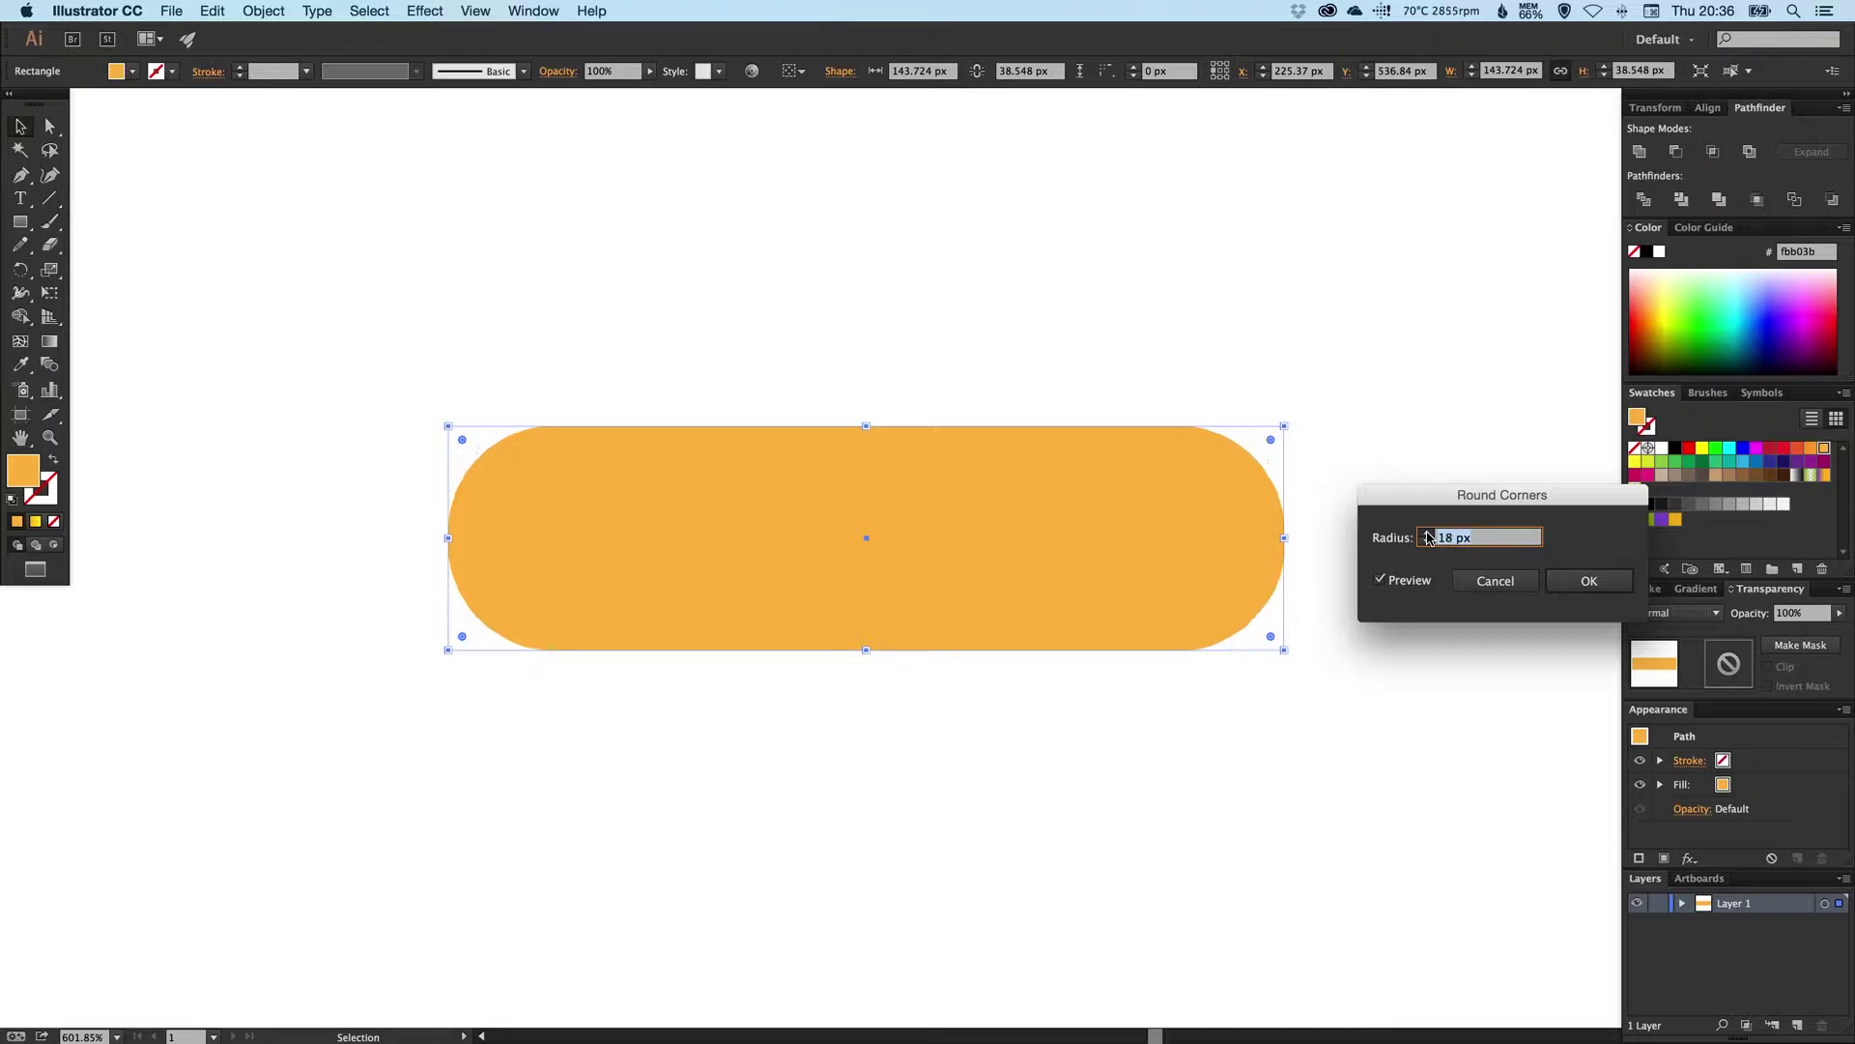
pyautogui.click(1427, 534)
pyautogui.click(1427, 535)
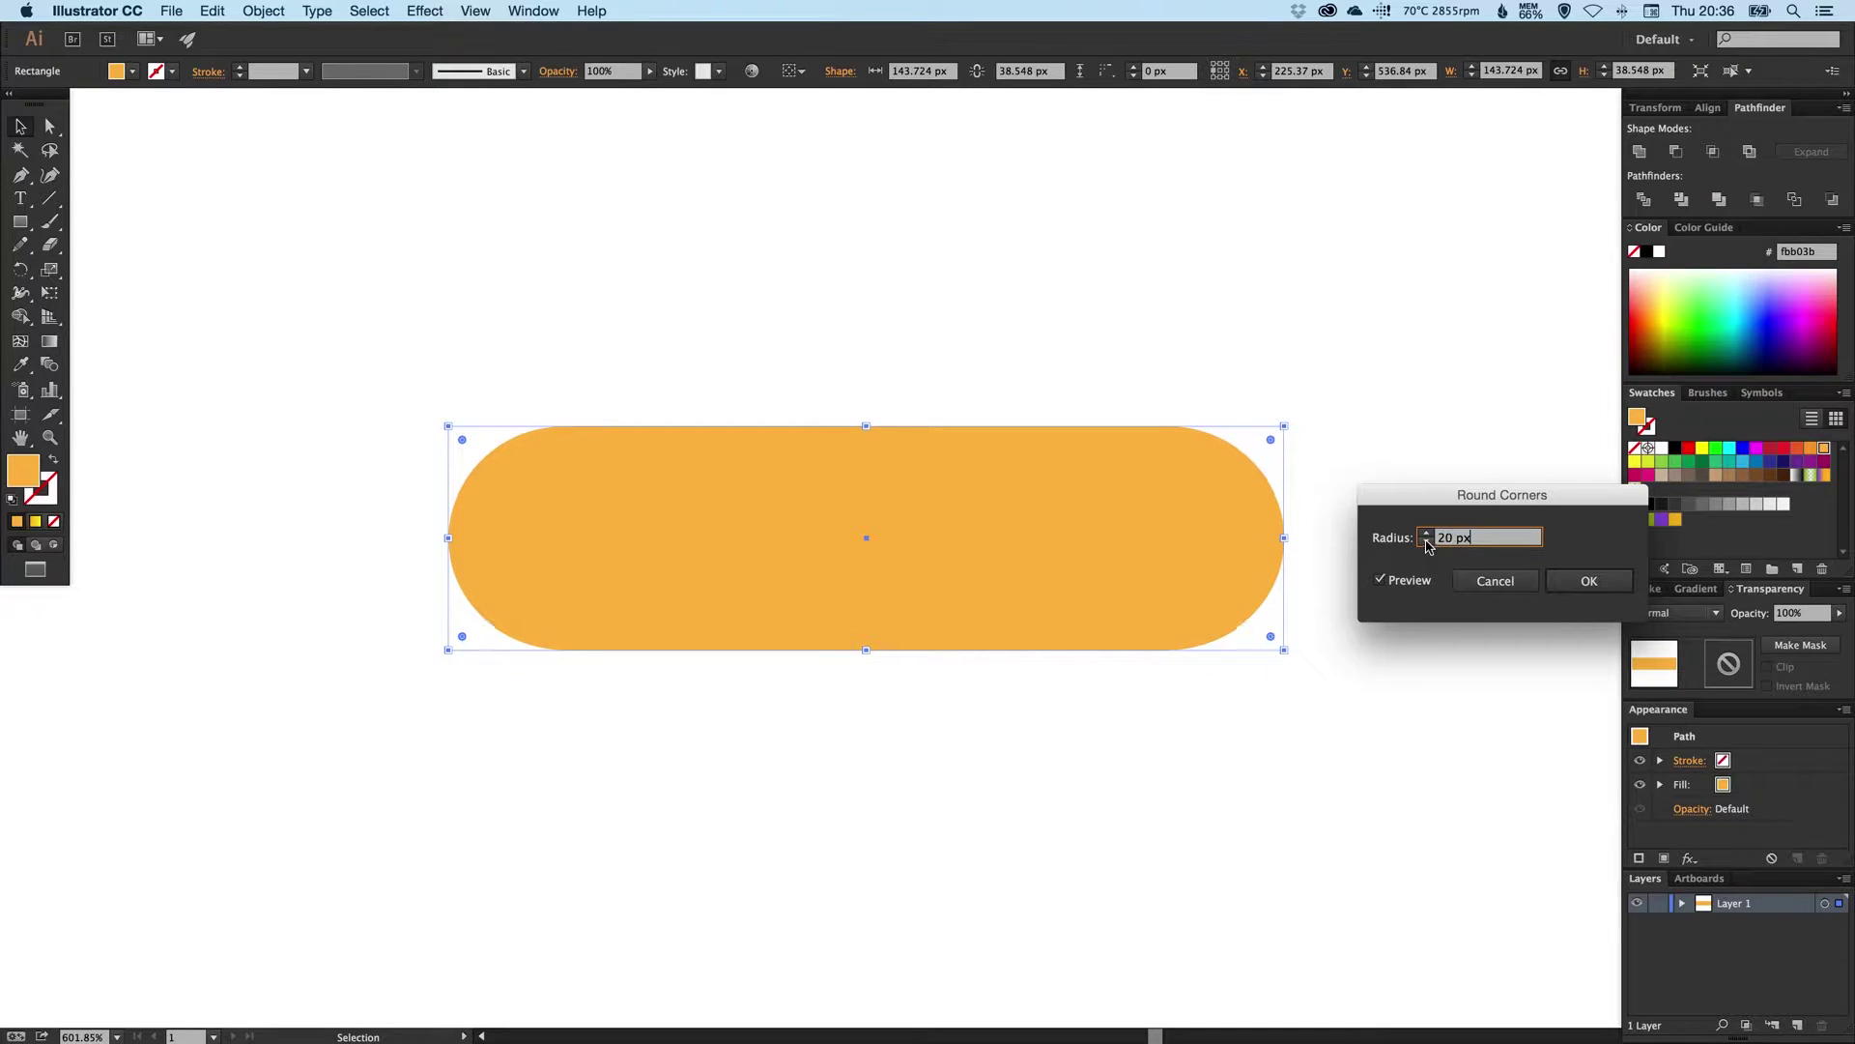
pyautogui.click(1567, 584)
pyautogui.click(1275, 378)
pyautogui.click(847, 528)
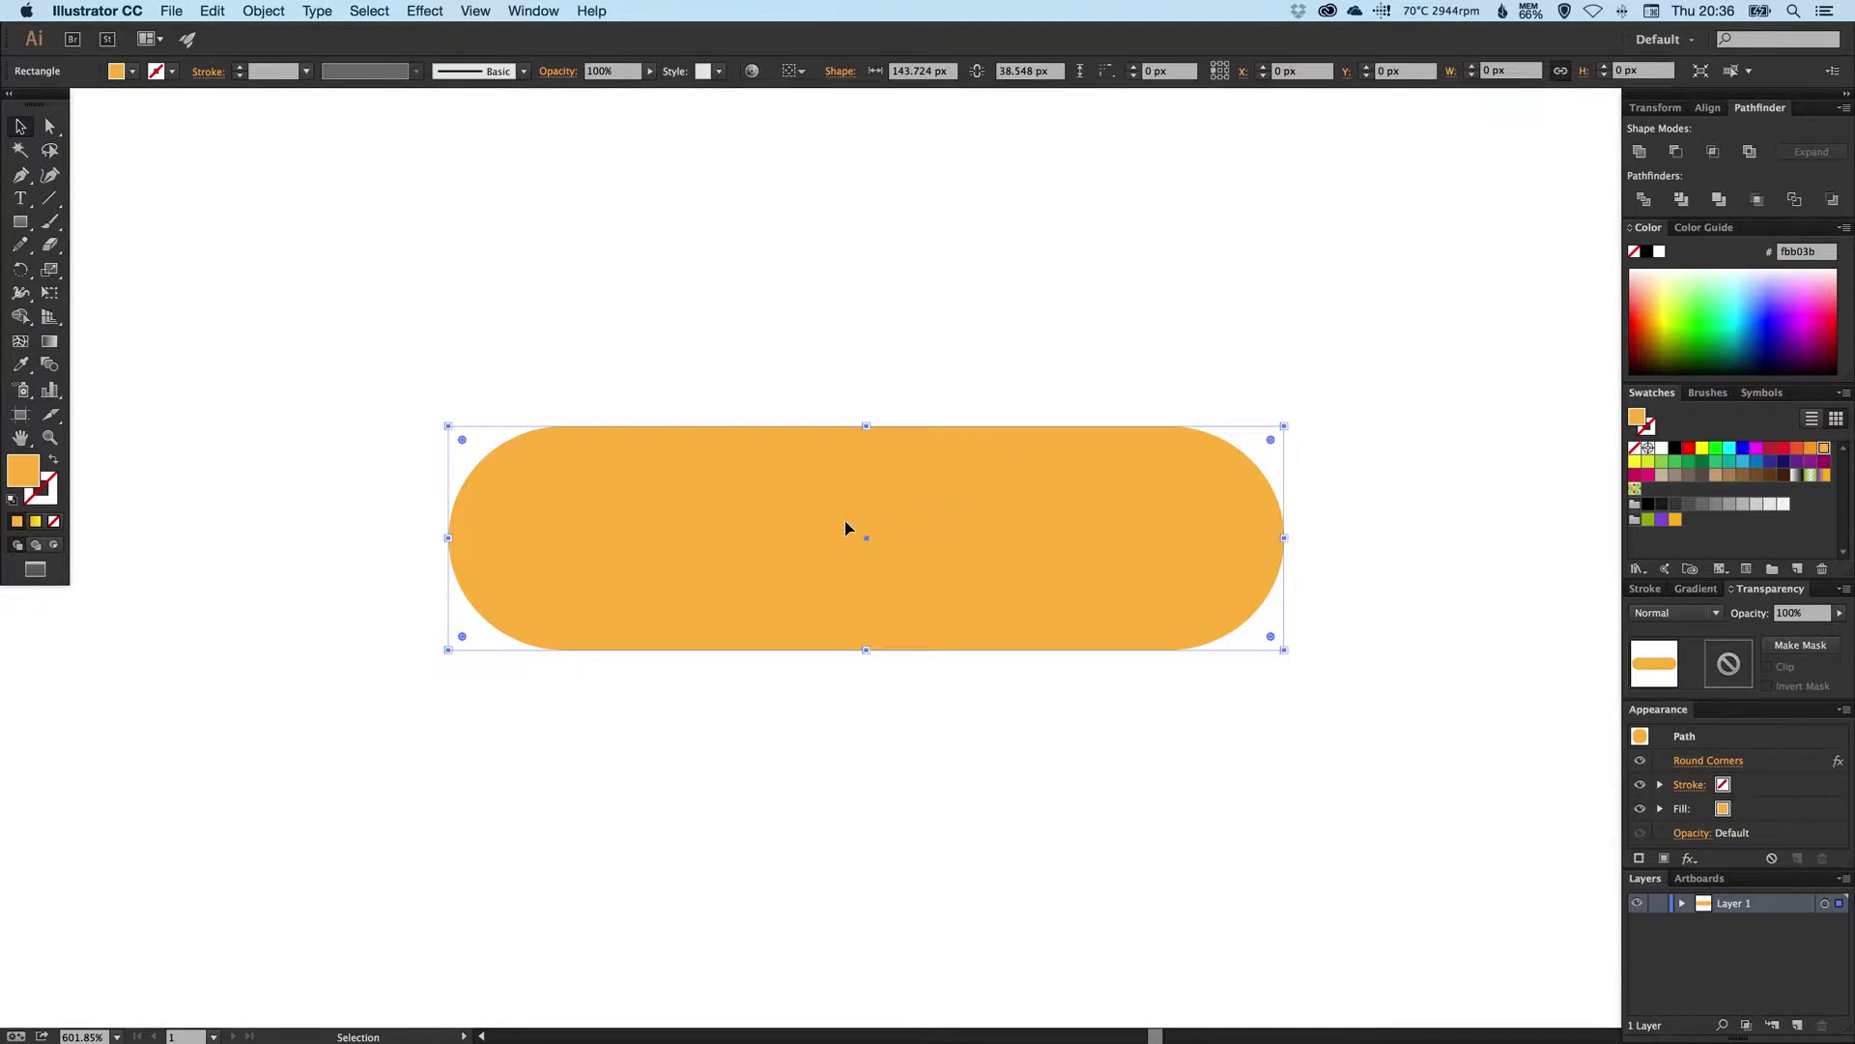
# - Expand the pill's appearance so the rounded corners become real path geometry
pyautogui.click(426, 11)
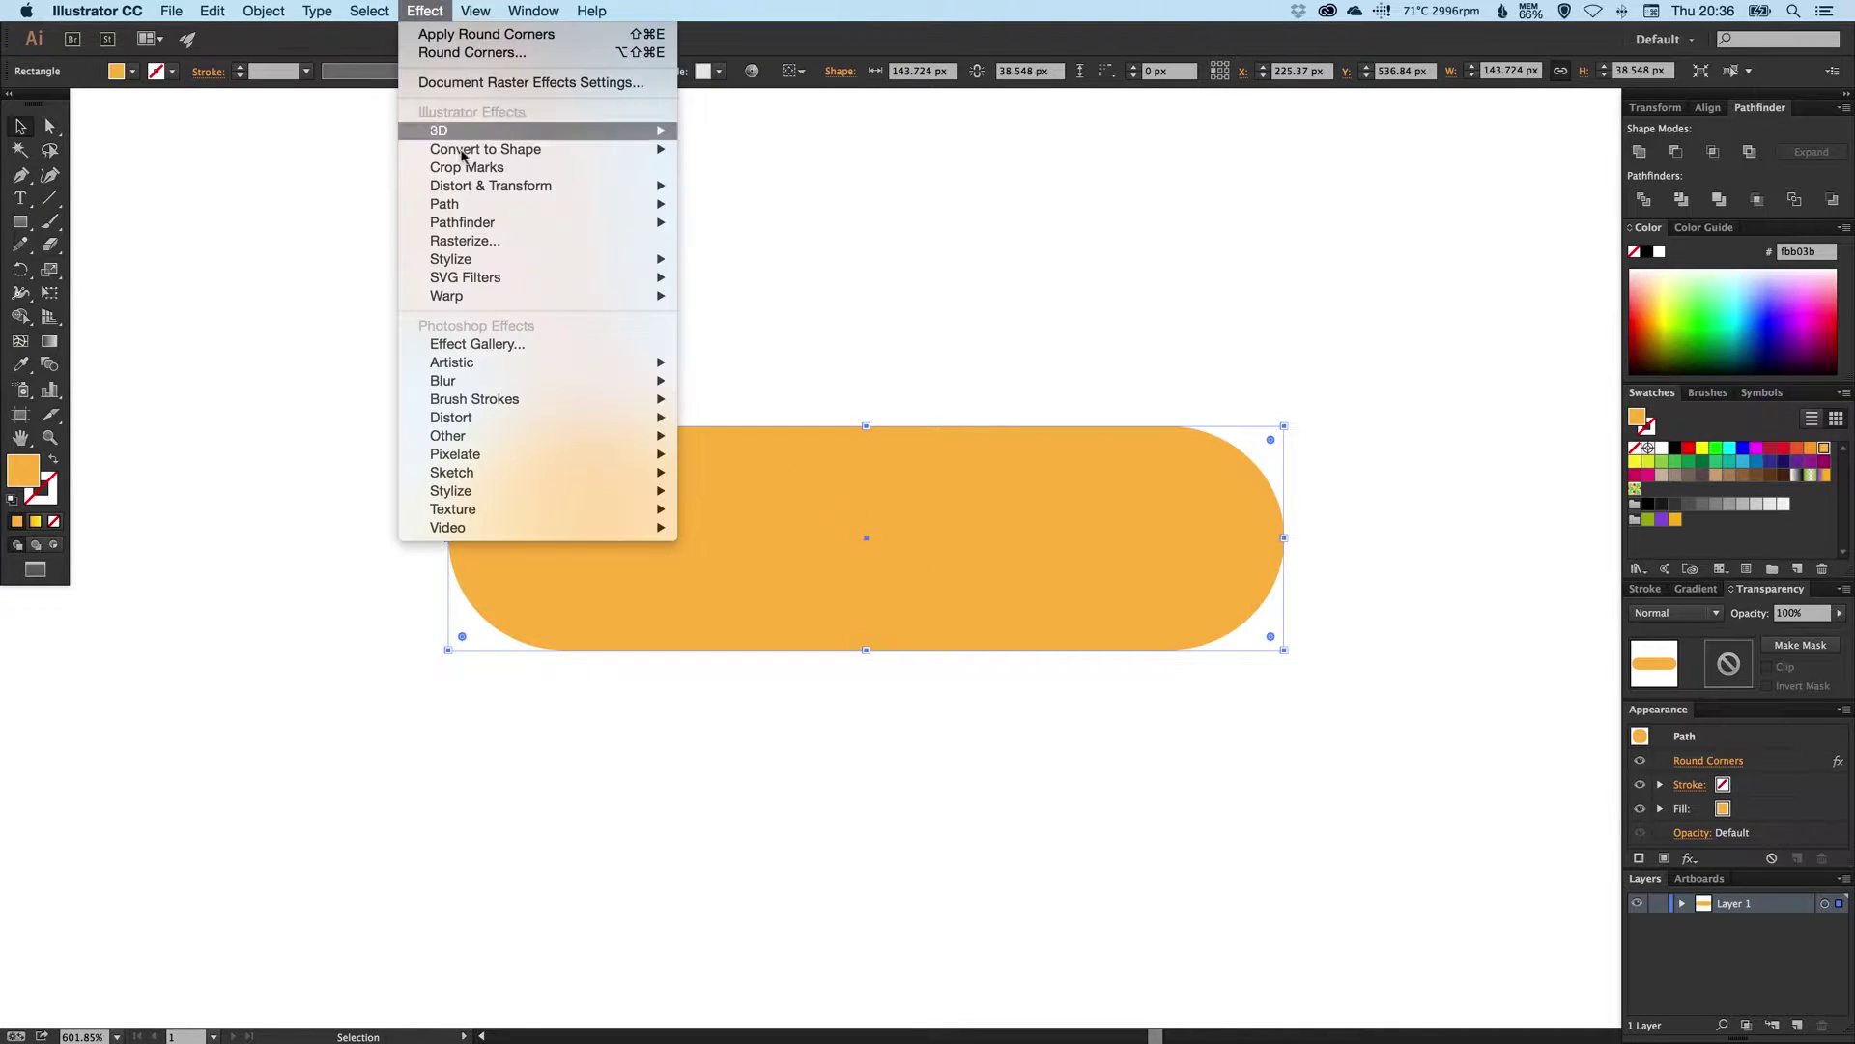
pyautogui.click(417, 36)
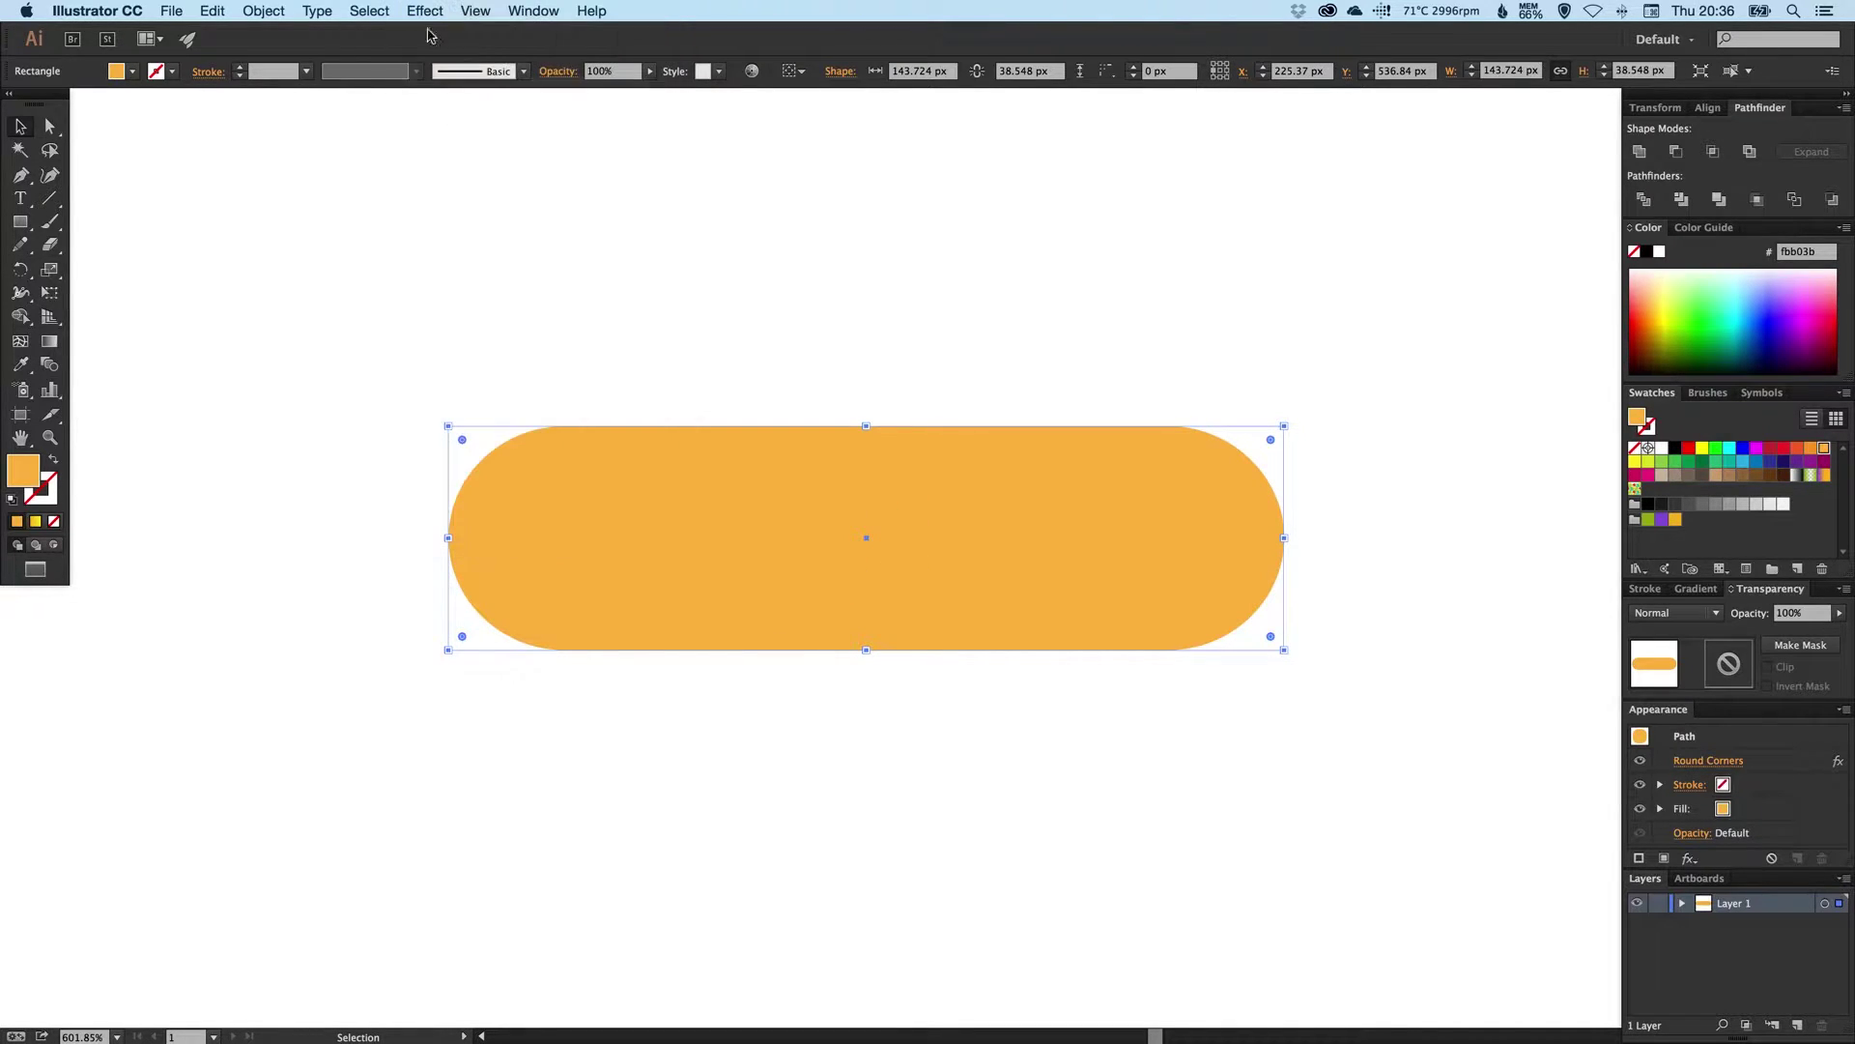
pyautogui.click(259, 12)
pyautogui.click(286, 220)
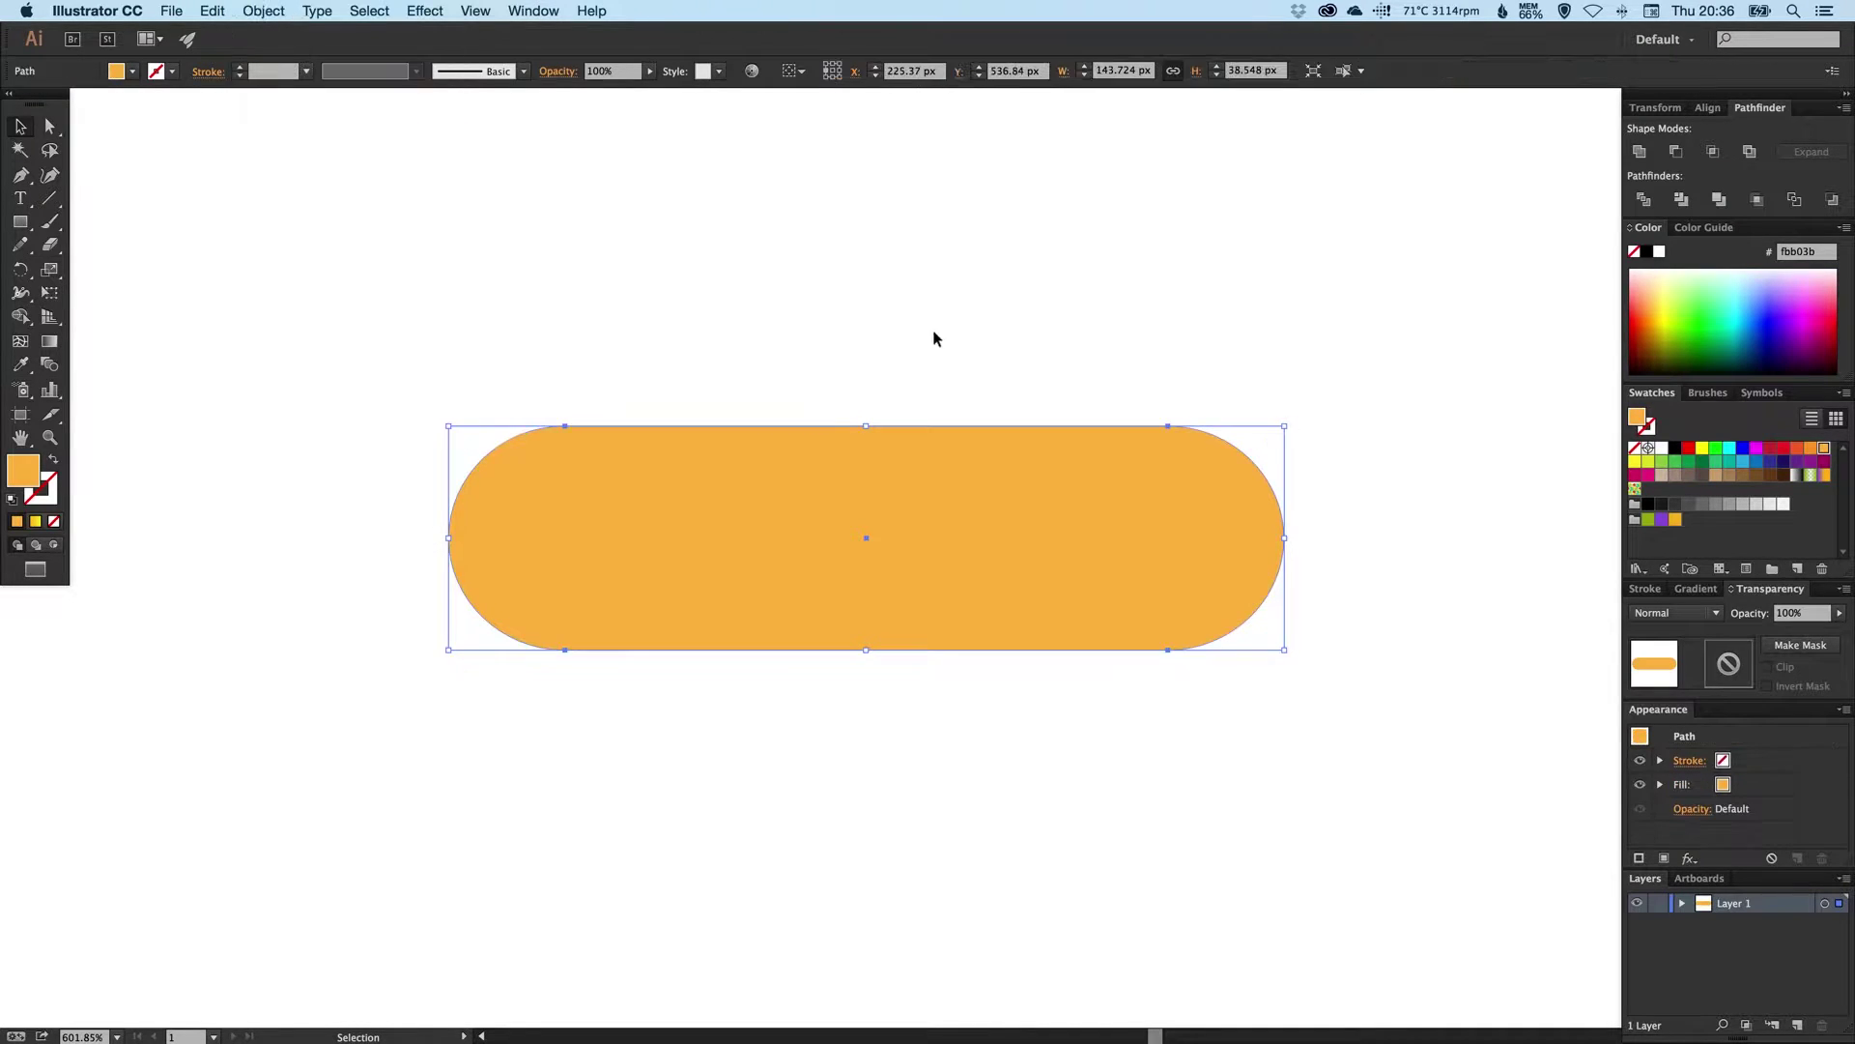
pyautogui.click(932, 302)
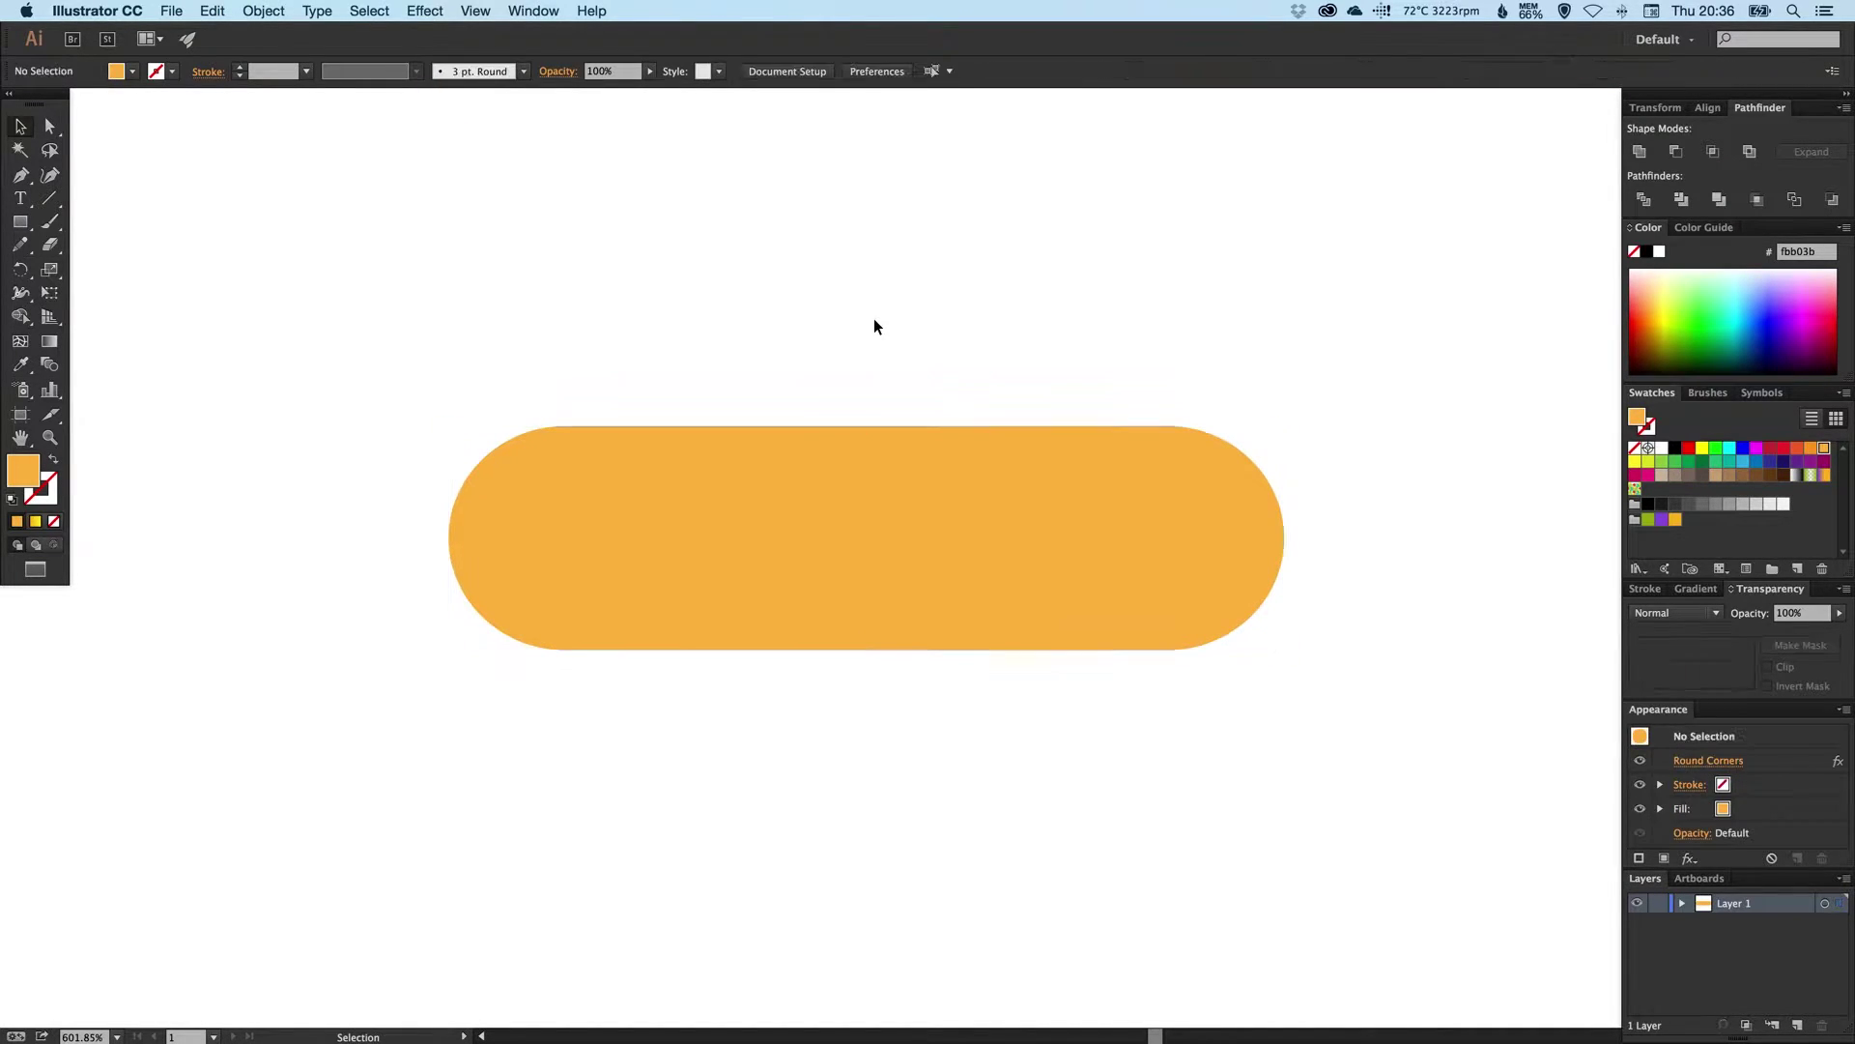
# - Check the pill in Outline view, expand it again, and return to Preview
pyautogui.press('super+y')
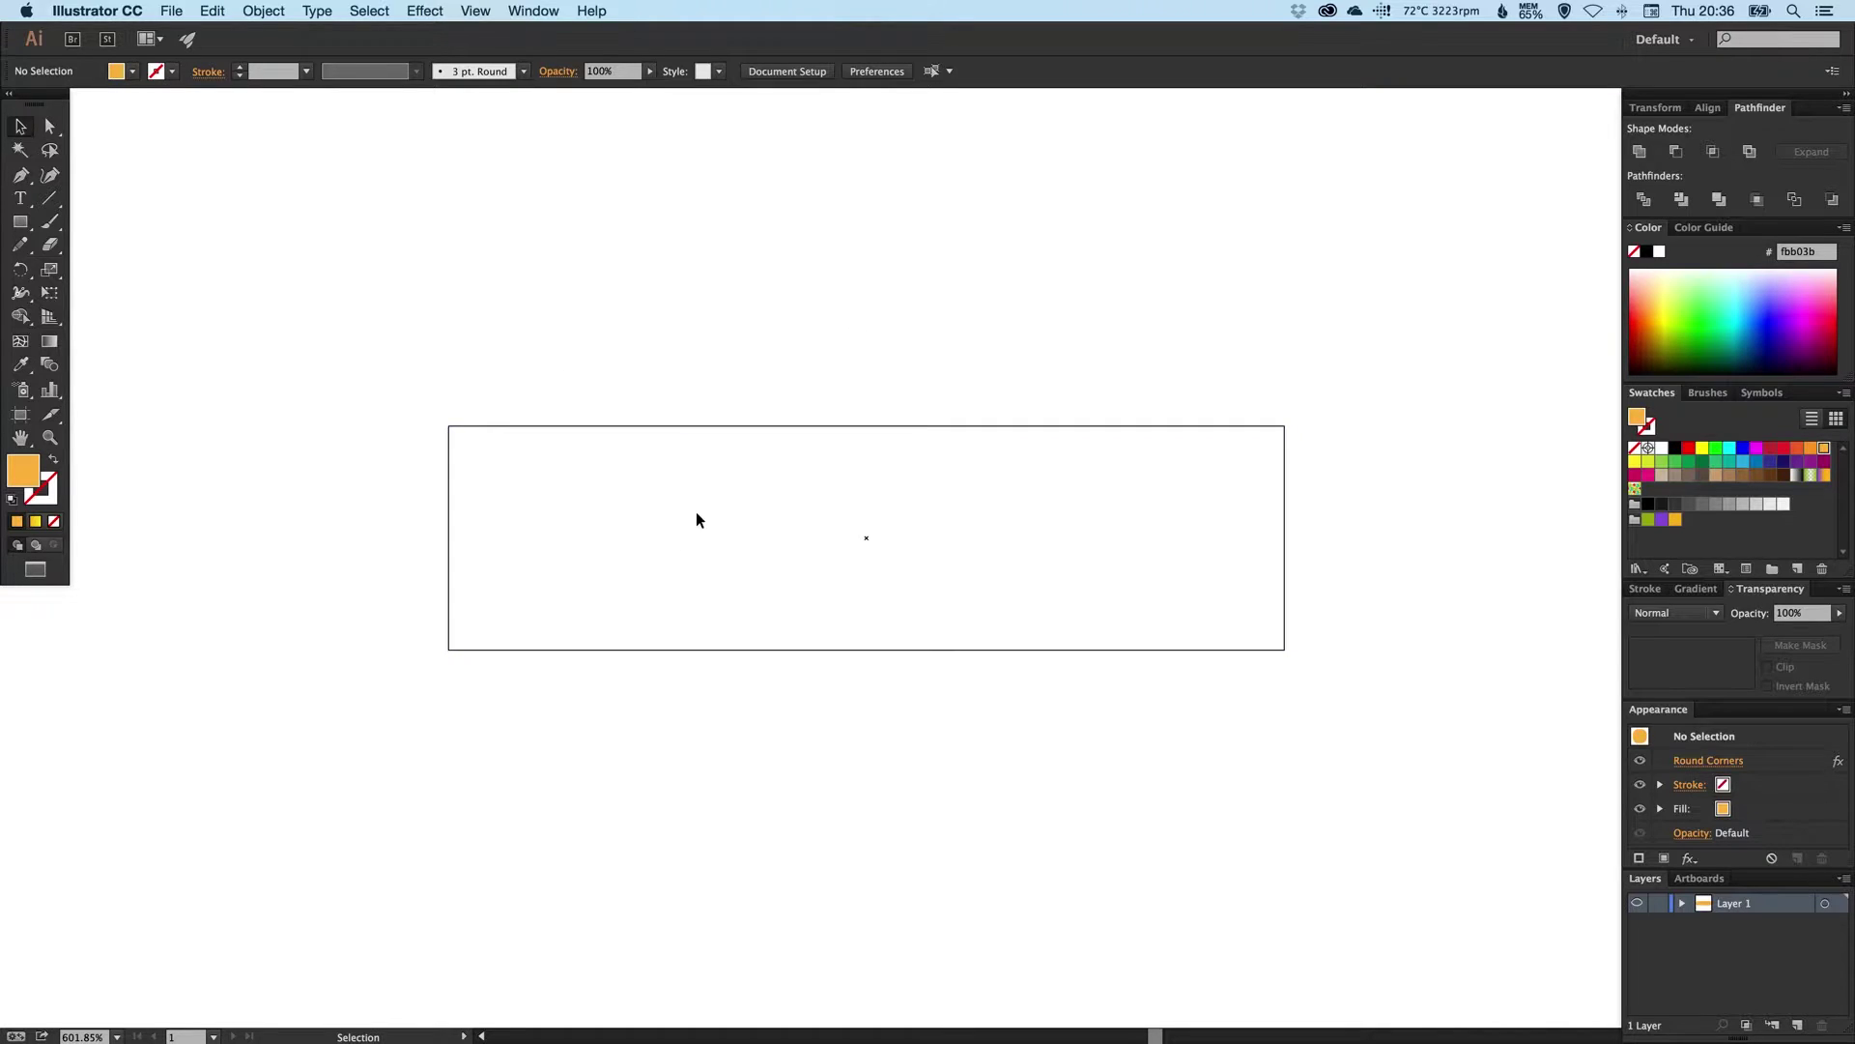
pyautogui.press('super+a')
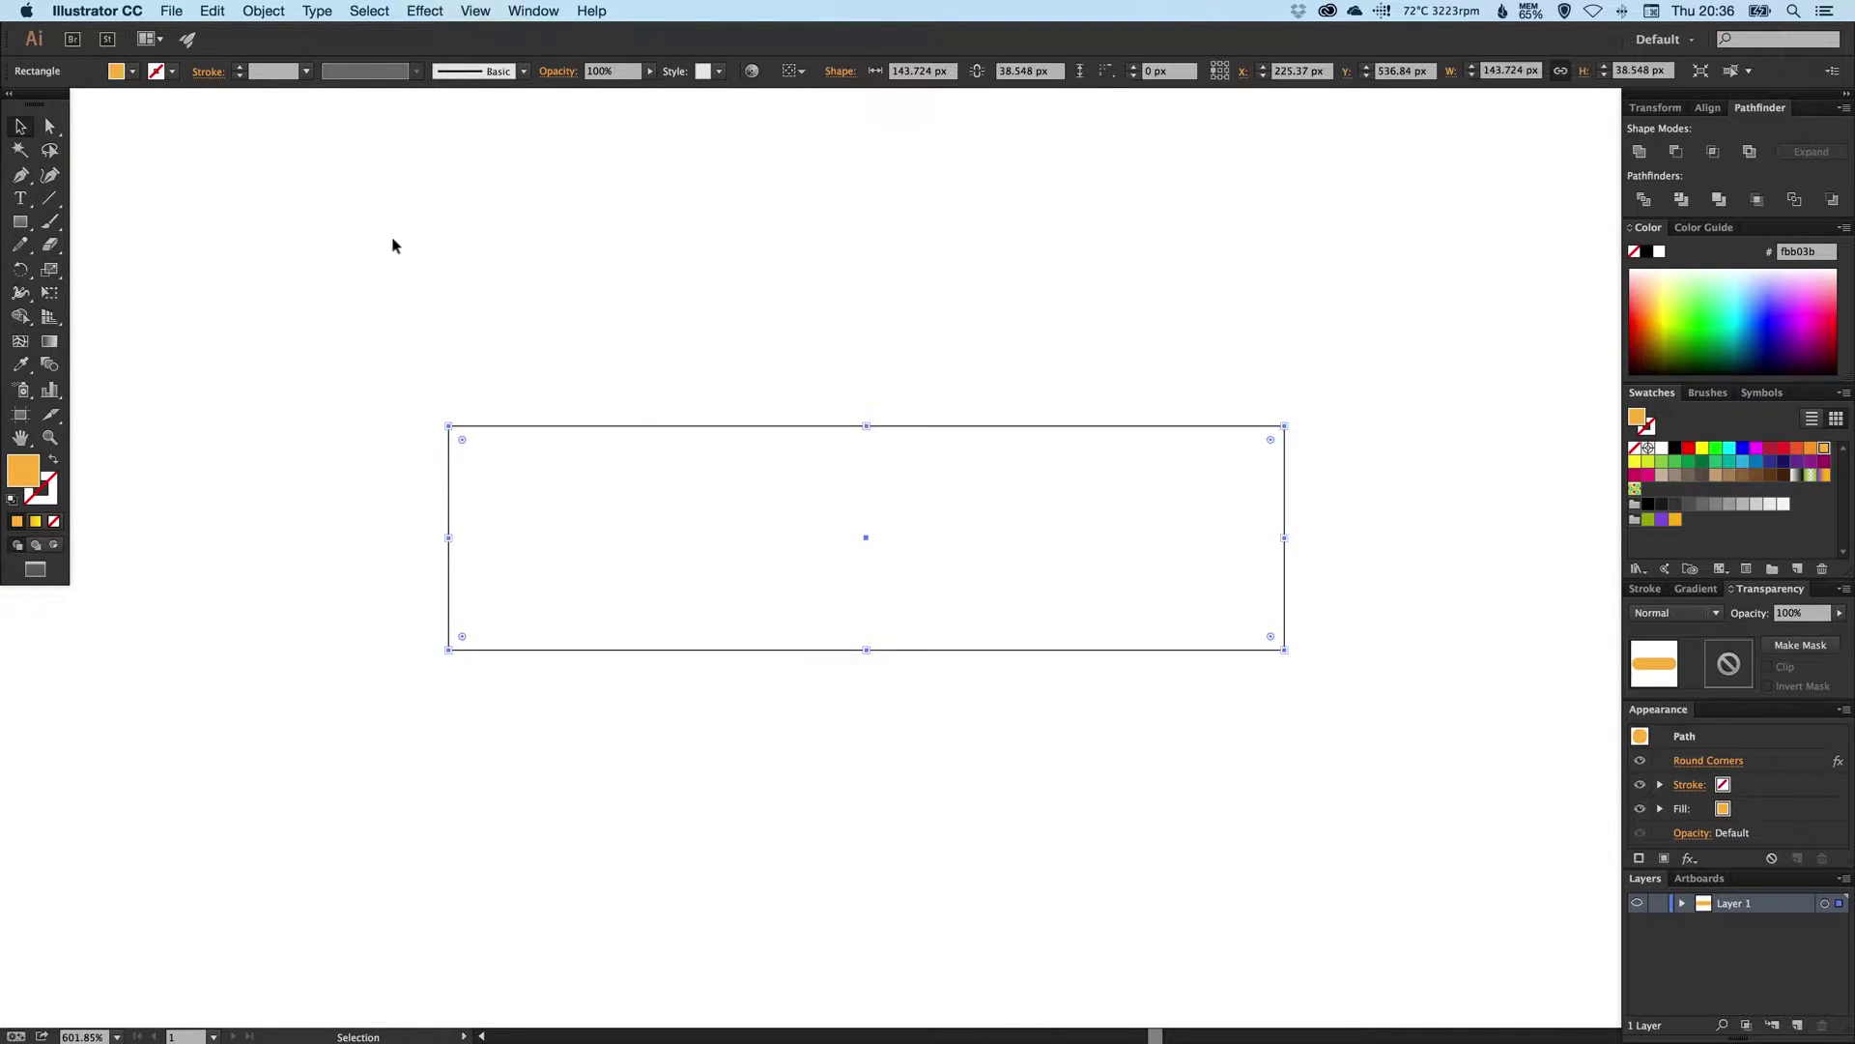
pyautogui.click(263, 10)
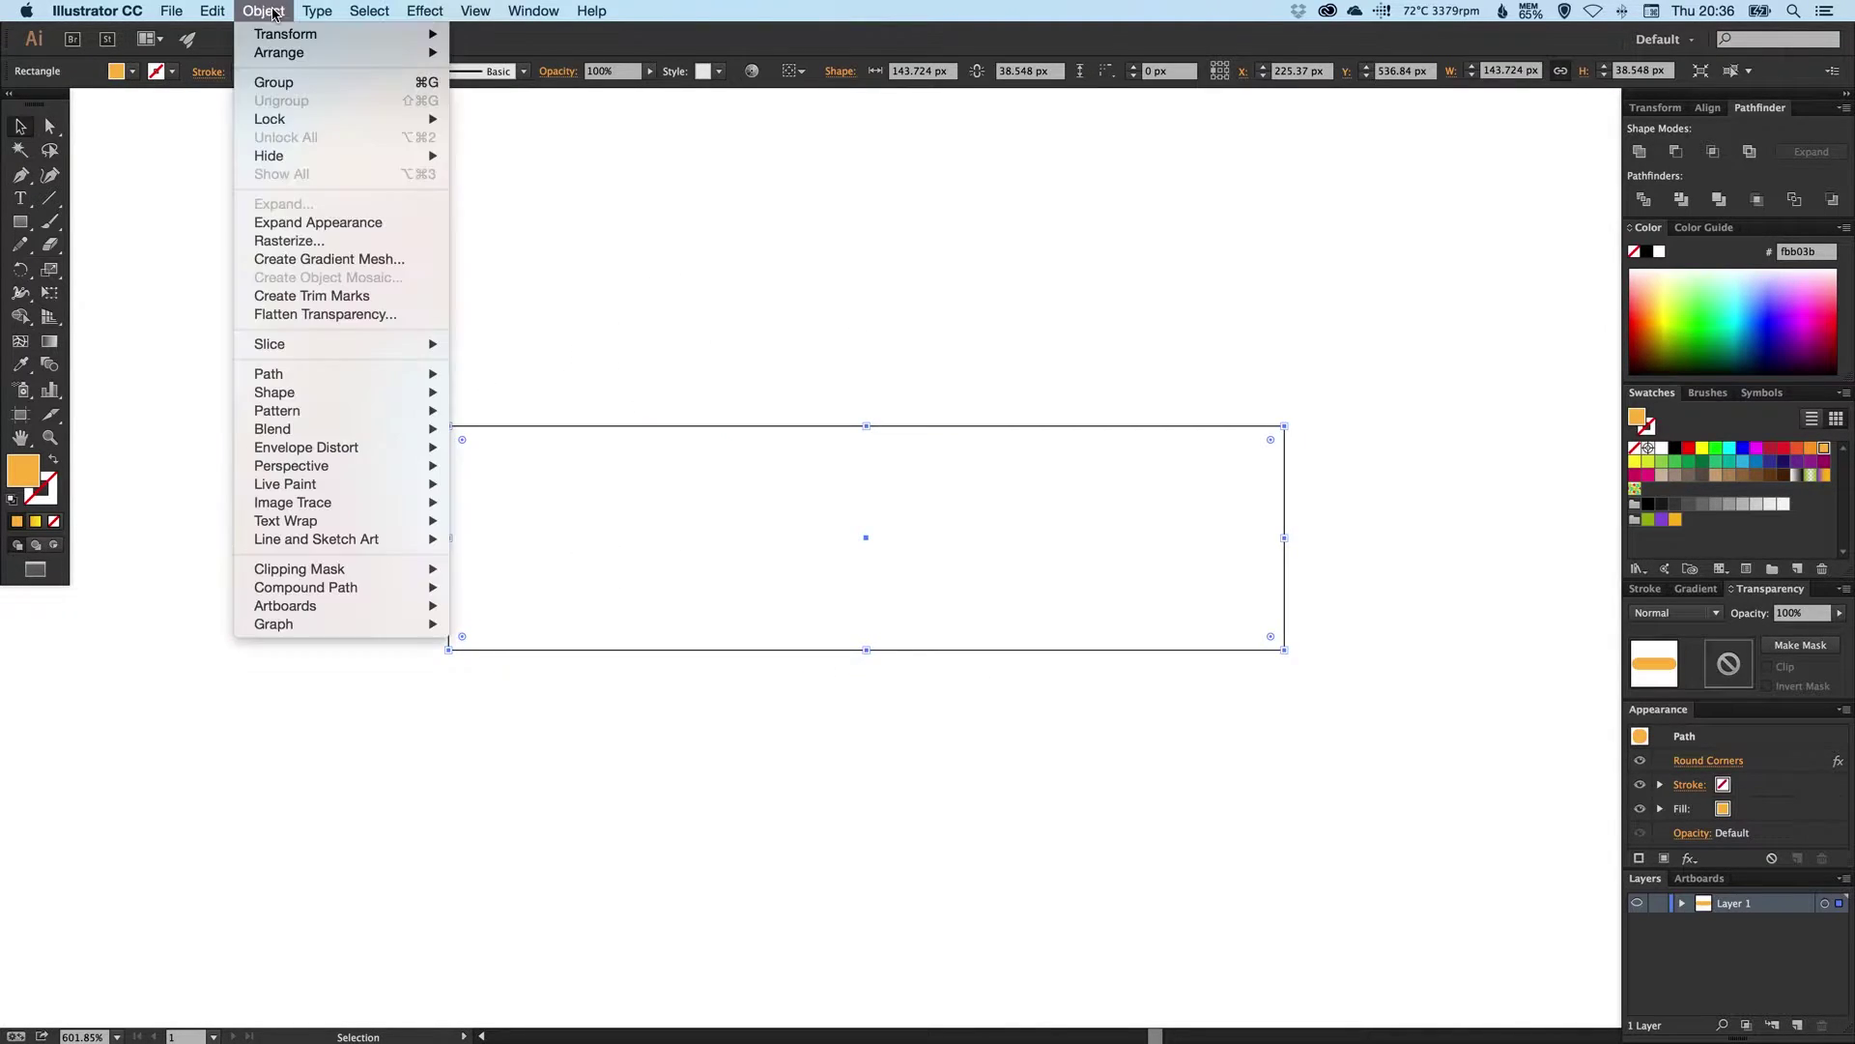
pyautogui.click(307, 224)
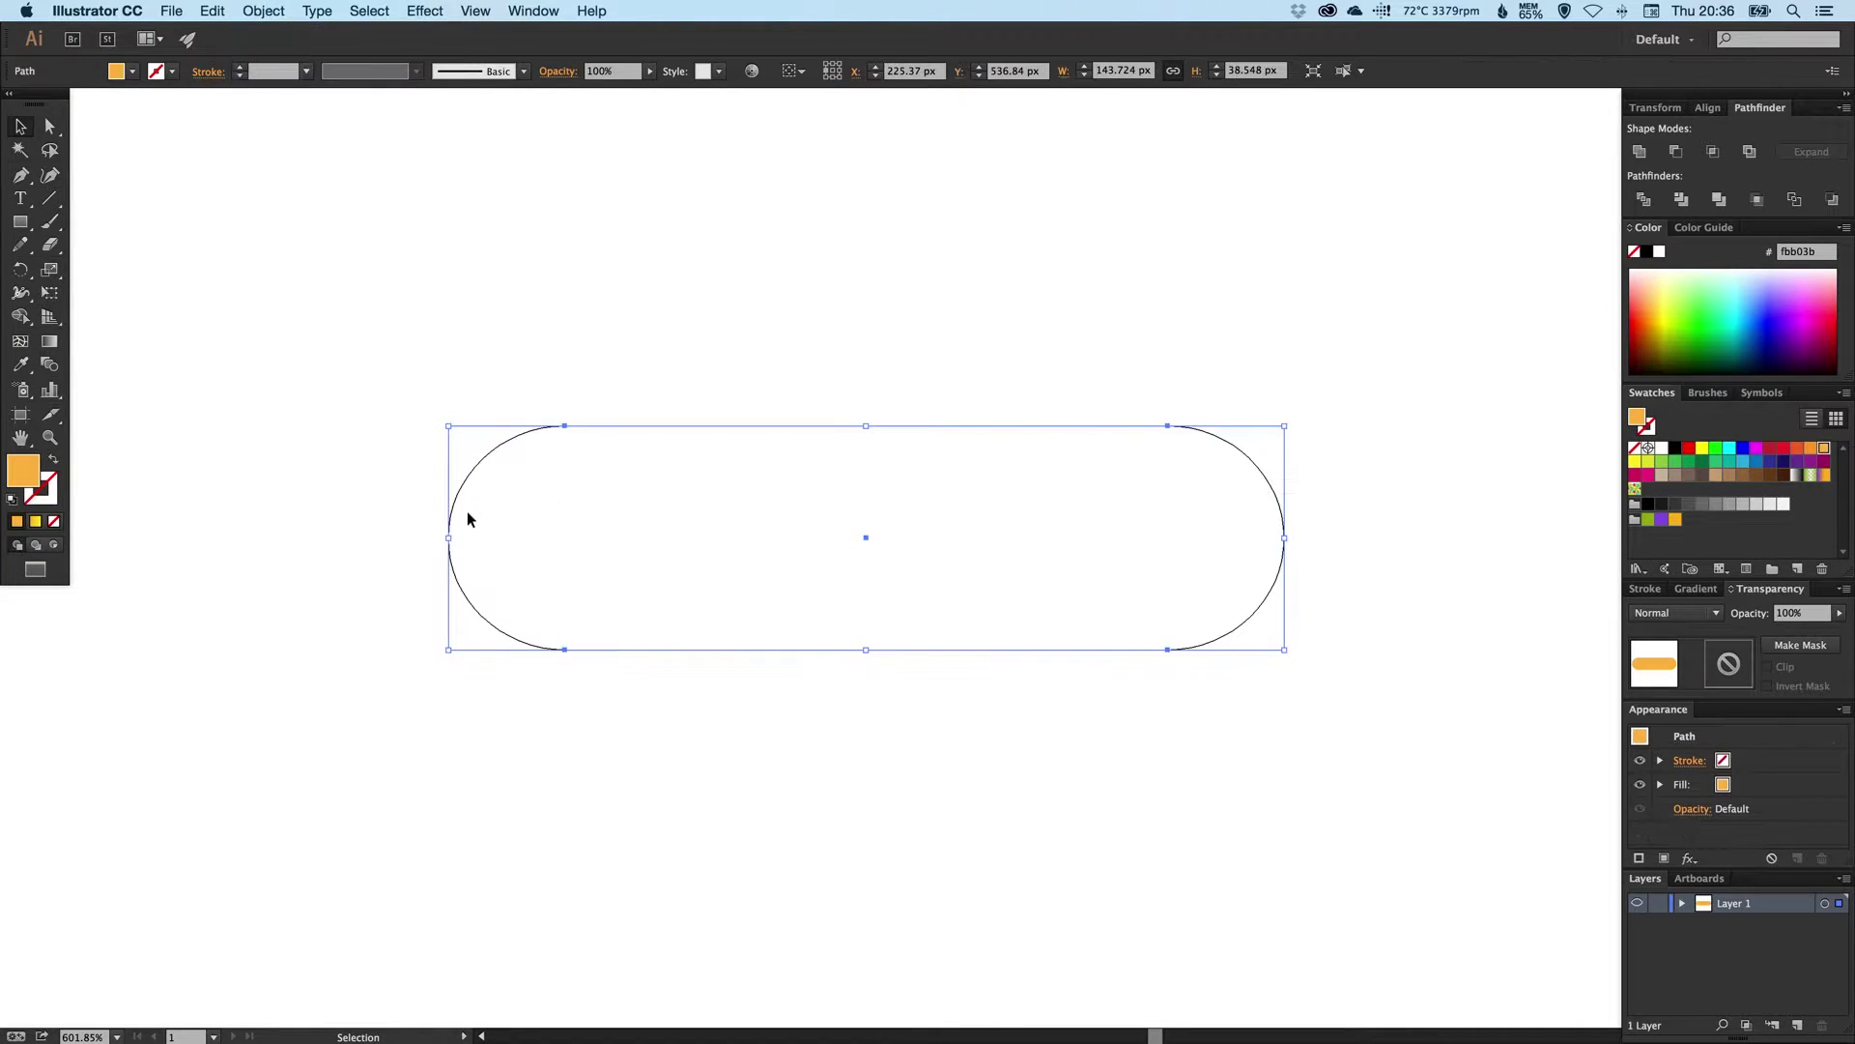
pyautogui.click(583, 368)
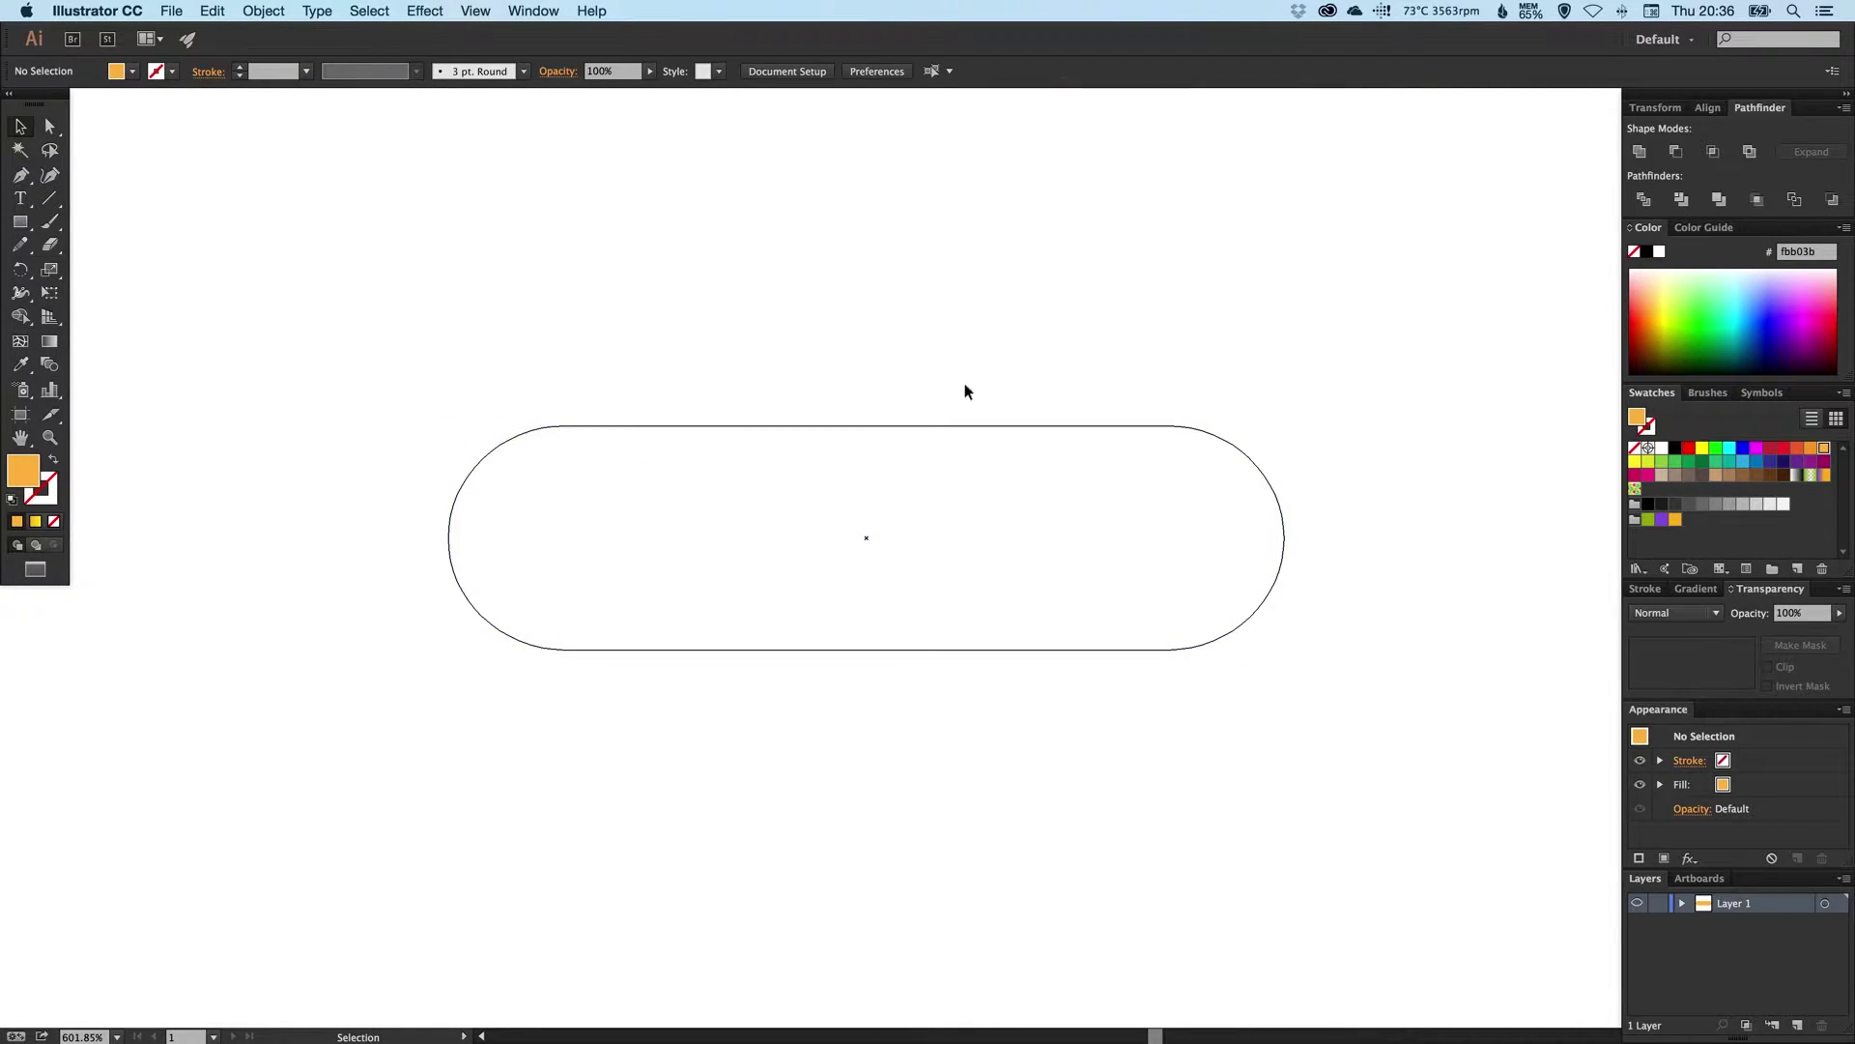
pyautogui.press('super+y')
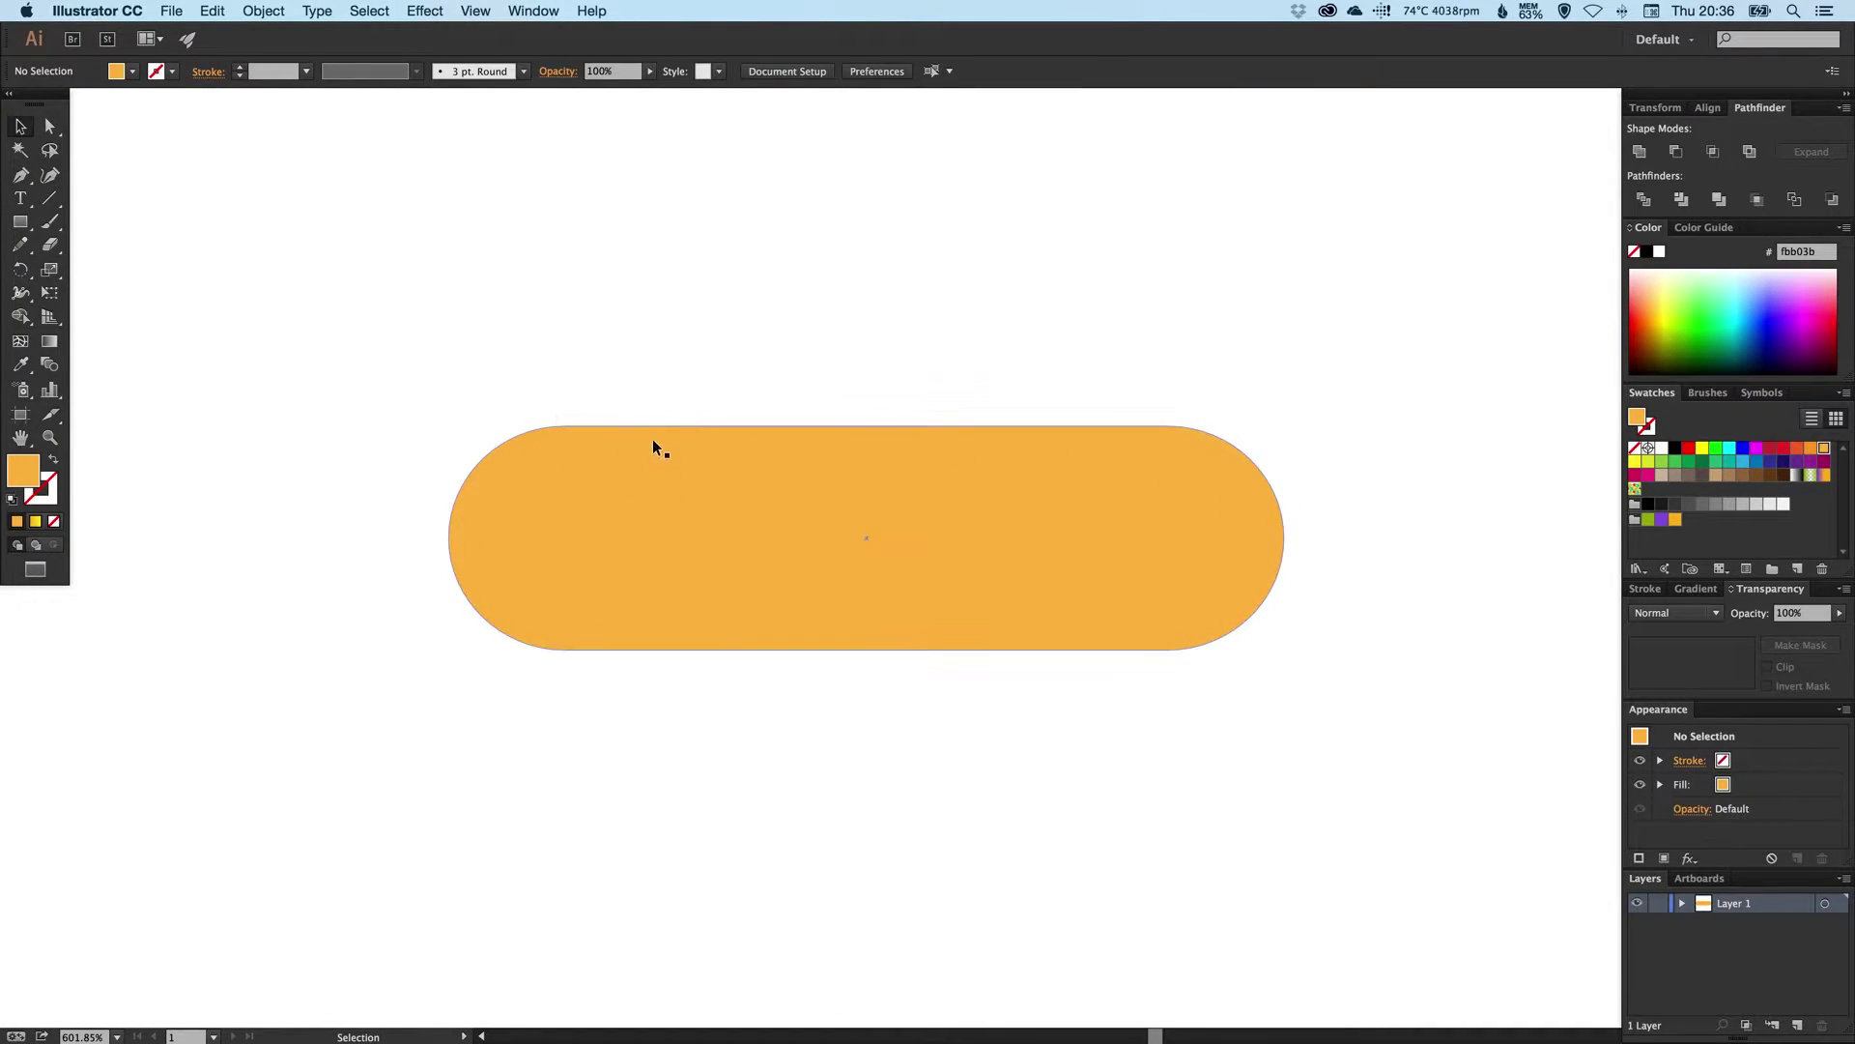
# - Paste a copy of the orange pill in place and shift it straight down below the original
pyautogui.click(733, 514)
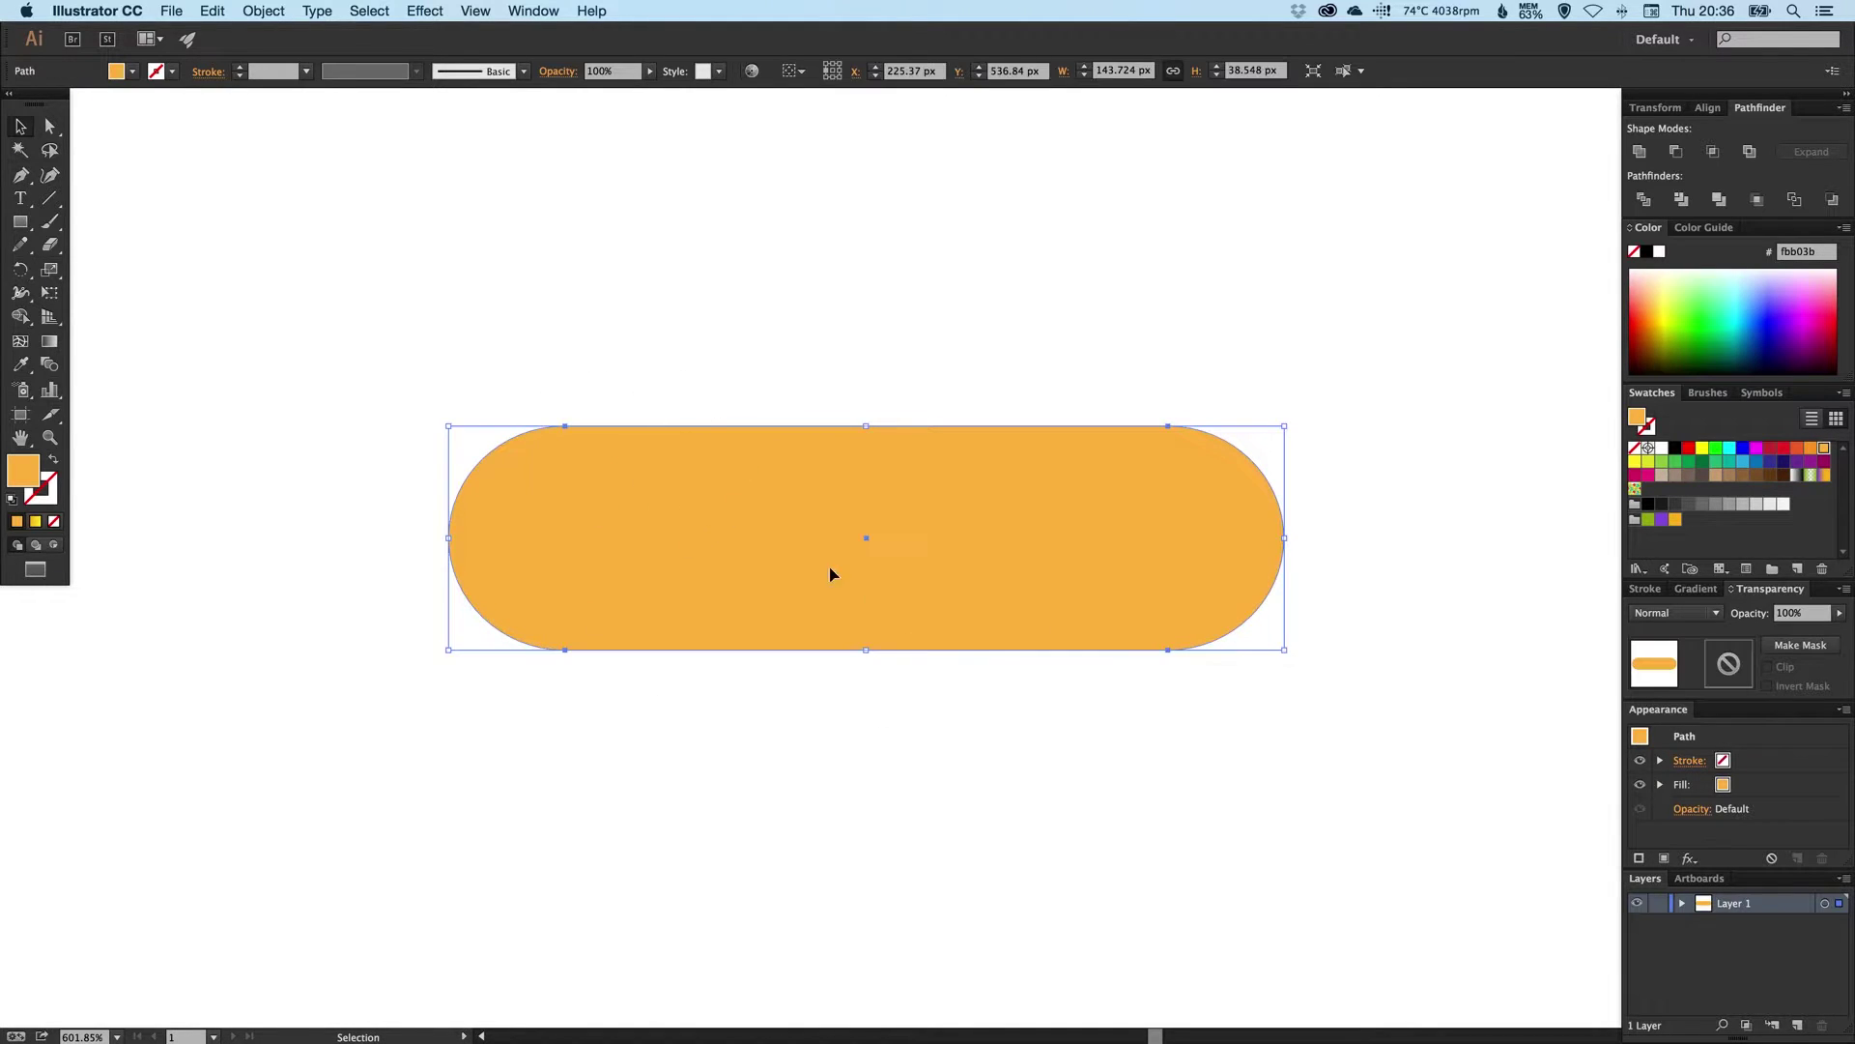
pyautogui.click(212, 12)
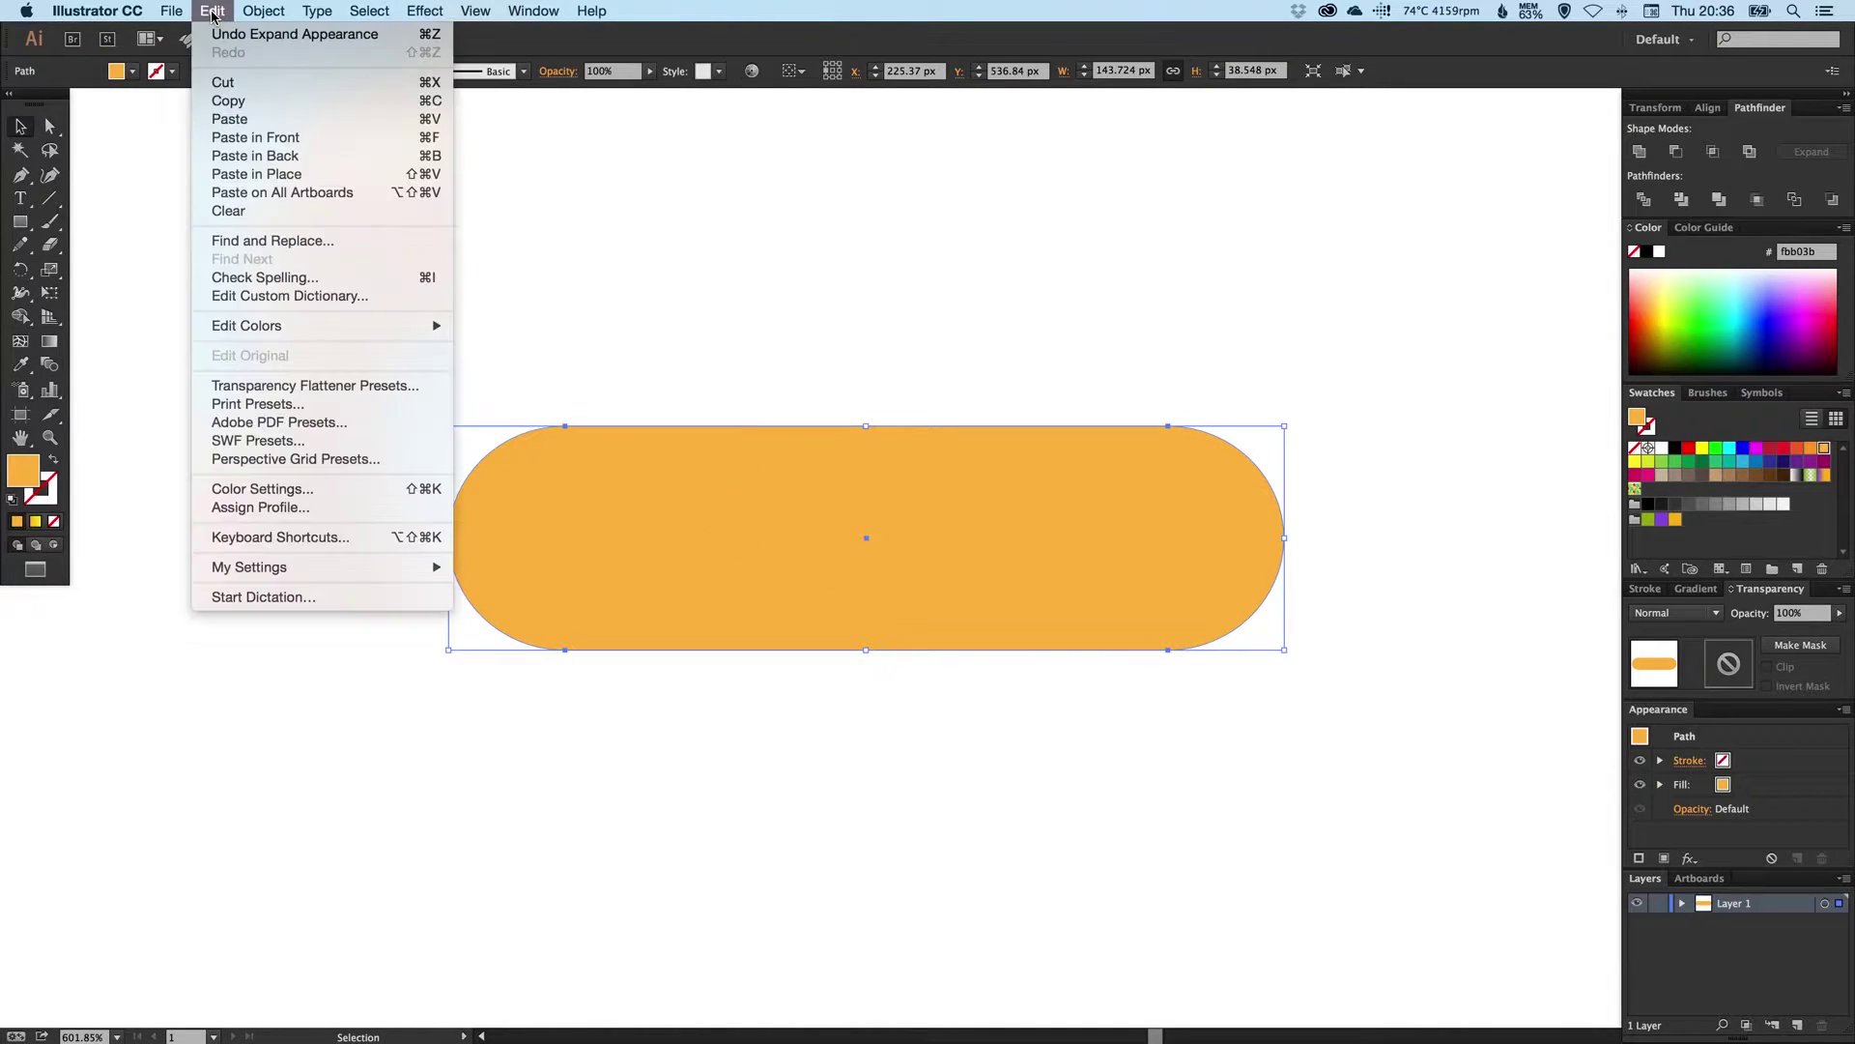
pyautogui.click(222, 12)
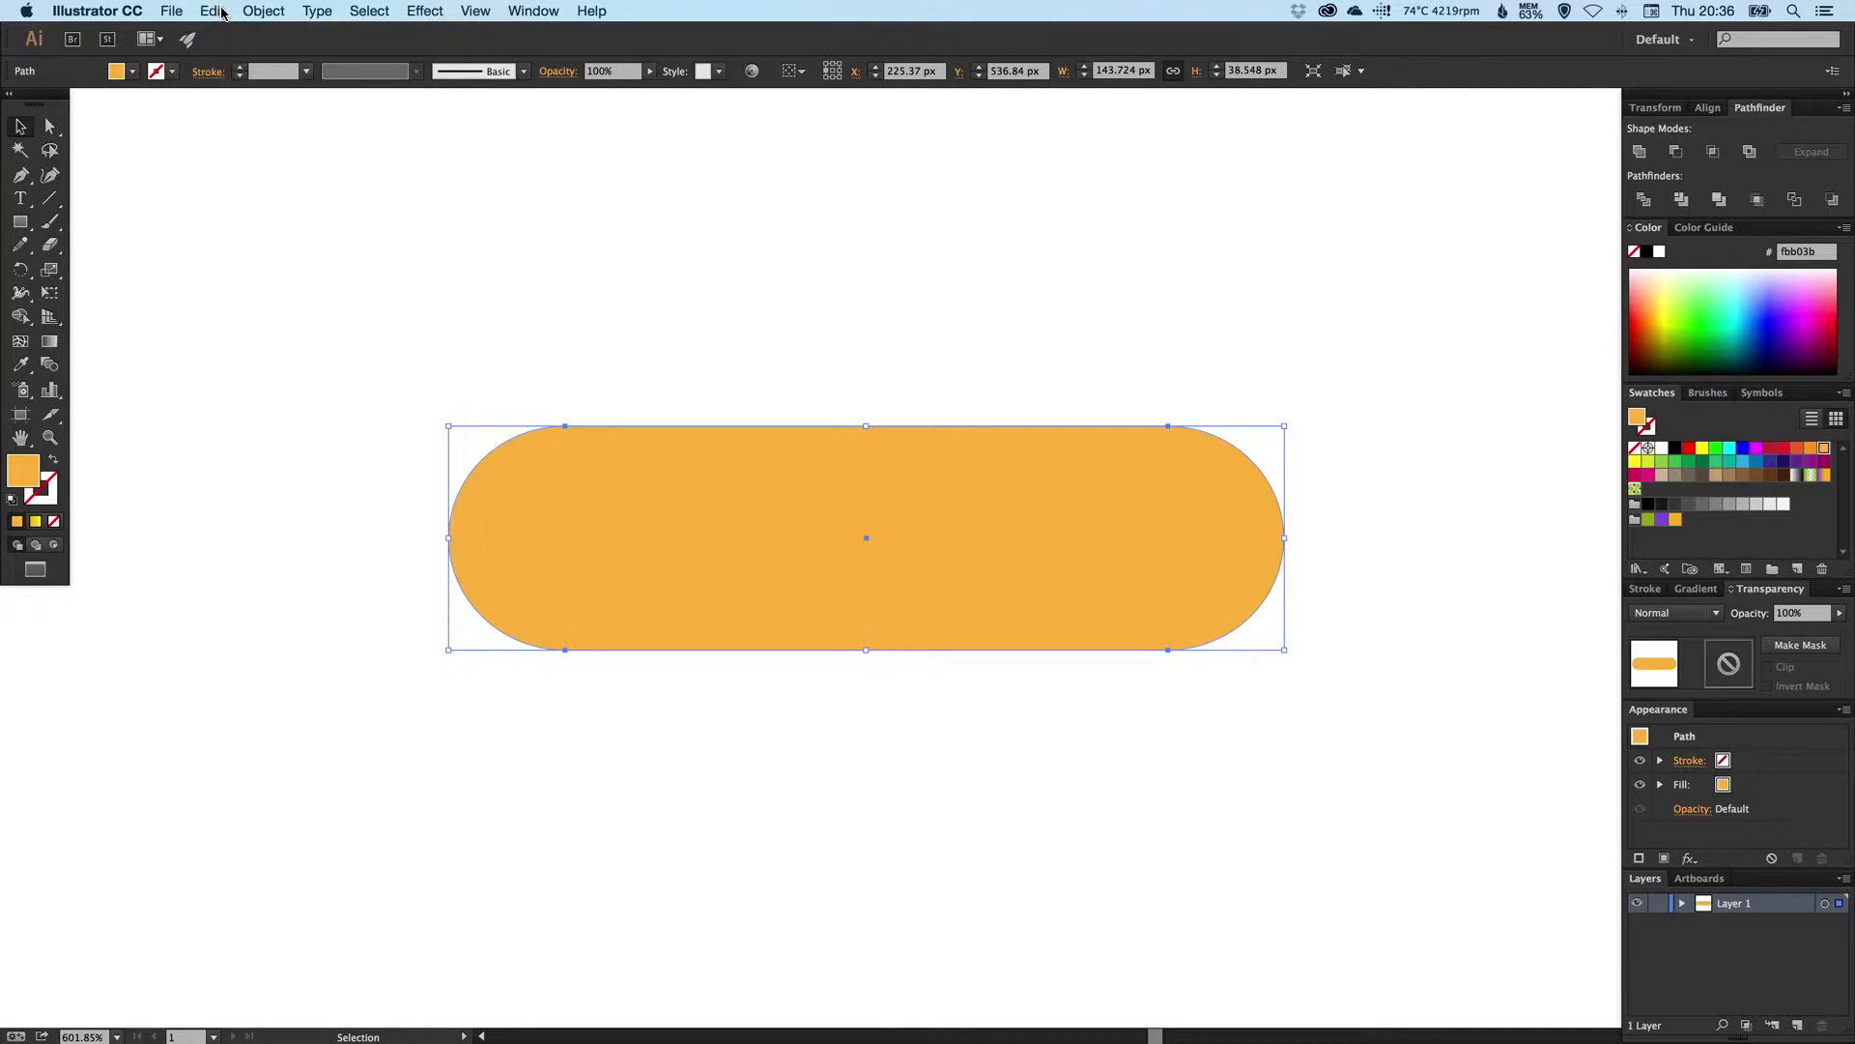
pyautogui.click(222, 12)
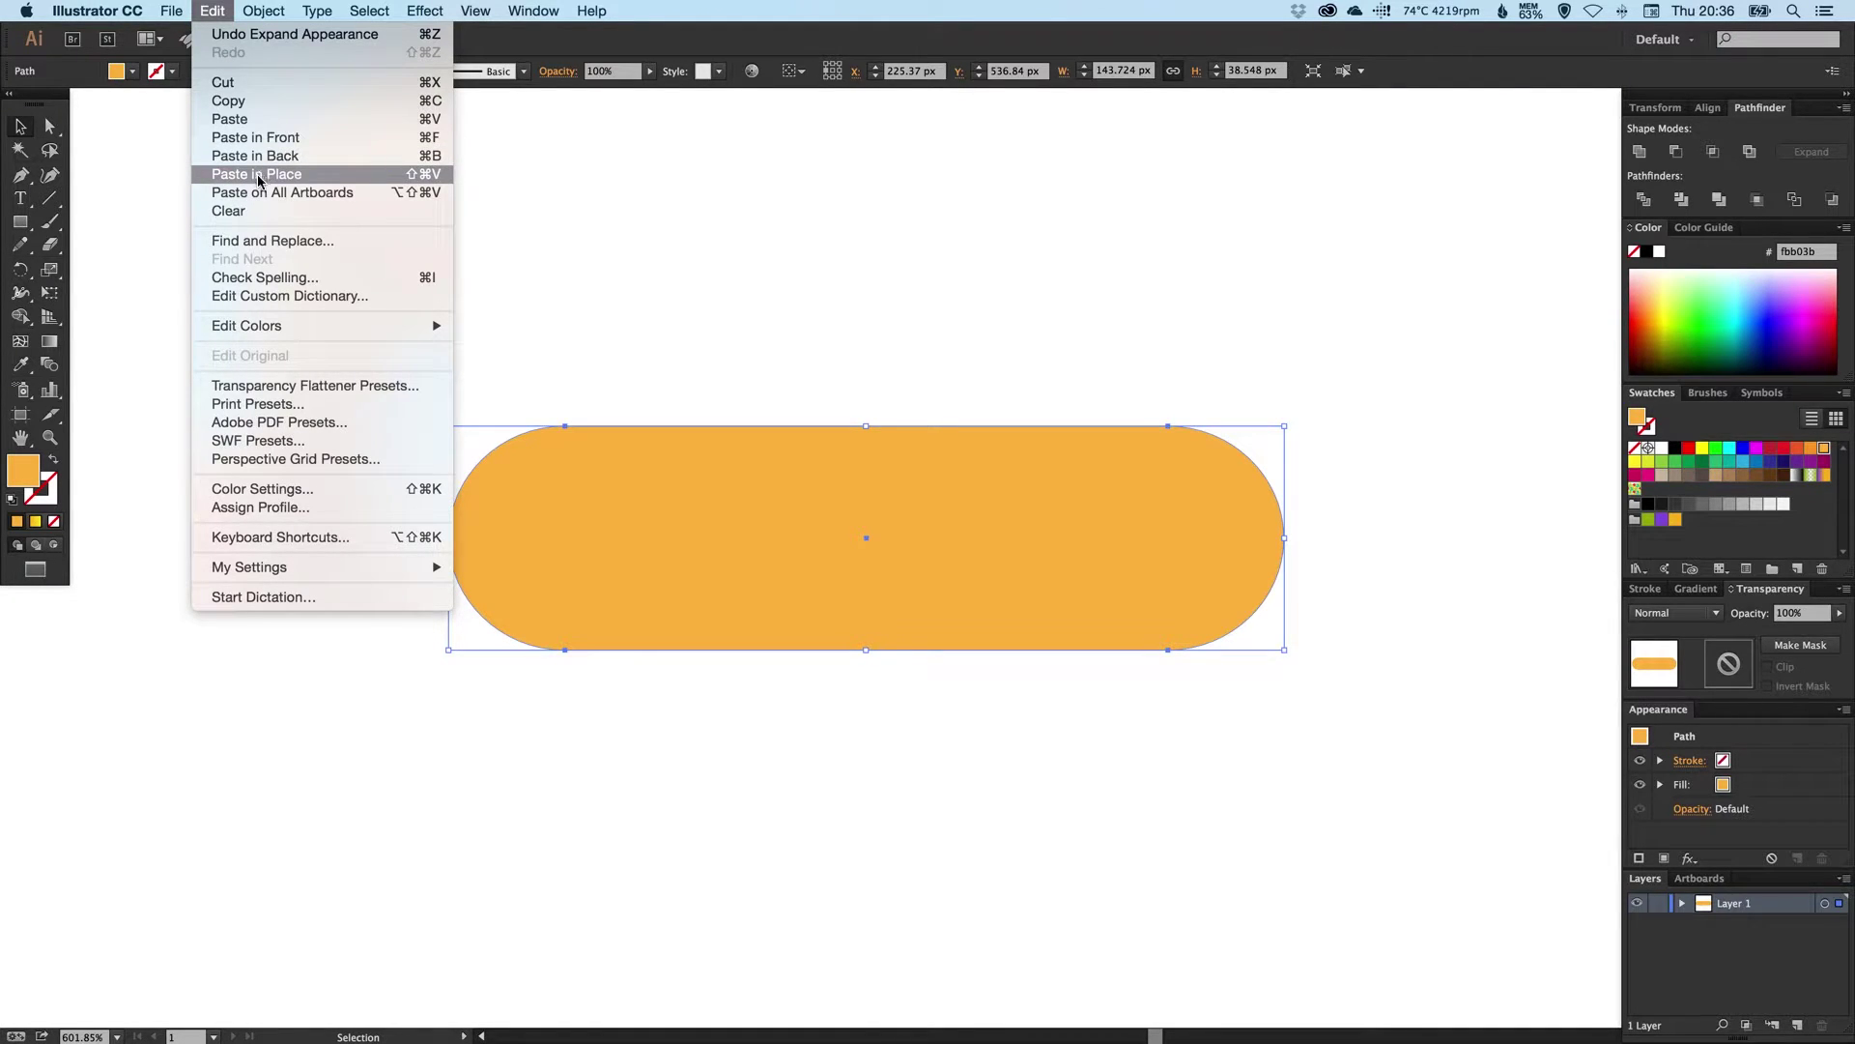
pyautogui.click(258, 177)
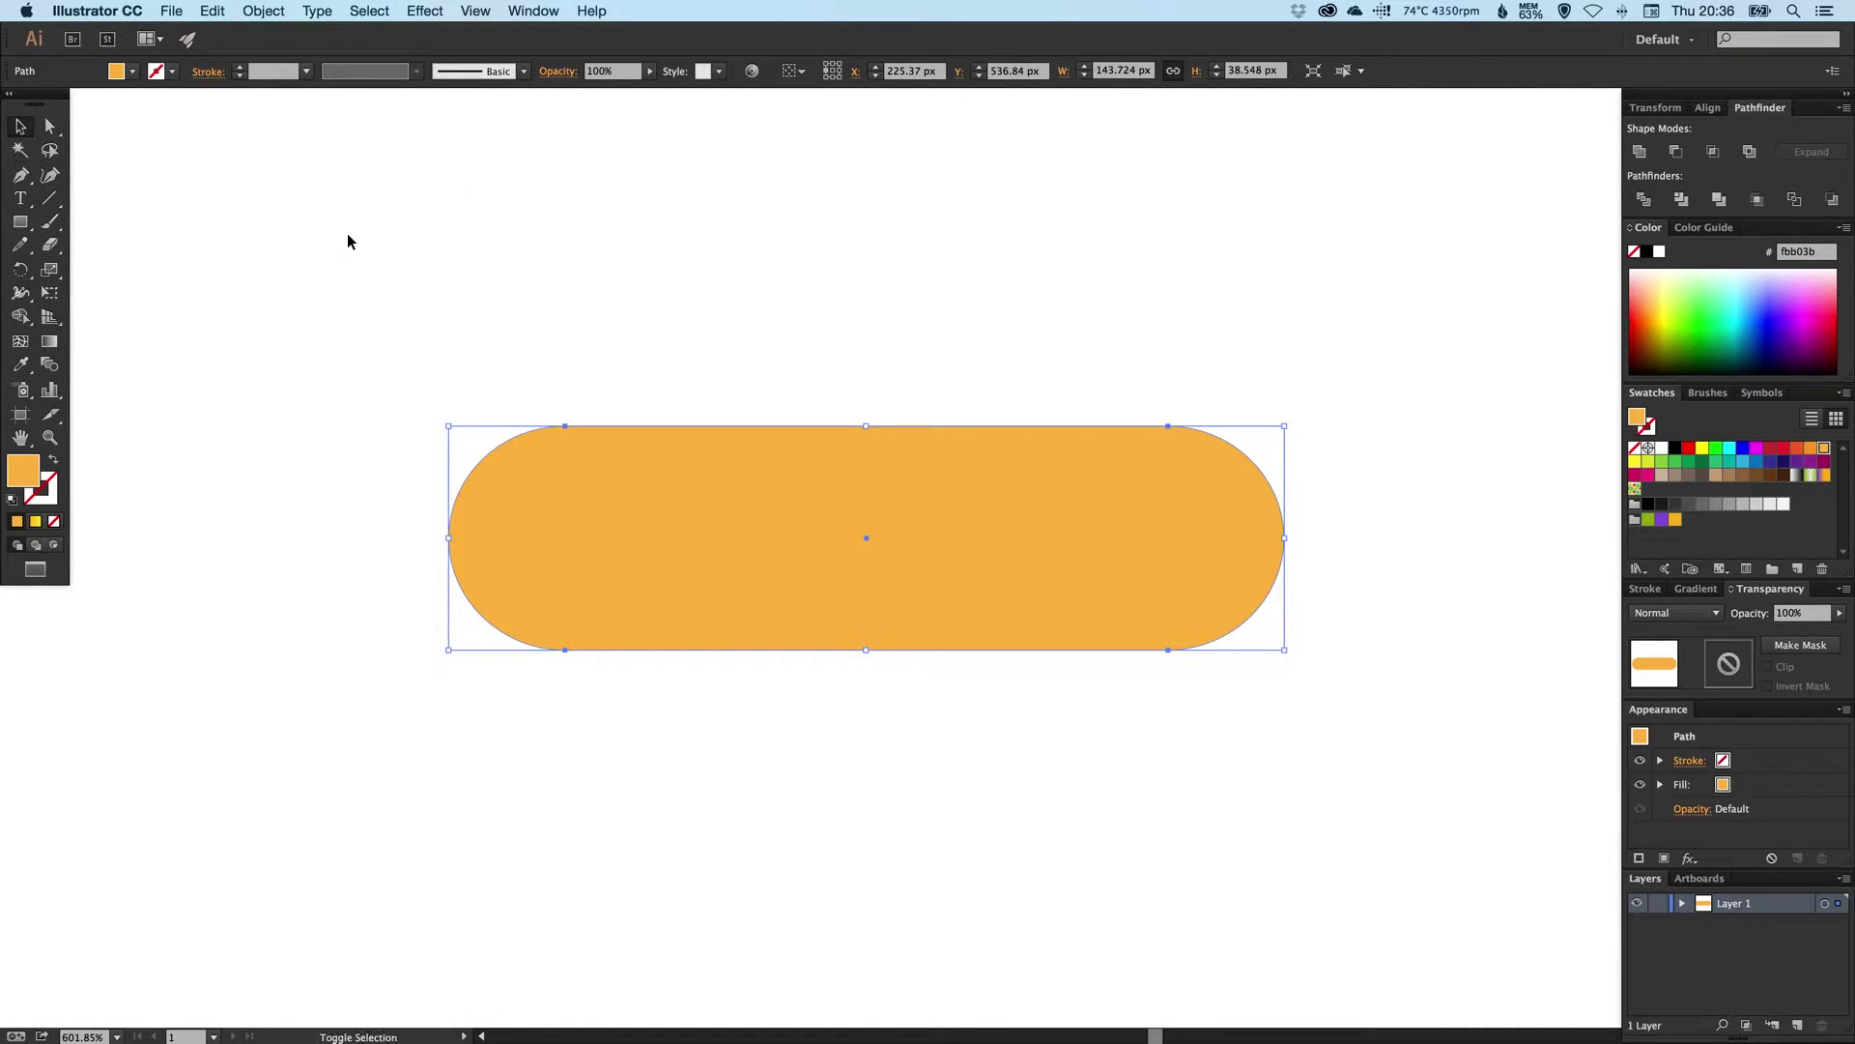
pyautogui.hotkey('shift', 'Down')
pyautogui.hotkey('shift', 'Down')
pyautogui.hotkey('shift', 'Down')
pyautogui.hotkey('shift', 'Down')
pyautogui.hotkey('shift', 'Down')
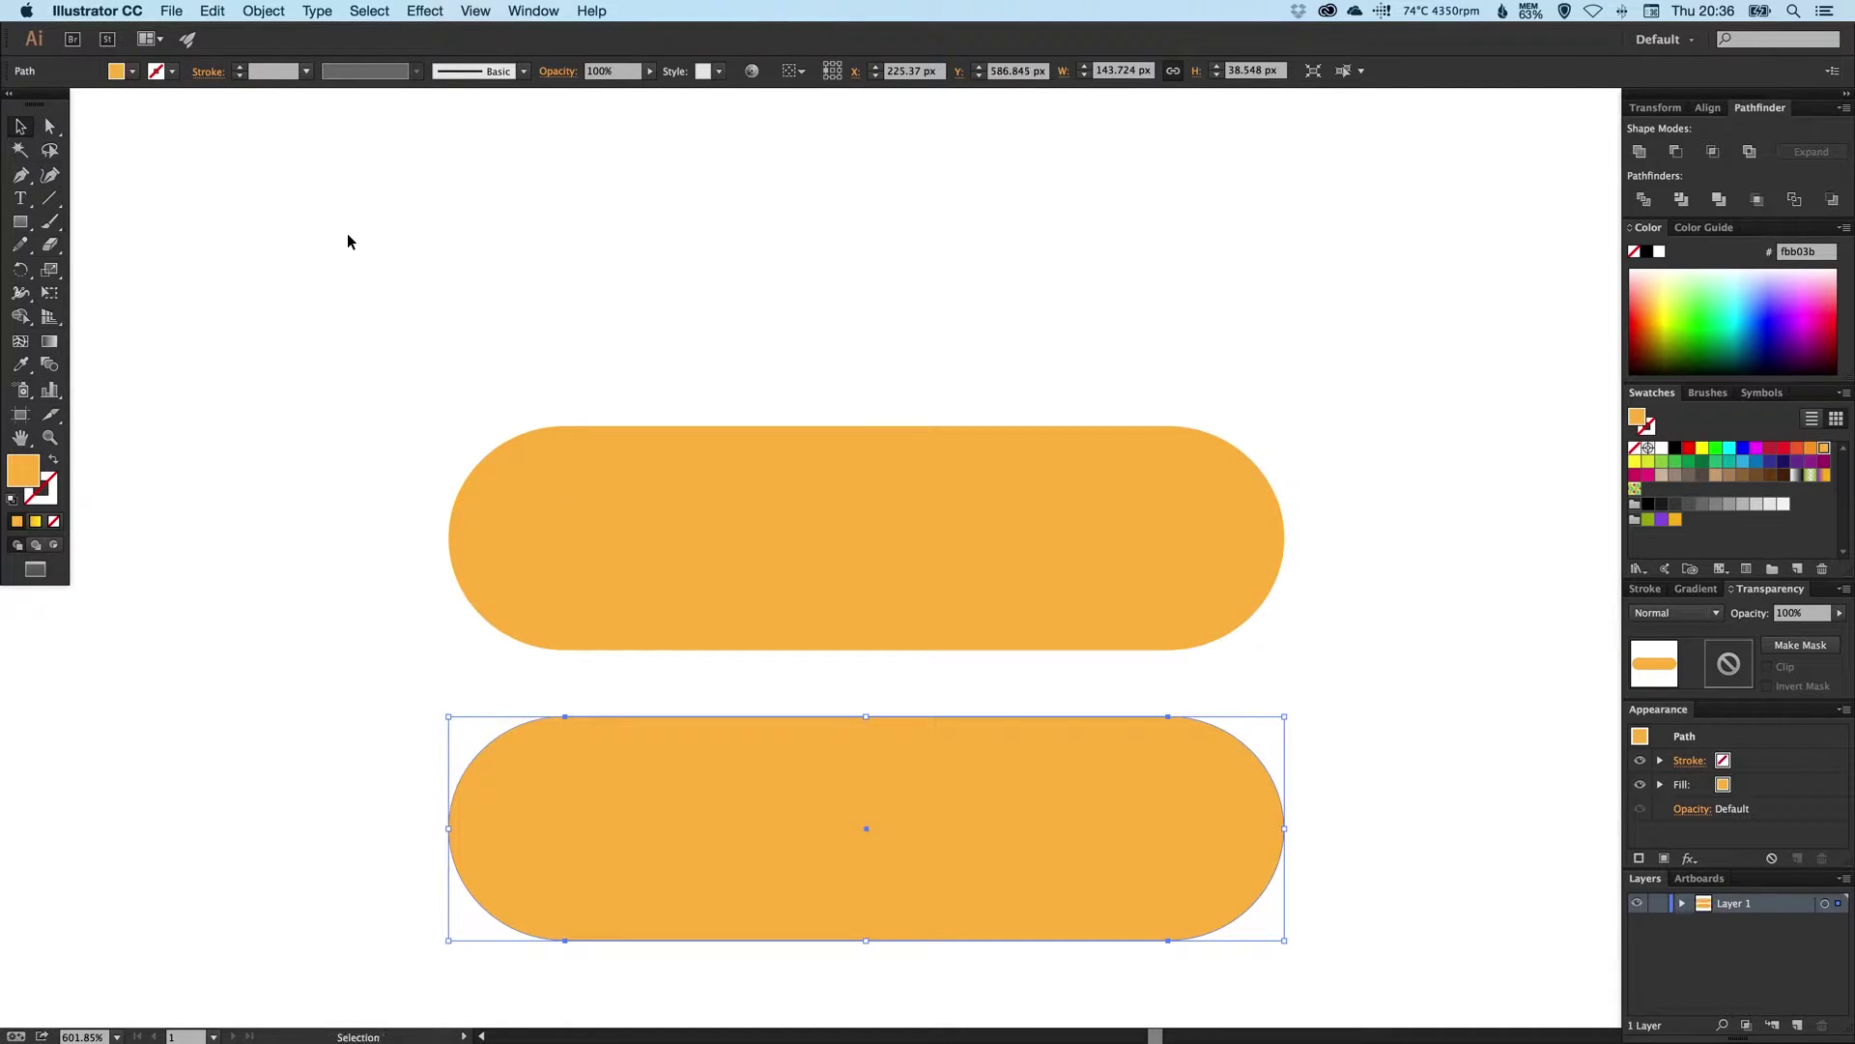
pyautogui.scroll(-3, 647, 694)
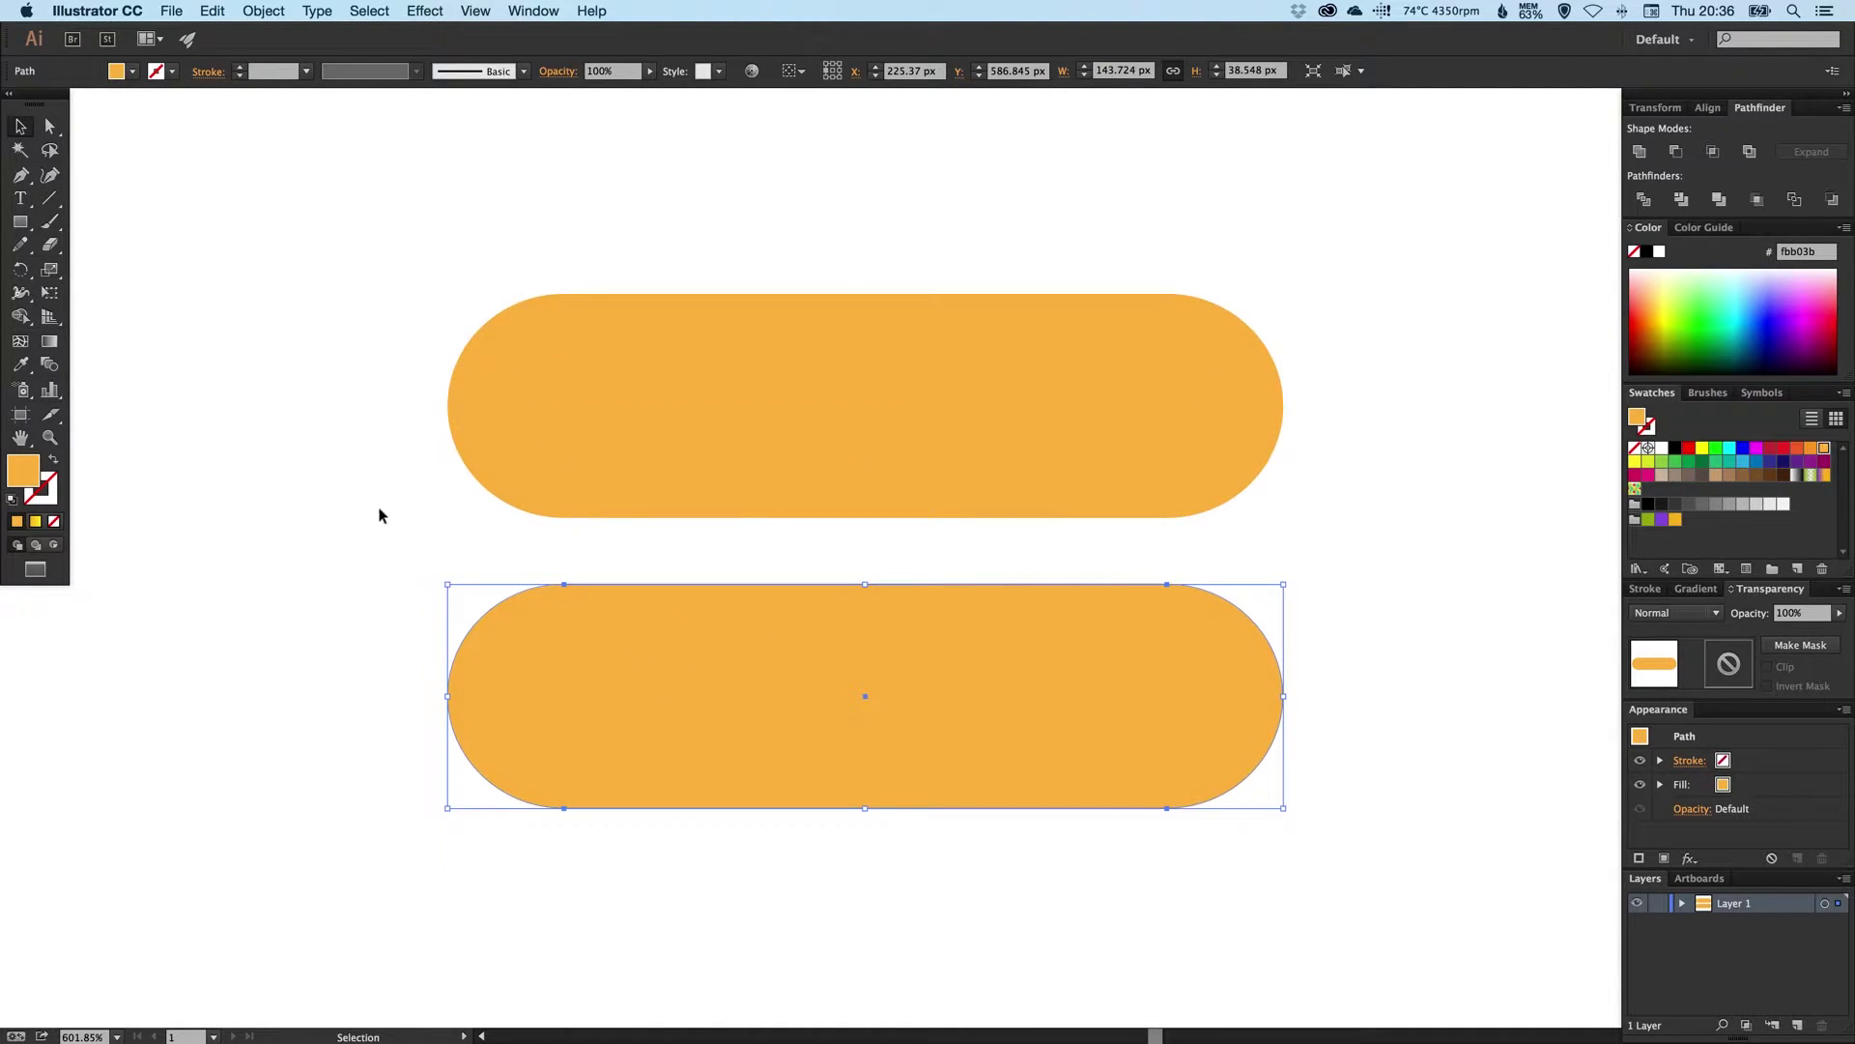
pyautogui.click(215, 12)
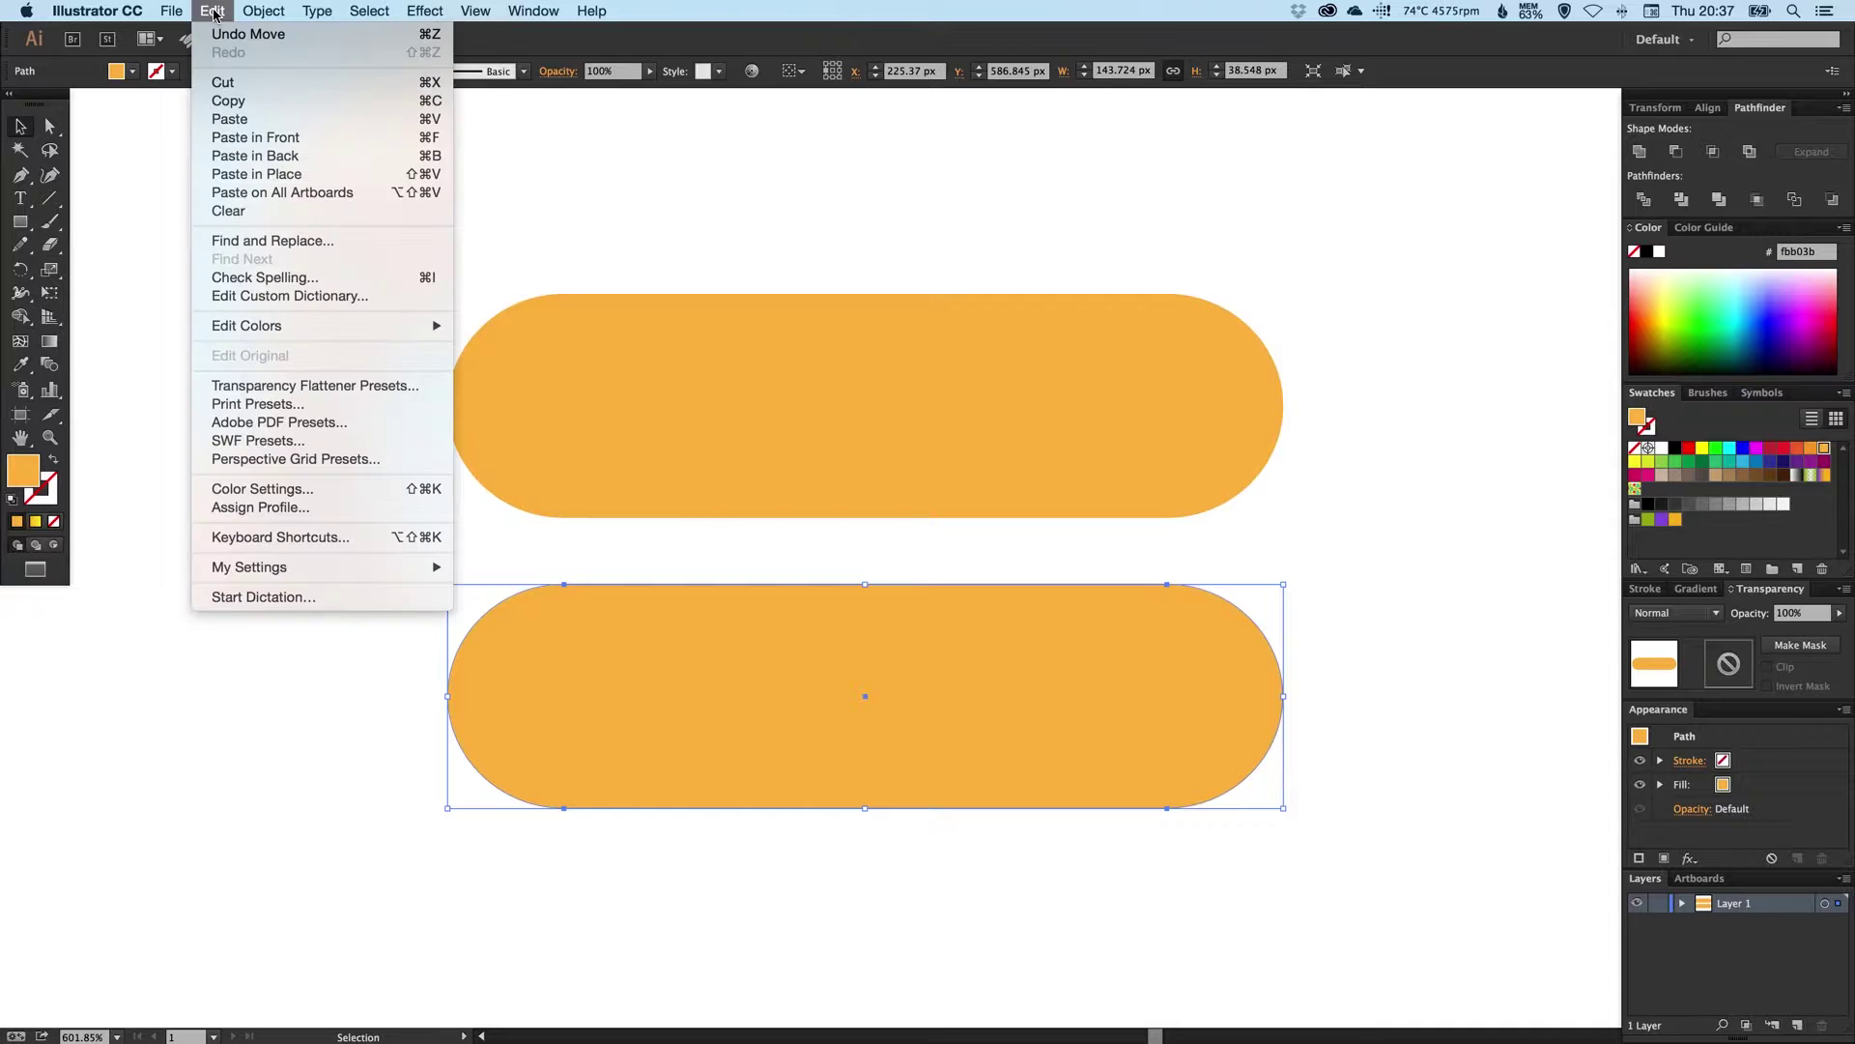
# - Set up an Offset Path on the lower pill with Preview on and a -2 px offset
pyautogui.moveTo(267, 11)
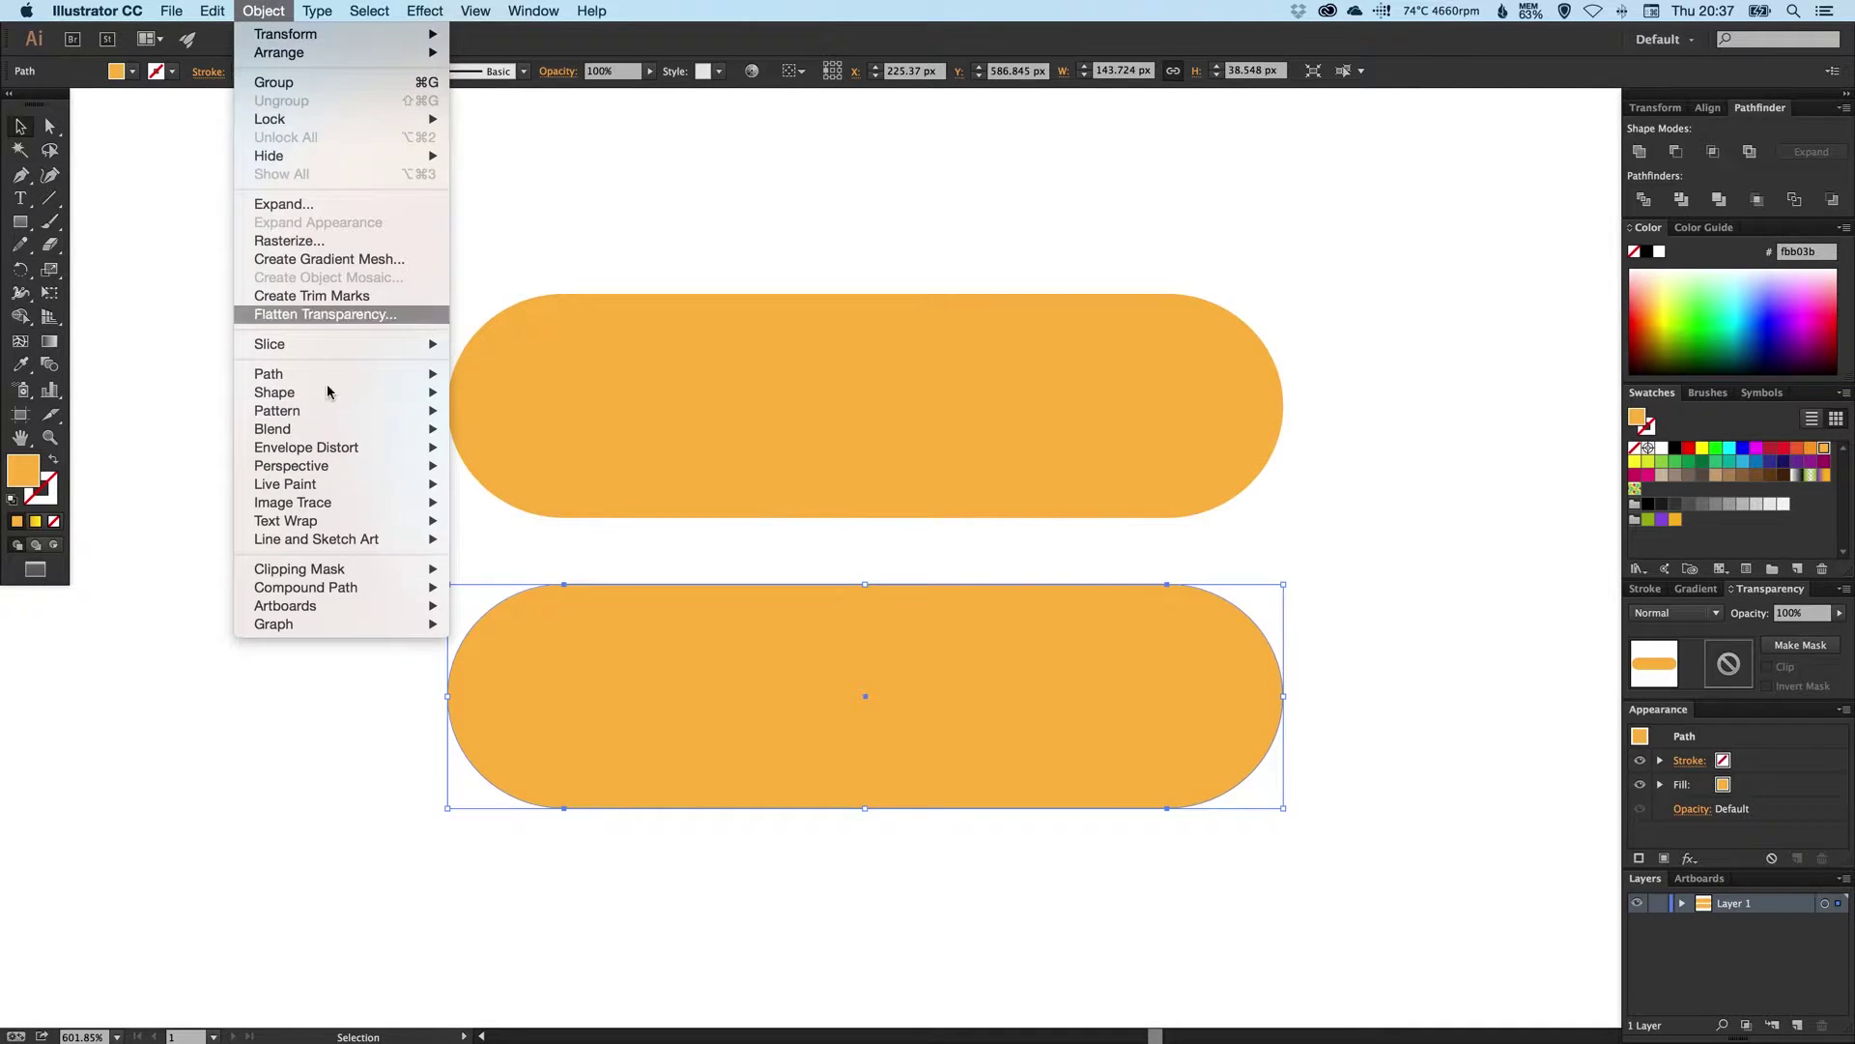
pyautogui.moveTo(358, 376)
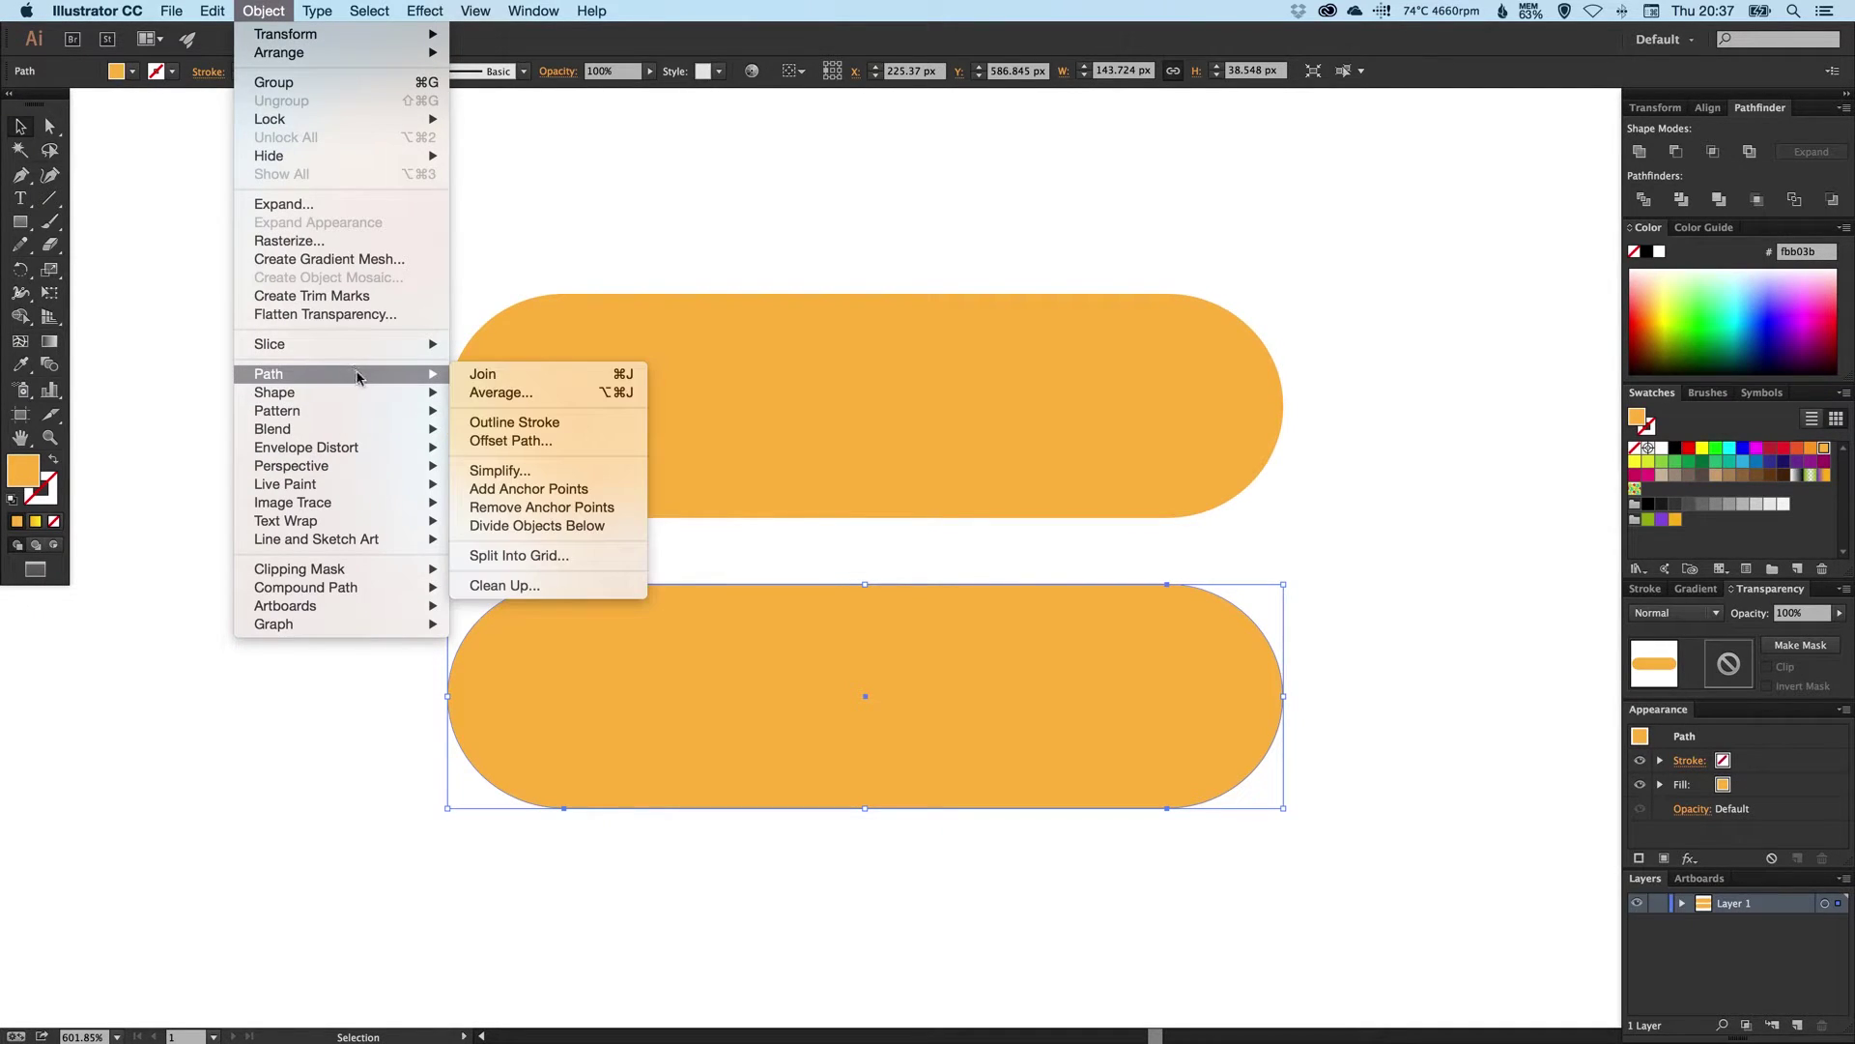
pyautogui.click(545, 443)
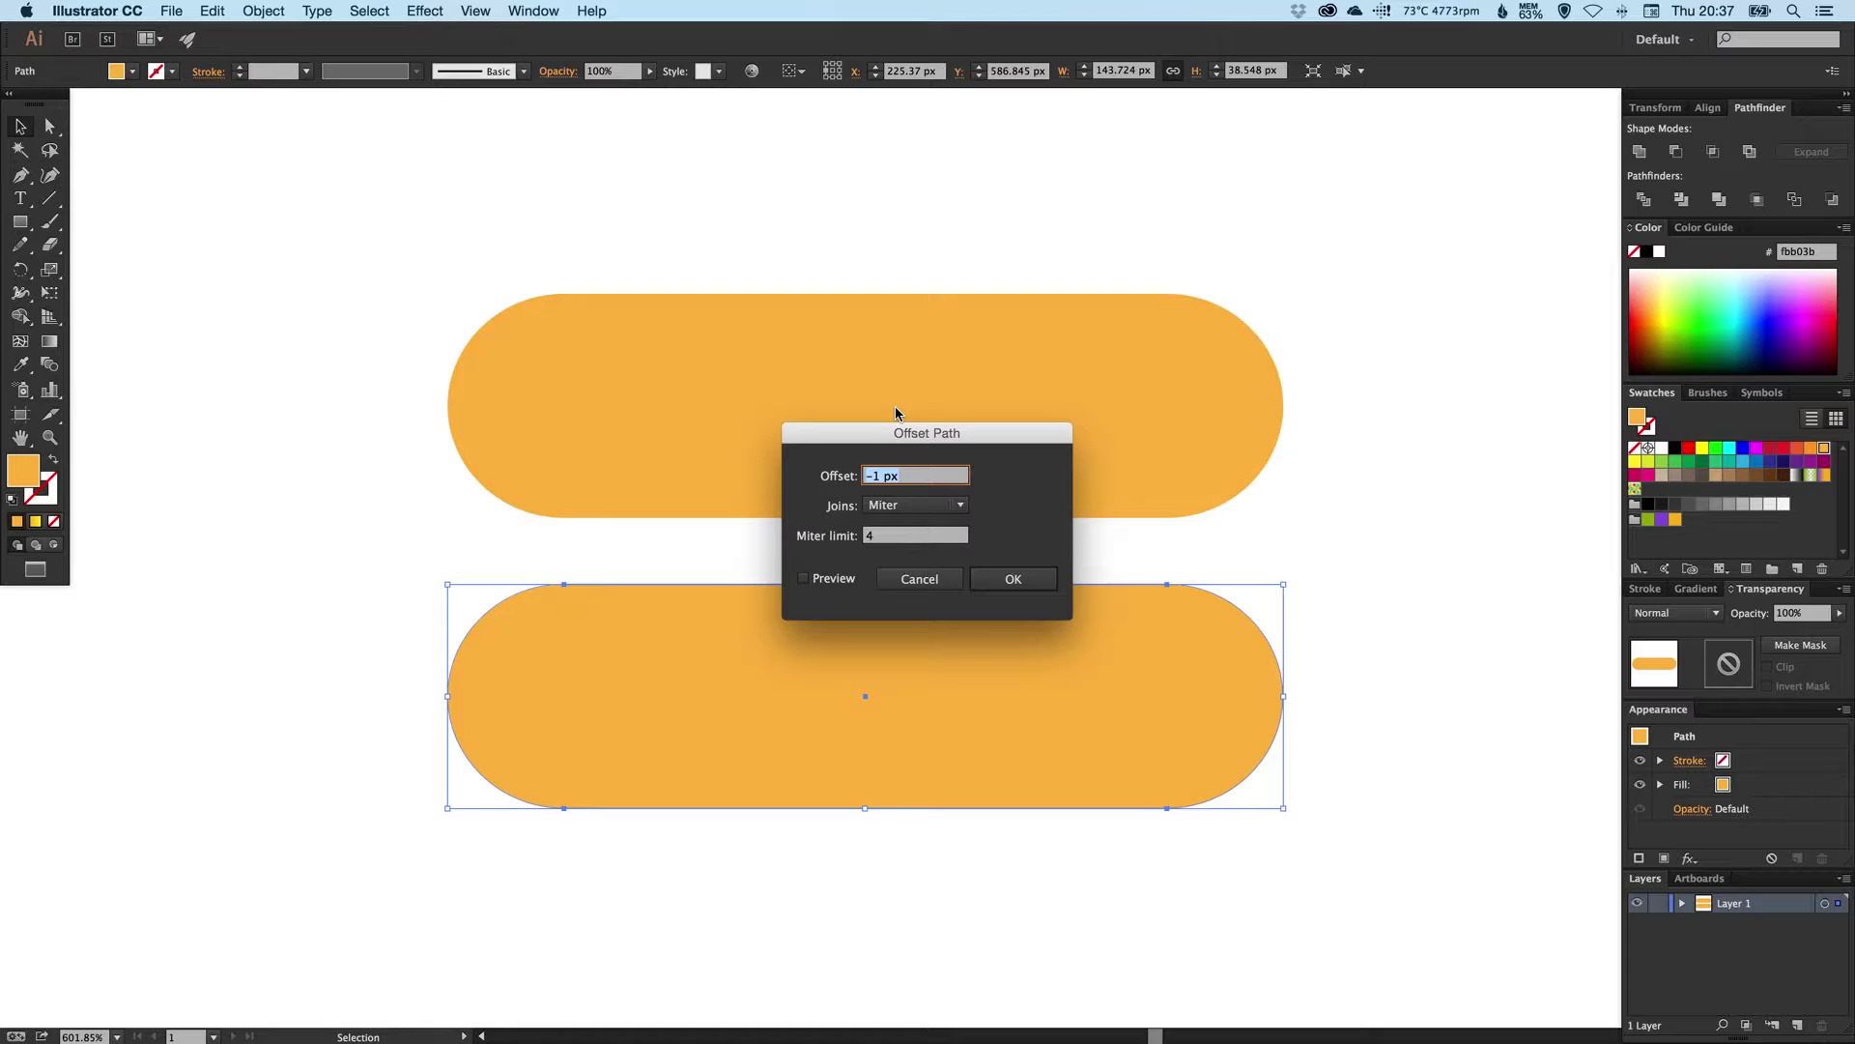
pyautogui.click(833, 577)
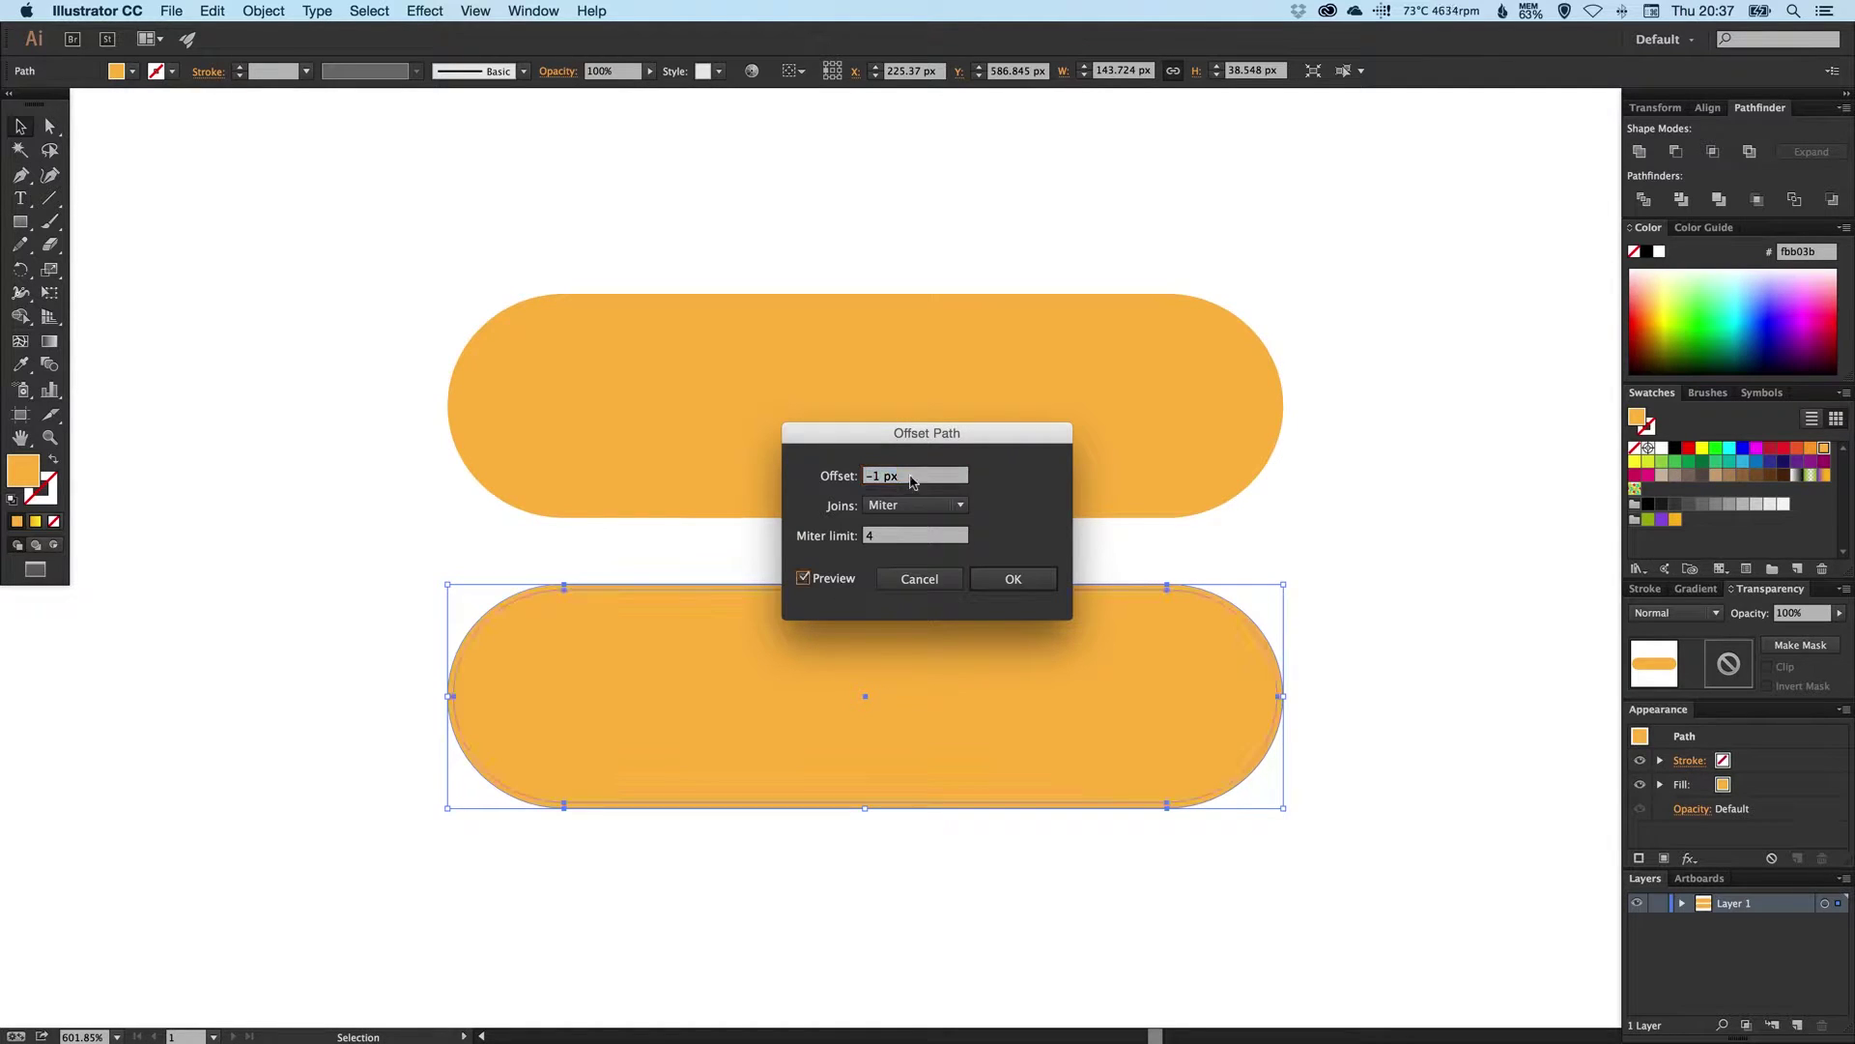
pyautogui.click(913, 481)
pyautogui.write('-2')
pyautogui.press('Tab')
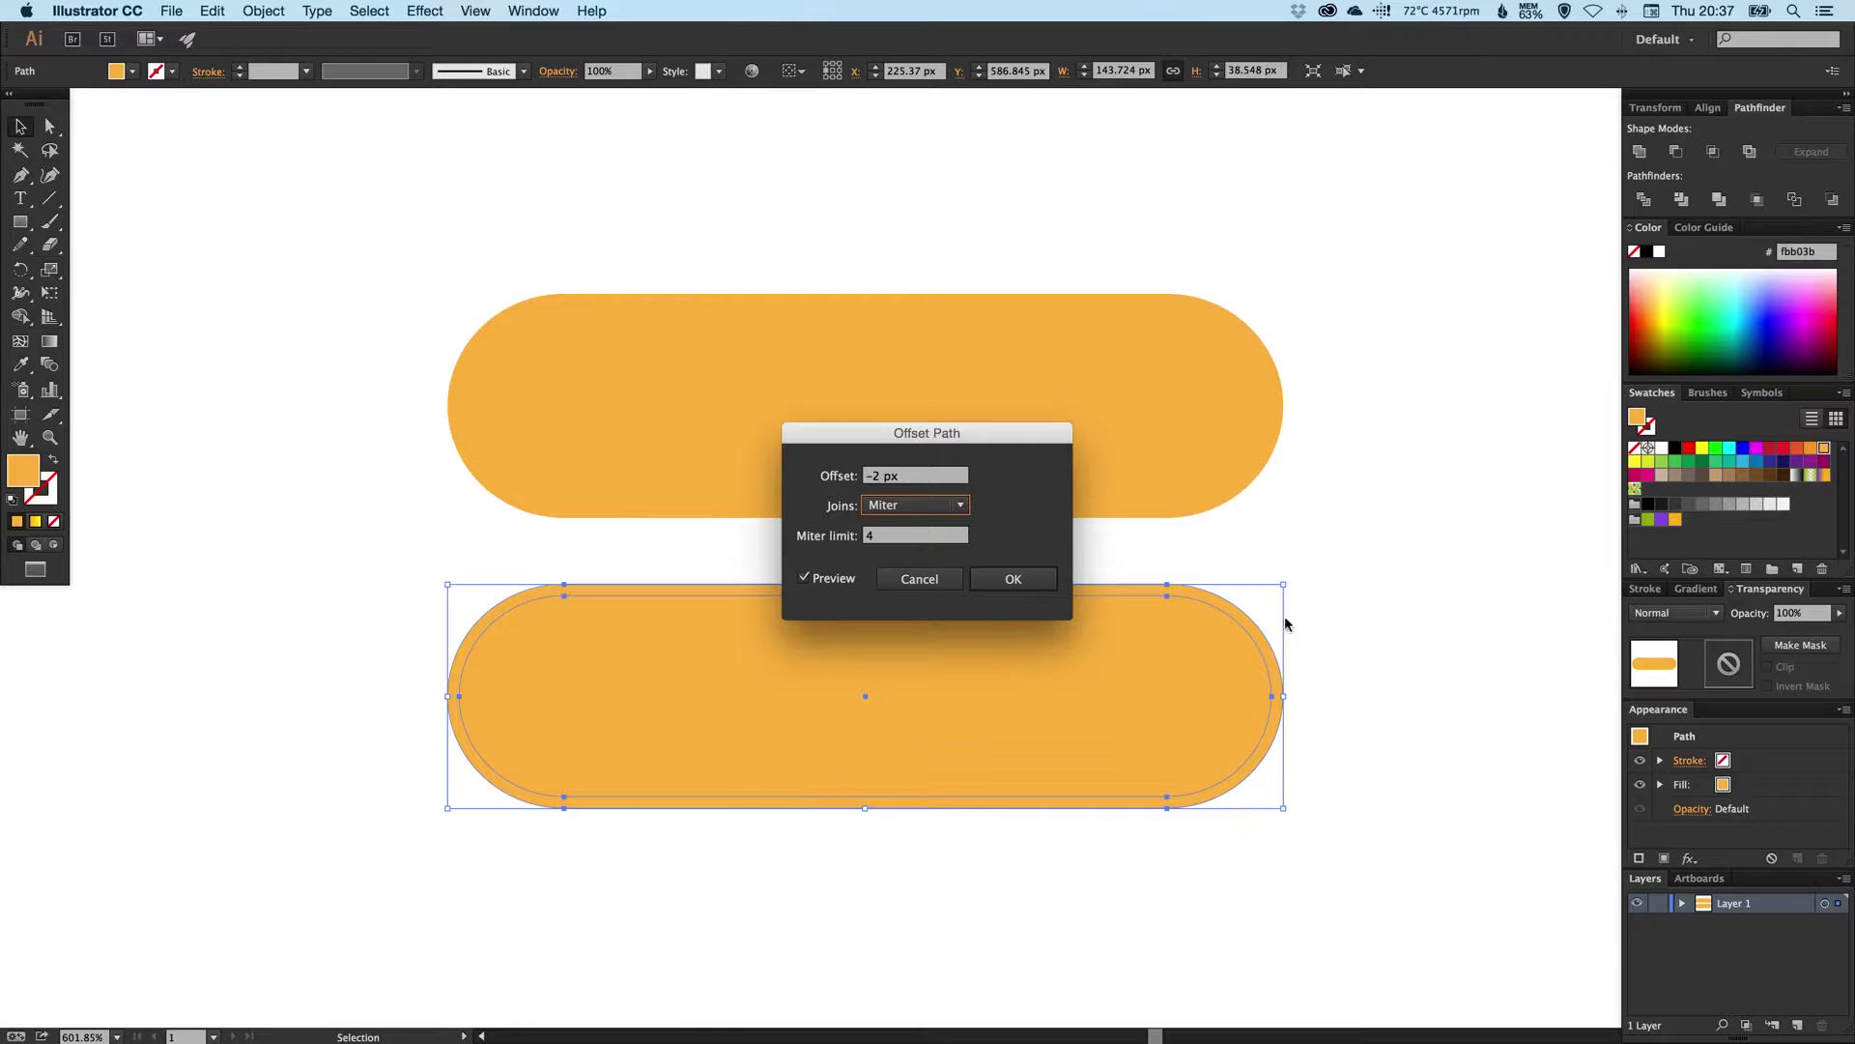
# - Compare a -5 px offset, return to -2 px and create the inset pill path
pyautogui.tripleClick(921, 485)
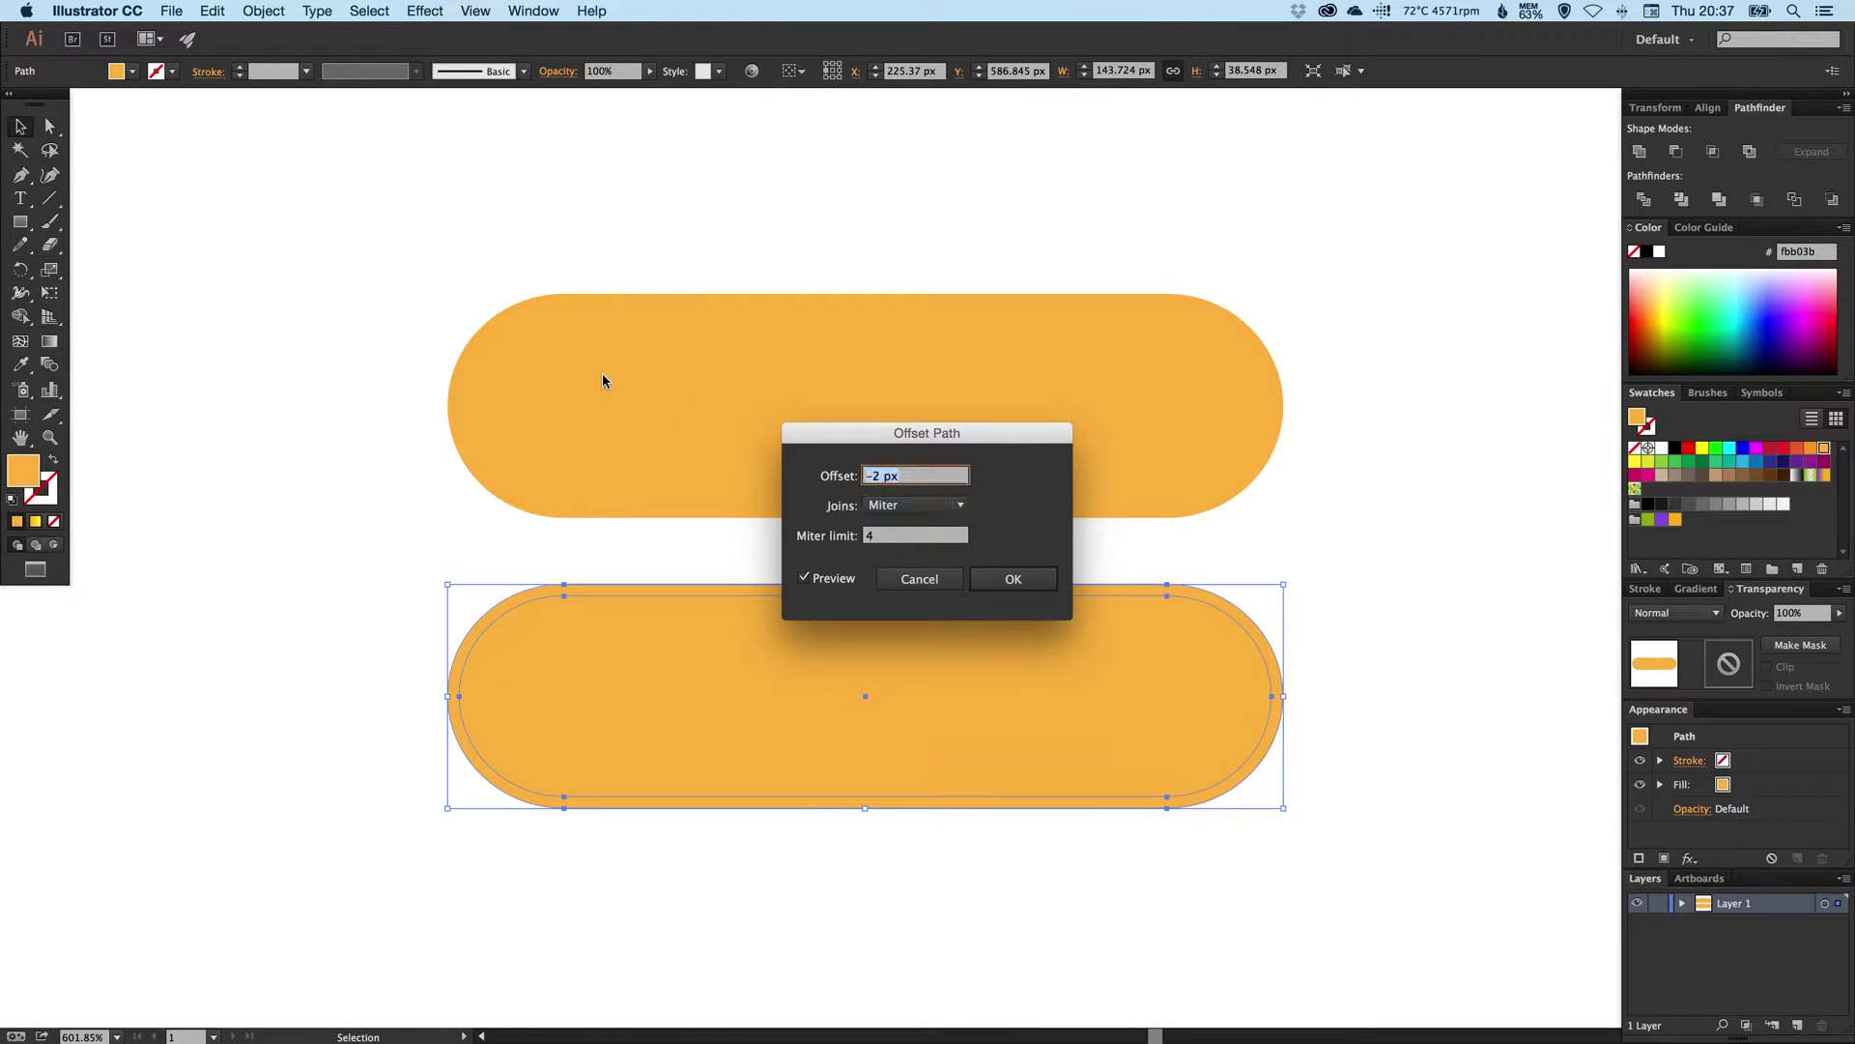
pyautogui.write('-5')
pyautogui.press('Tab')
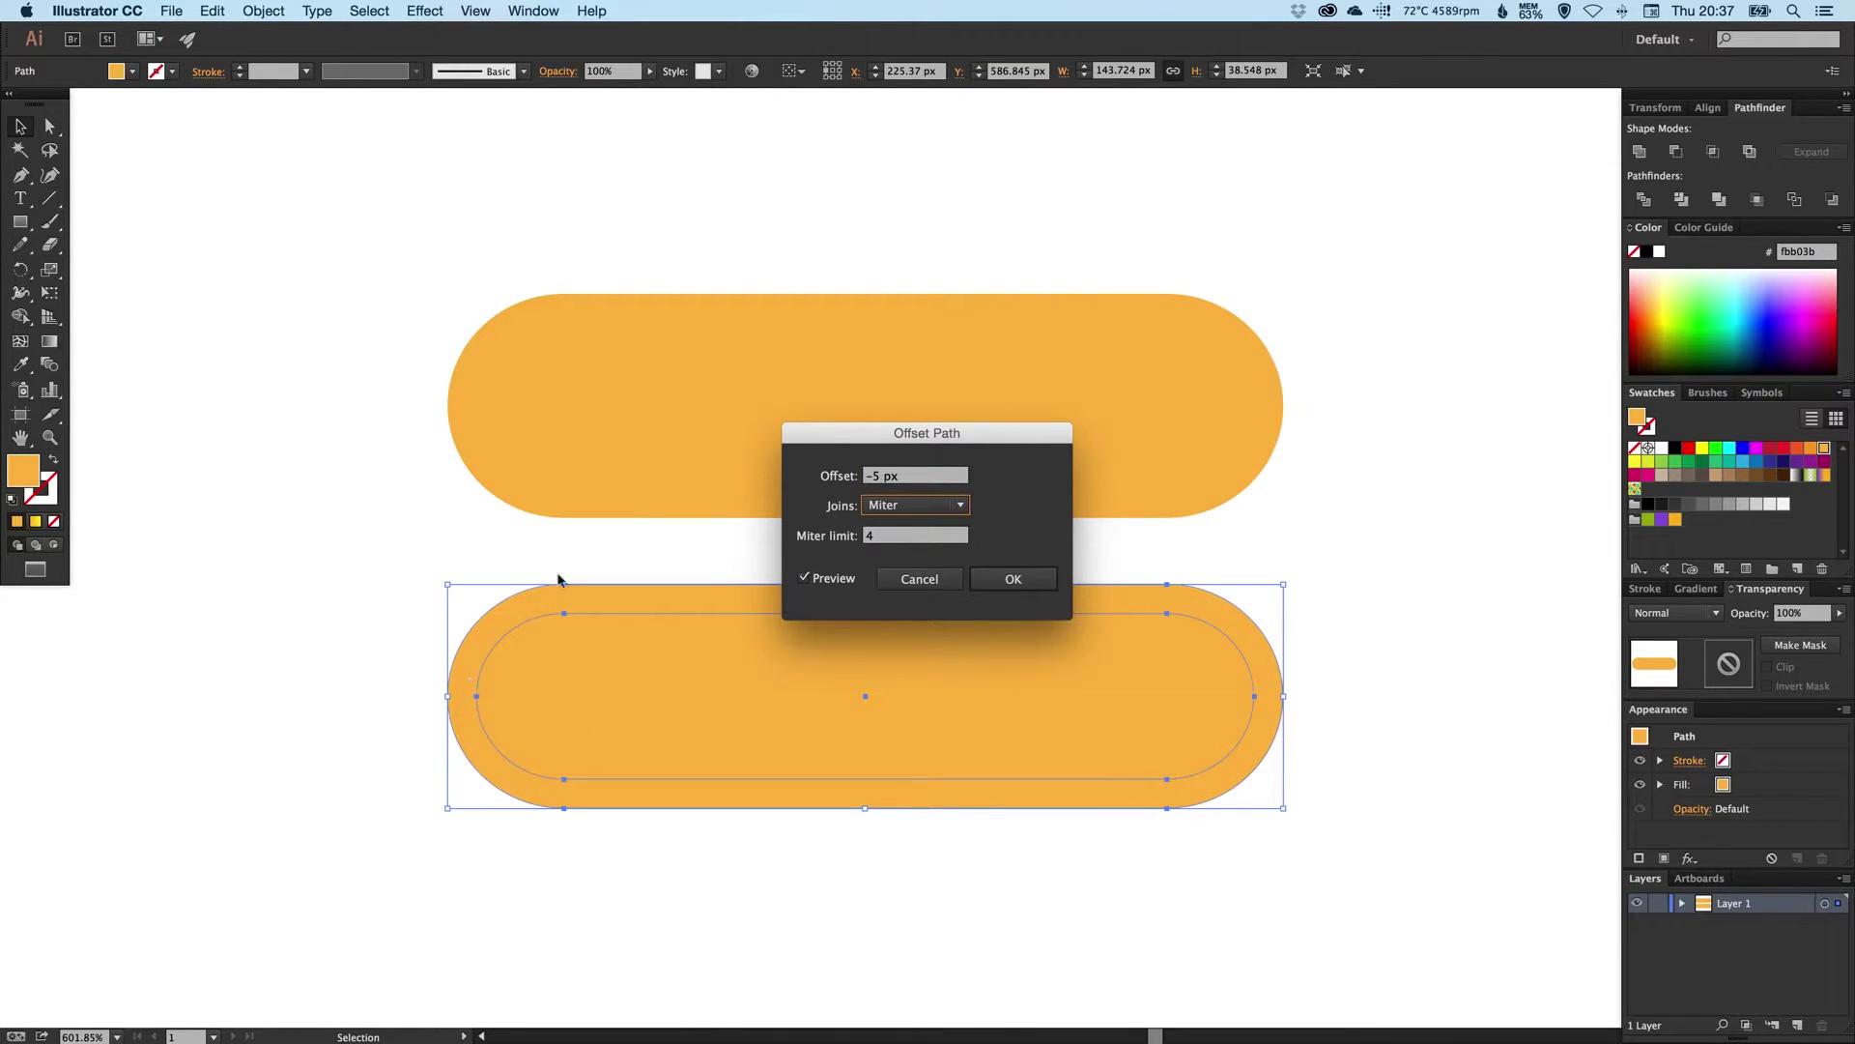
pyautogui.tripleClick(905, 483)
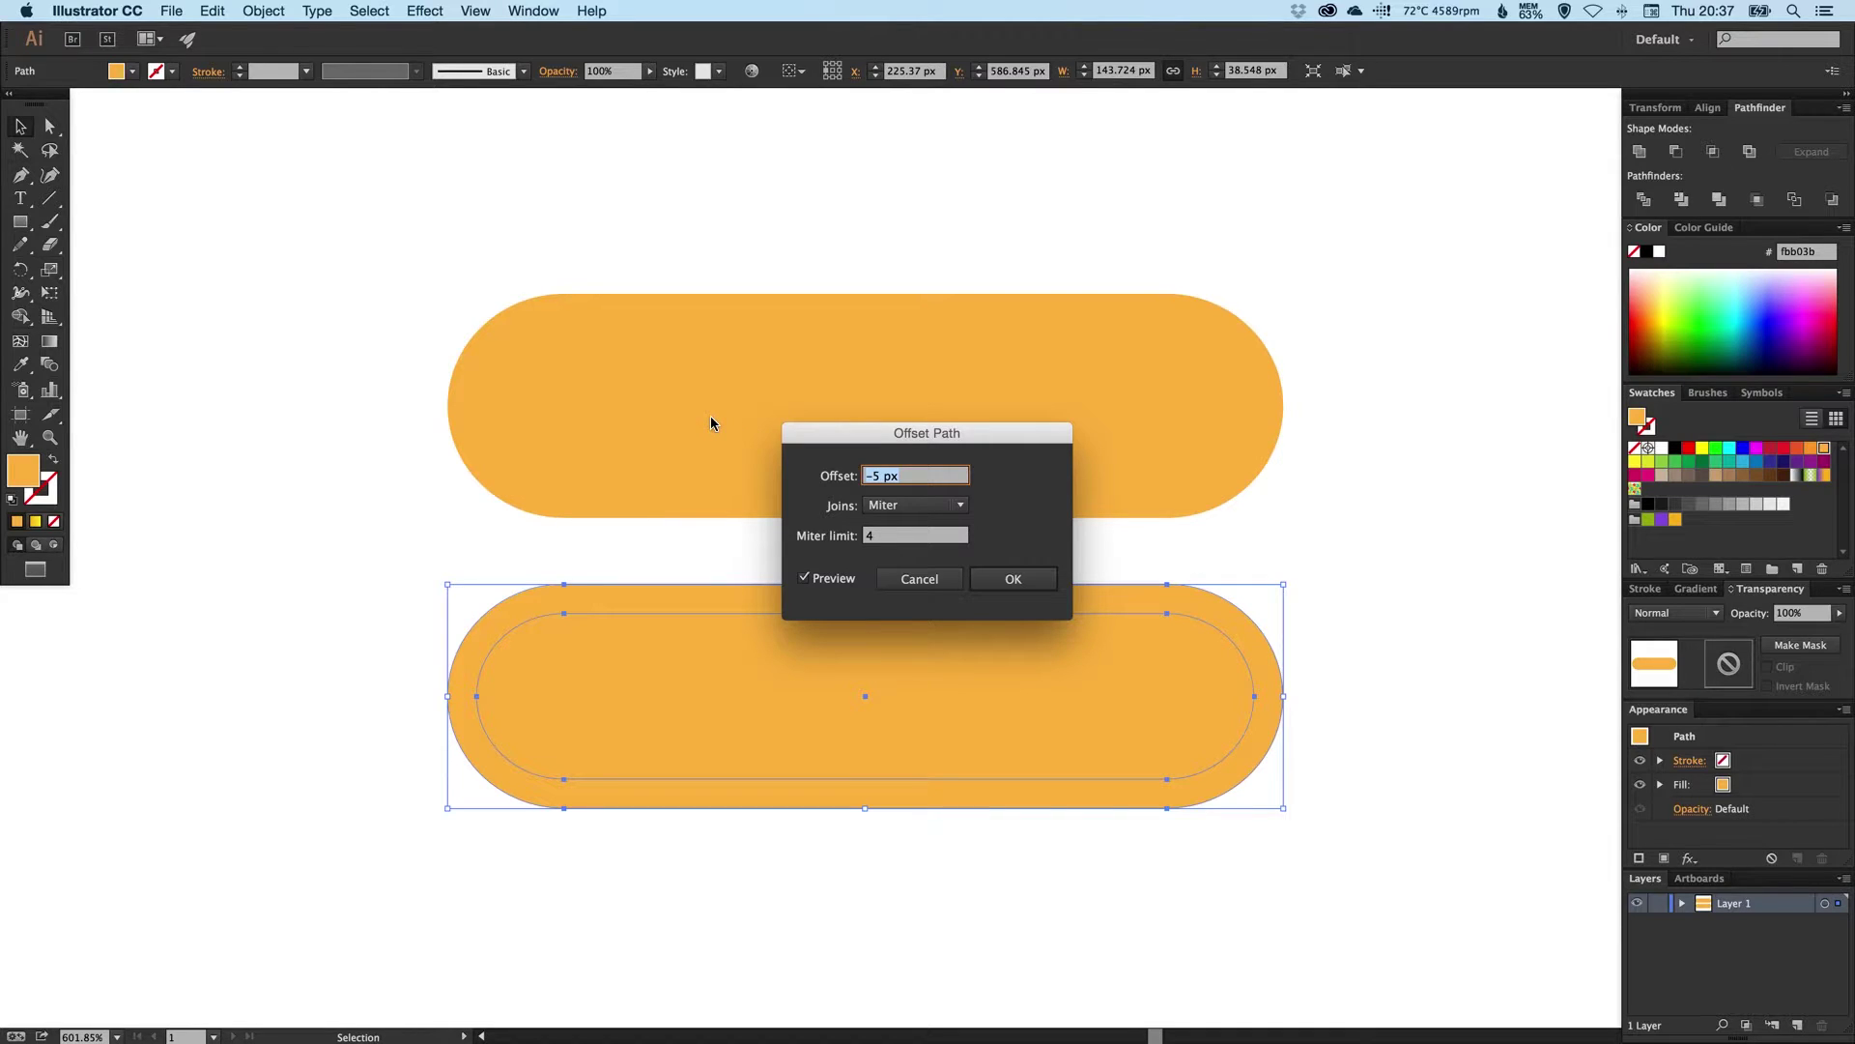
pyautogui.write('-2')
pyautogui.click(1013, 578)
pyautogui.click(327, 628)
# - Move the inset pill down below the other two pills
pyautogui.click(538, 673)
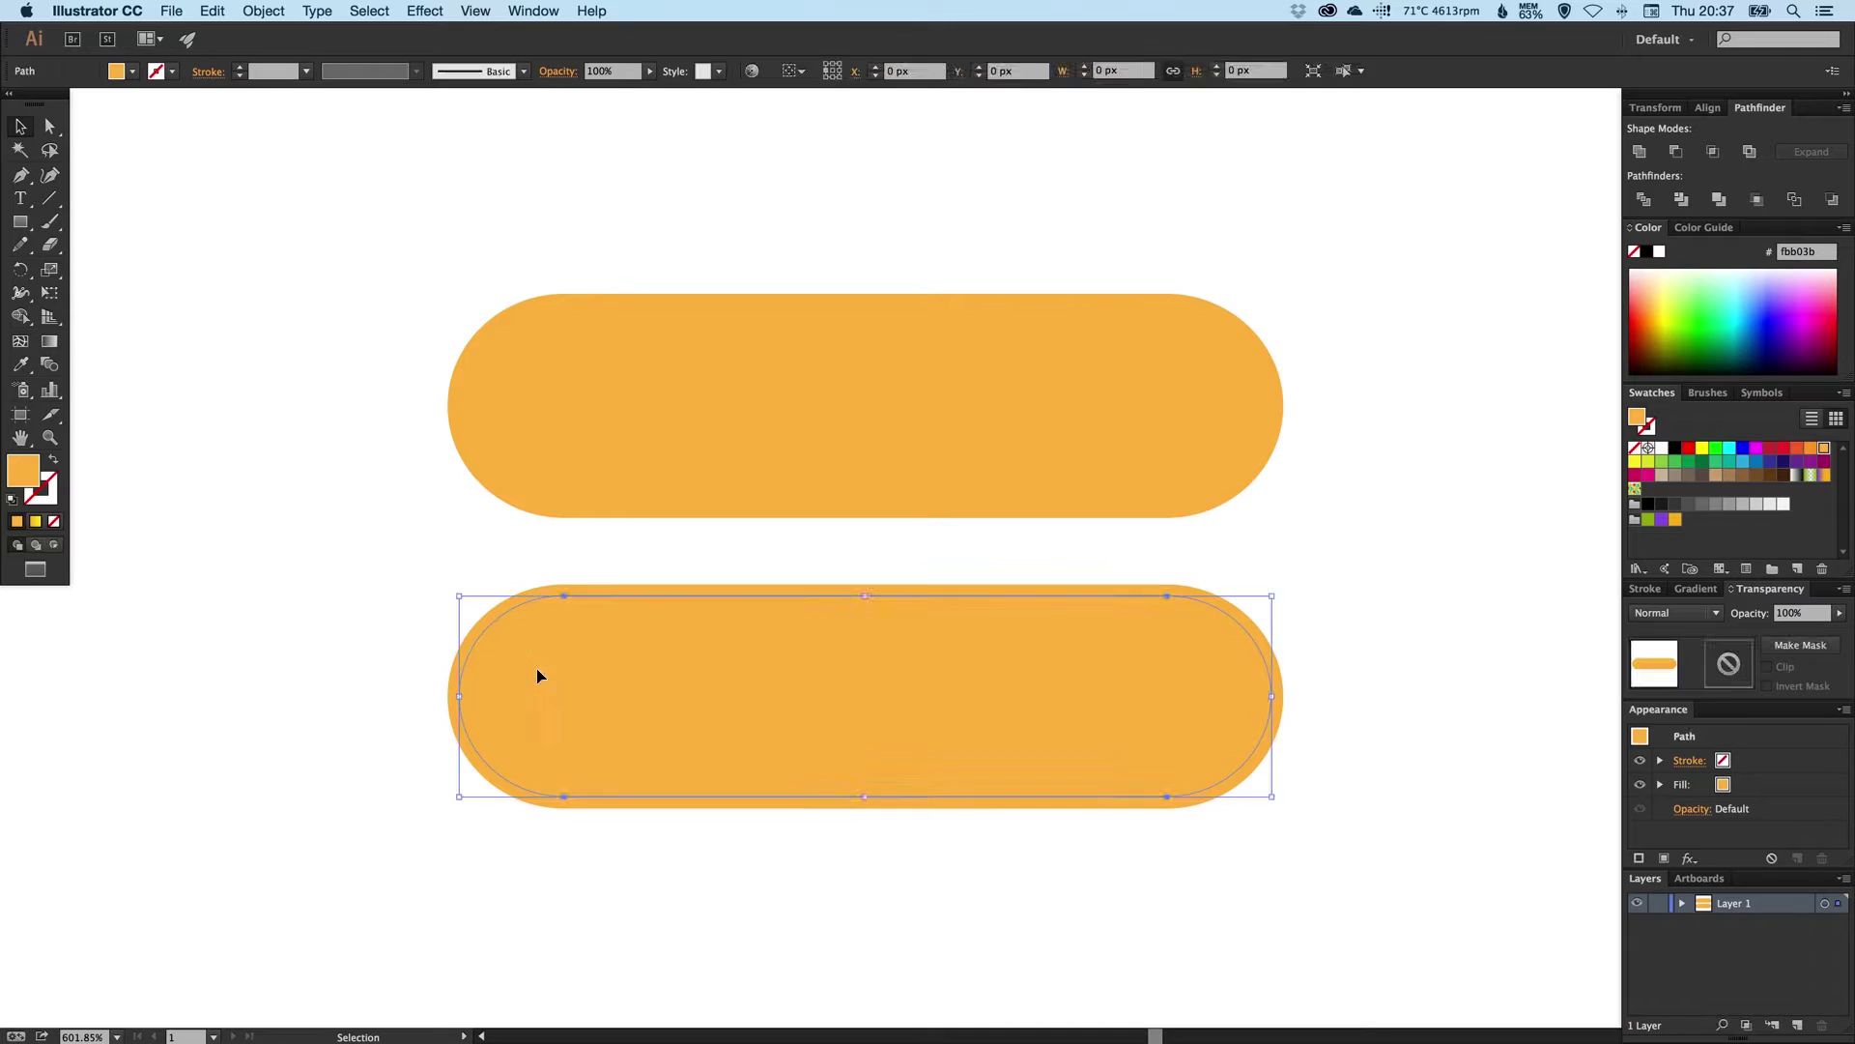
pyautogui.press('shift')
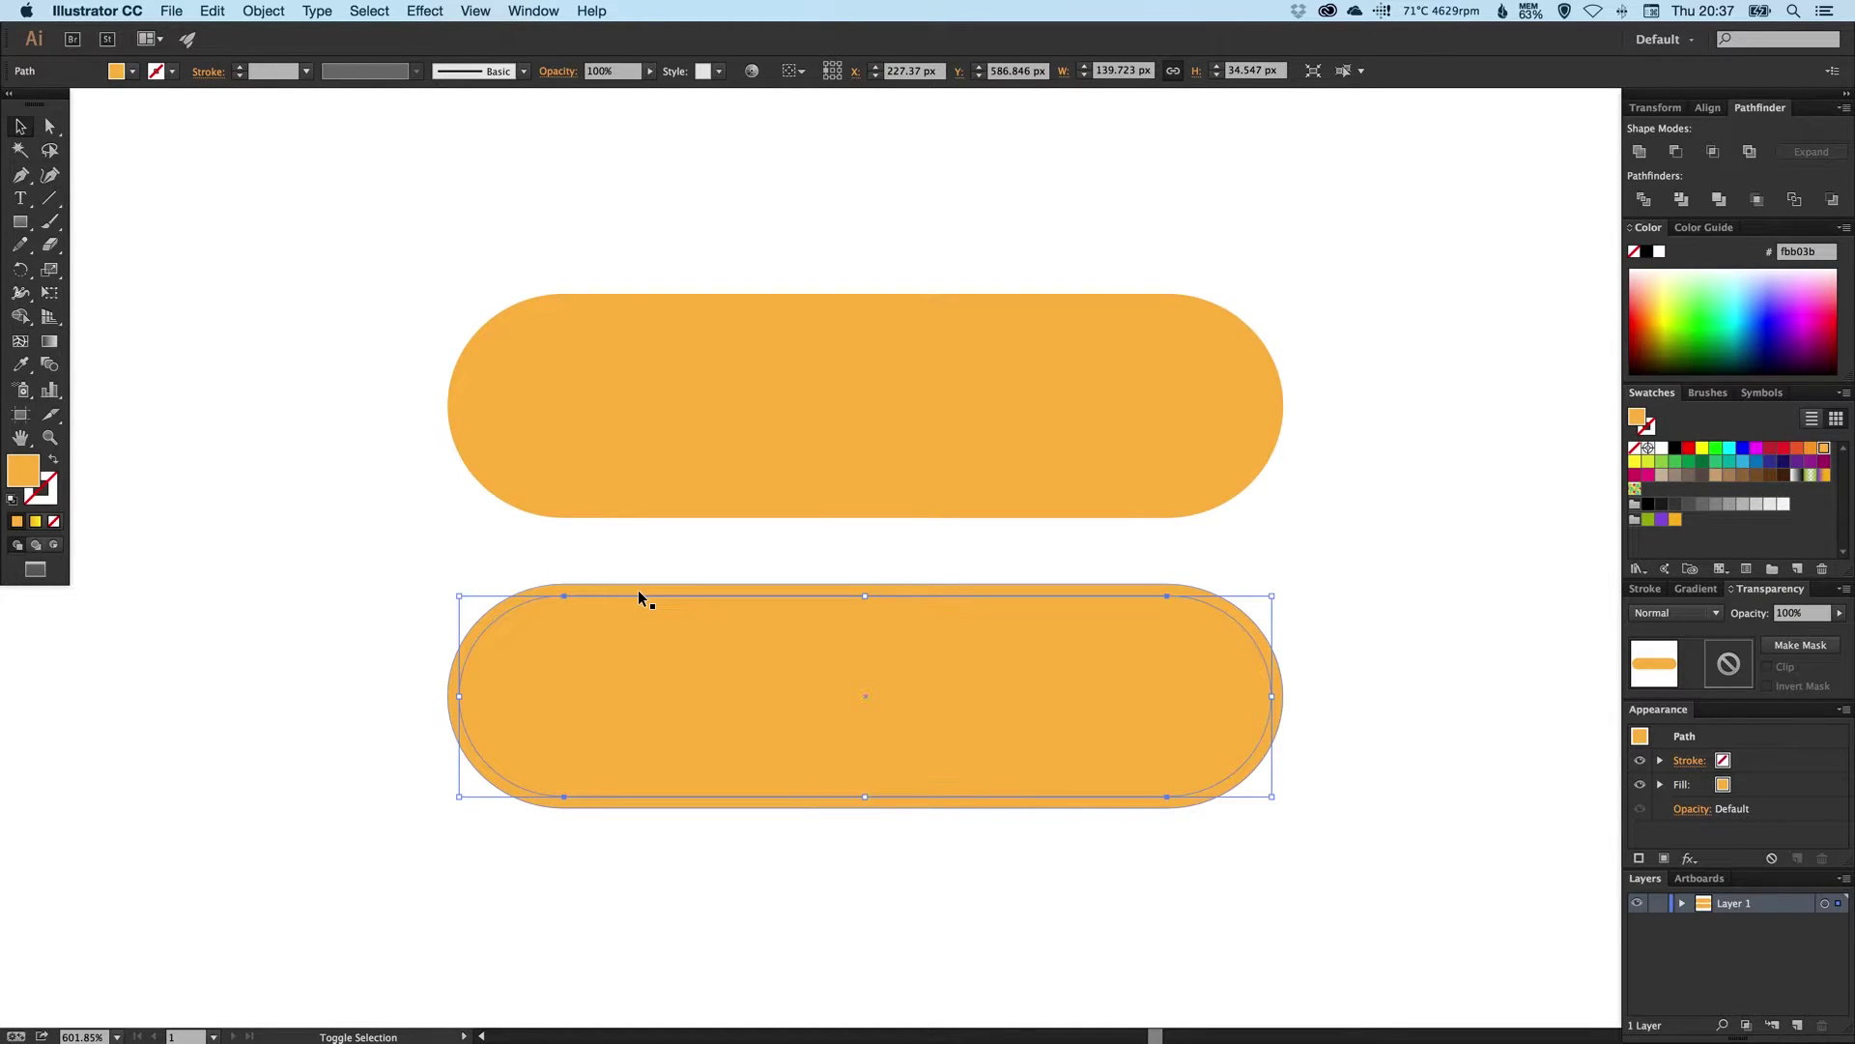
pyautogui.hotkey('shift', 'Down')
pyautogui.hotkey('shift', 'Down')
pyautogui.hotkey('shift', 'Down')
pyautogui.hotkey('shift', 'Down')
pyautogui.hotkey('shift', 'Down')
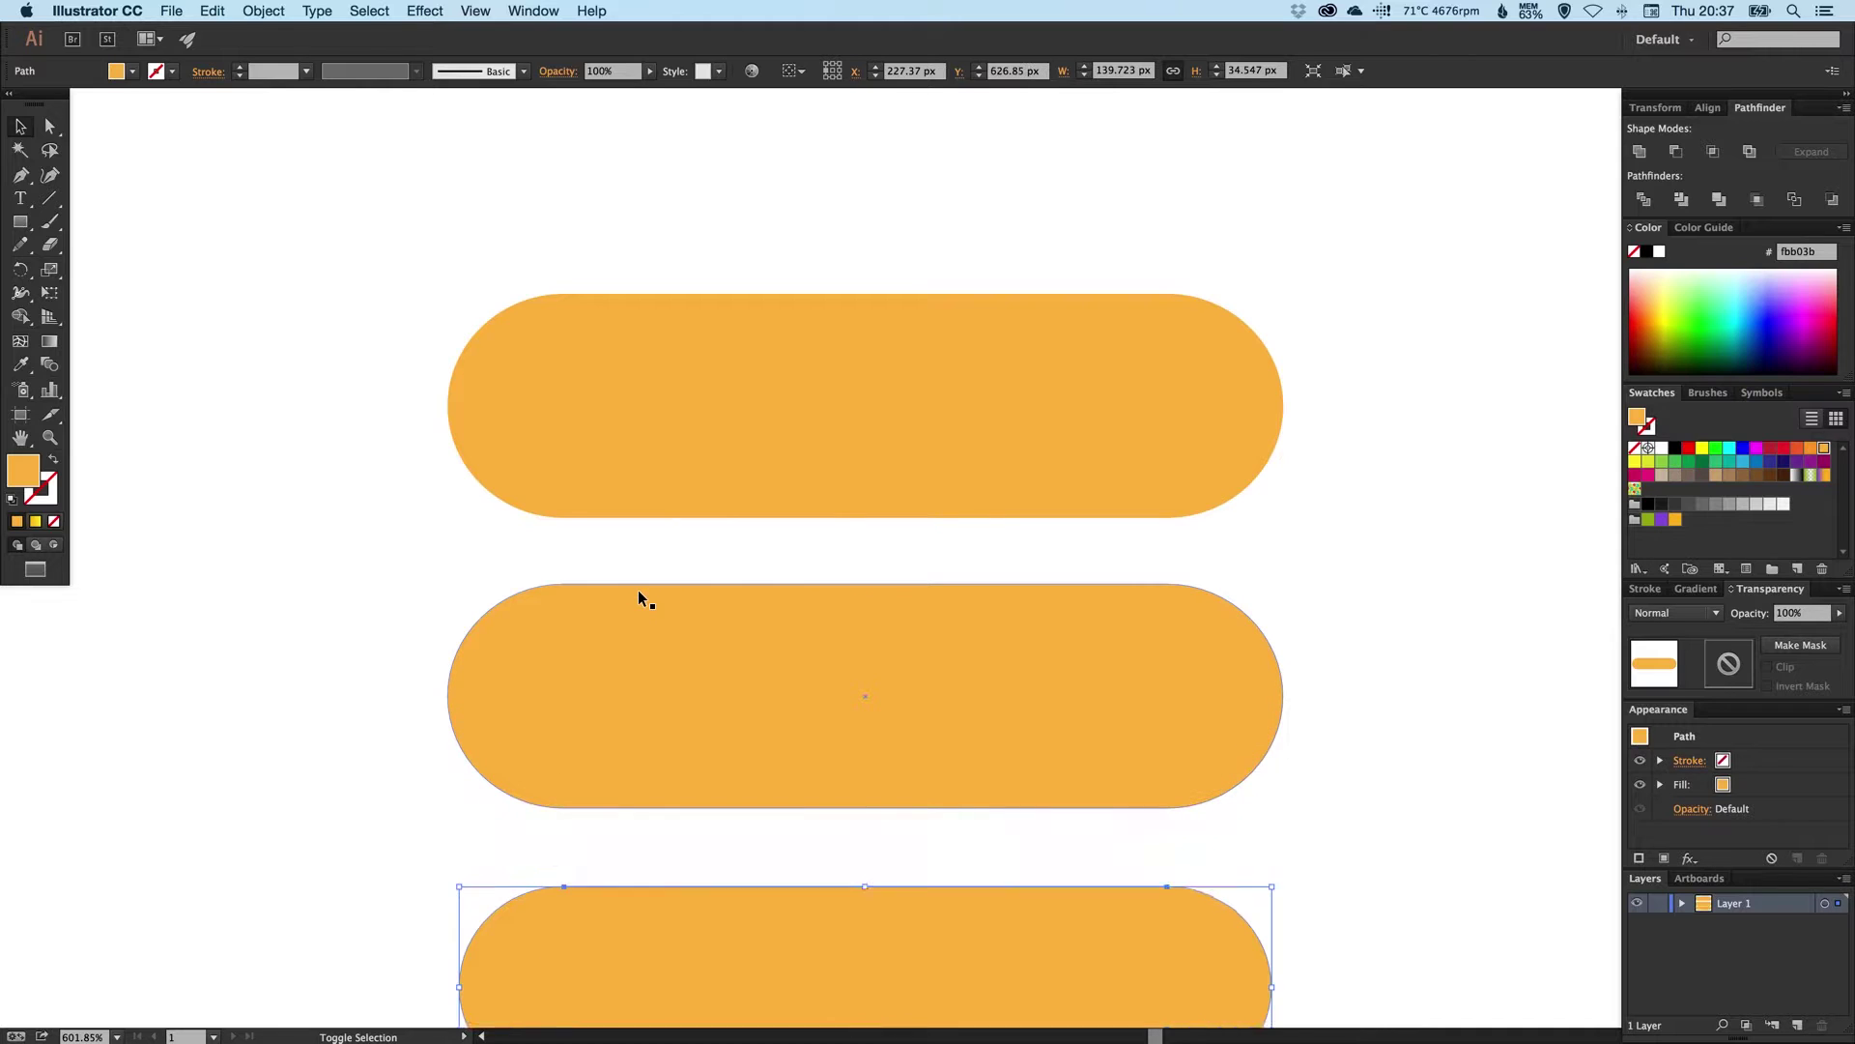
pyautogui.press('space')
pyautogui.moveTo(520, 682); pyautogui.dragTo(497, 443)
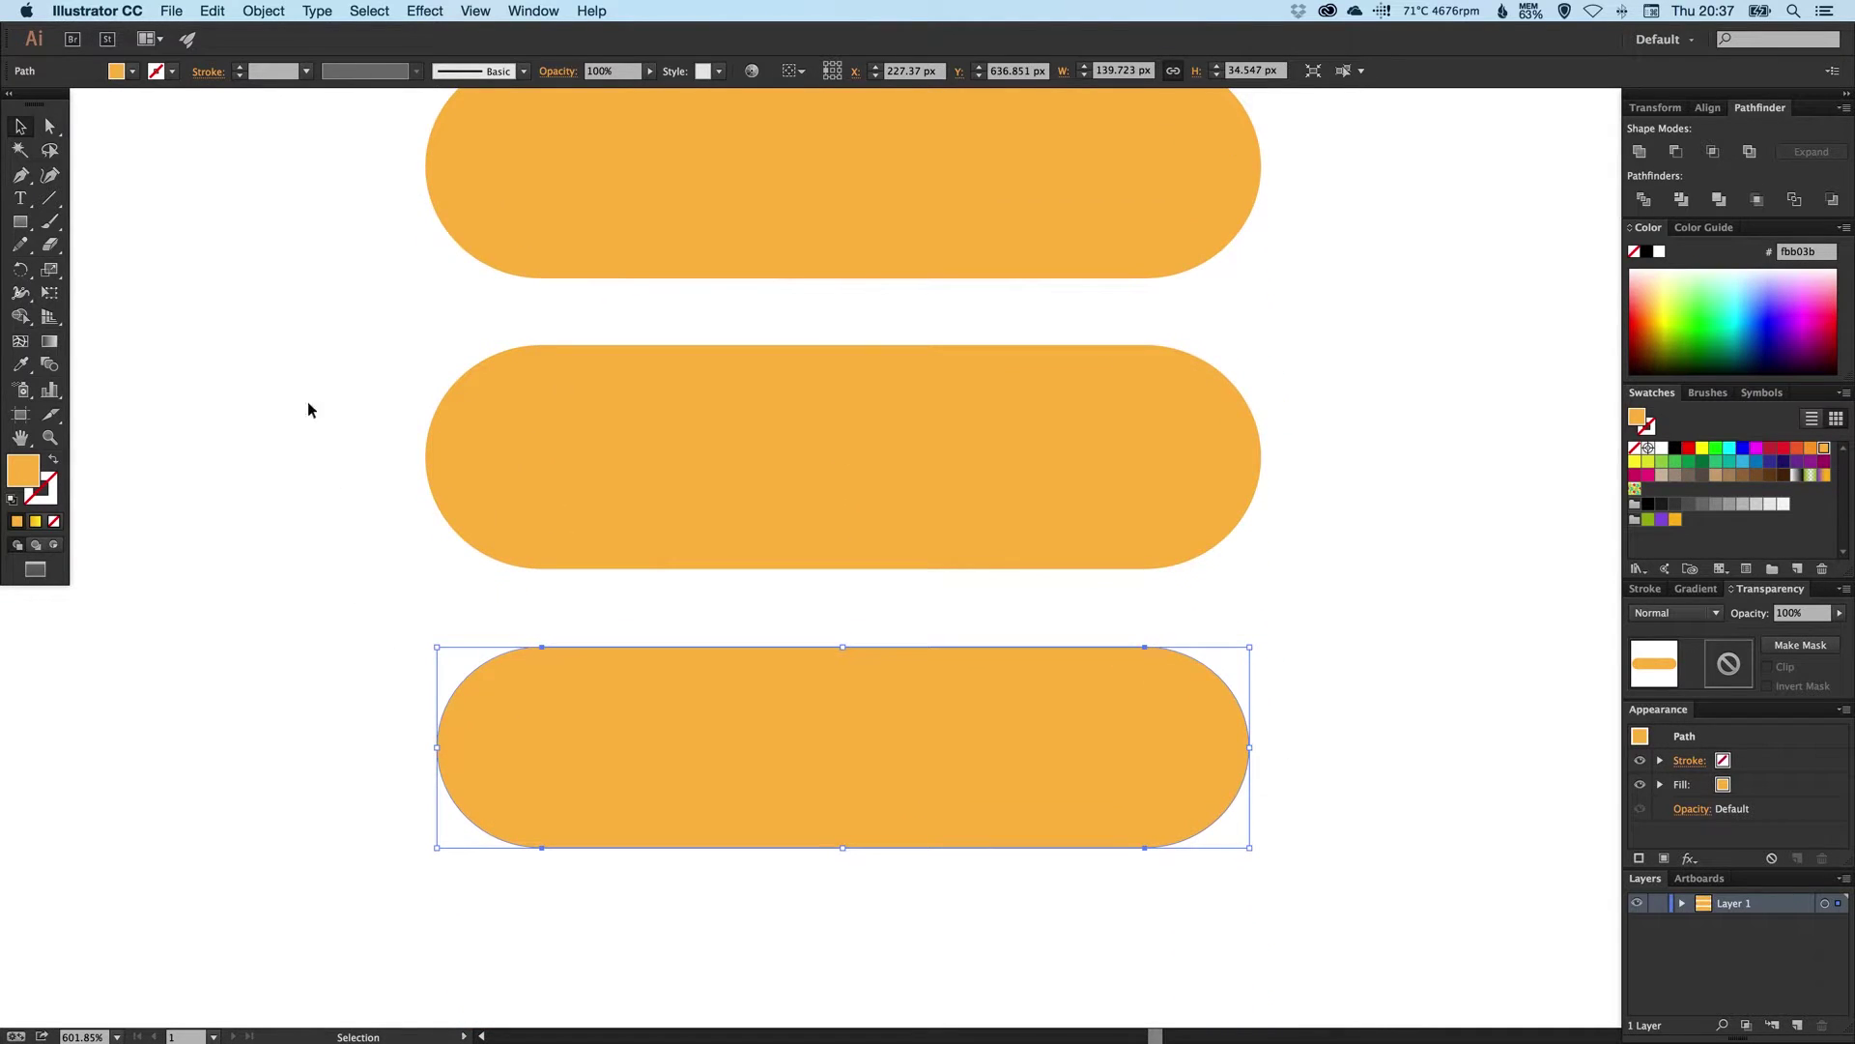
# - Copy the inset pill, paste it in place and nudge the copy slightly down
pyautogui.click(212, 10)
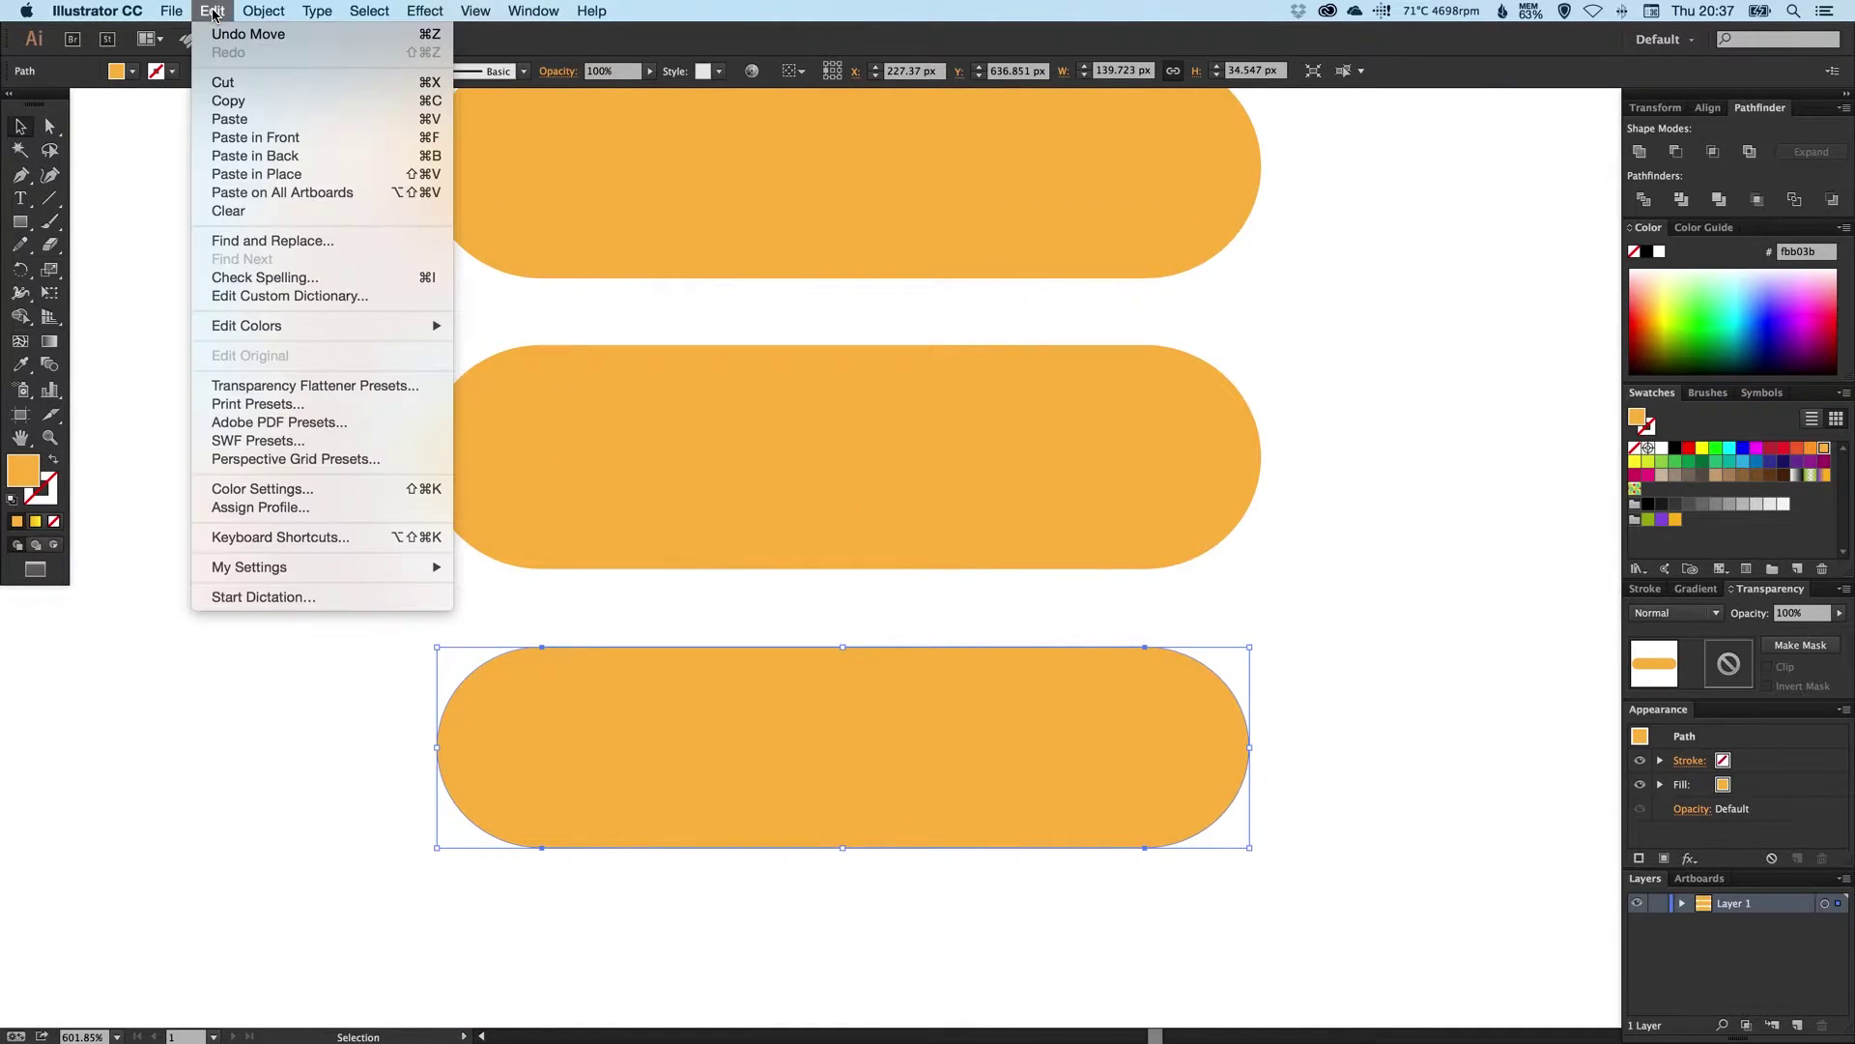
pyautogui.click(220, 100)
pyautogui.click(213, 11)
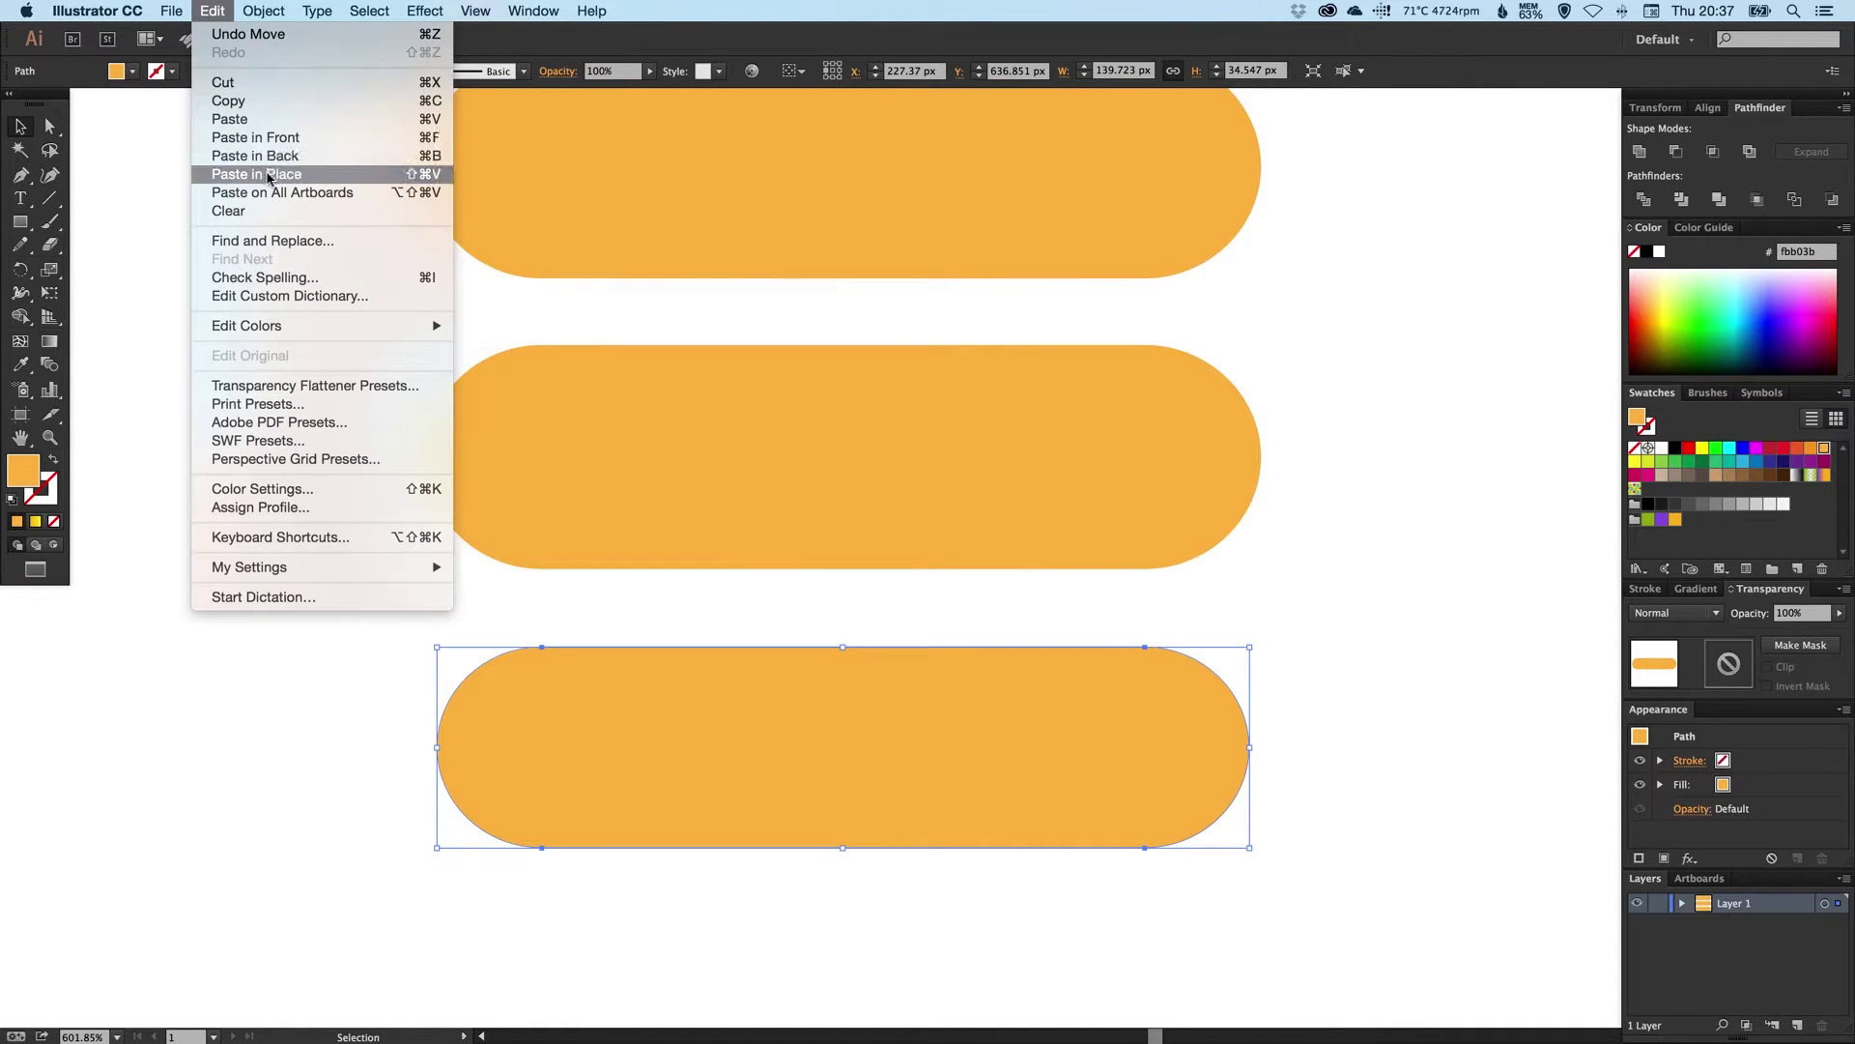
pyautogui.click(269, 175)
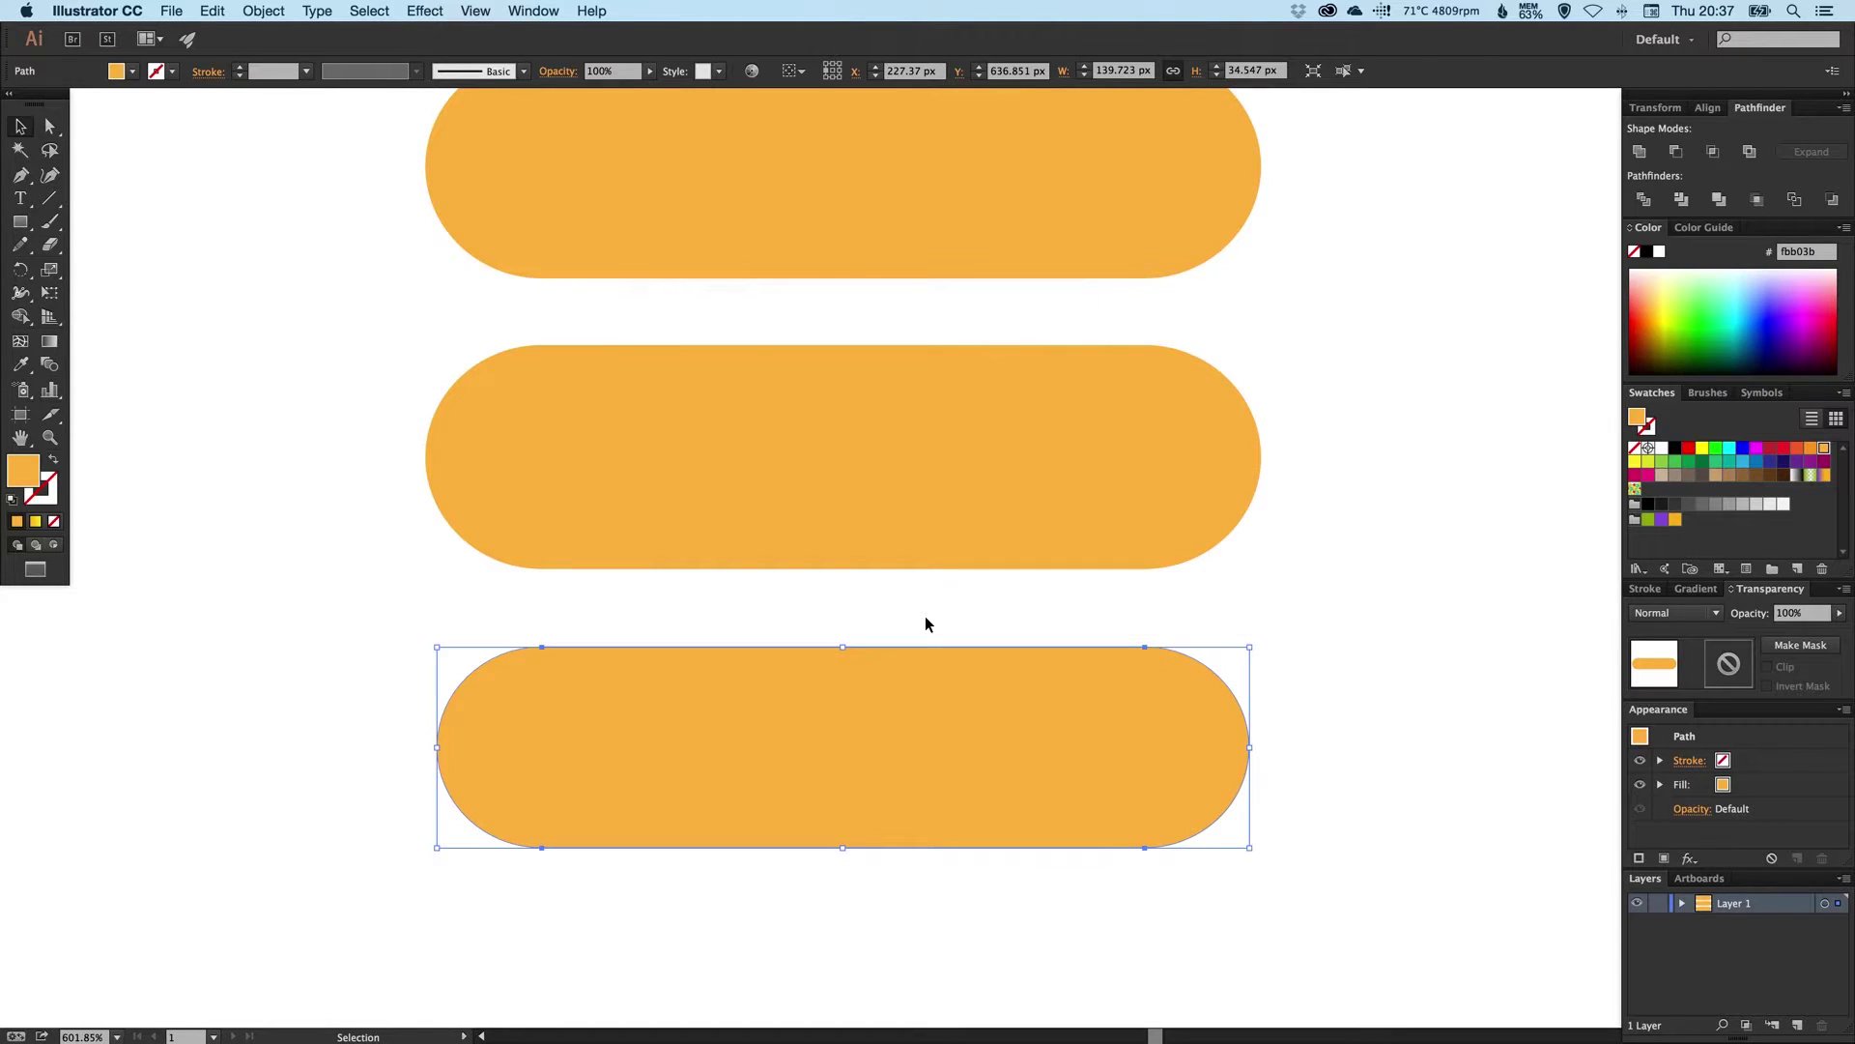
pyautogui.press('Down')
pyautogui.press('Down')
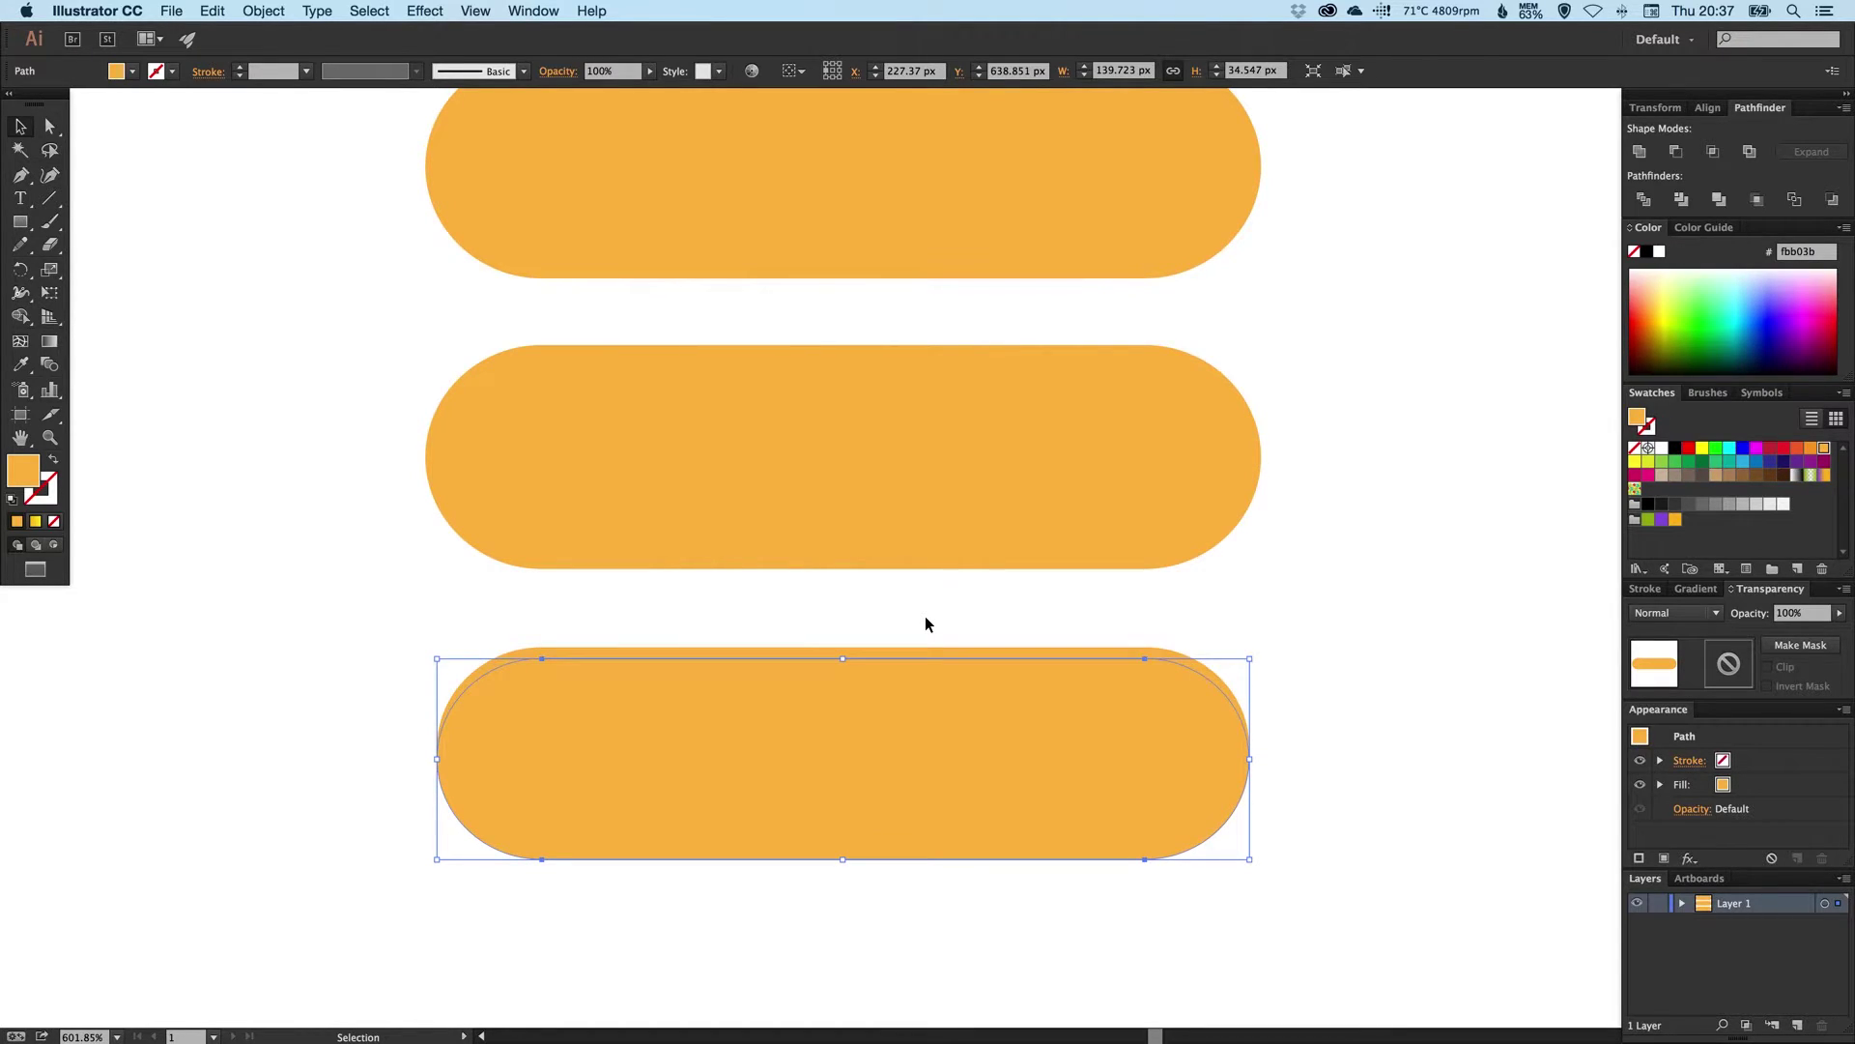
pyautogui.click(390, 740)
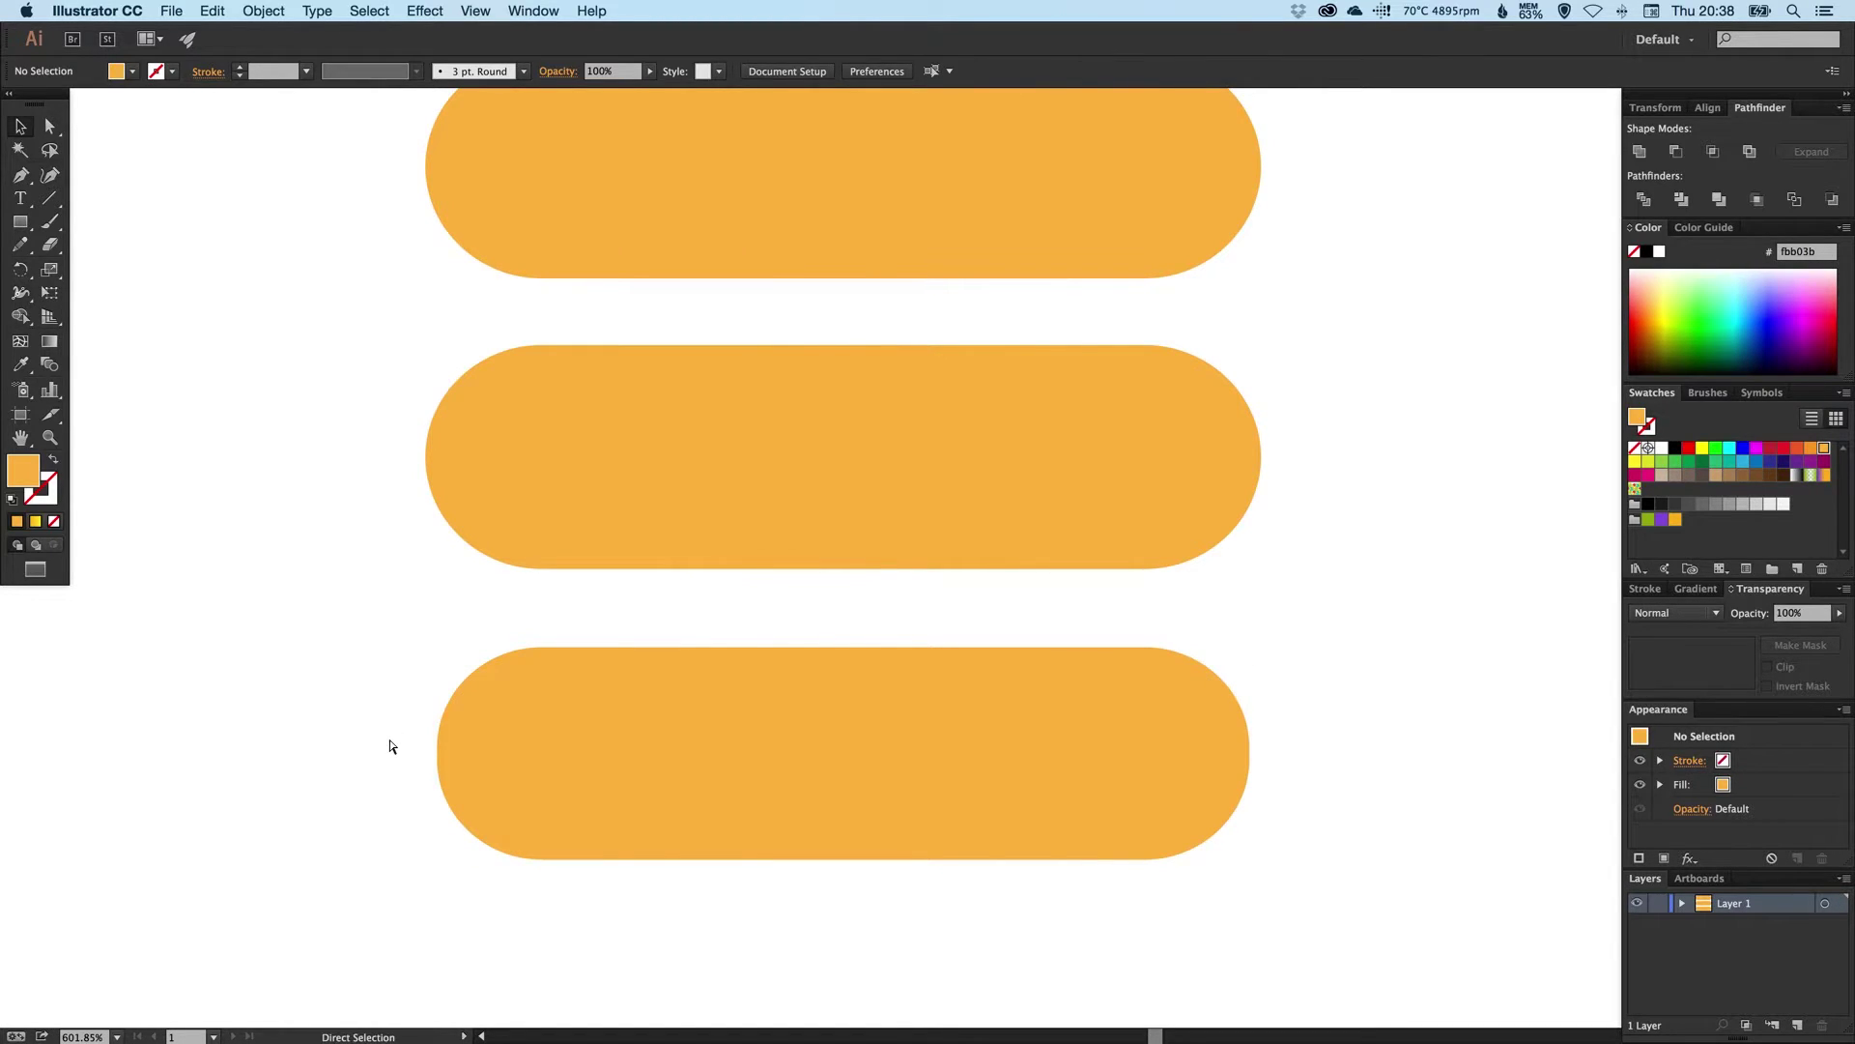
# - Subtract the shifted copy from the bottom pill with Minus Front, leaving a thin top arc
pyautogui.press('super+y')
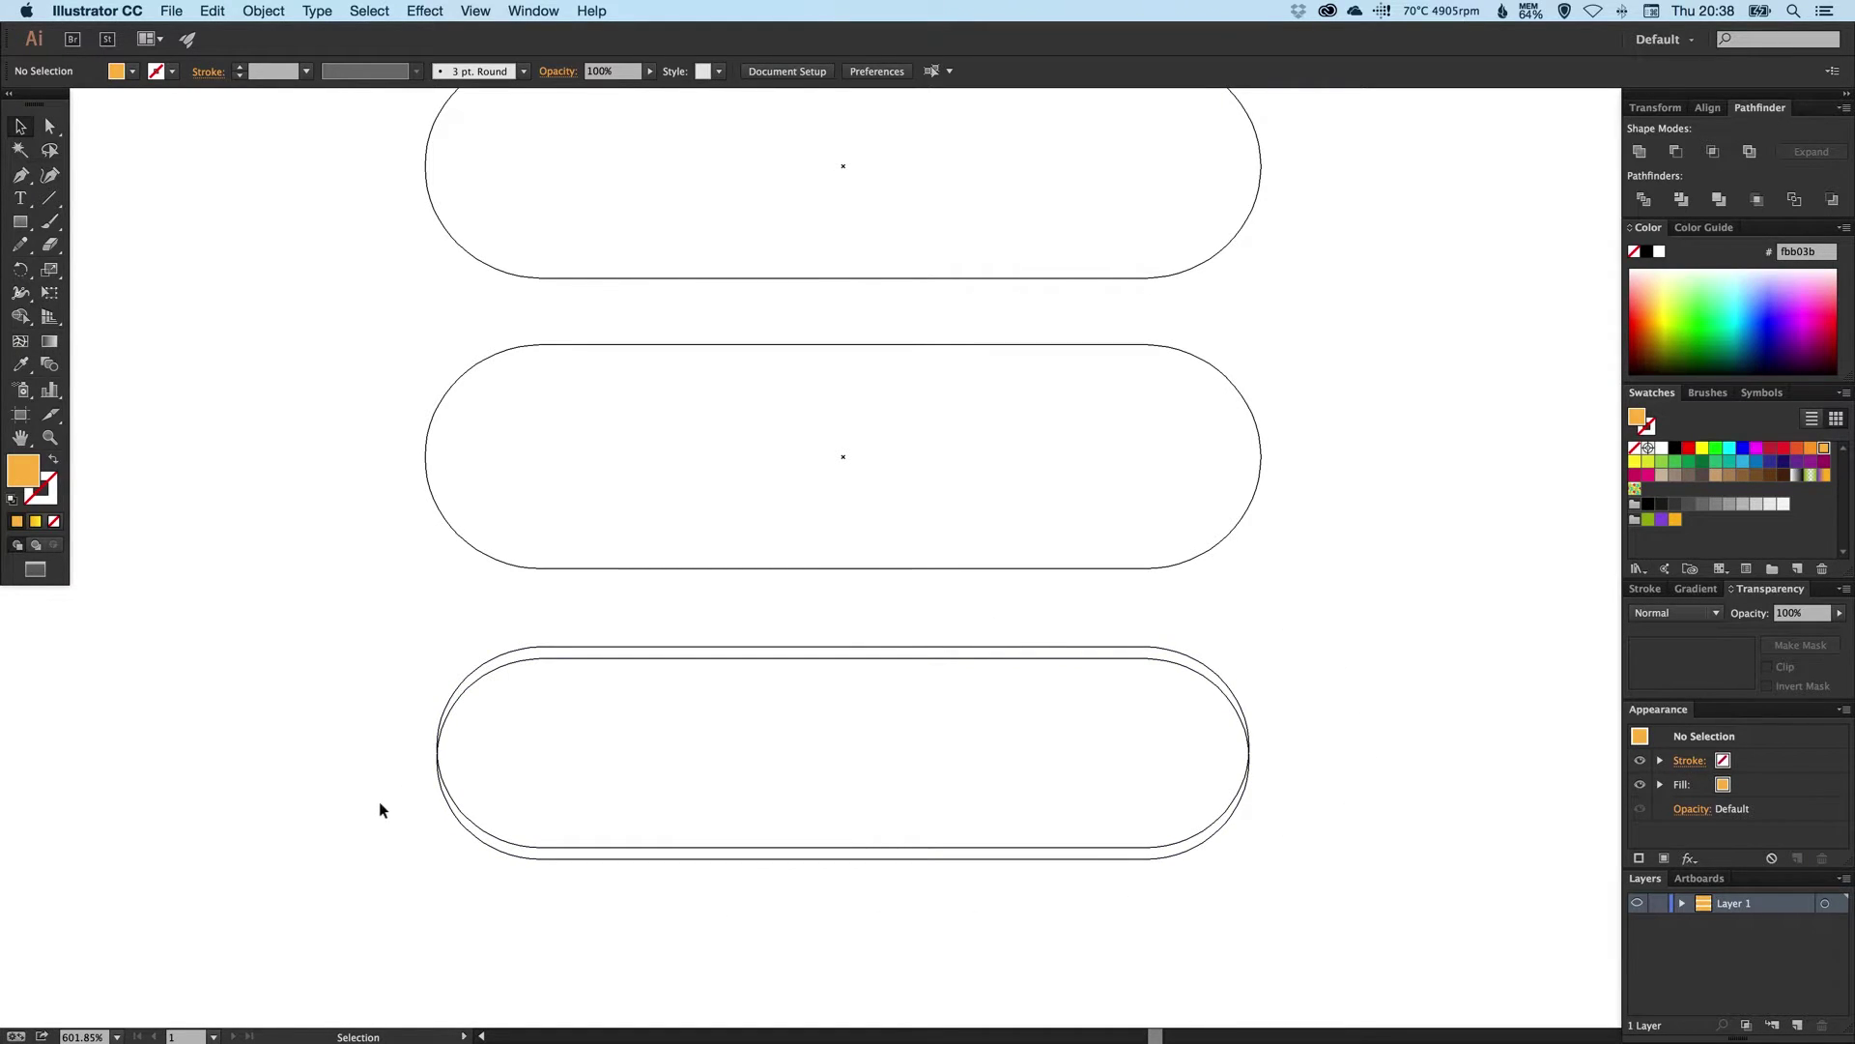
pyautogui.press('super+y')
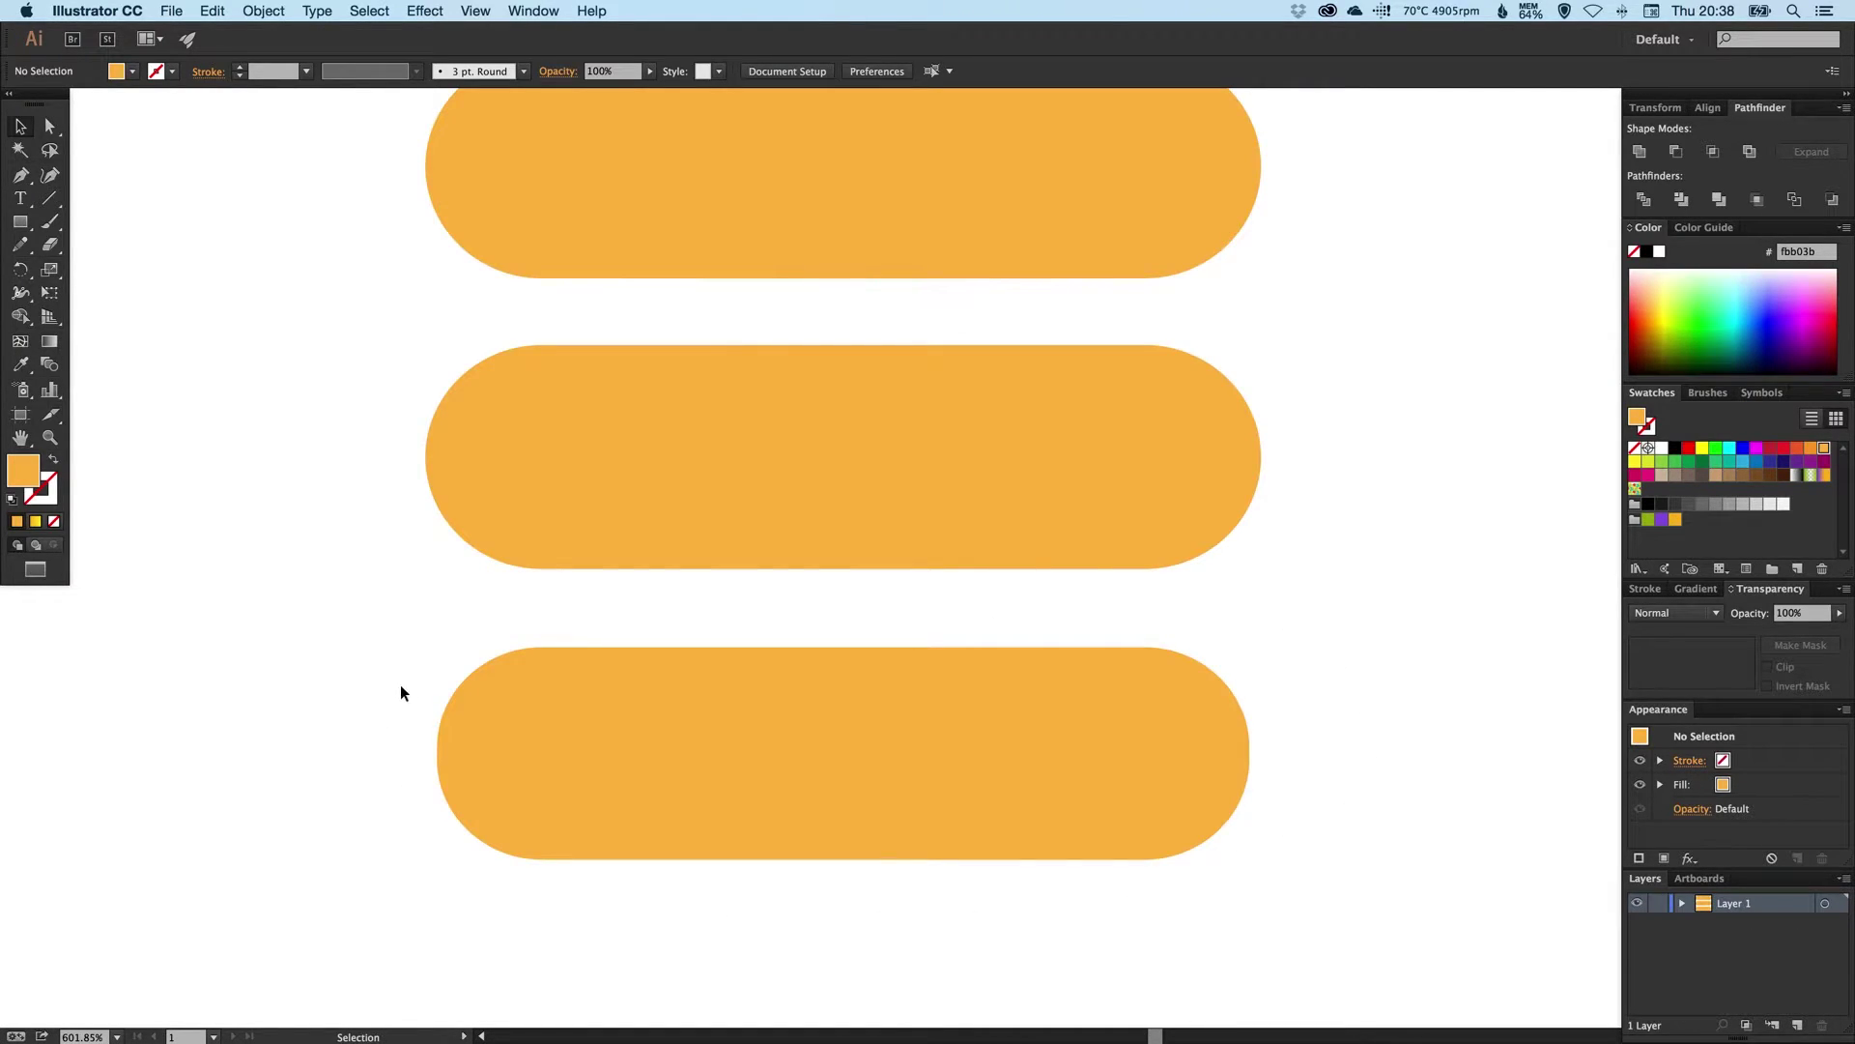
pyautogui.moveTo(381, 681); pyautogui.dragTo(580, 817)
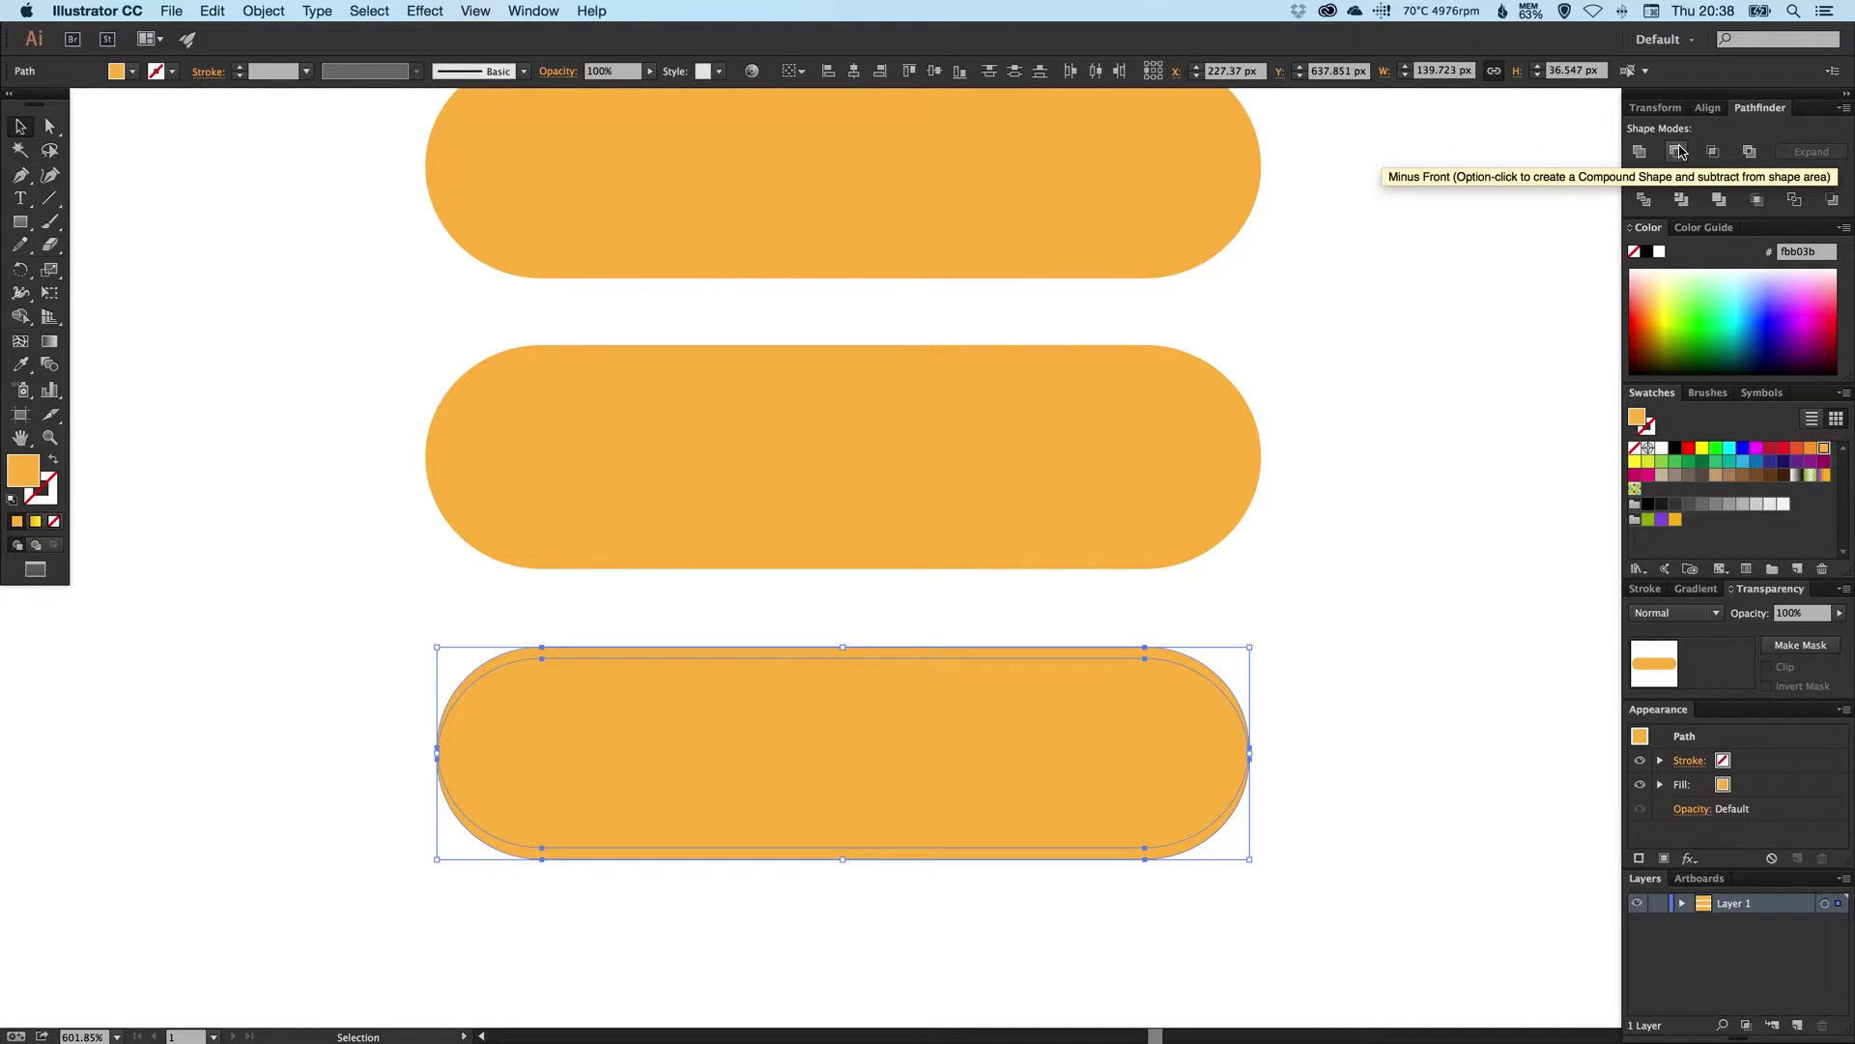
pyautogui.click(1680, 153)
pyautogui.click(1419, 467)
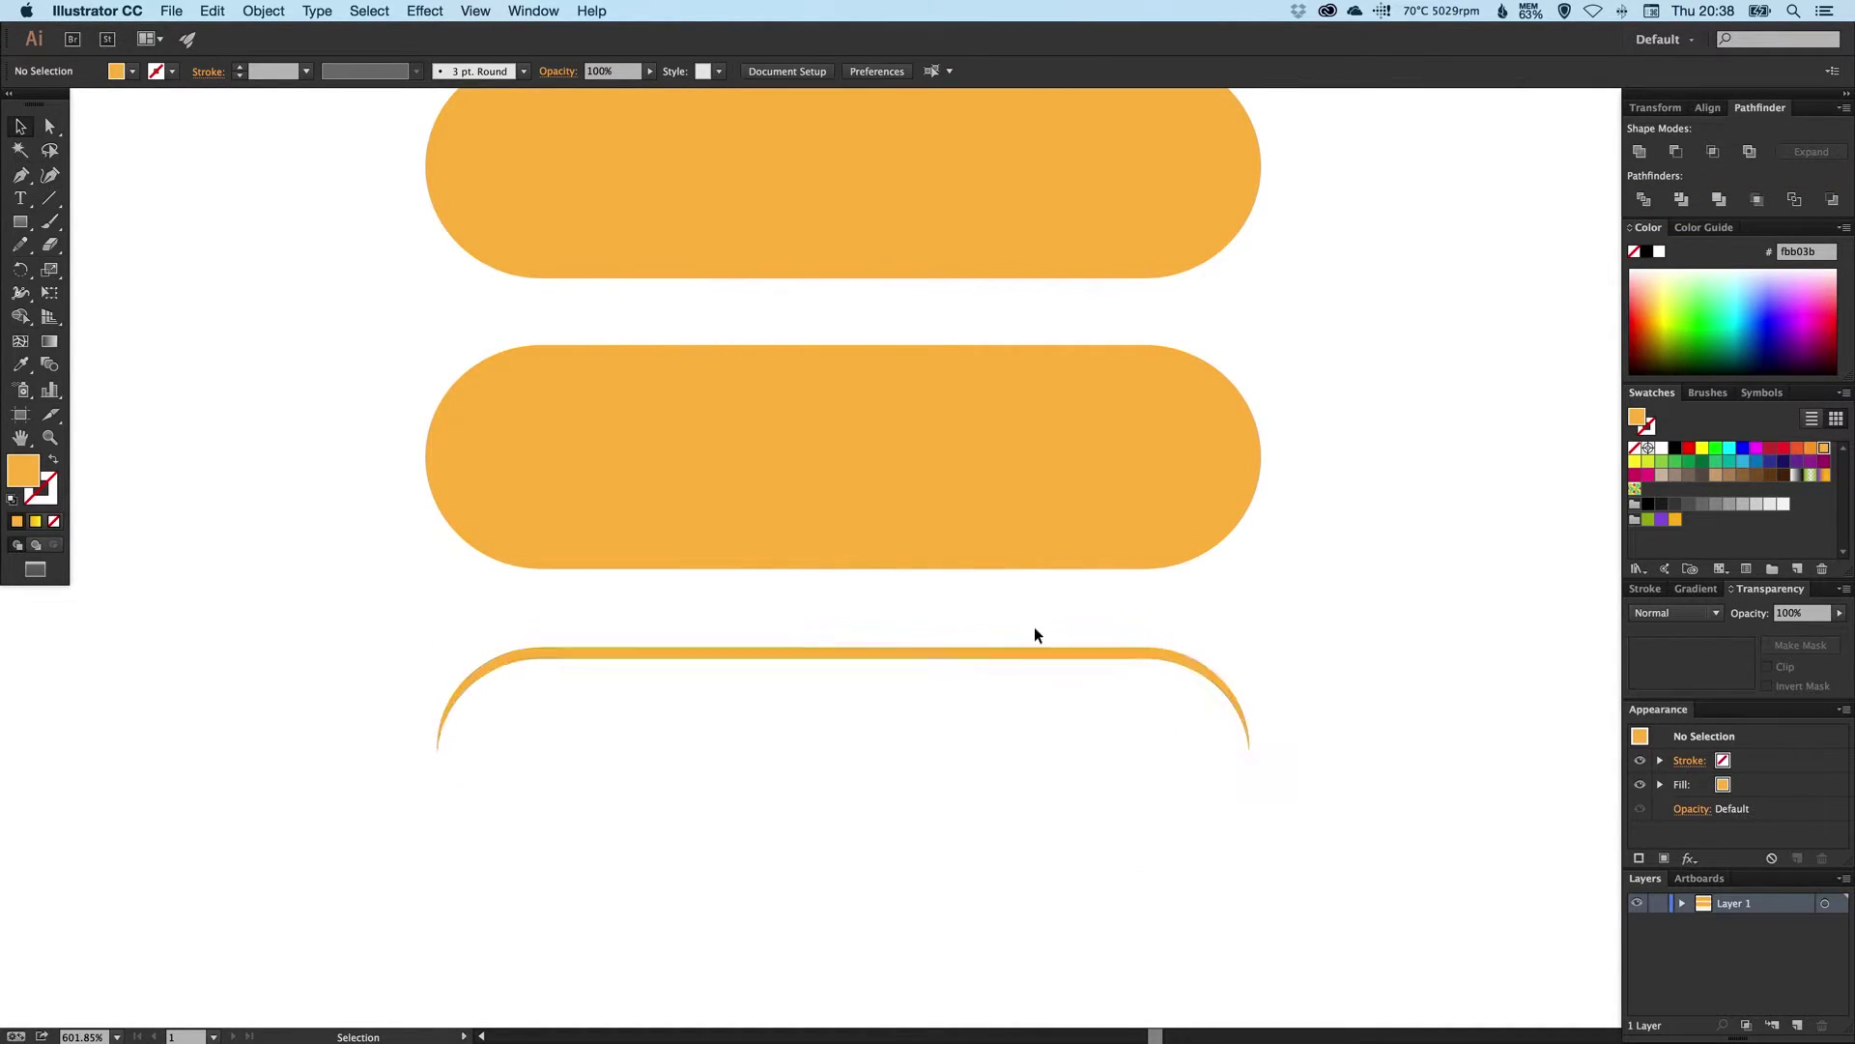
pyautogui.click(903, 654)
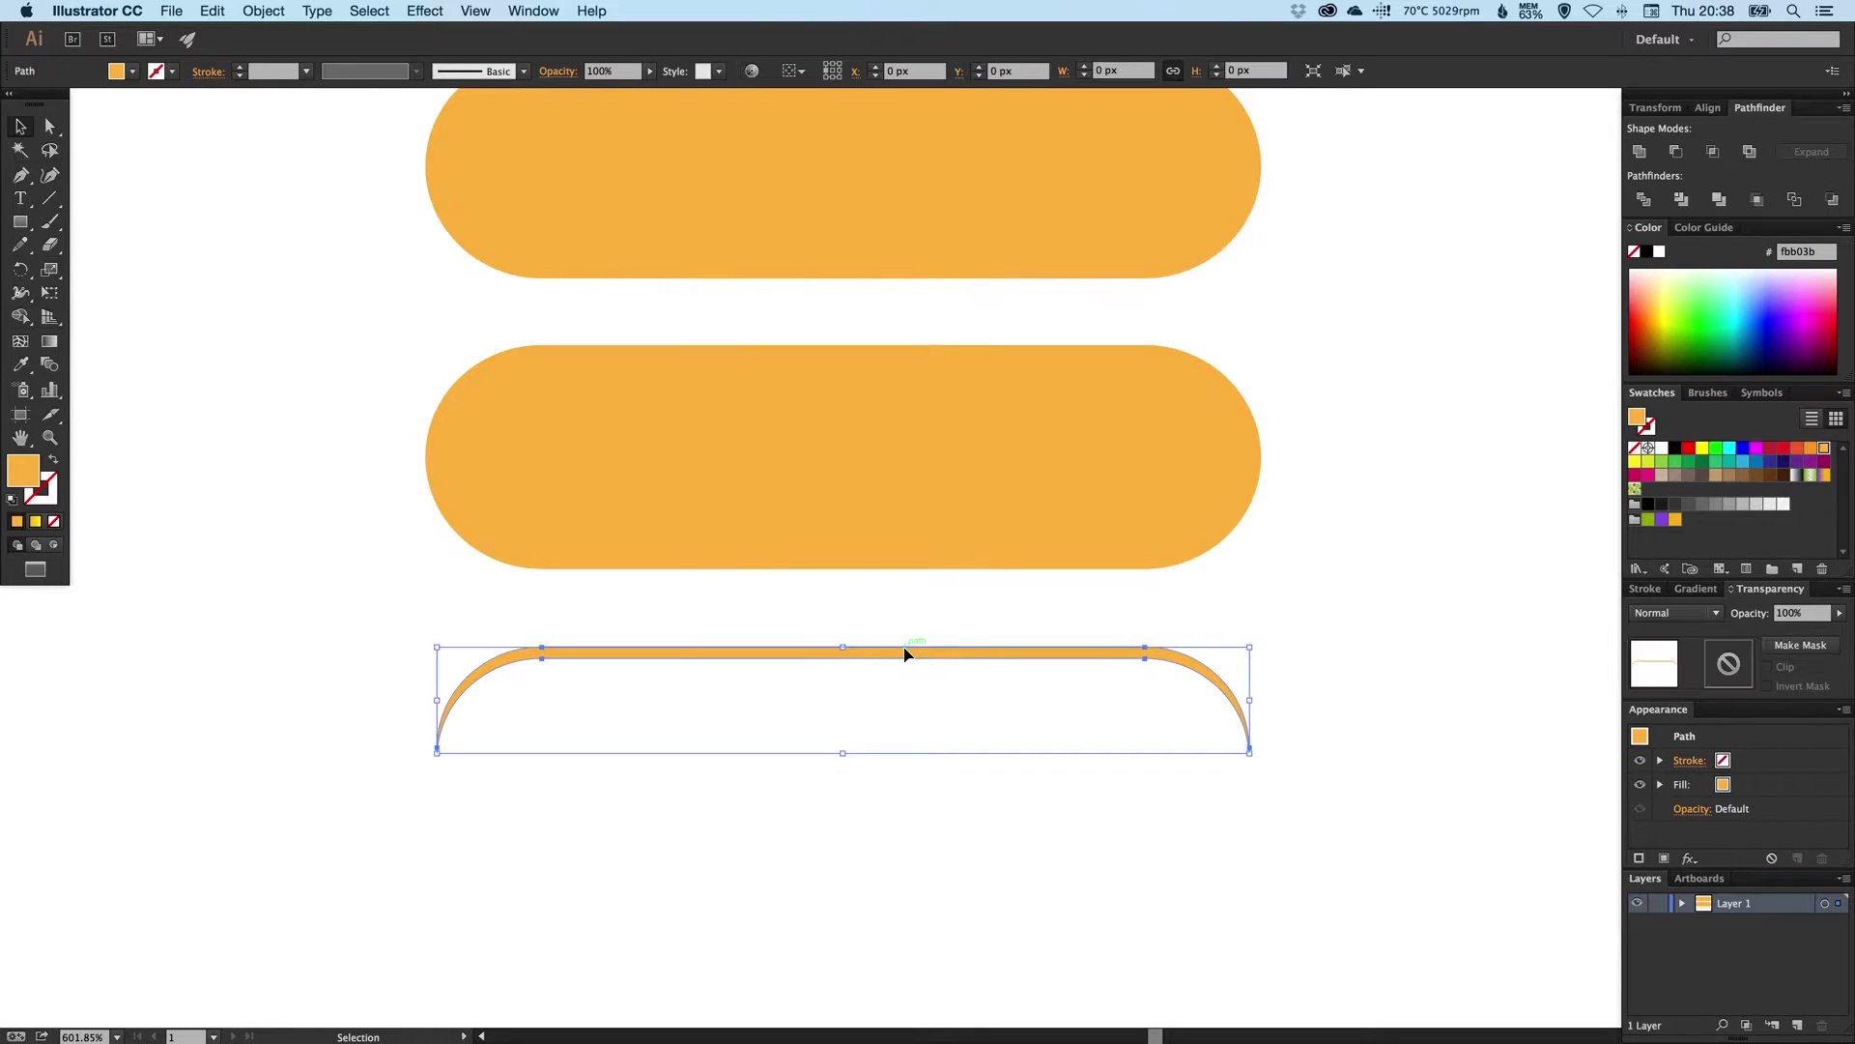
# - Fill the arc red and delete the middle orange pill
pyautogui.click(1688, 447)
pyautogui.scroll(5, 1304, 580)
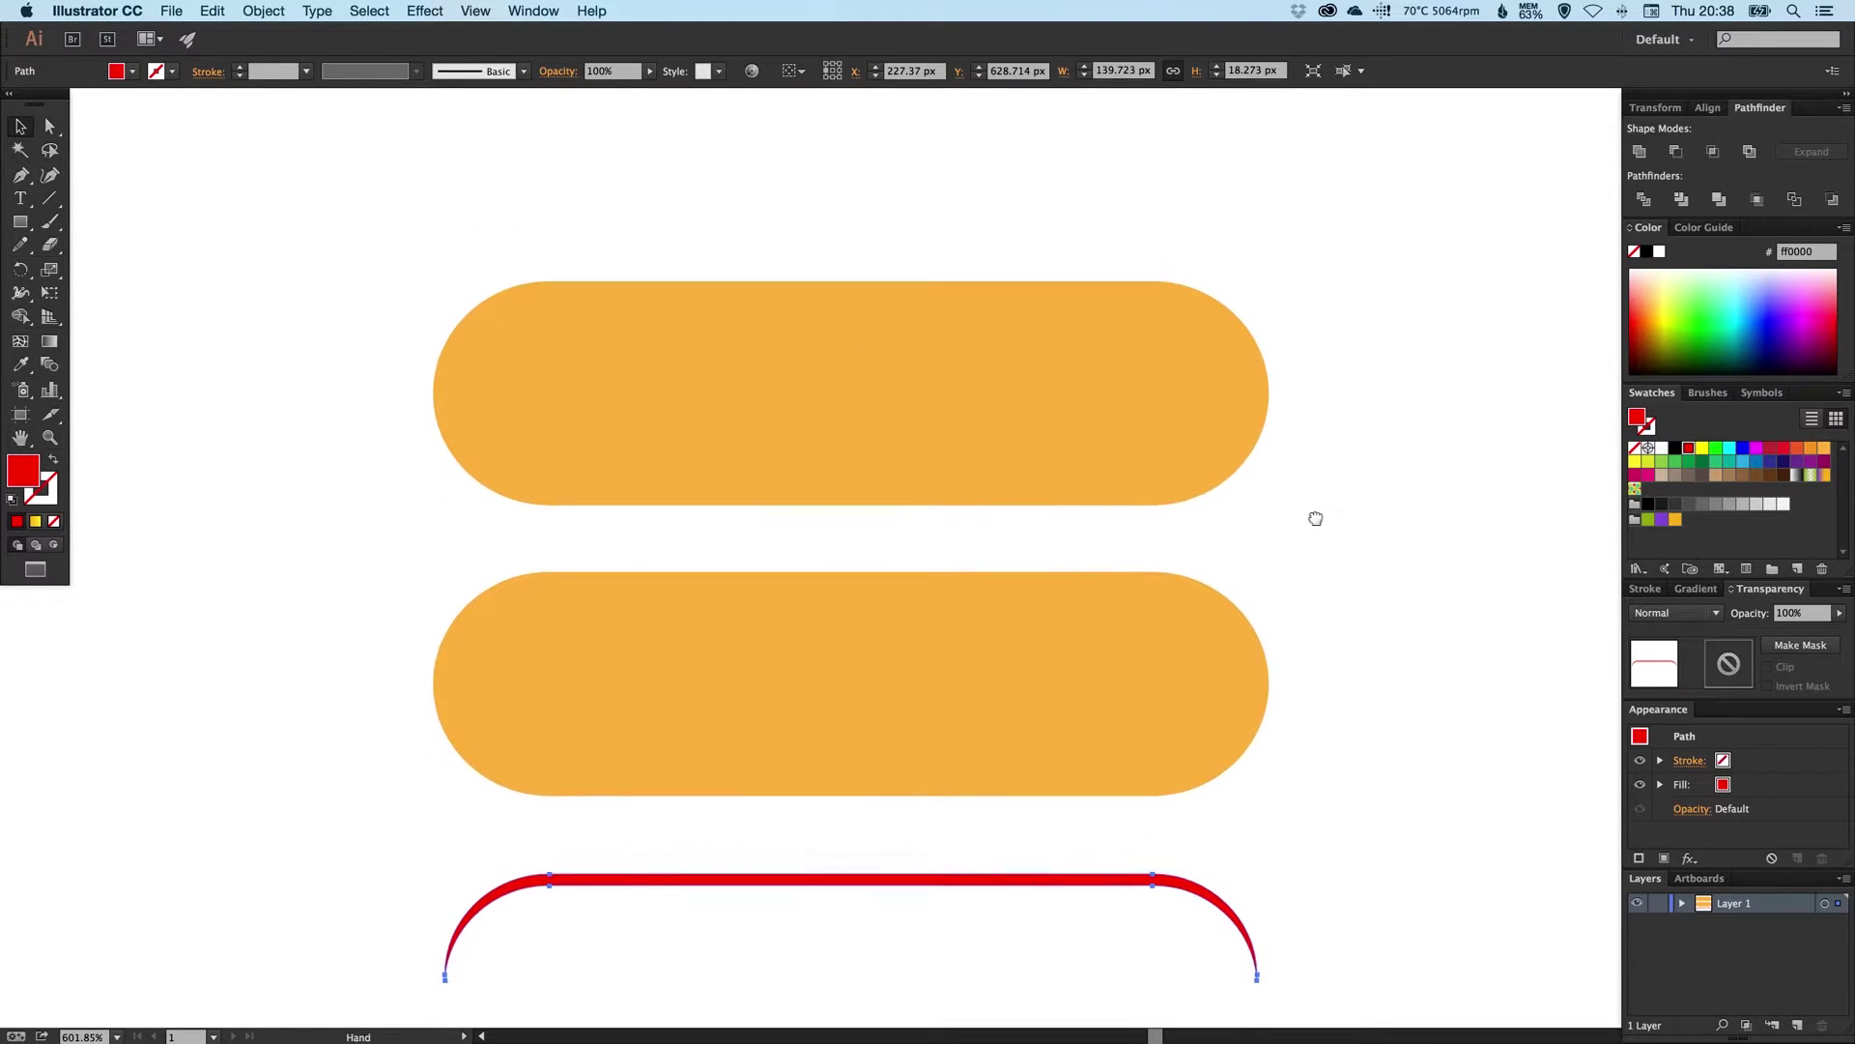
pyautogui.click(1201, 666)
pyautogui.press('Delete')
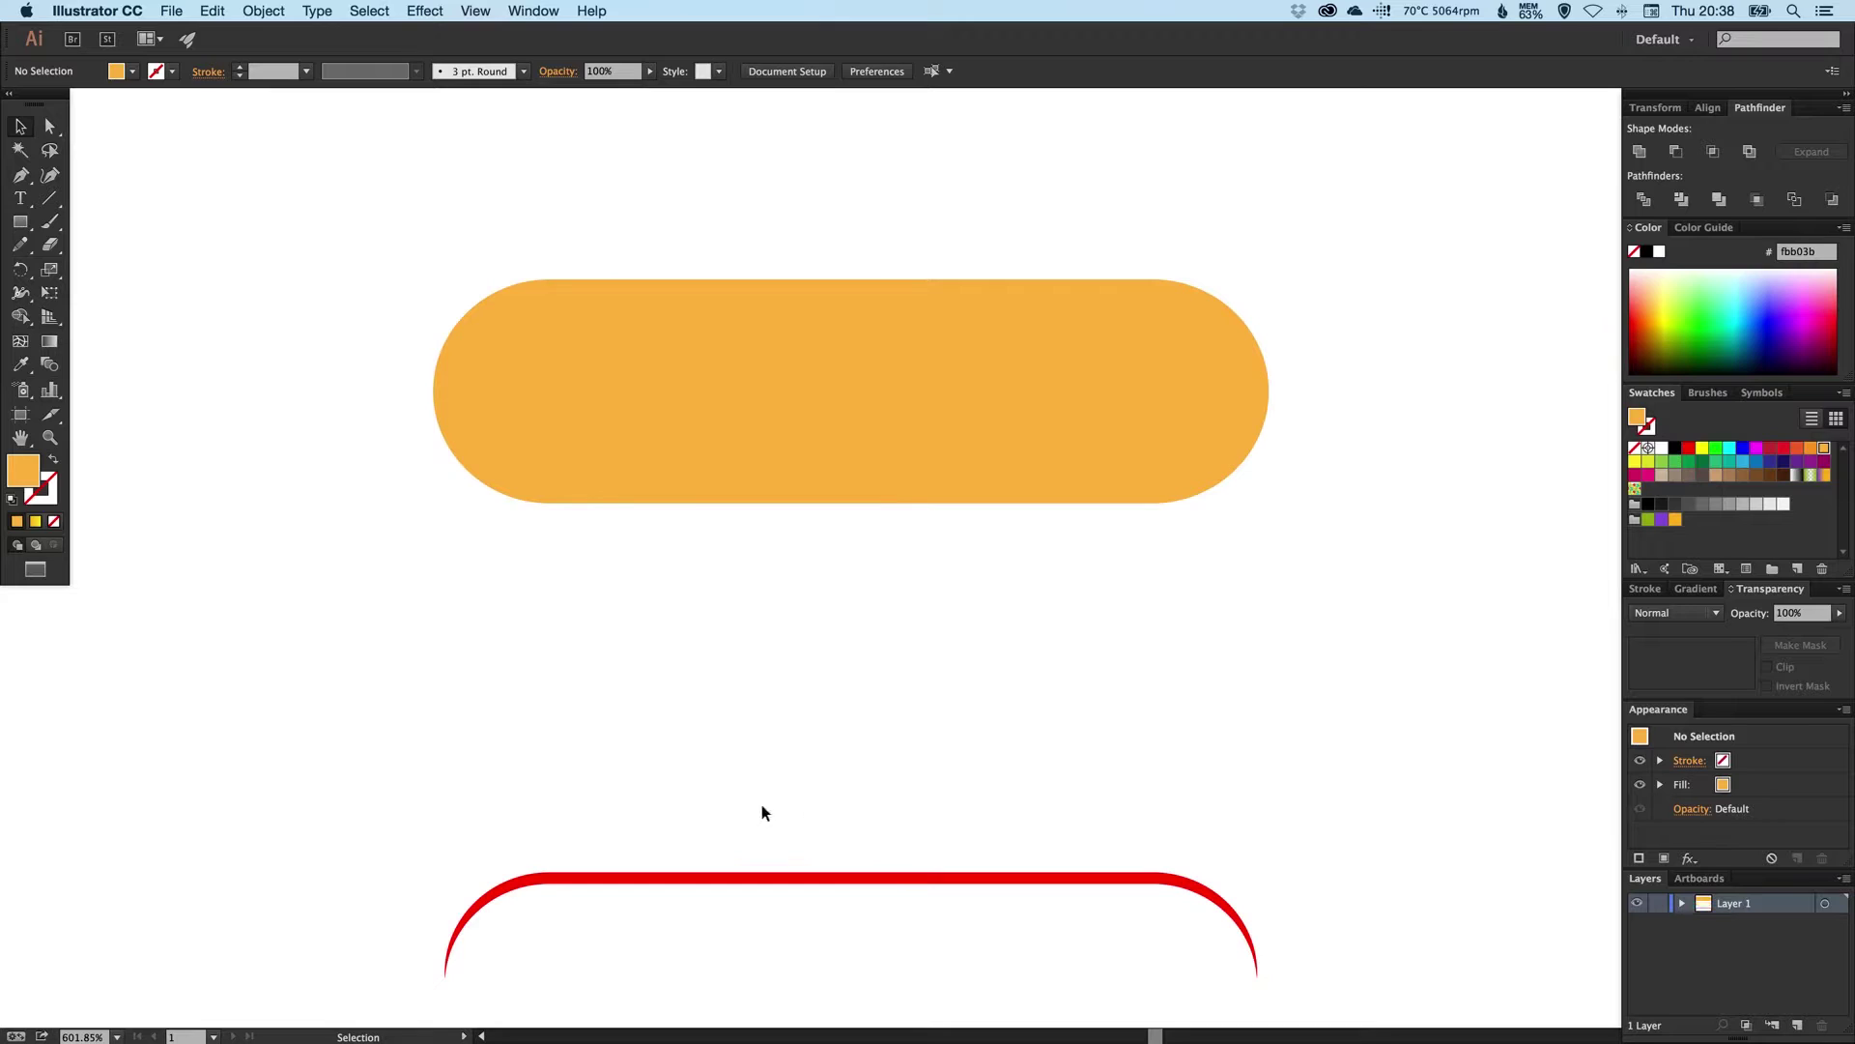
# - Move the red arc up with Shift+Up onto the remaining pill's top inside edge
pyautogui.click(756, 907)
pyautogui.hotkey('shift', 'Up')
pyautogui.hotkey('shift', 'Up')
pyautogui.hotkey('shift', 'Up')
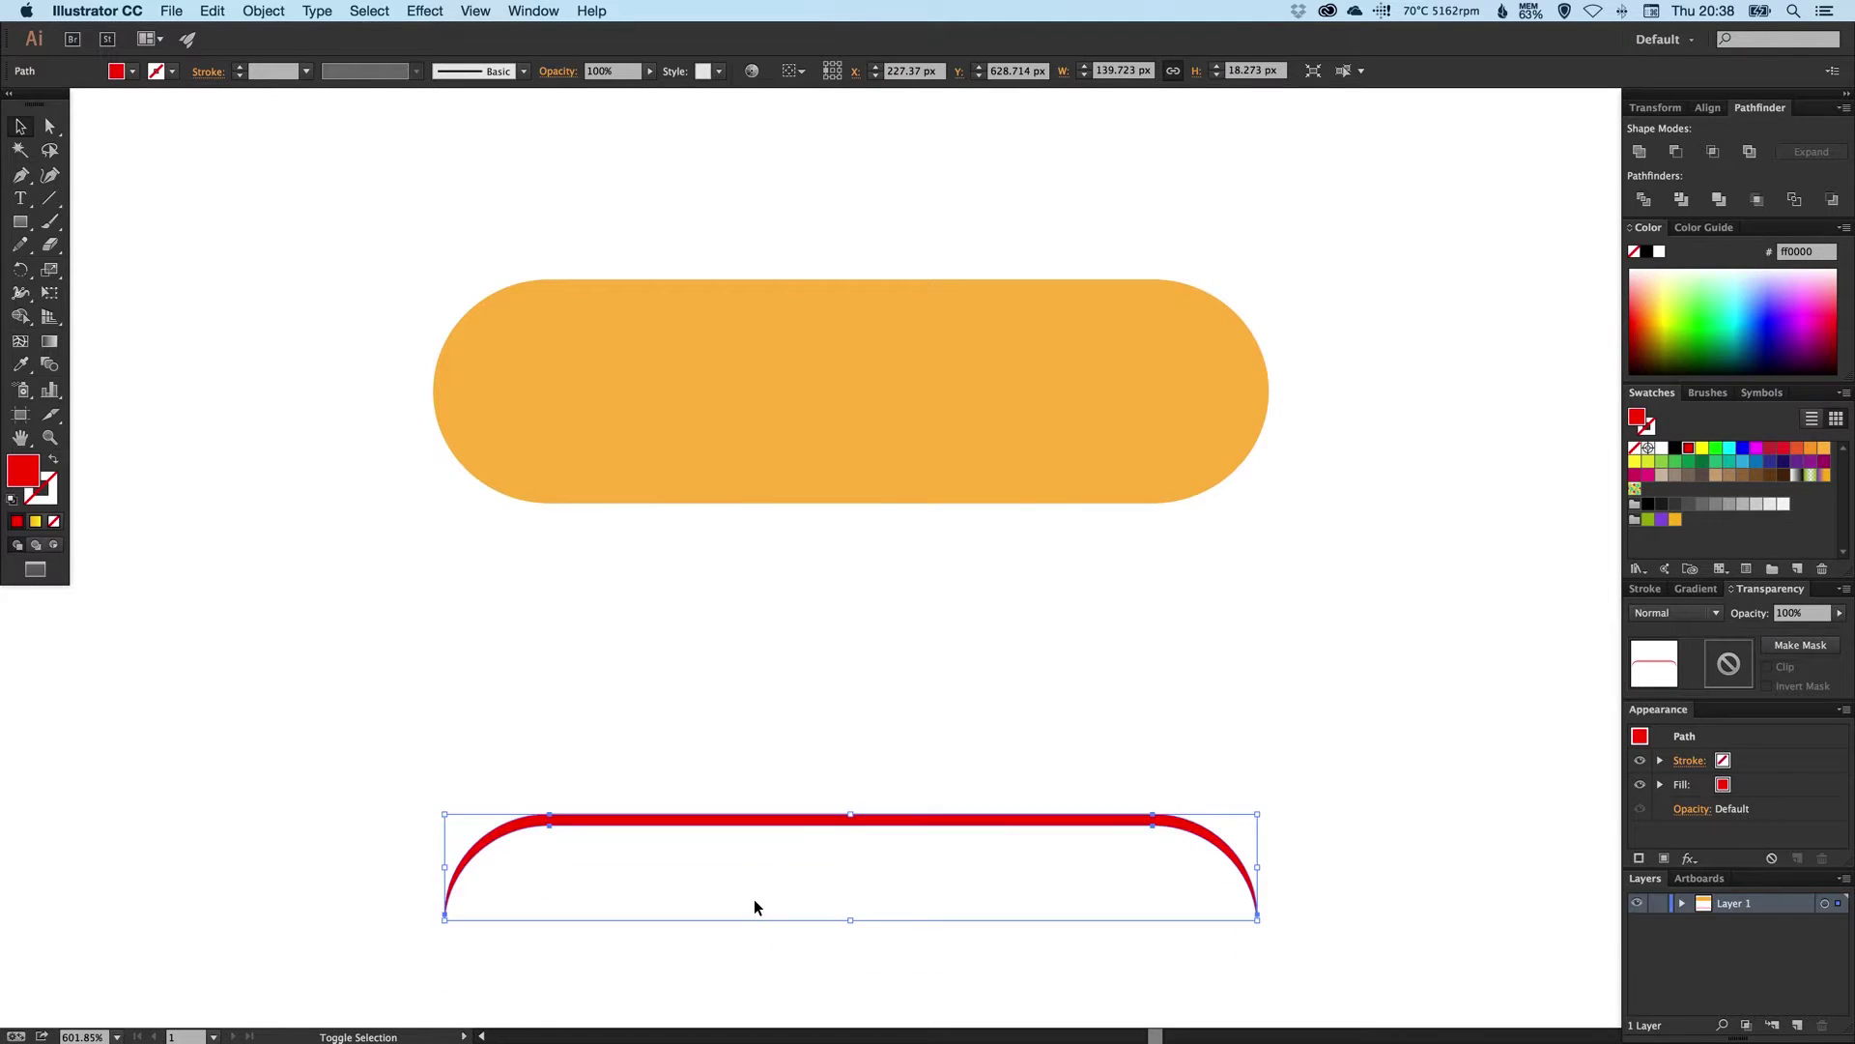
pyautogui.hotkey('shift', 'Up')
pyautogui.hotkey('shift', 'Up')
pyautogui.hotkey('shift', 'Up')
pyautogui.hotkey('shift', 'Up')
pyautogui.hotkey('shift', 'Up')
pyautogui.hotkey('shift', 'Up')
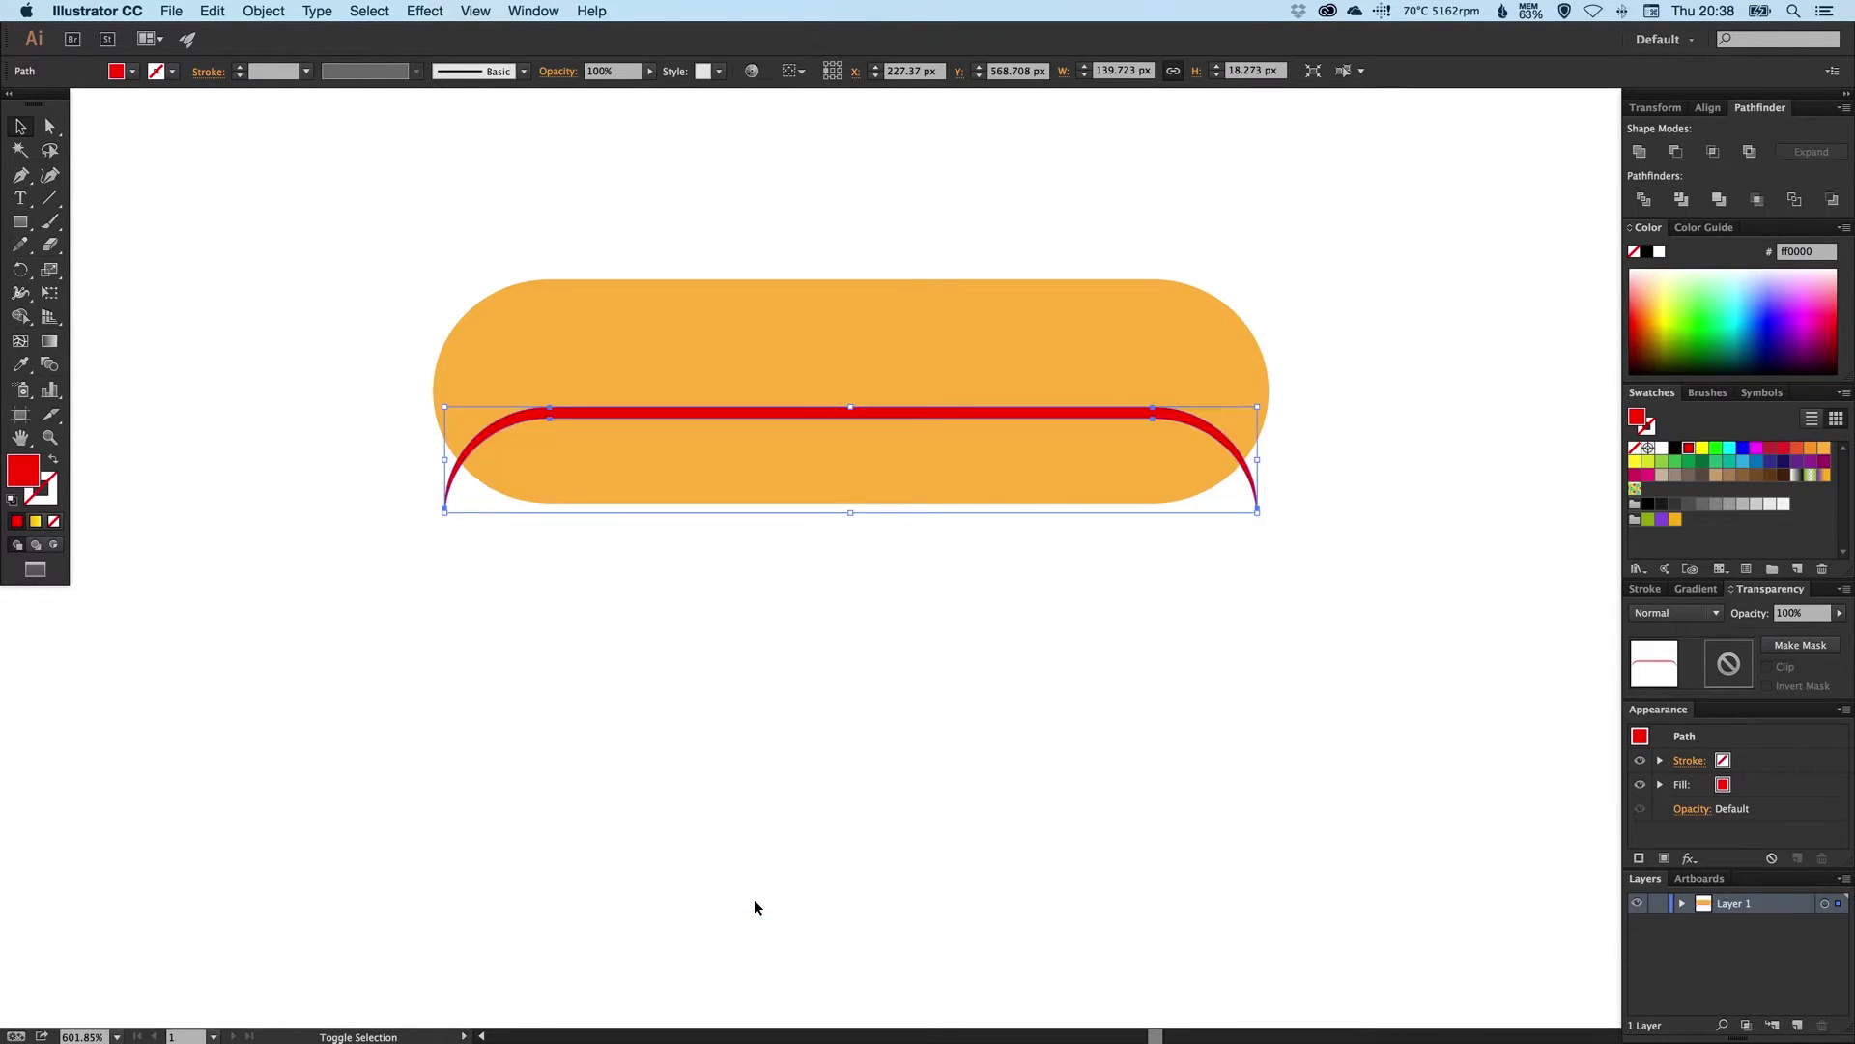
pyautogui.hotkey('shift', 'Up')
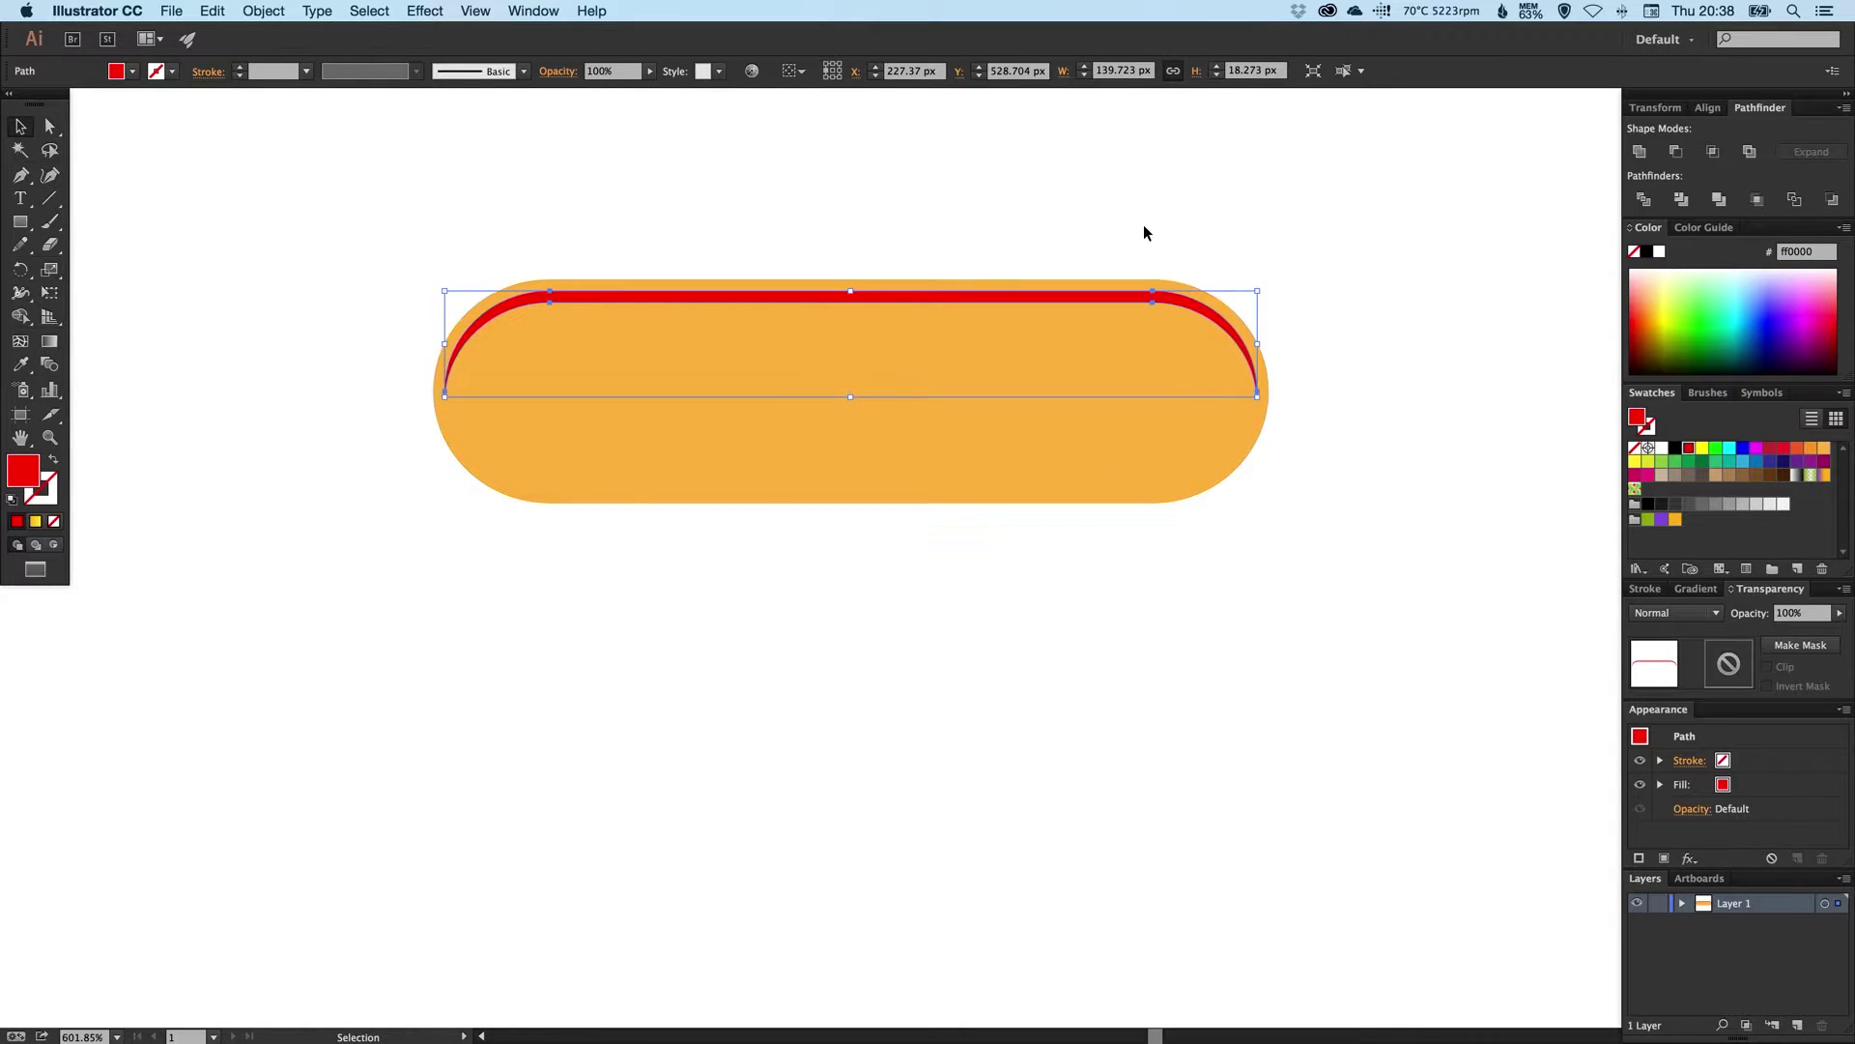
pyautogui.click(1120, 253)
pyautogui.moveTo(1077, 282); pyautogui.dragTo(1085, 383)
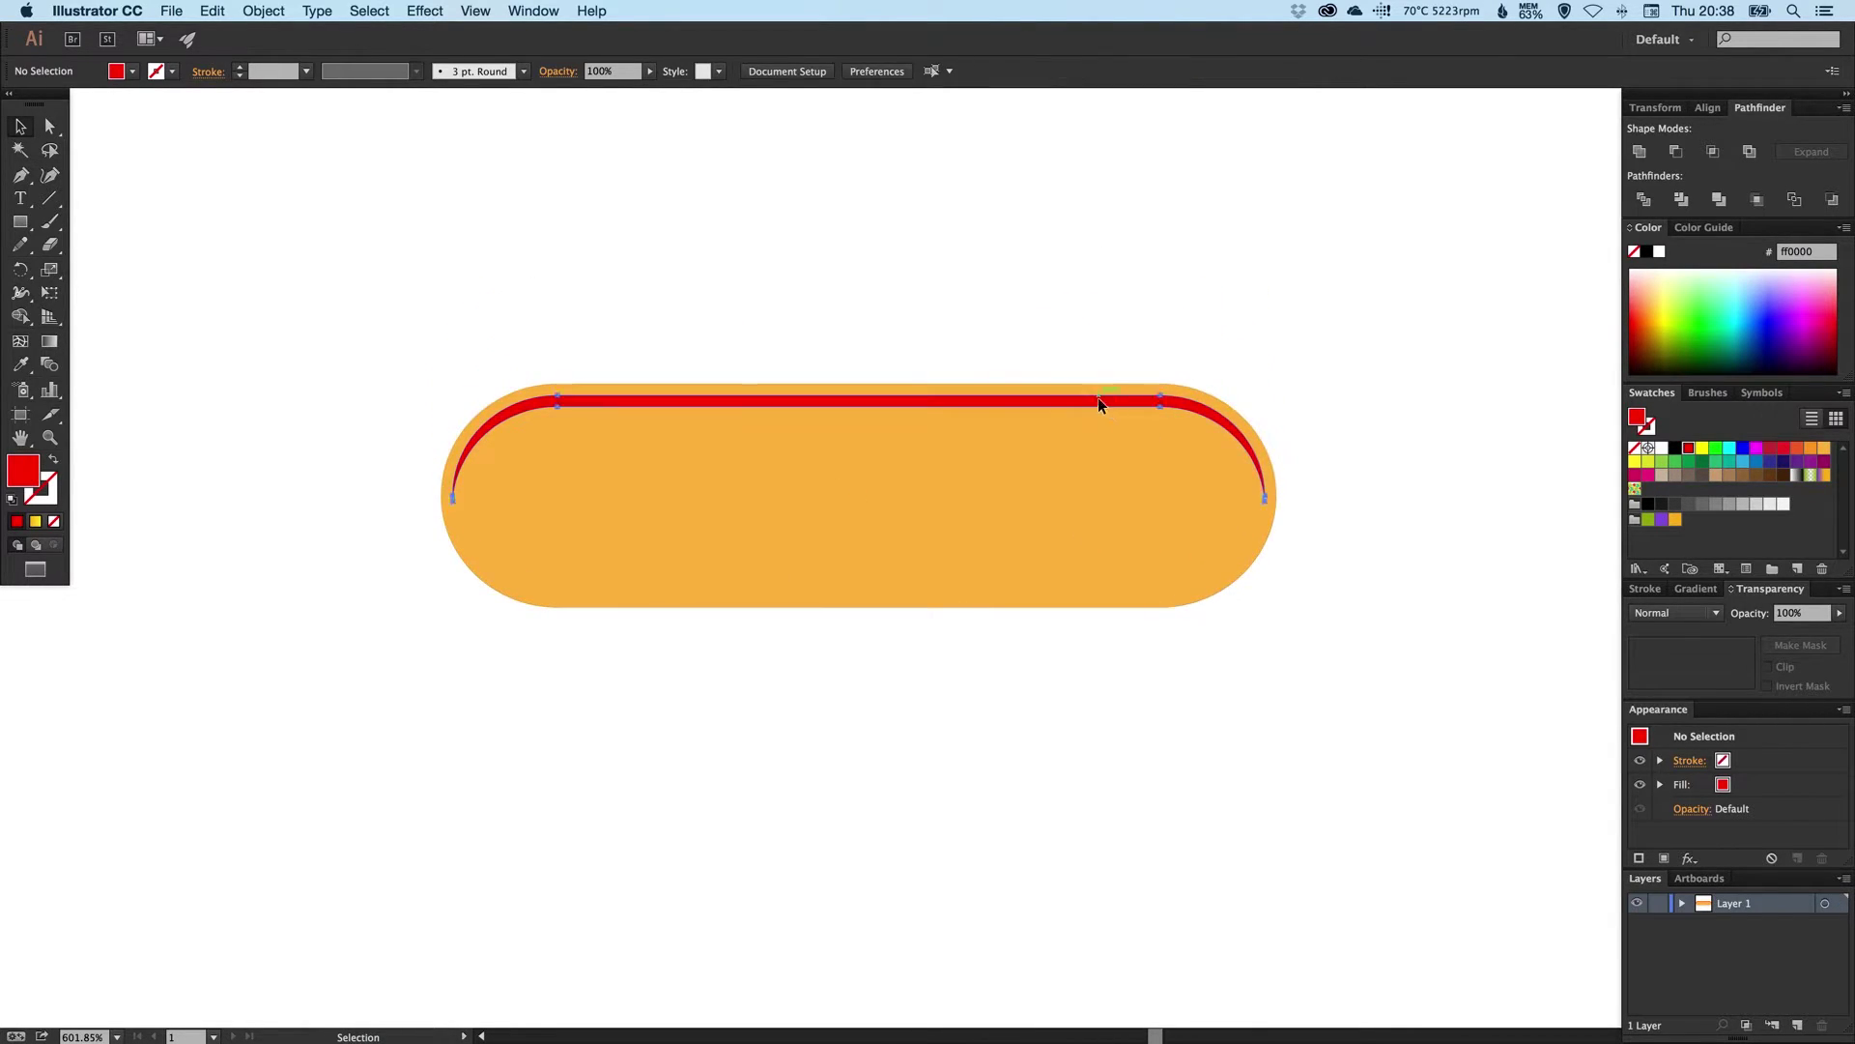
pyautogui.click(1098, 404)
# - Fill the highlight arc white and set its opacity to 50%
pyautogui.click(1662, 448)
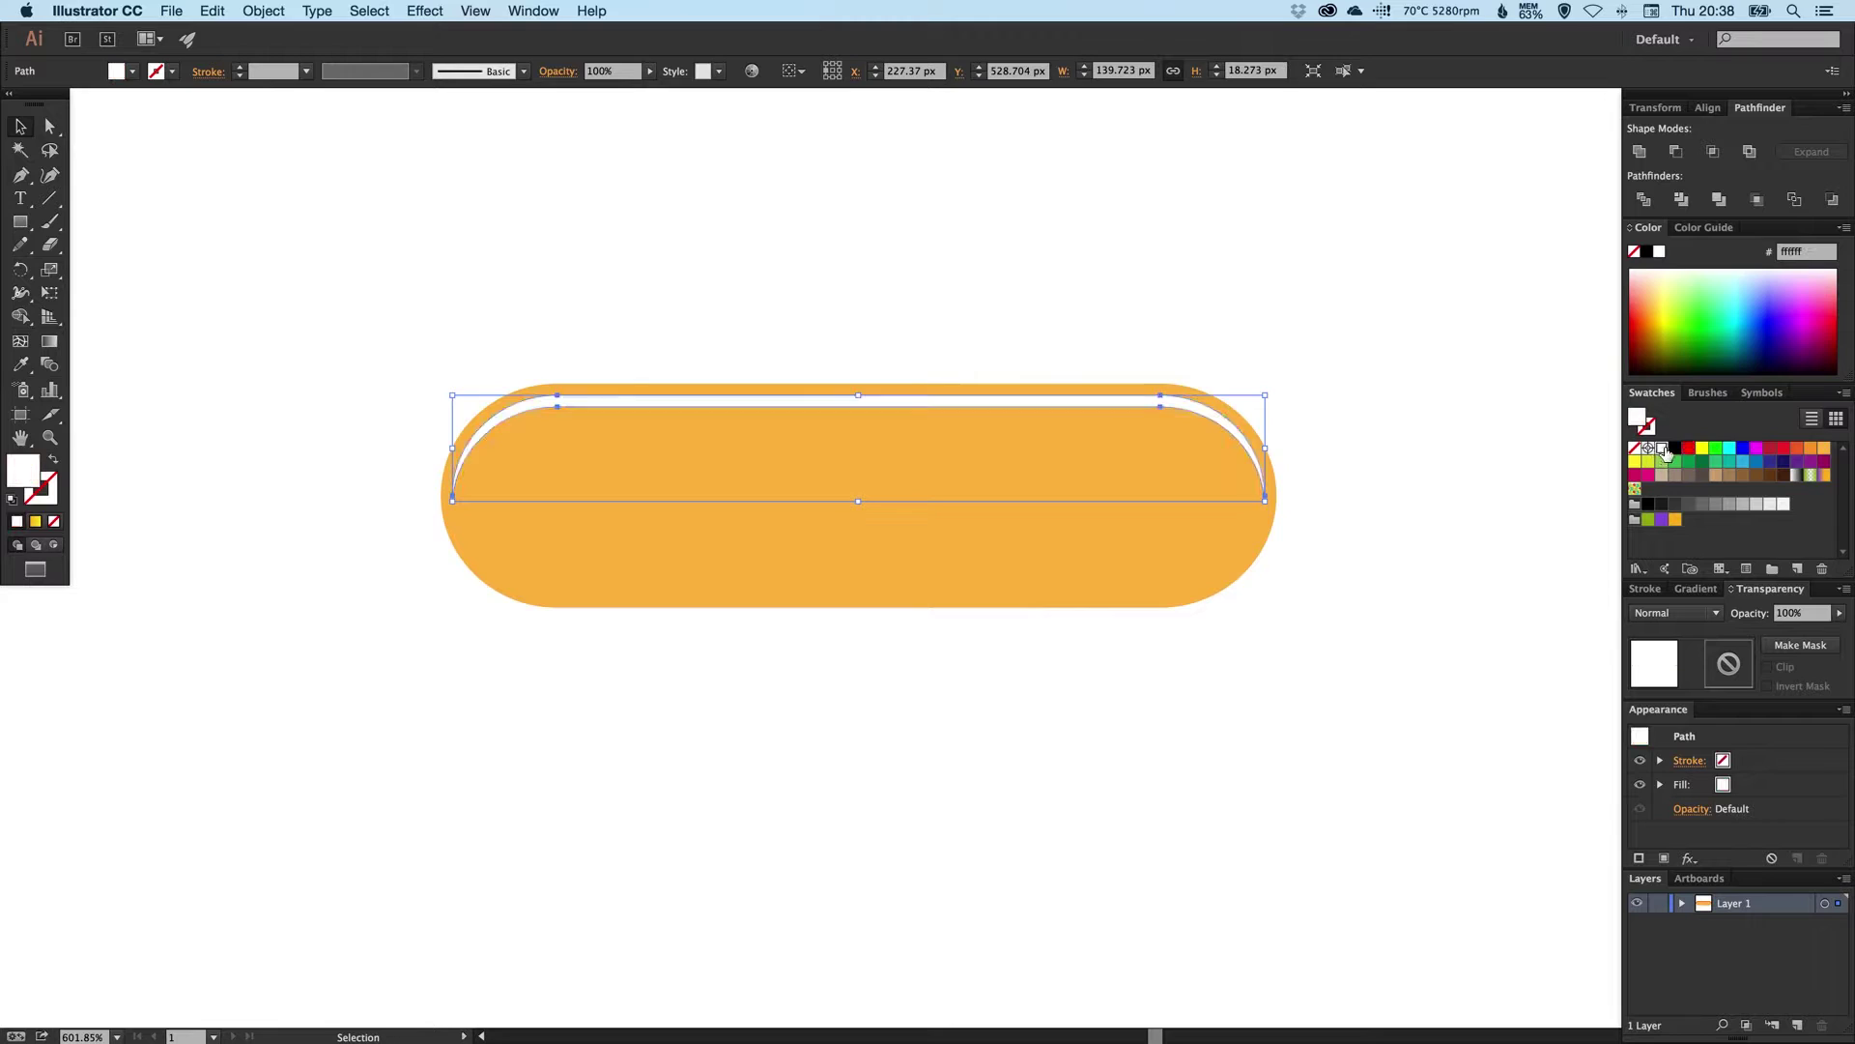
pyautogui.click(1139, 345)
pyautogui.moveTo(725, 399); pyautogui.dragTo(730, 418)
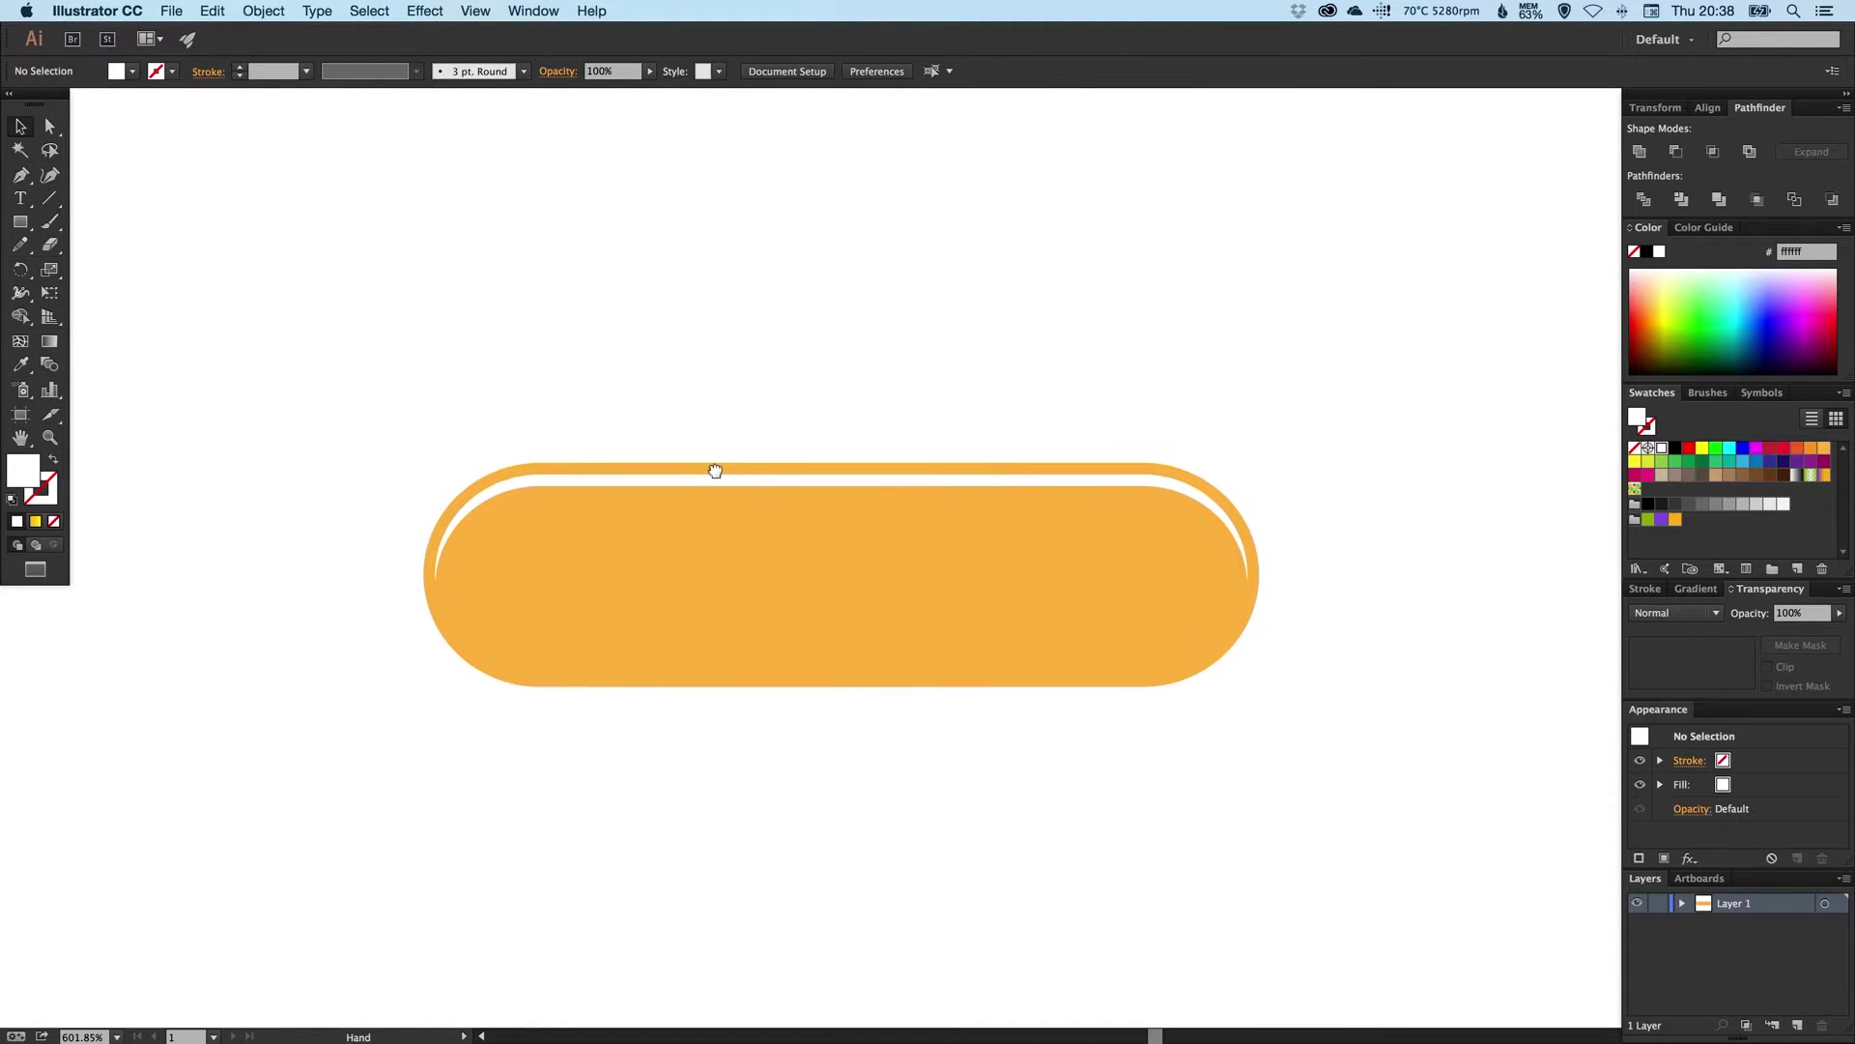
pyautogui.click(893, 481)
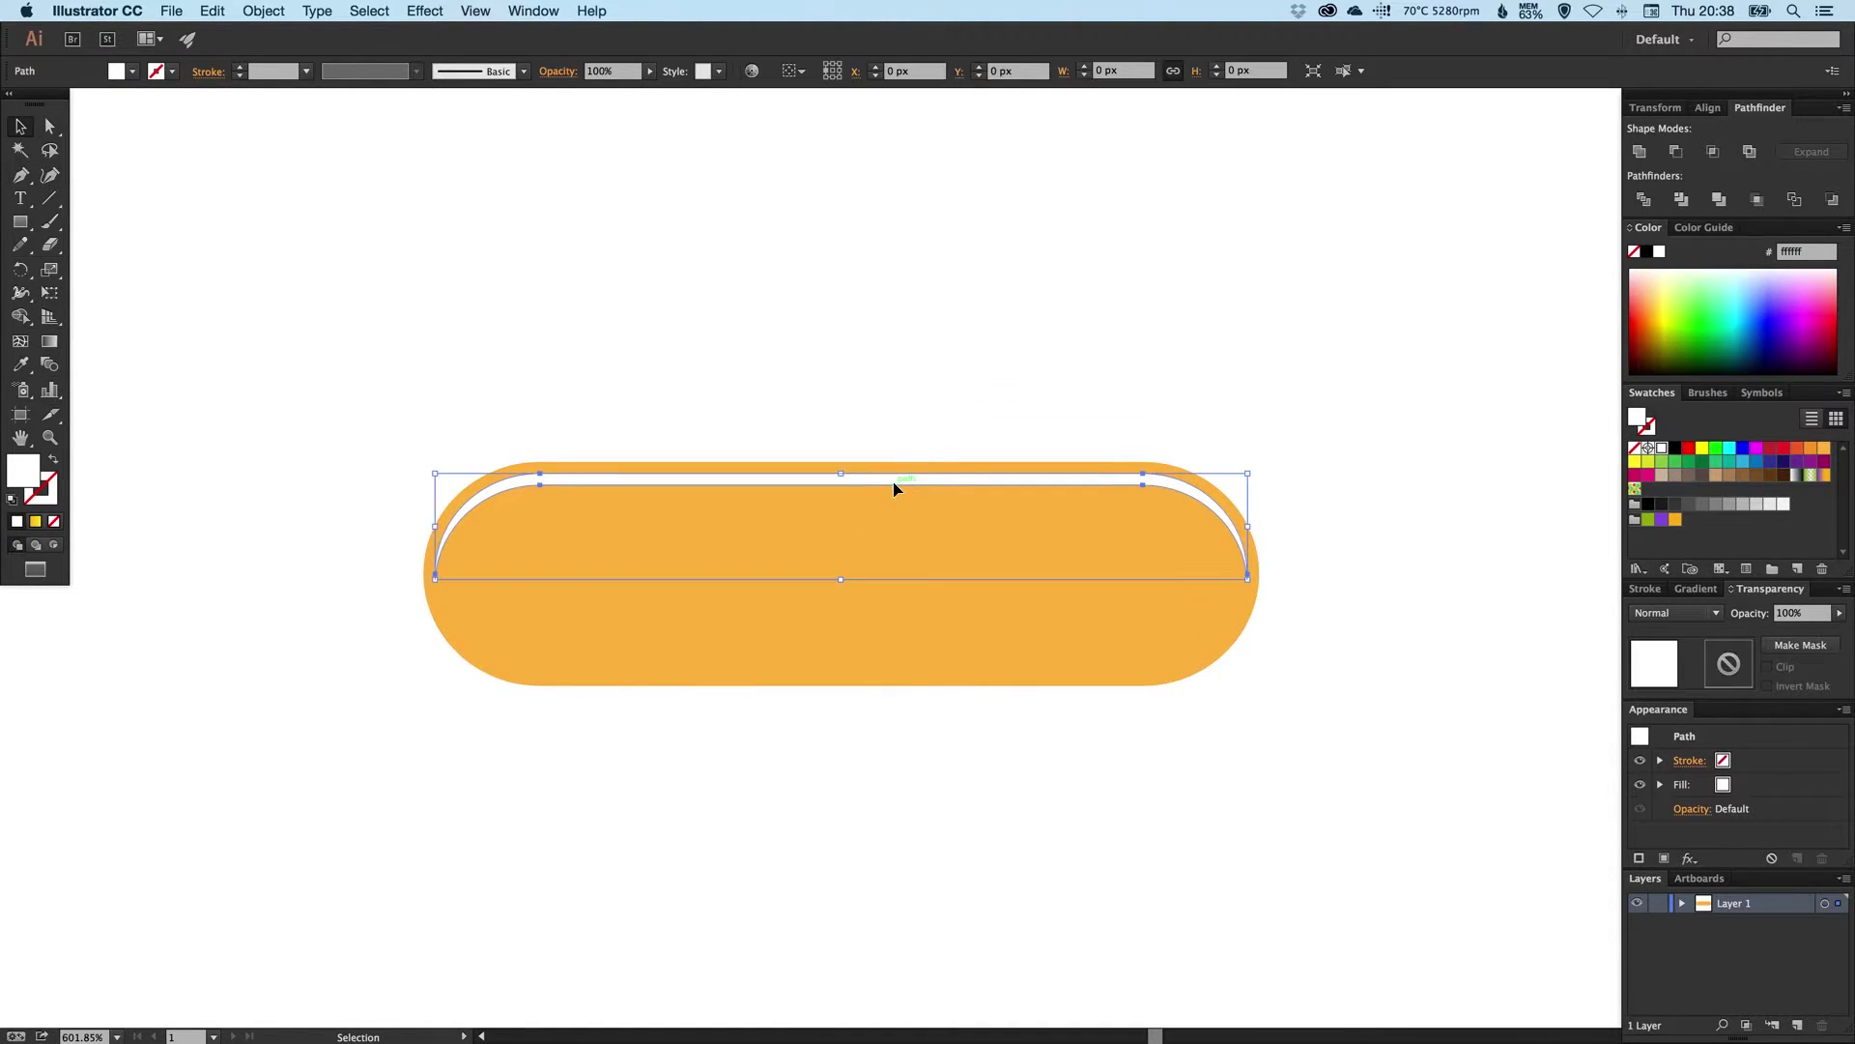
pyautogui.click(1809, 619)
pyautogui.write('50')
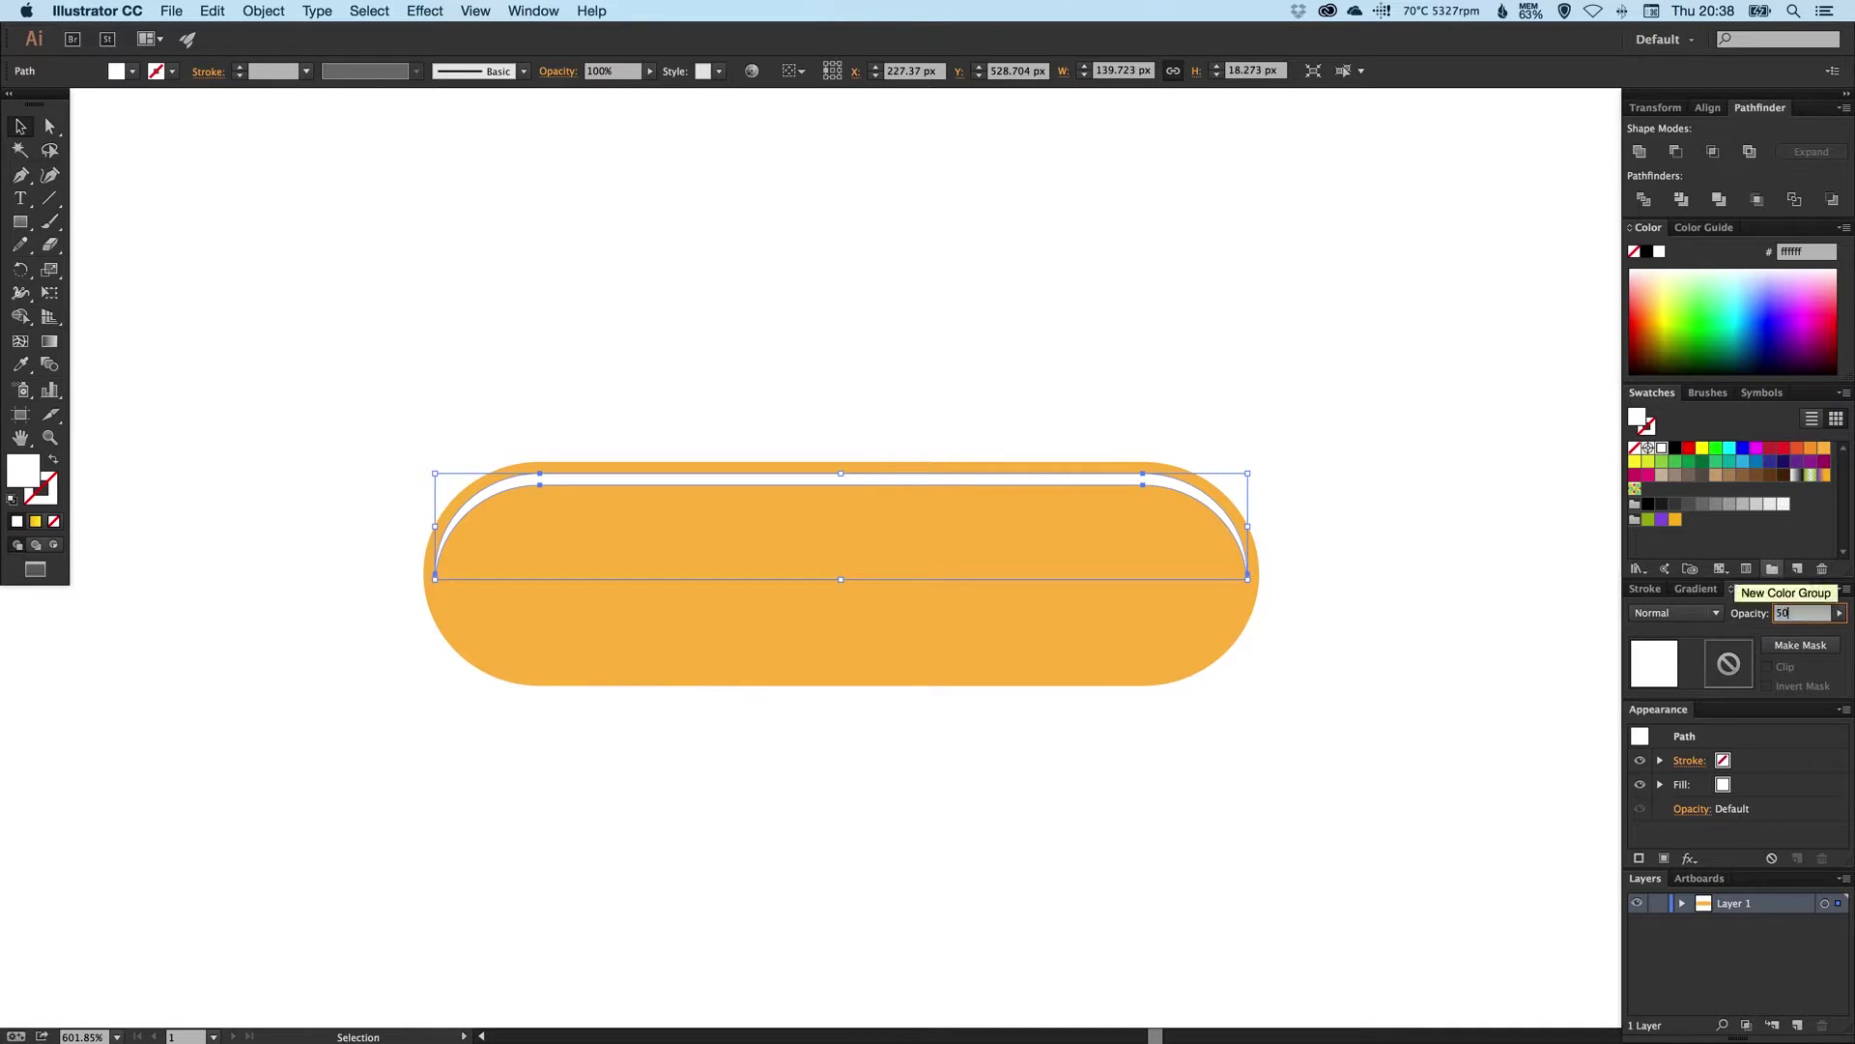
pyautogui.press('Return')
# - Lower the highlight's opacity to 30% and zoom out to view the whole button
pyautogui.press('super+shift+a')
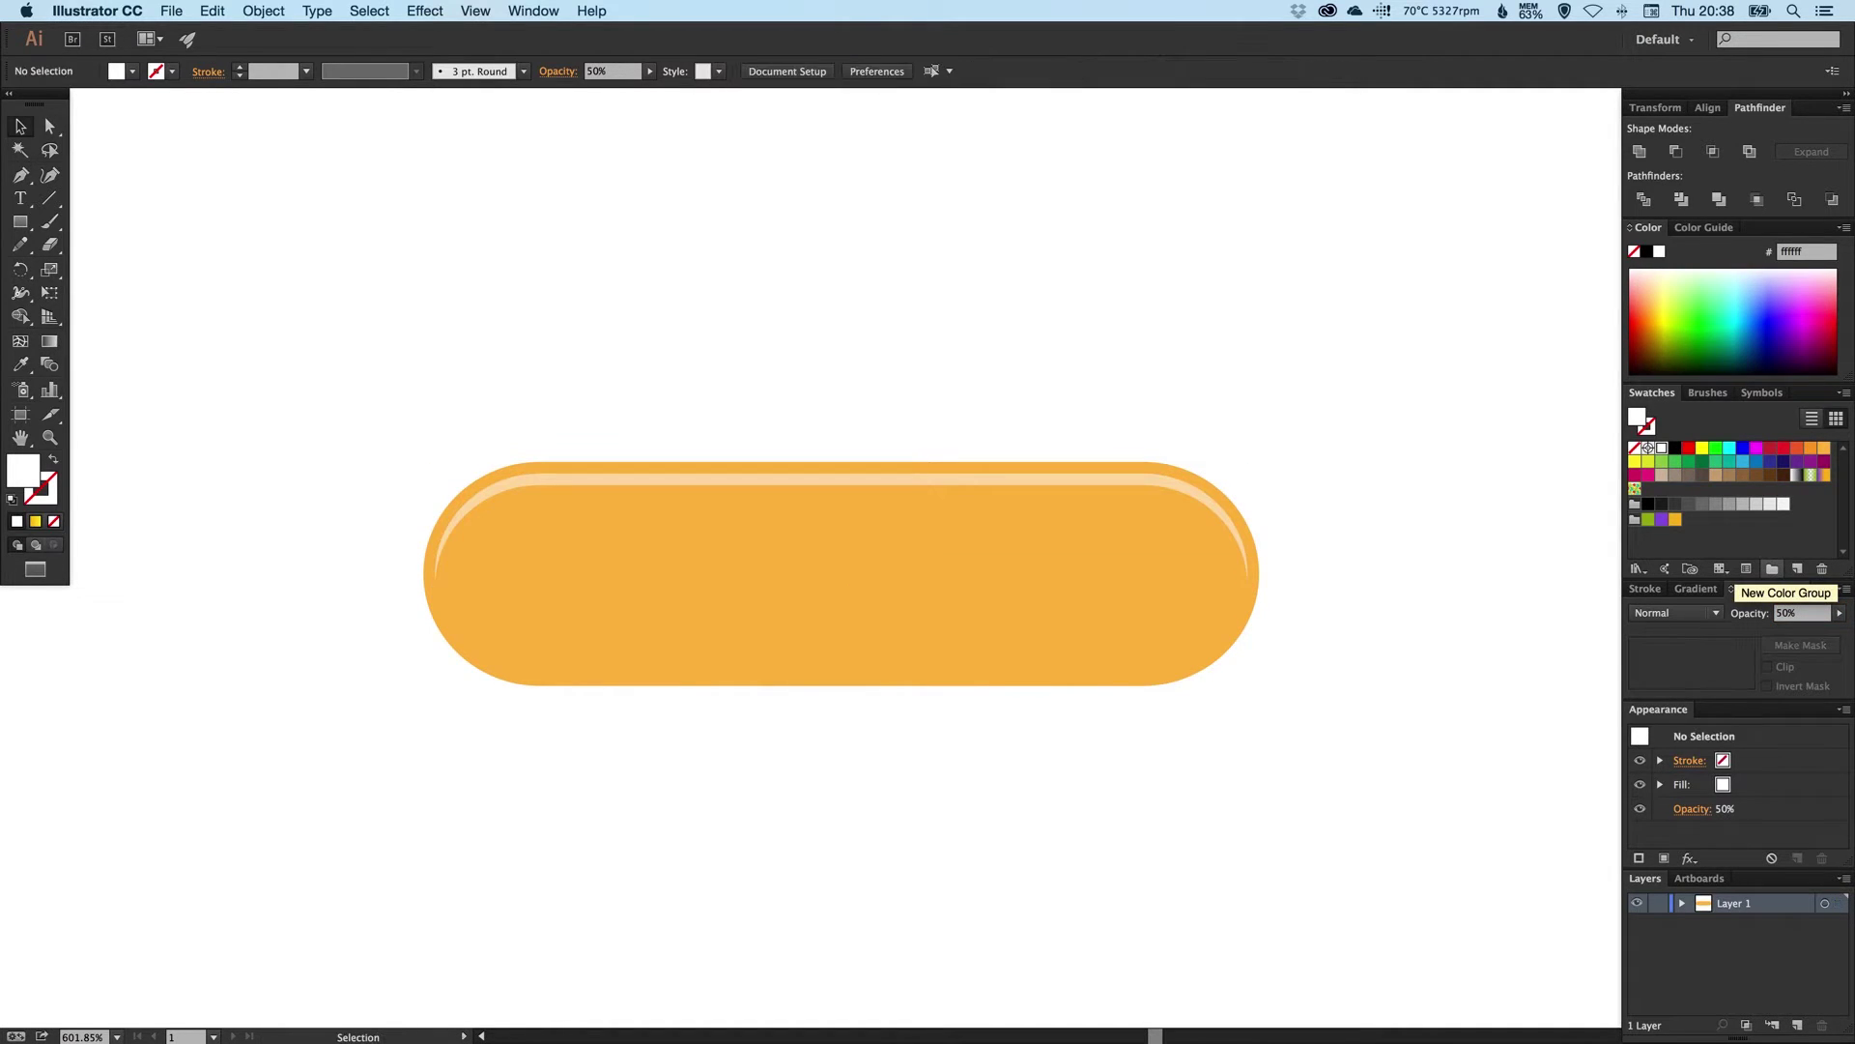
pyautogui.click(1210, 496)
pyautogui.click(1785, 615)
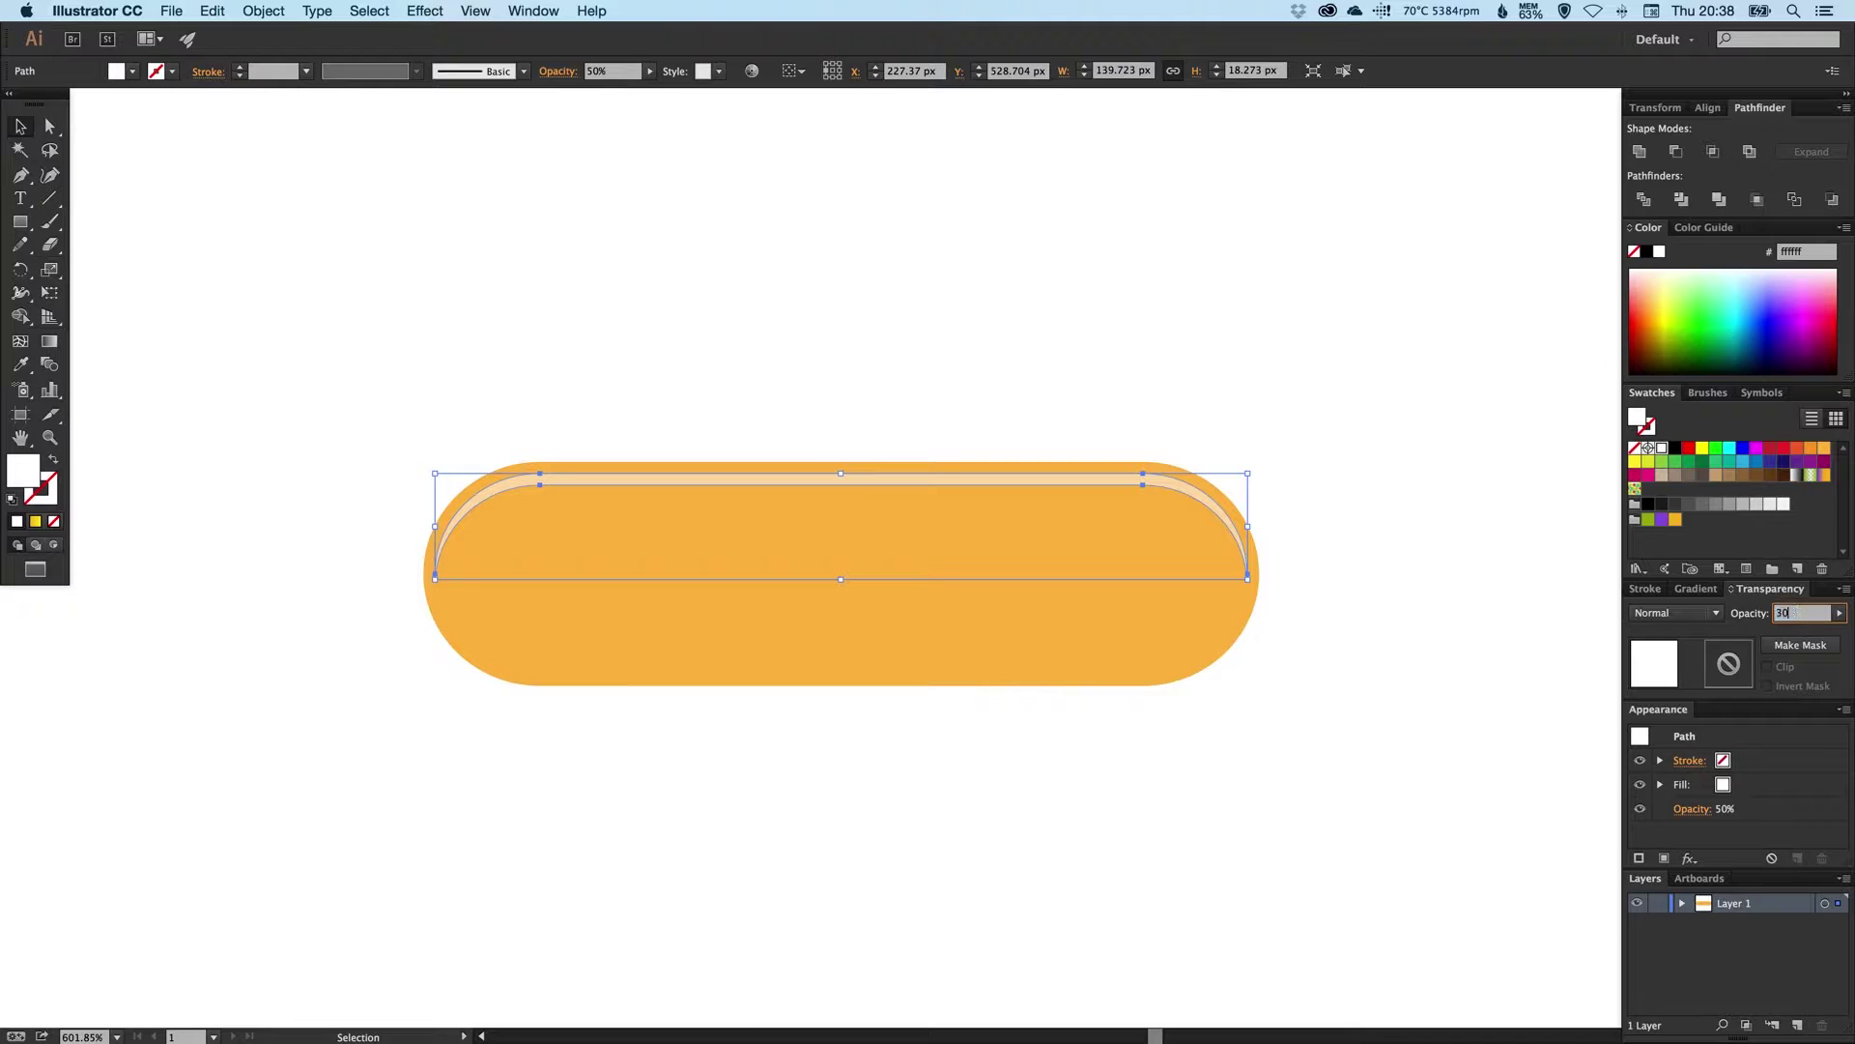
pyautogui.press('Return')
pyautogui.press('super+shift+a')
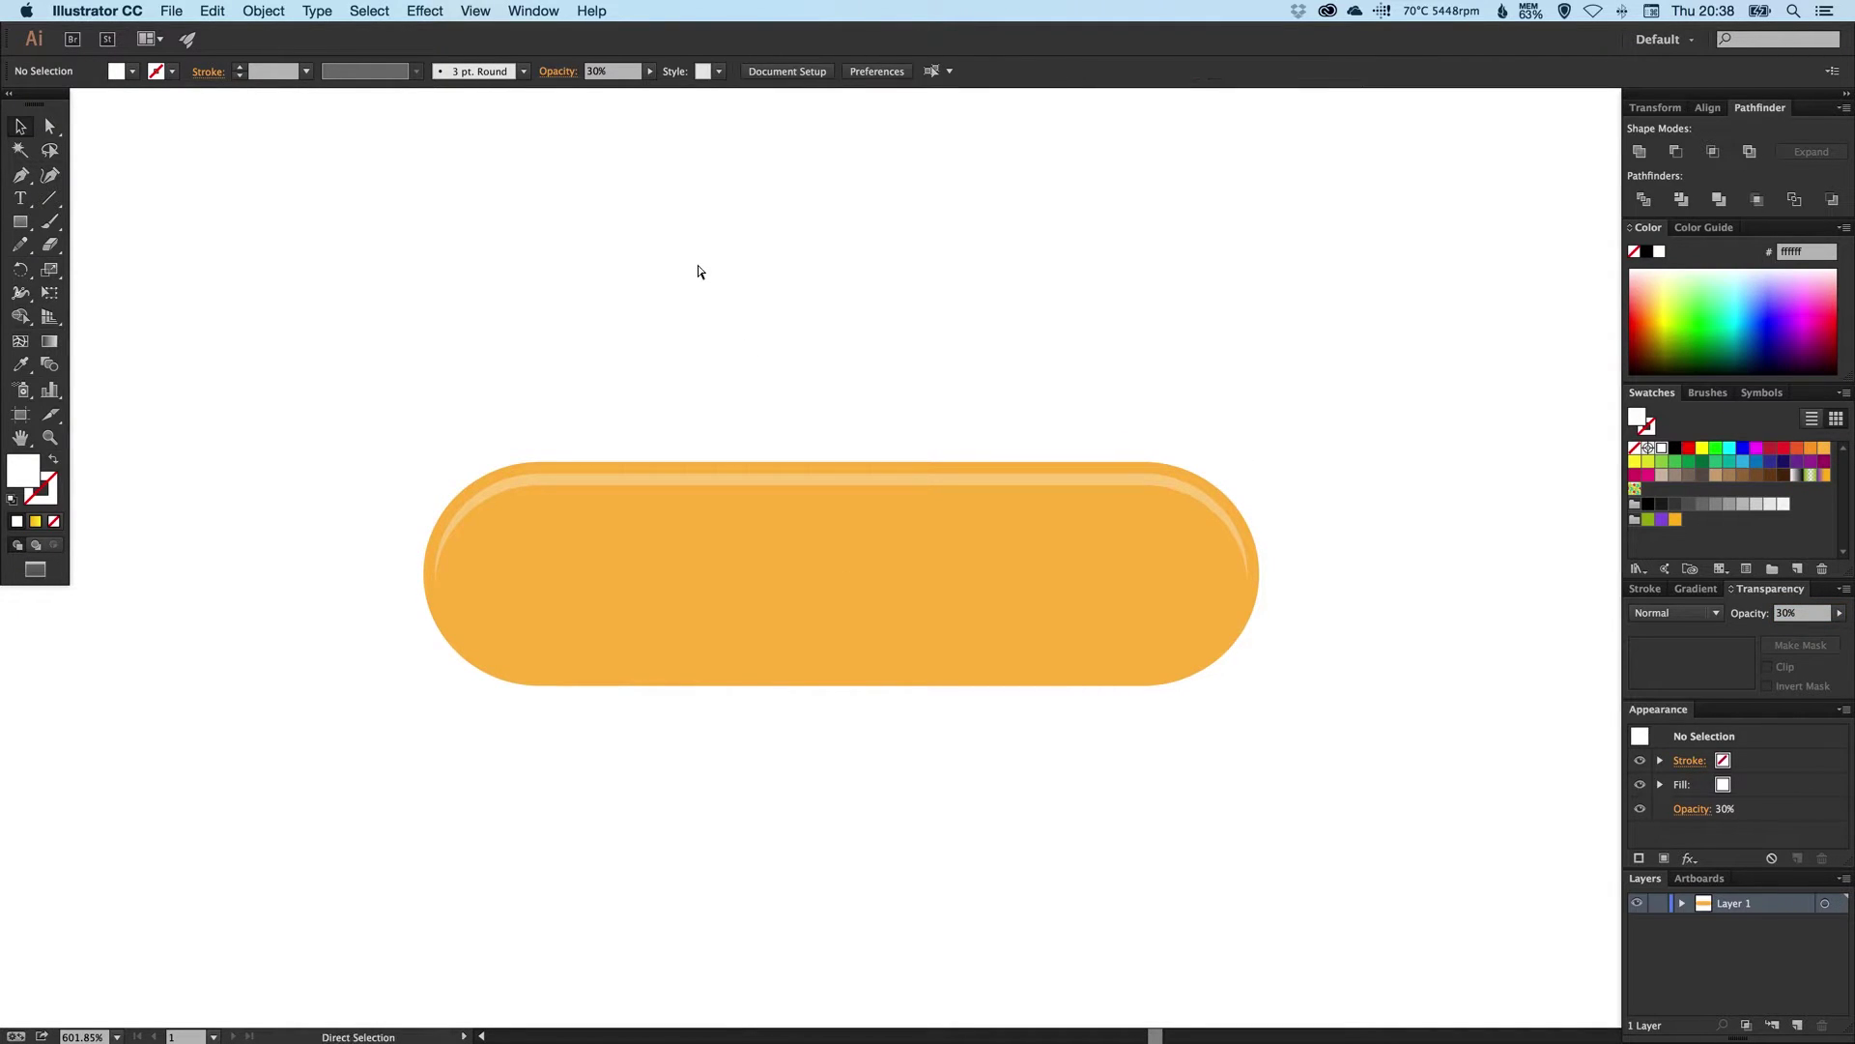
pyautogui.press('super+minus')
pyautogui.moveTo(692, 449); pyautogui.dragTo(685, 415)
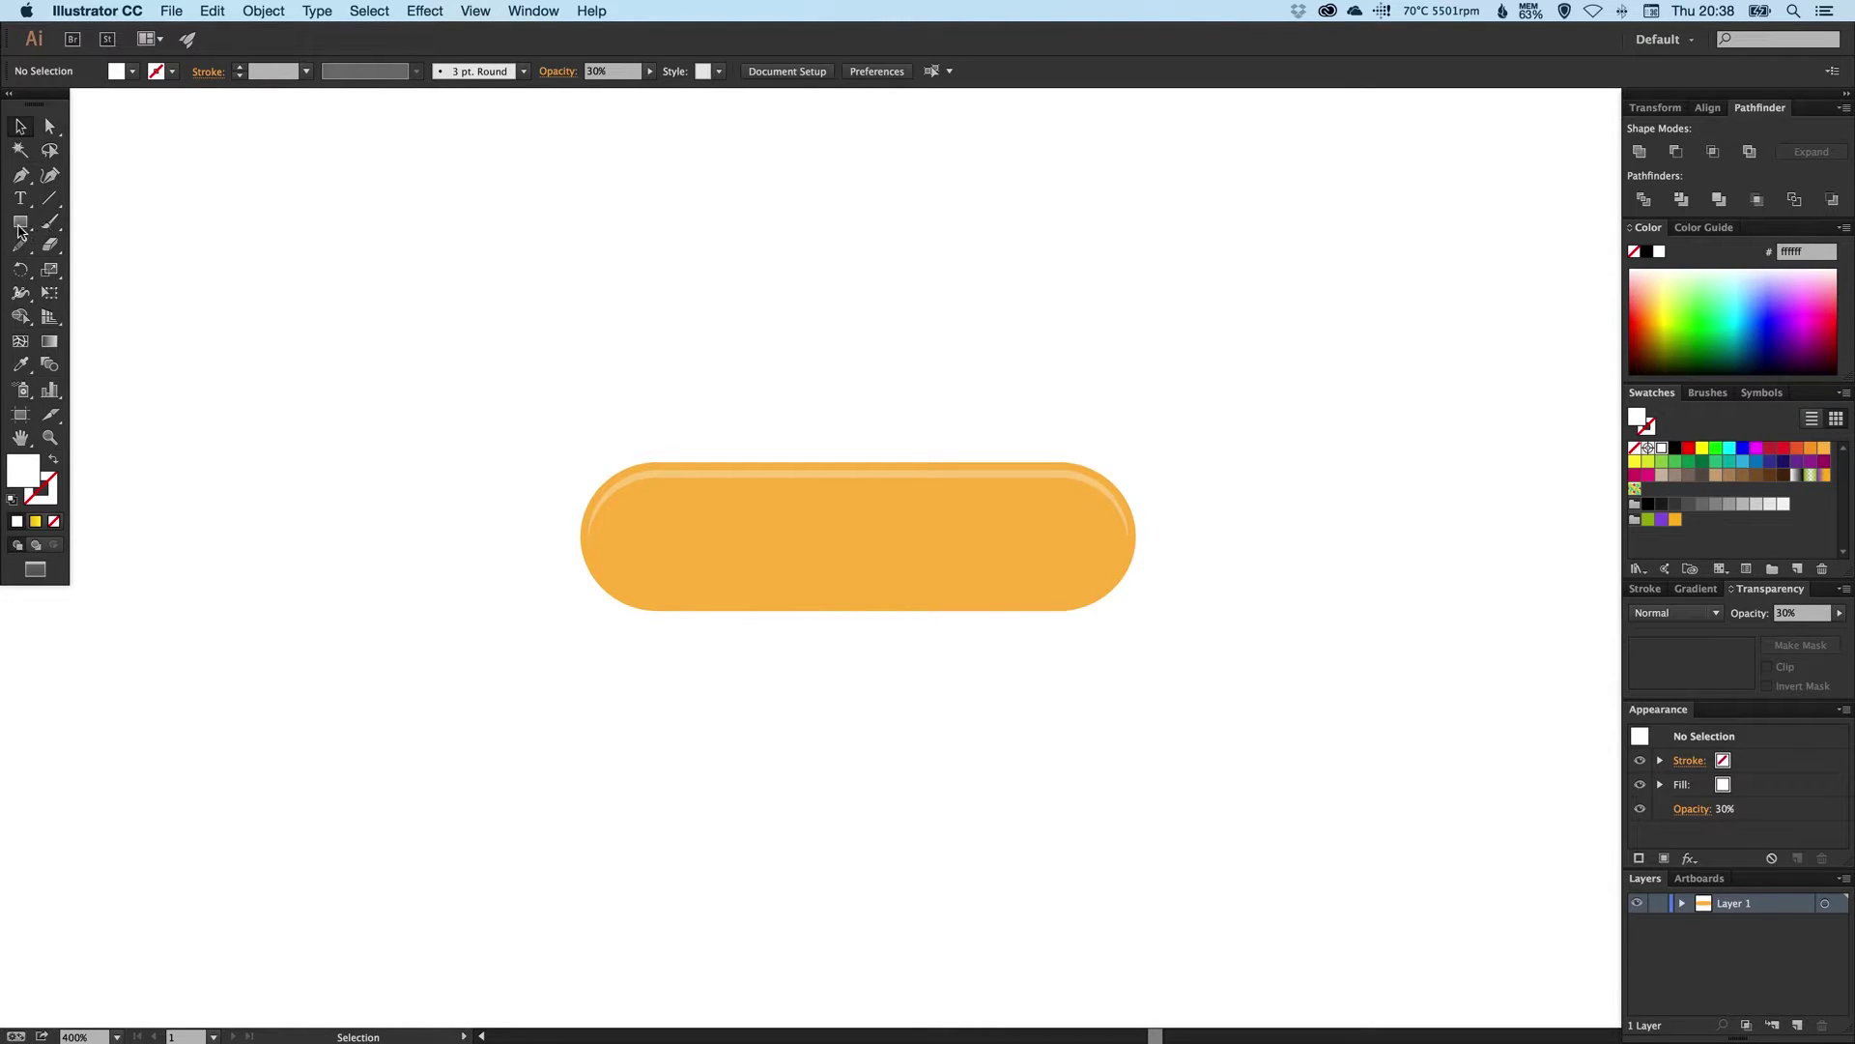
# - Draw an 11.75 px square above the pill and fill it black
pyautogui.click(20, 225)
pyautogui.moveTo(20, 222); pyautogui.dragTo(96, 220)
pyautogui.moveTo(457, 306); pyautogui.dragTo(500, 352)
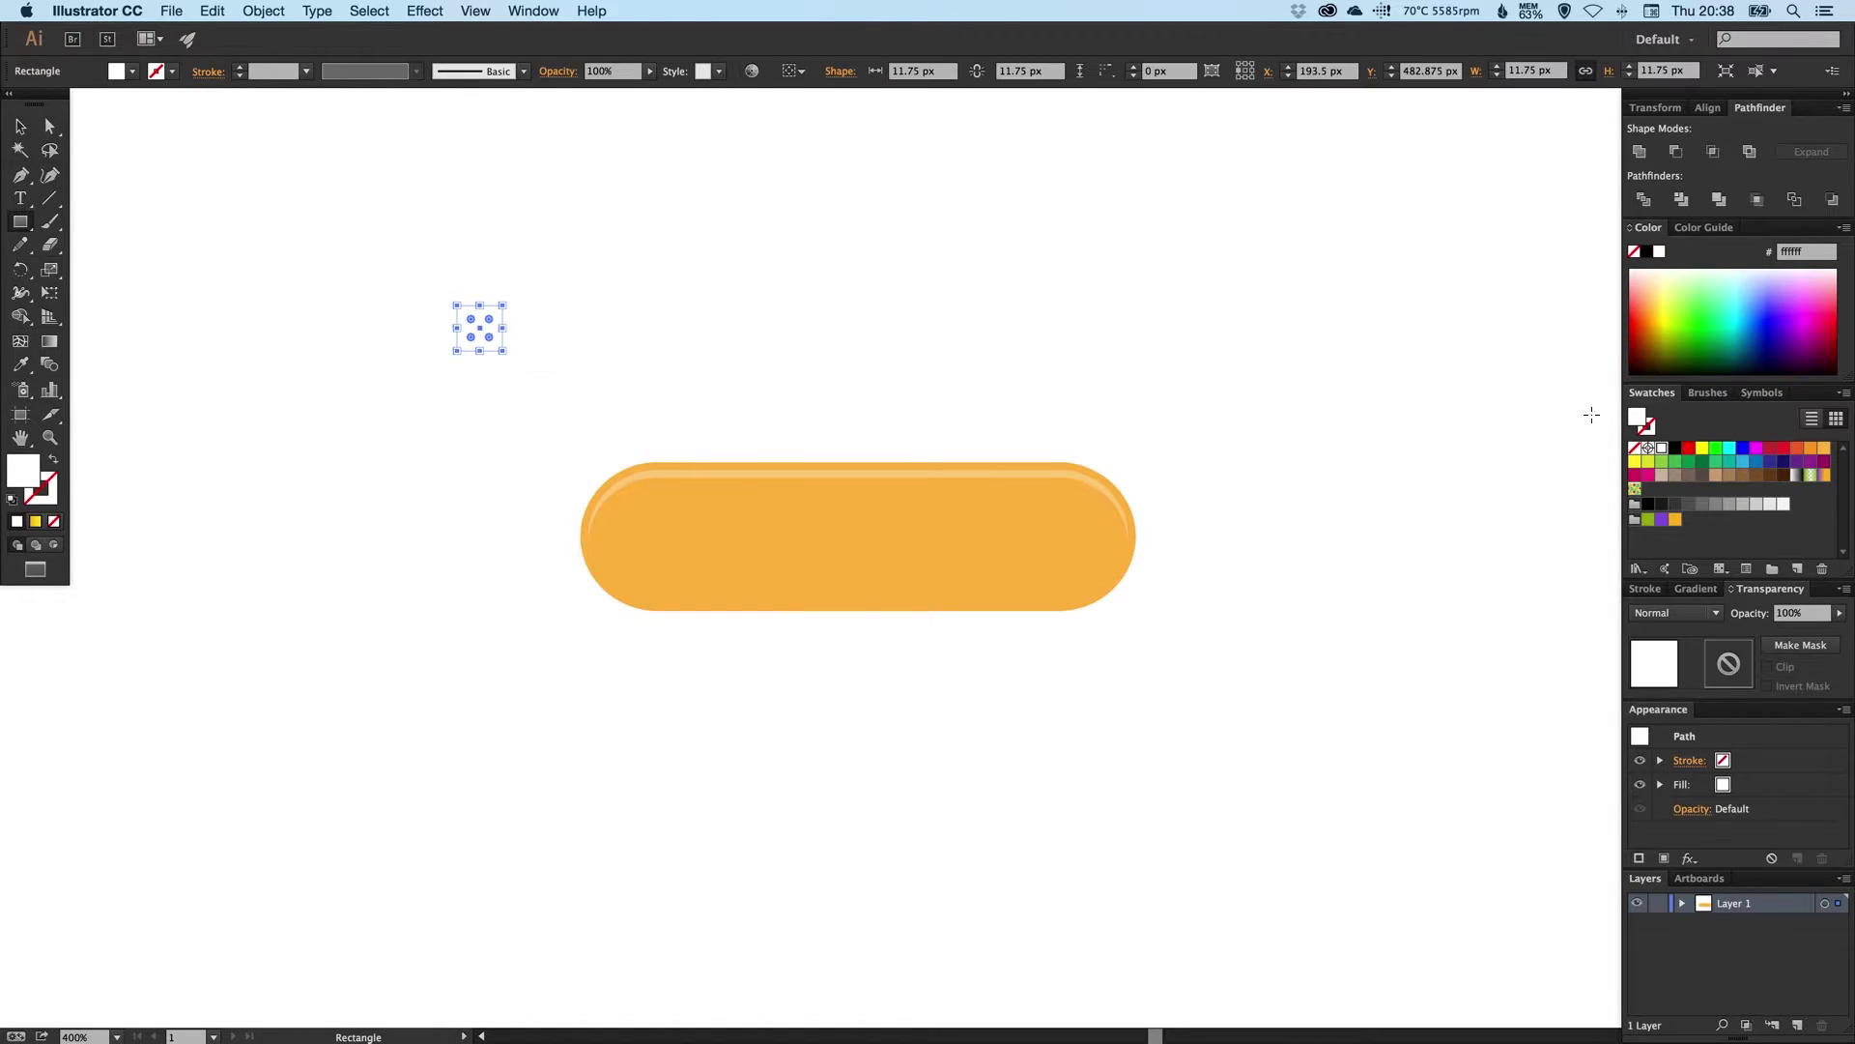
pyautogui.click(1675, 447)
pyautogui.press('v')
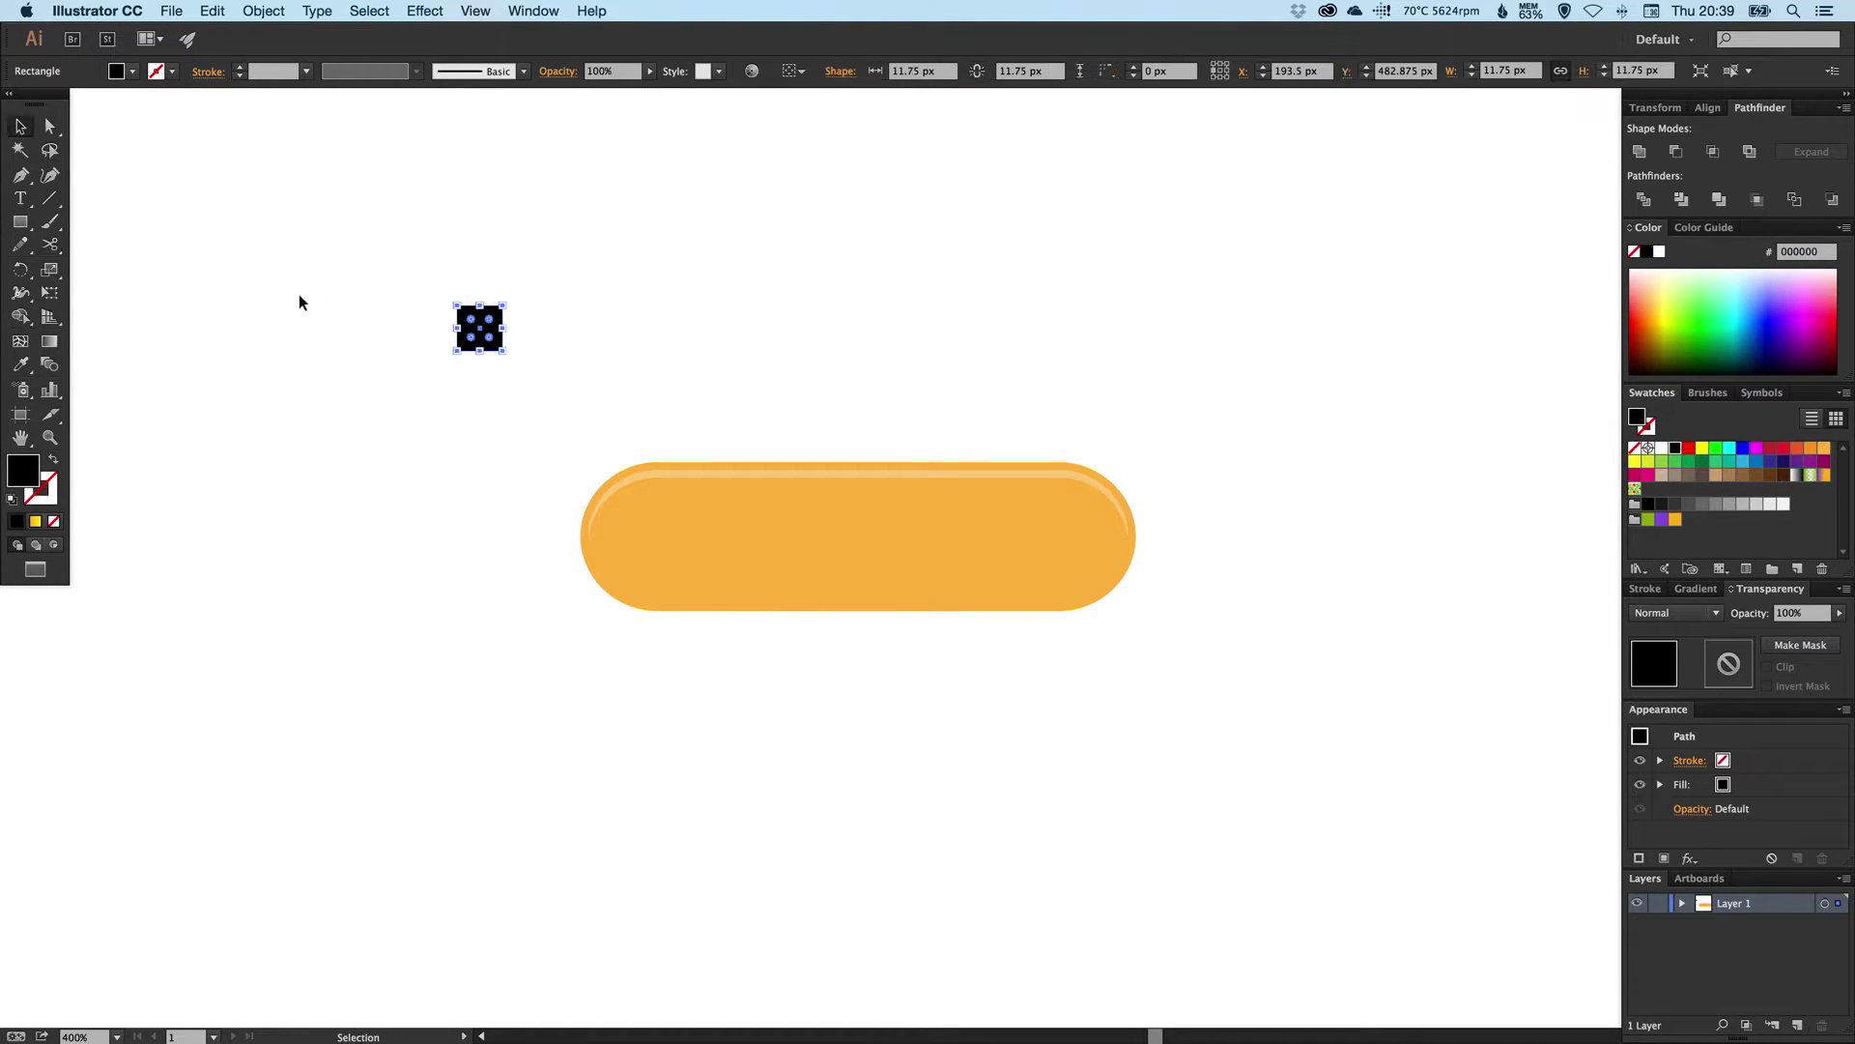
pyautogui.click(289, 295)
pyautogui.click(18, 225)
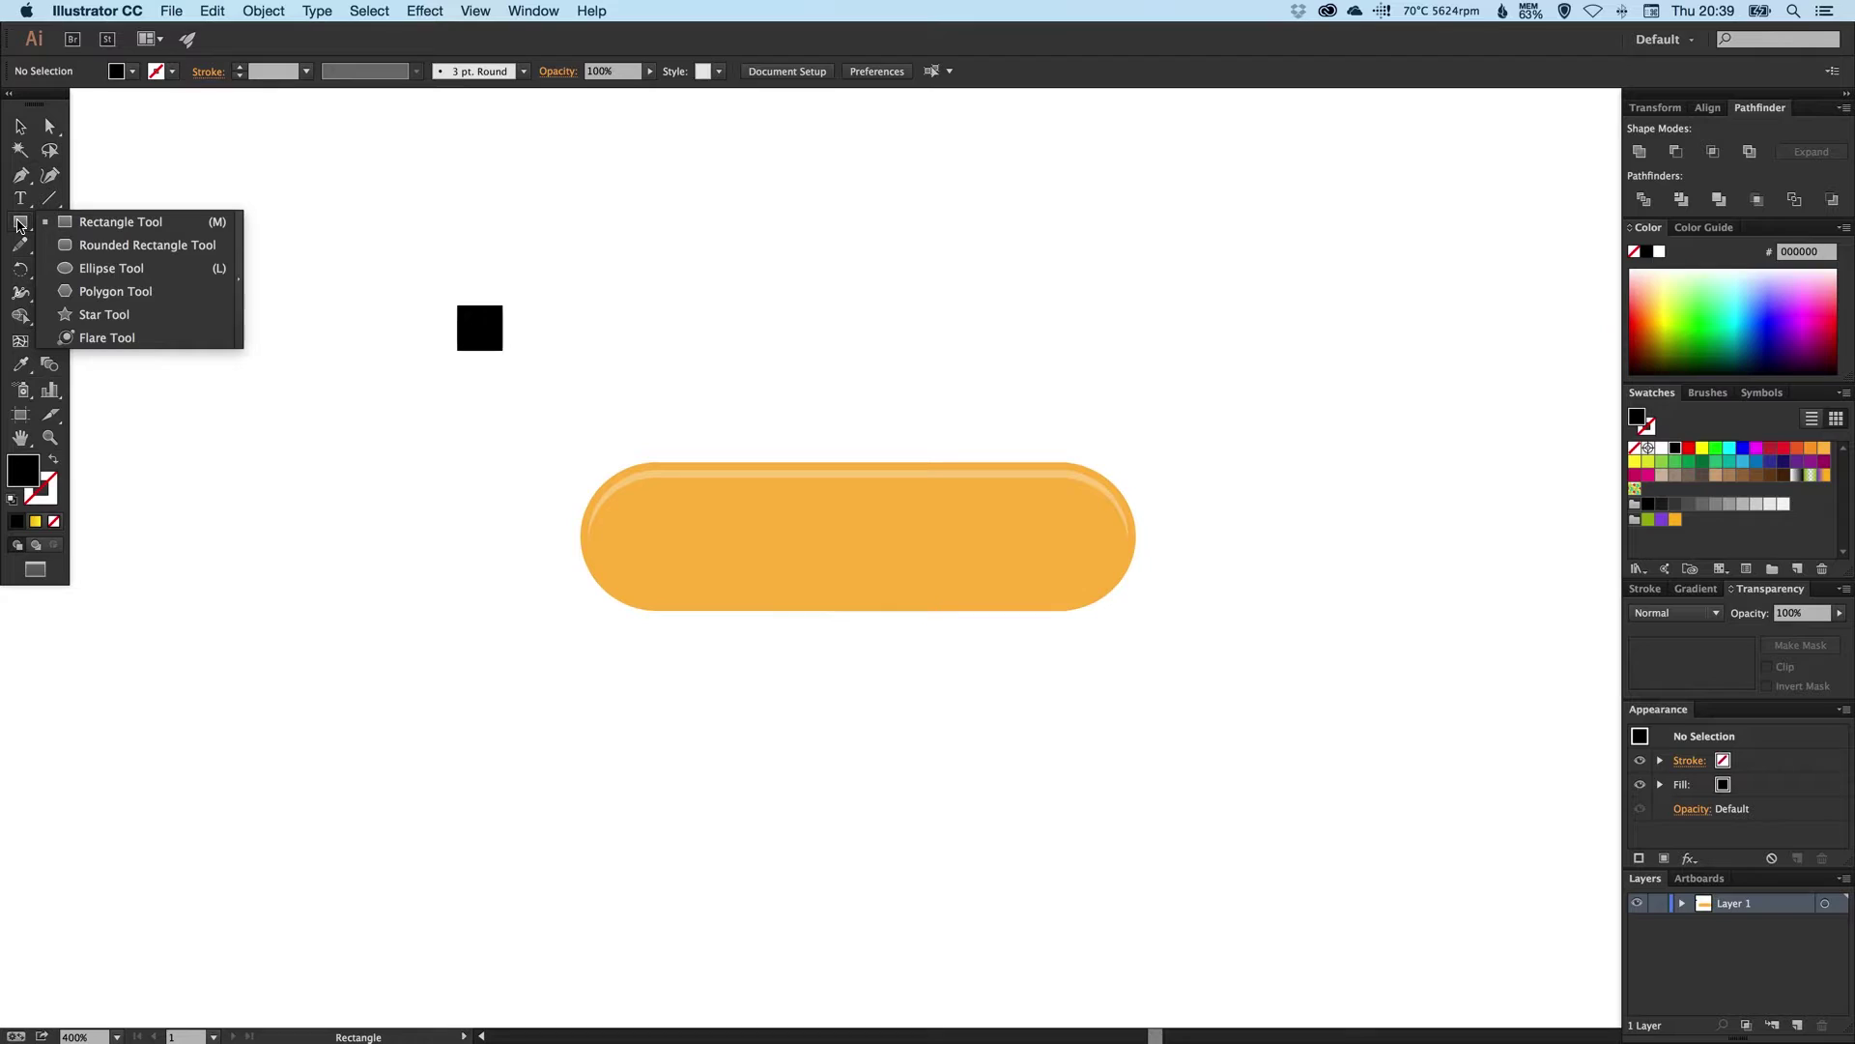
pyautogui.click(115, 294)
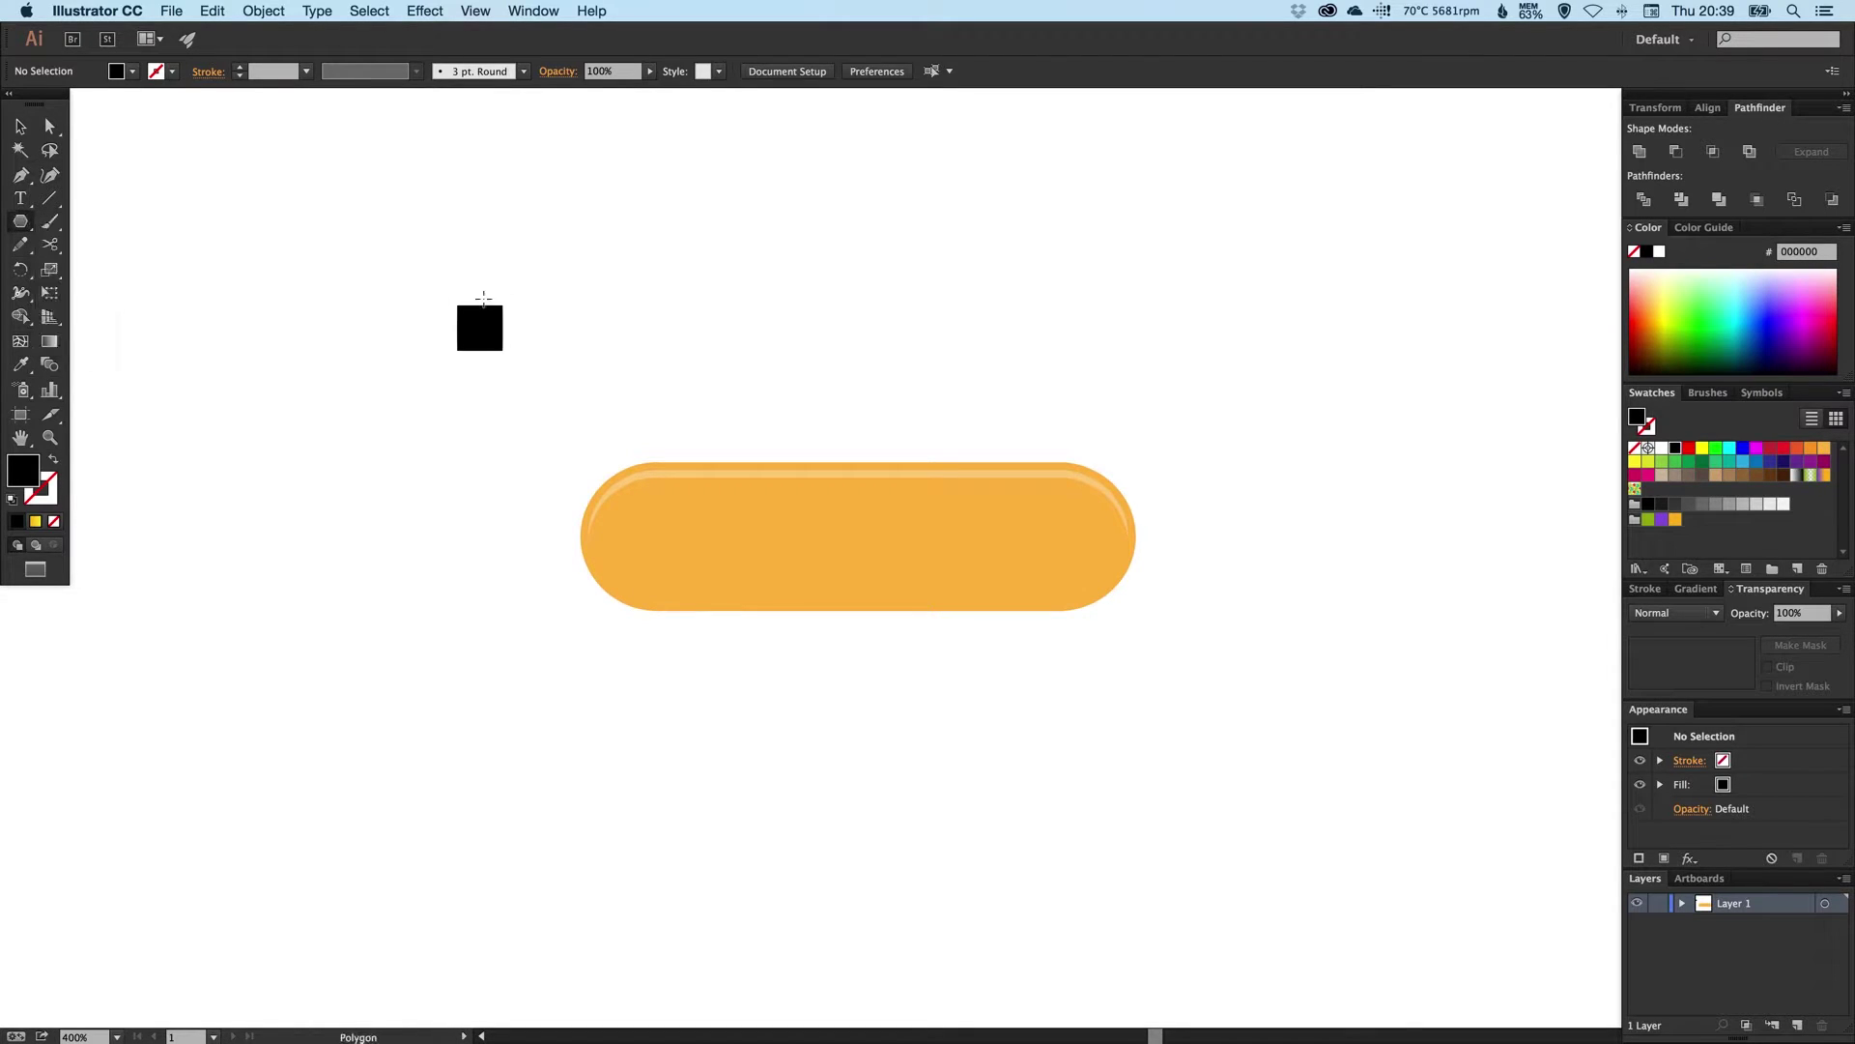
# - Create a three-sided polygon and rotate it so the triangle points right
pyautogui.click(633, 321)
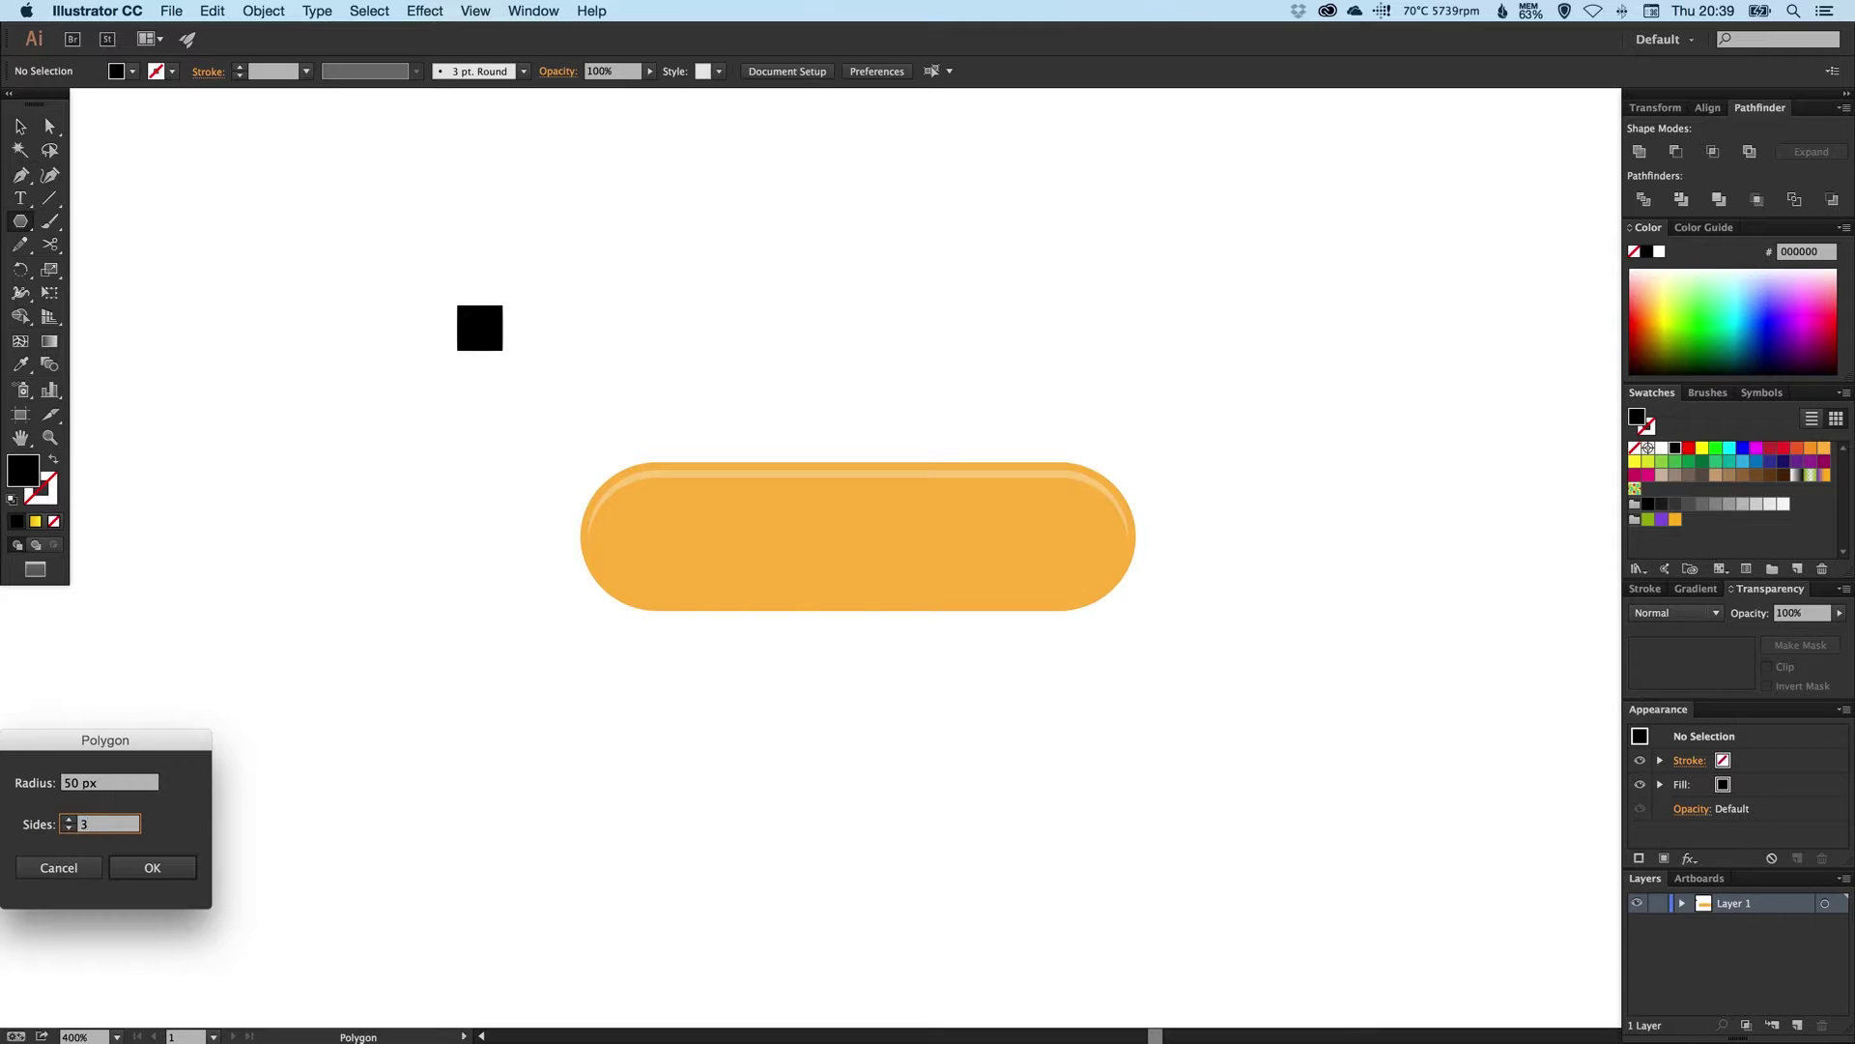
pyautogui.press('Return')
pyautogui.press('v')
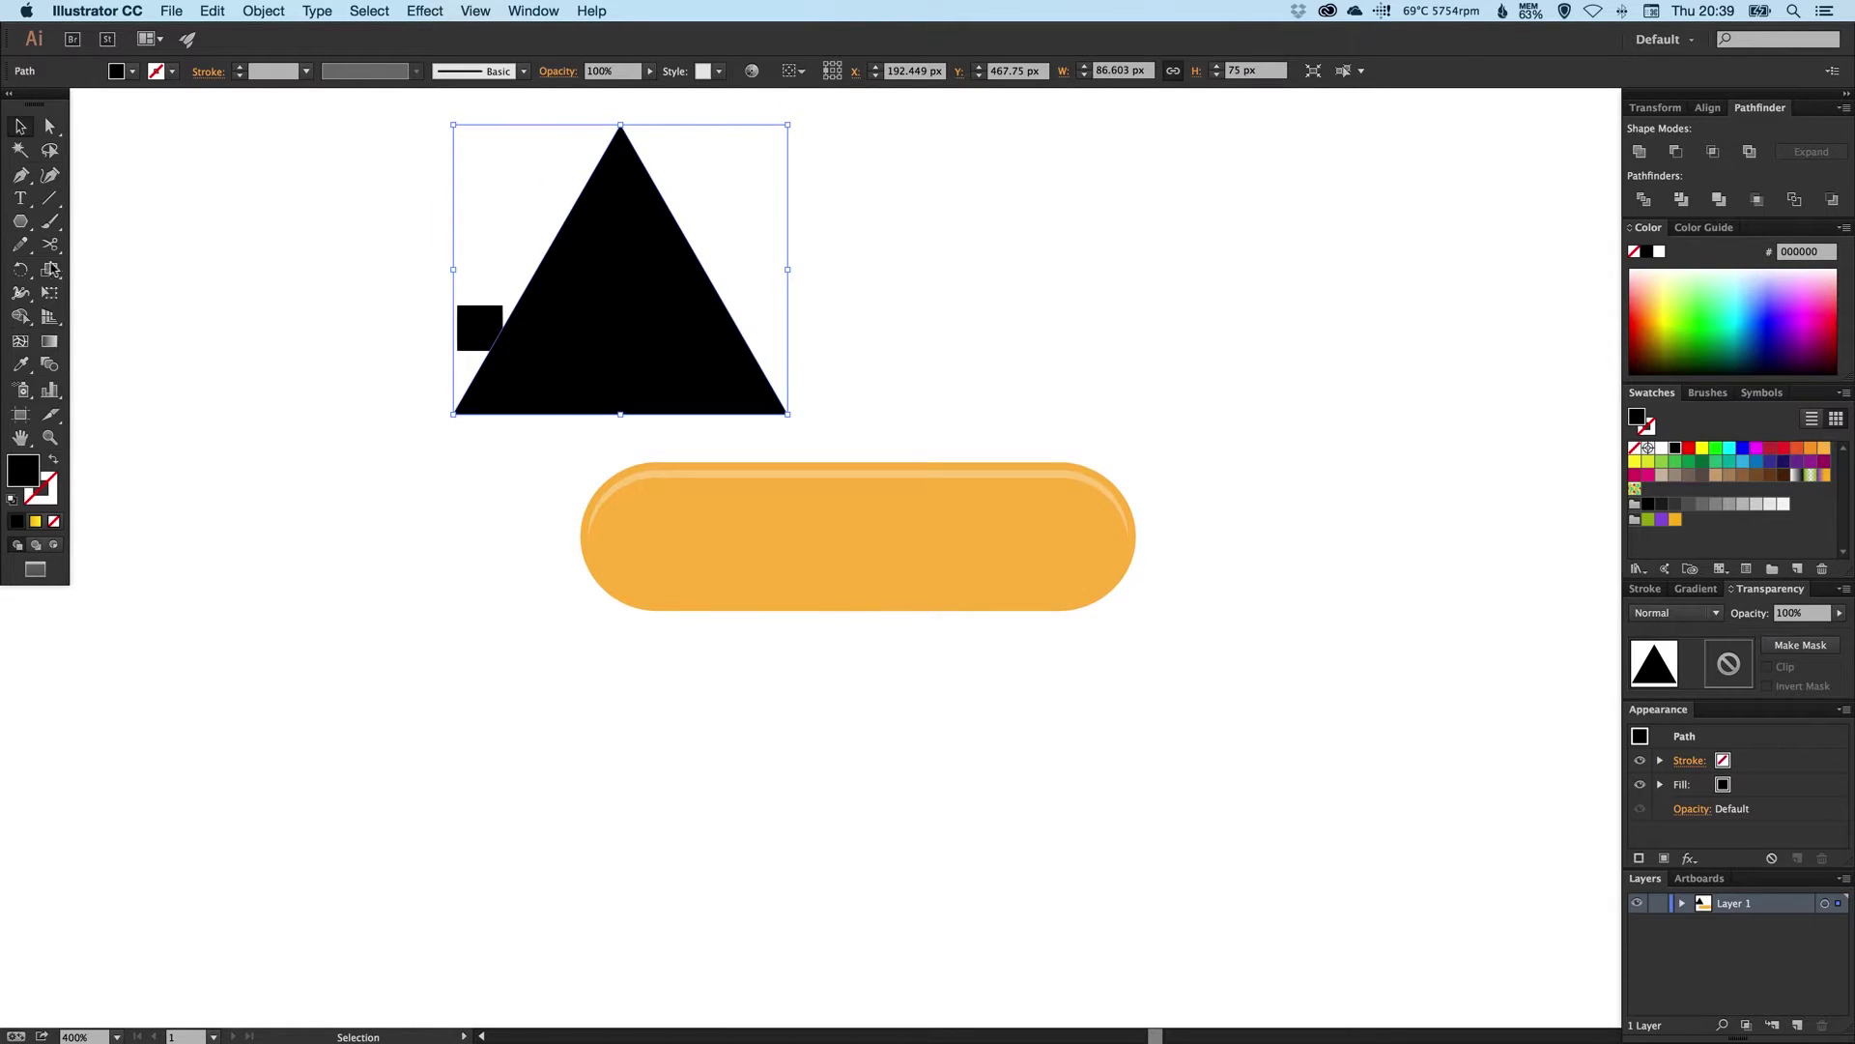
pyautogui.press('r')
pyautogui.moveTo(439, 165); pyautogui.dragTo(782, 234)
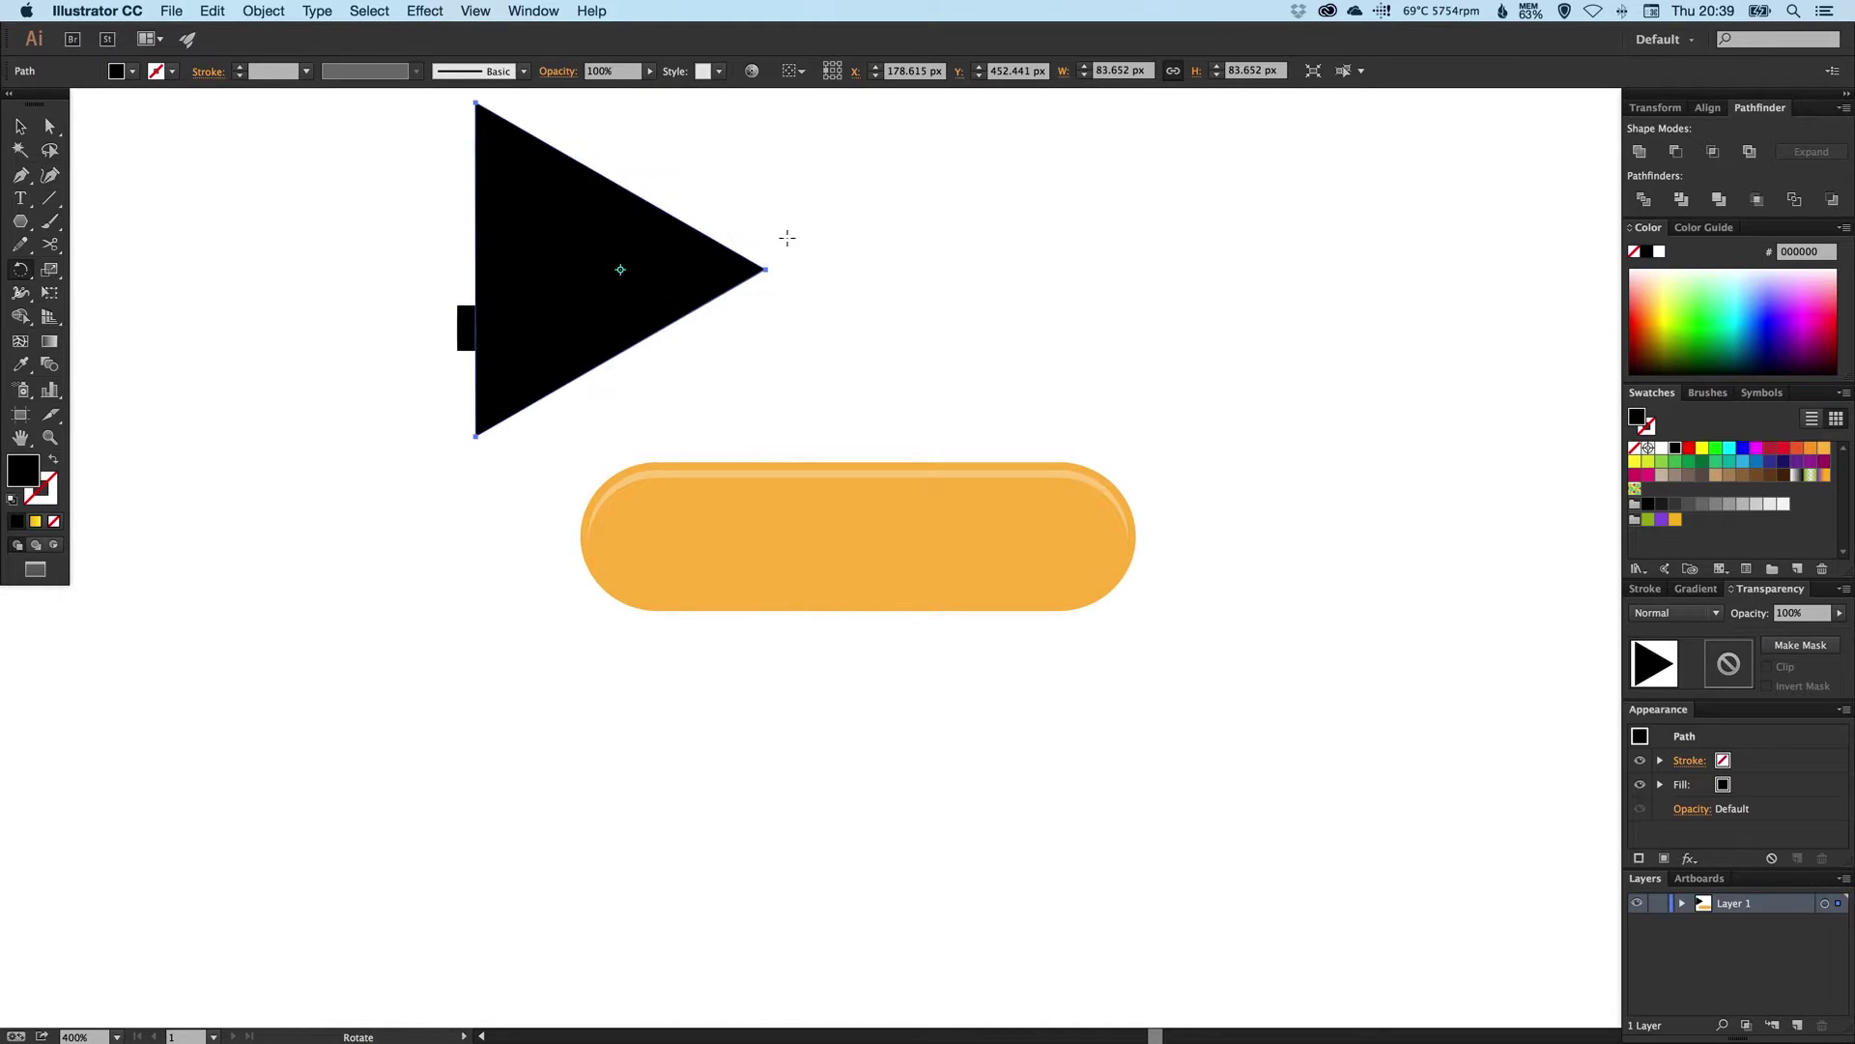
pyautogui.press('v')
# - Scale the triangle down to about 19.524 × 22.545 px and zoom in on it beside the square
pyautogui.press('s')
pyautogui.moveTo(737, 158); pyautogui.dragTo(651, 241)
pyautogui.moveTo(730, 190); pyautogui.dragTo(688, 207)
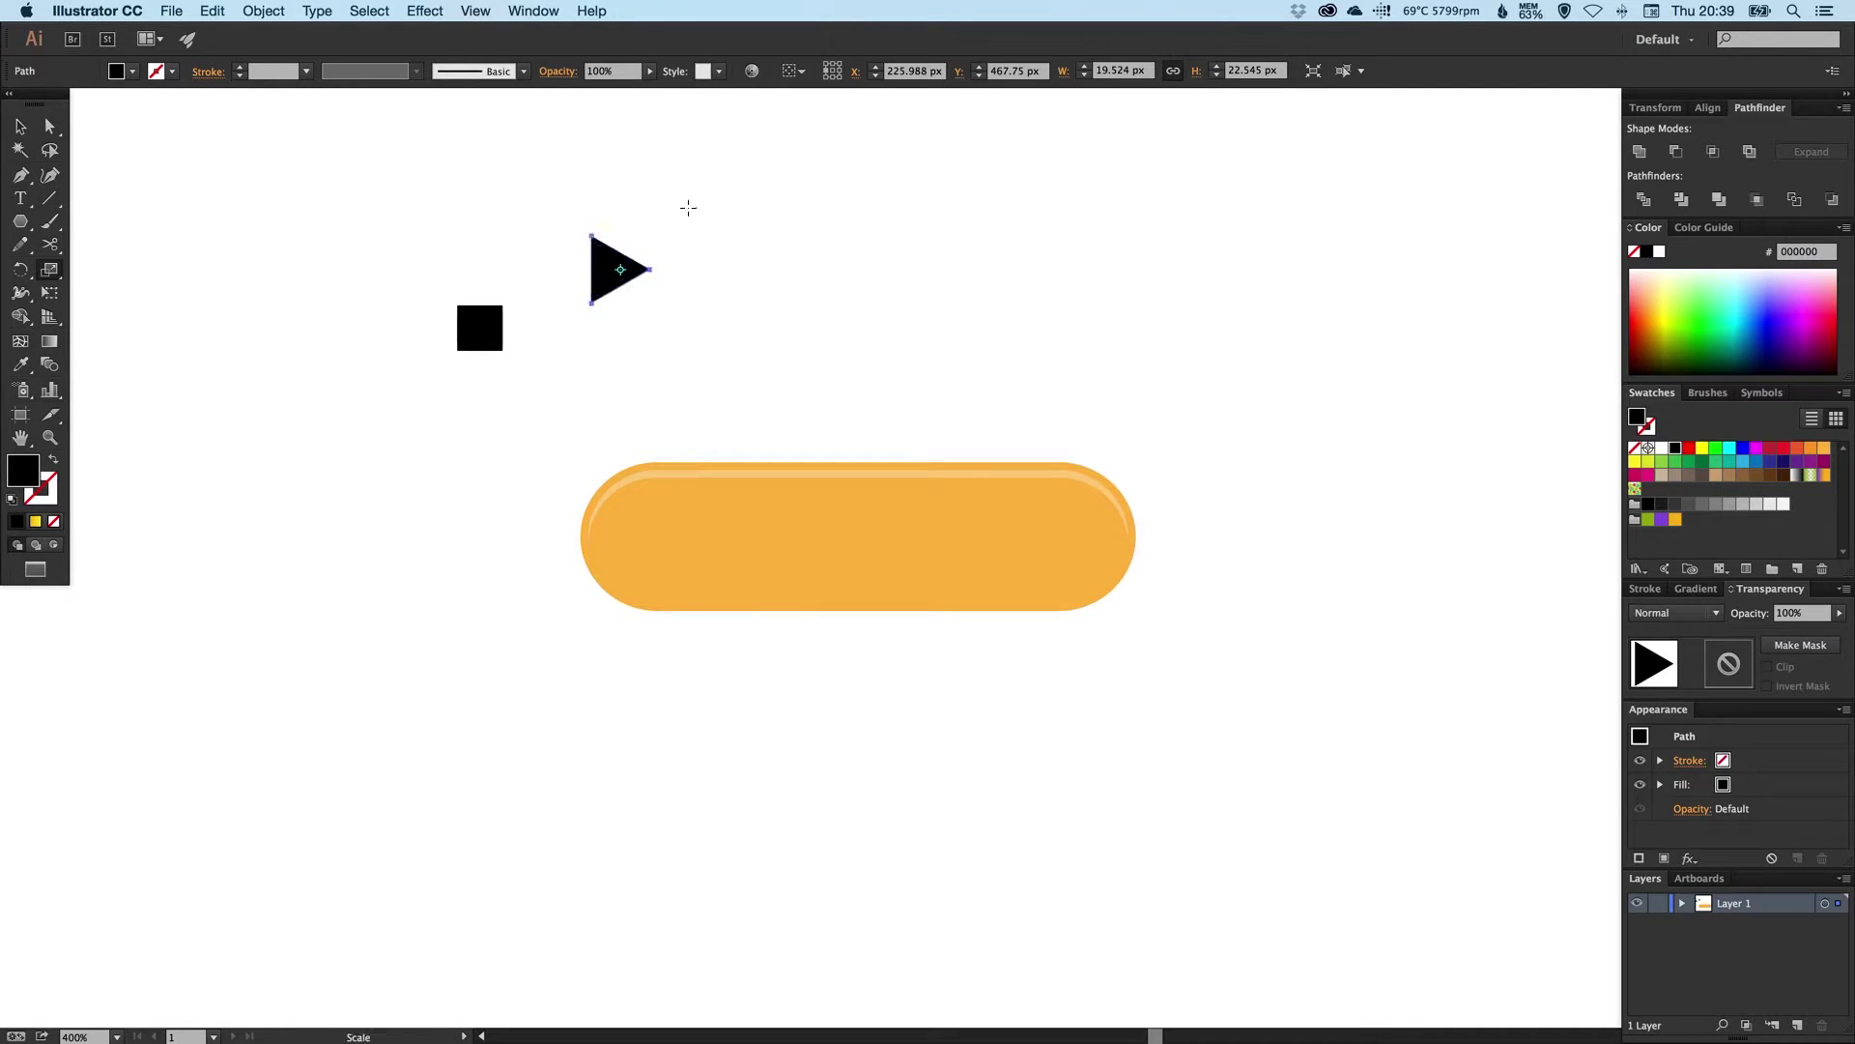
pyautogui.press('z')
pyautogui.moveTo(377, 182); pyautogui.dragTo(682, 381)
pyautogui.press('v')
pyautogui.click(870, 405)
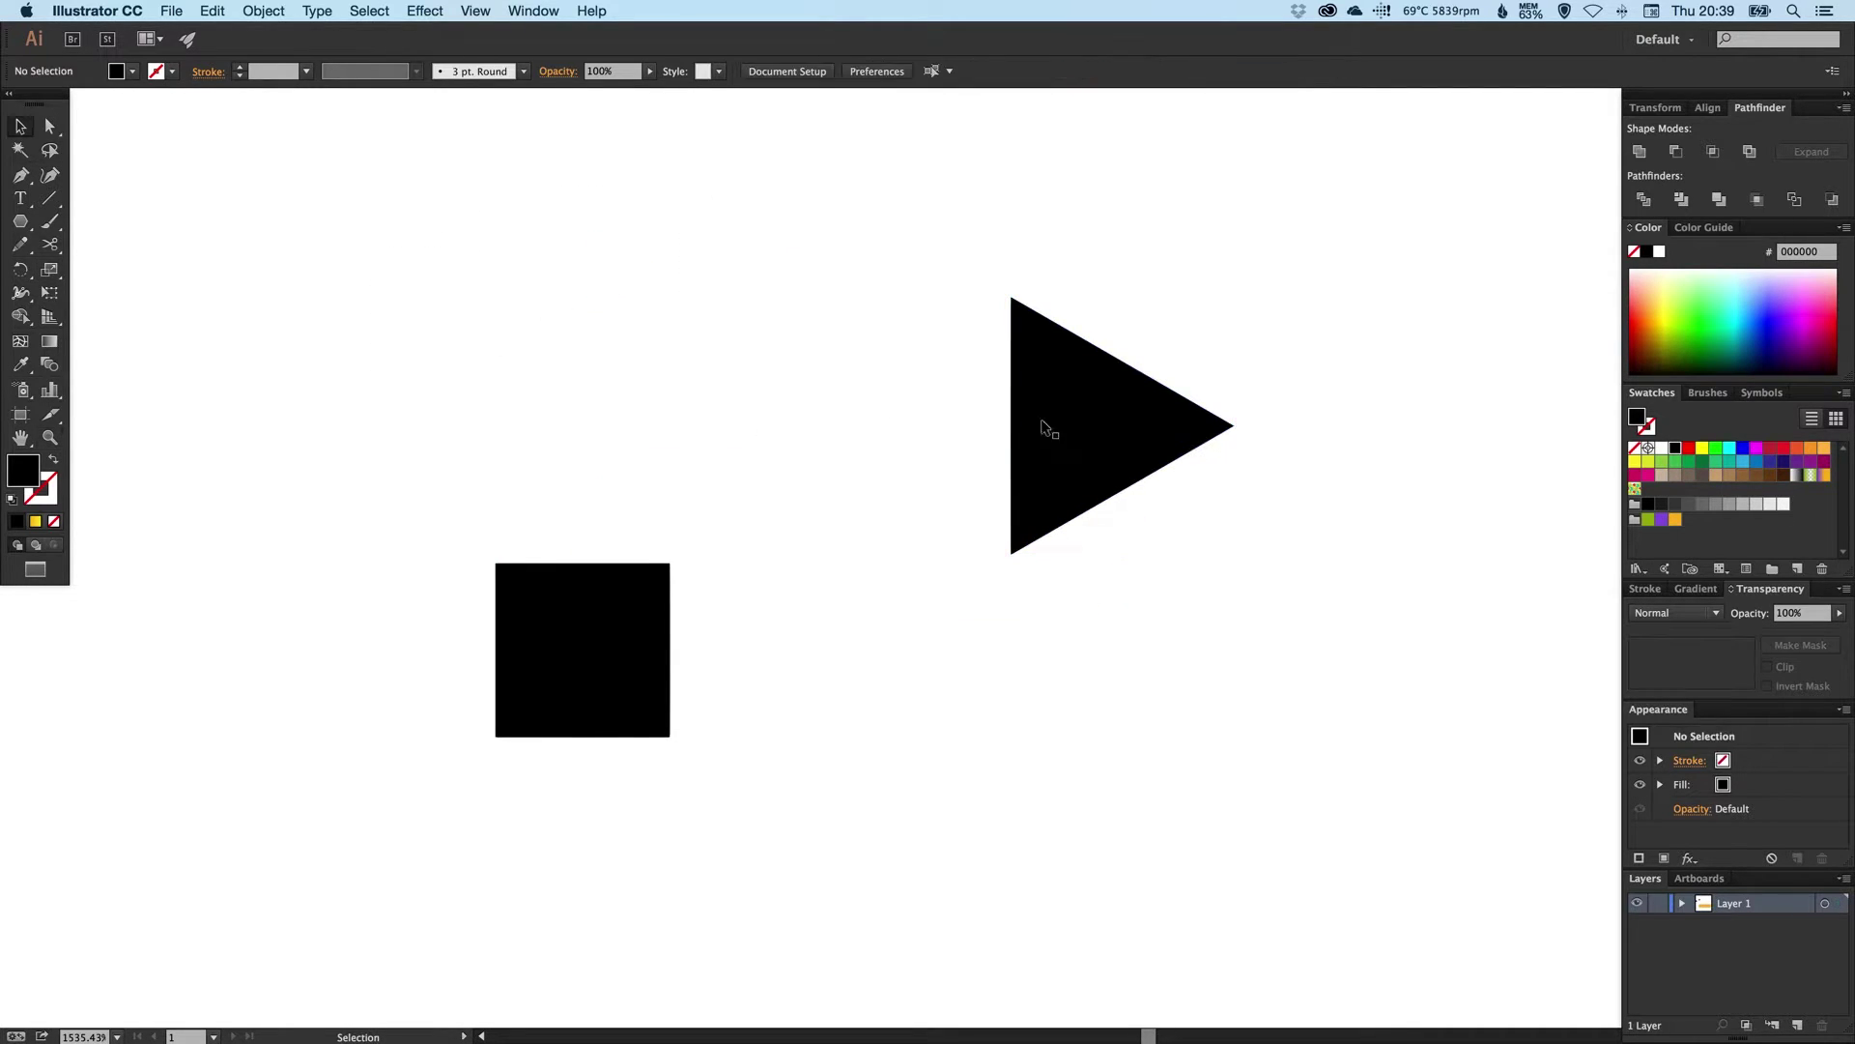
# - Butt the triangle against the right side of the black square
pyautogui.moveTo(1099, 428); pyautogui.dragTo(905, 614)
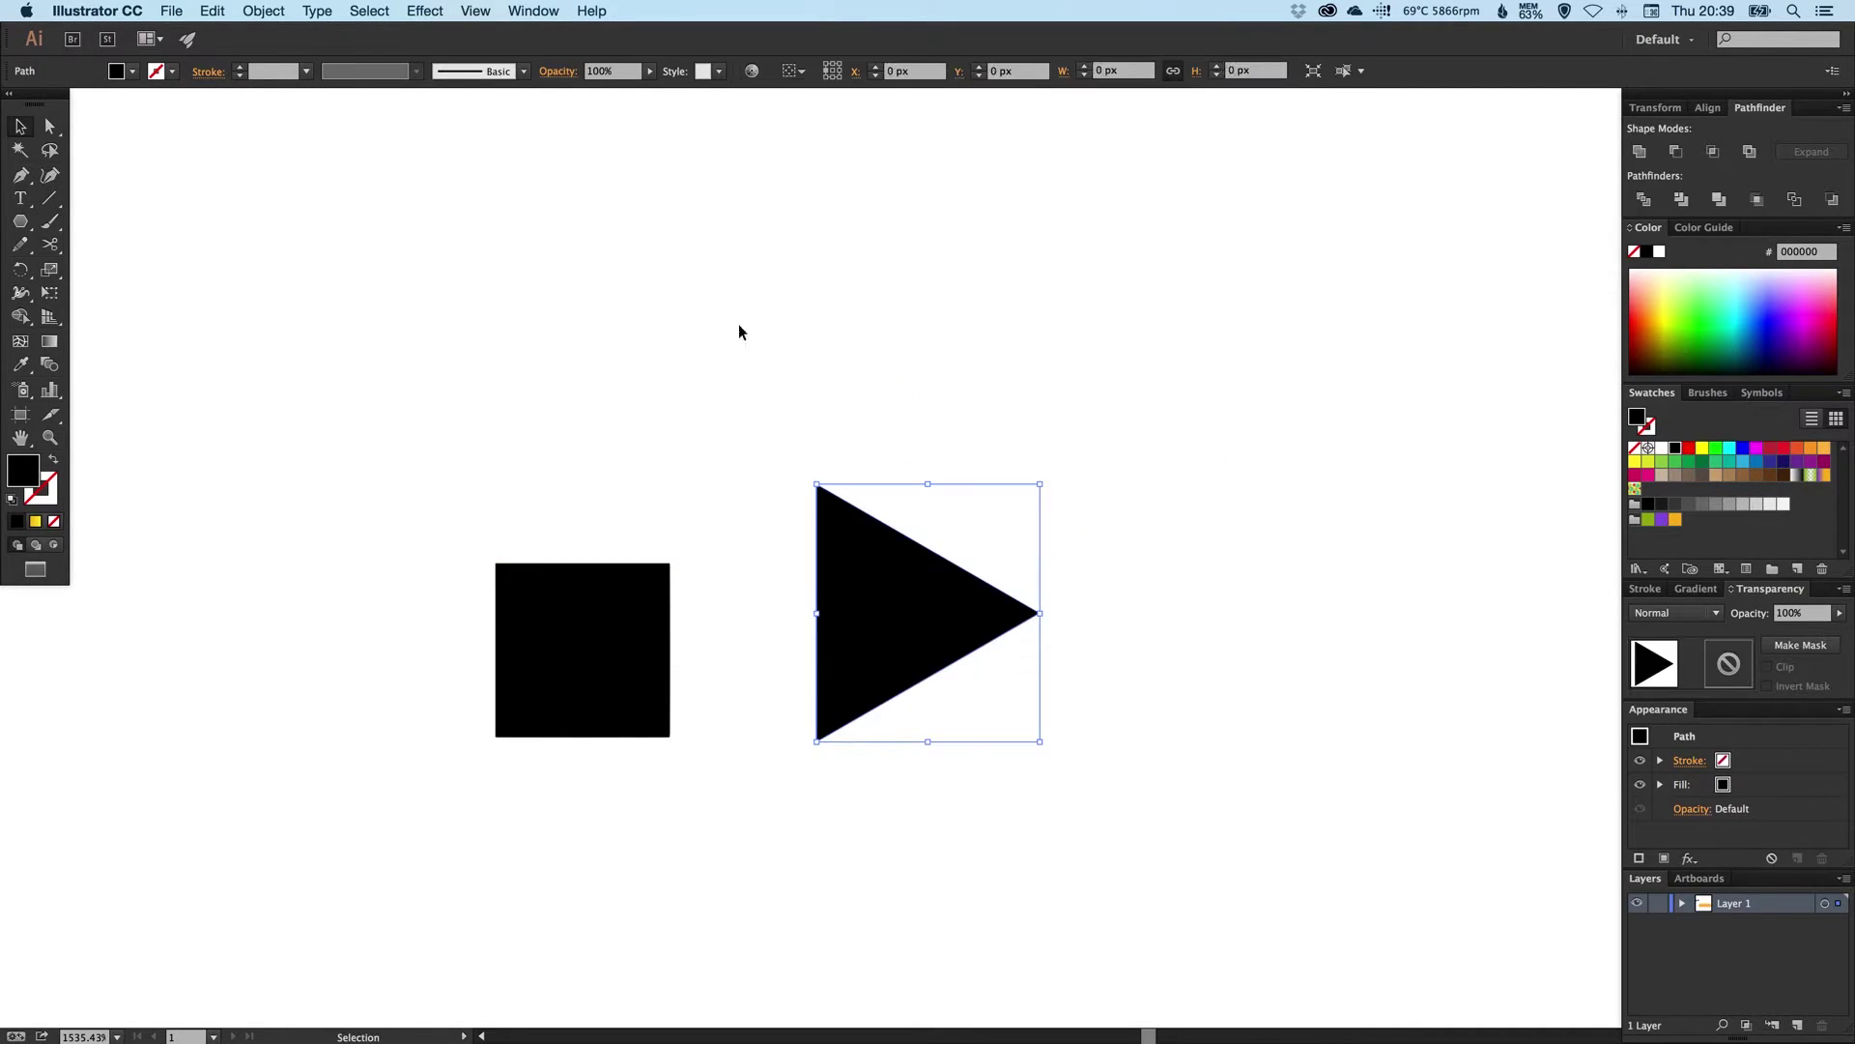
pyautogui.click(475, 10)
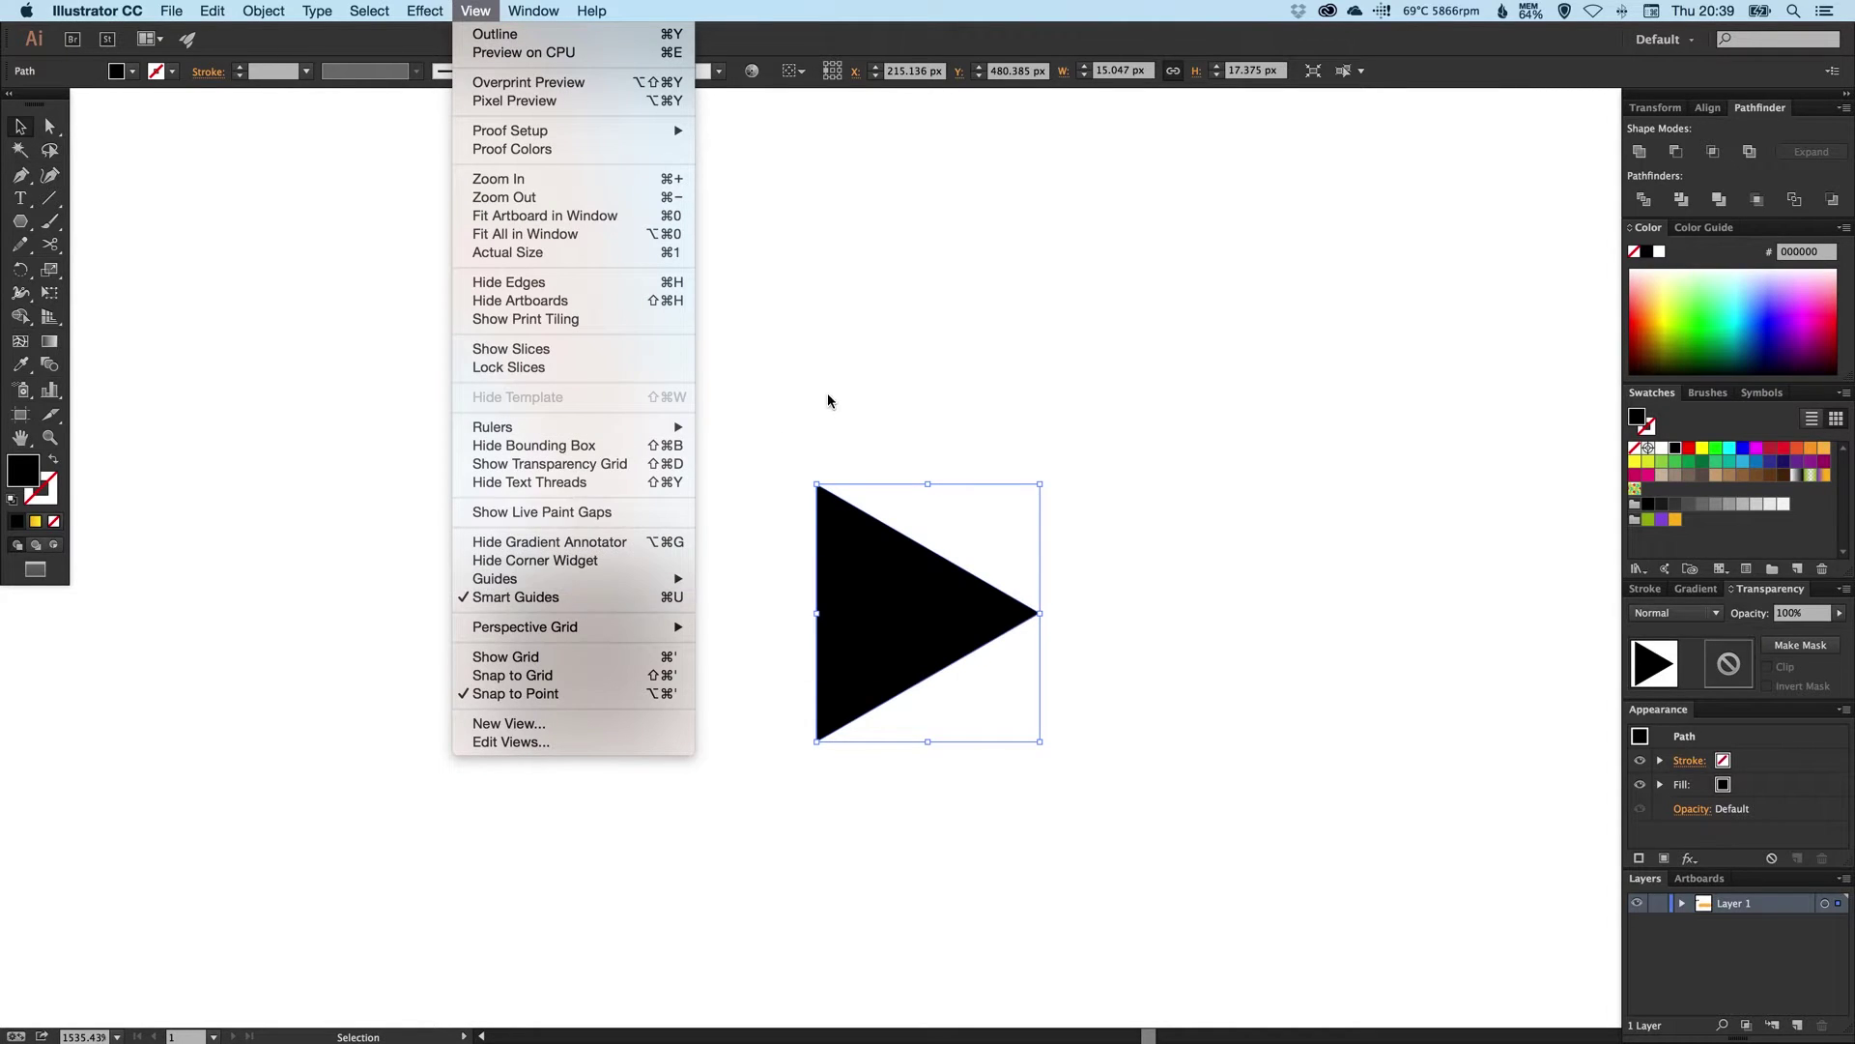
pyautogui.click(831, 425)
pyautogui.moveTo(937, 615); pyautogui.dragTo(806, 651)
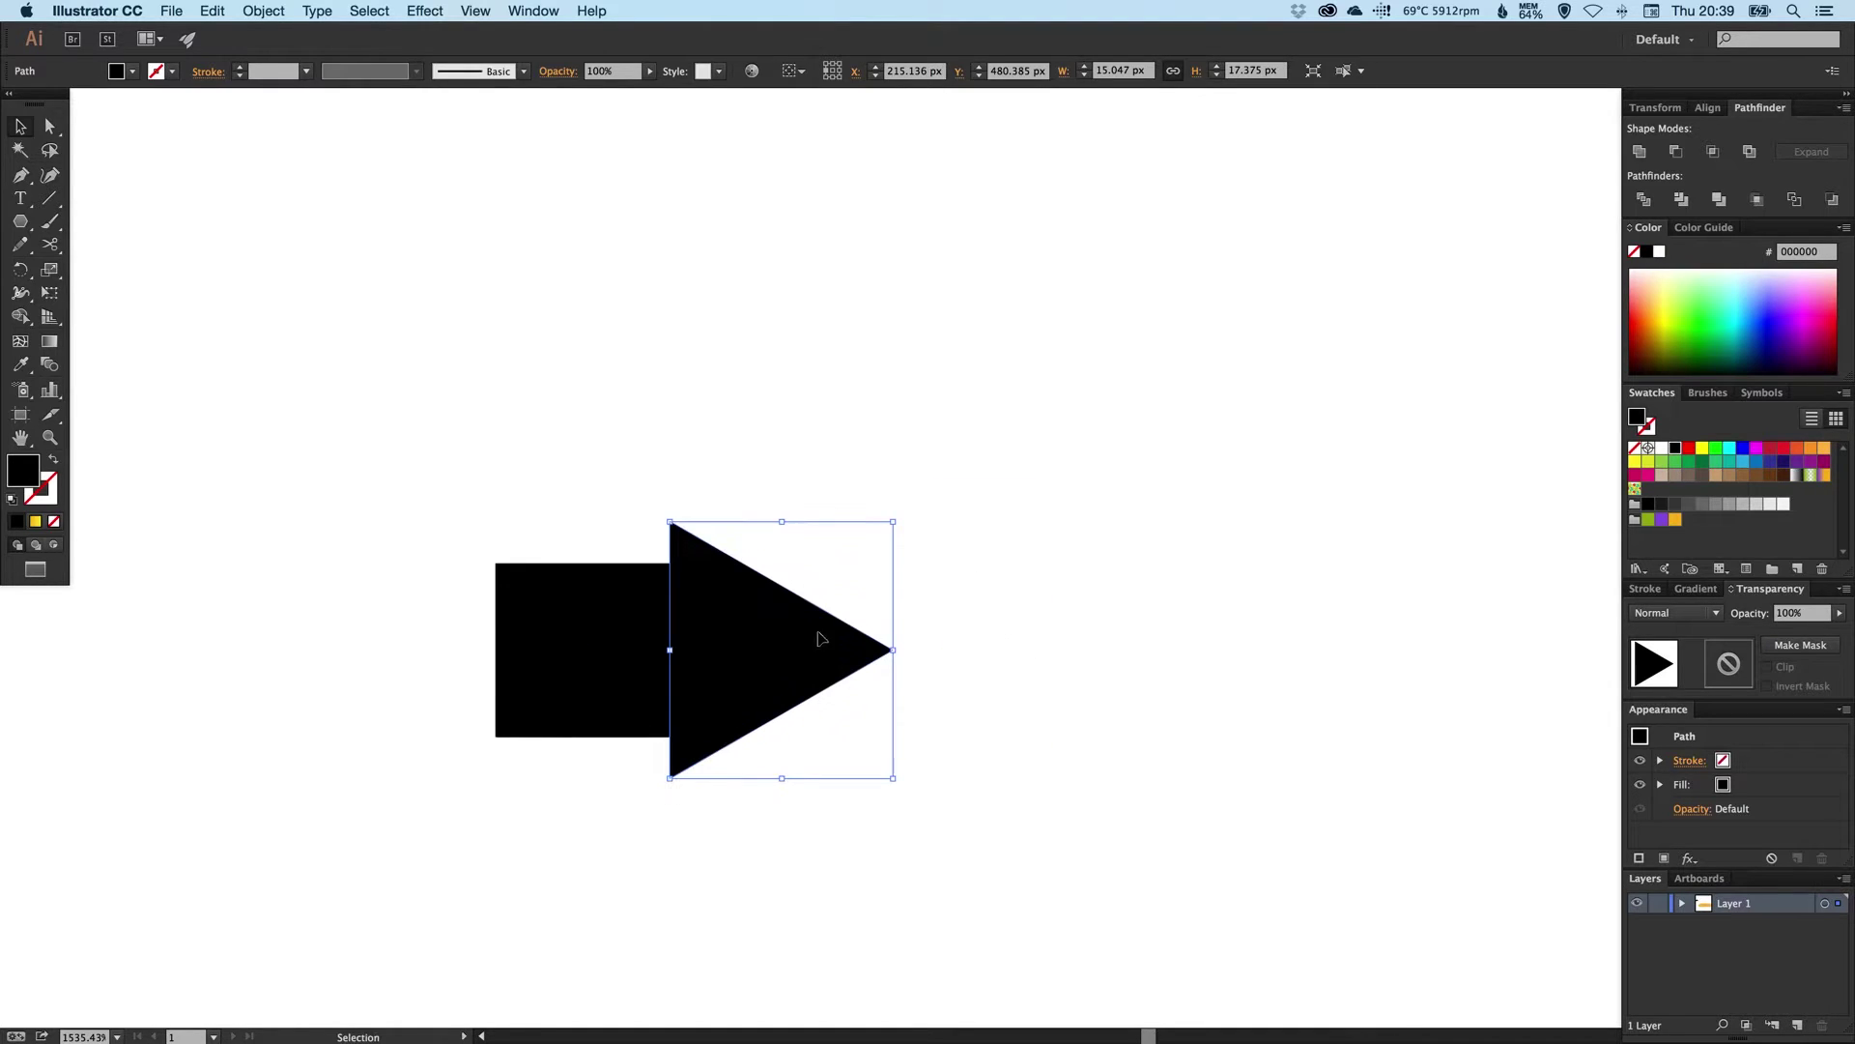
pyautogui.click(624, 517)
# - Select the square and triangle together and align their vertical centres
pyautogui.moveTo(583, 486); pyautogui.dragTo(758, 643)
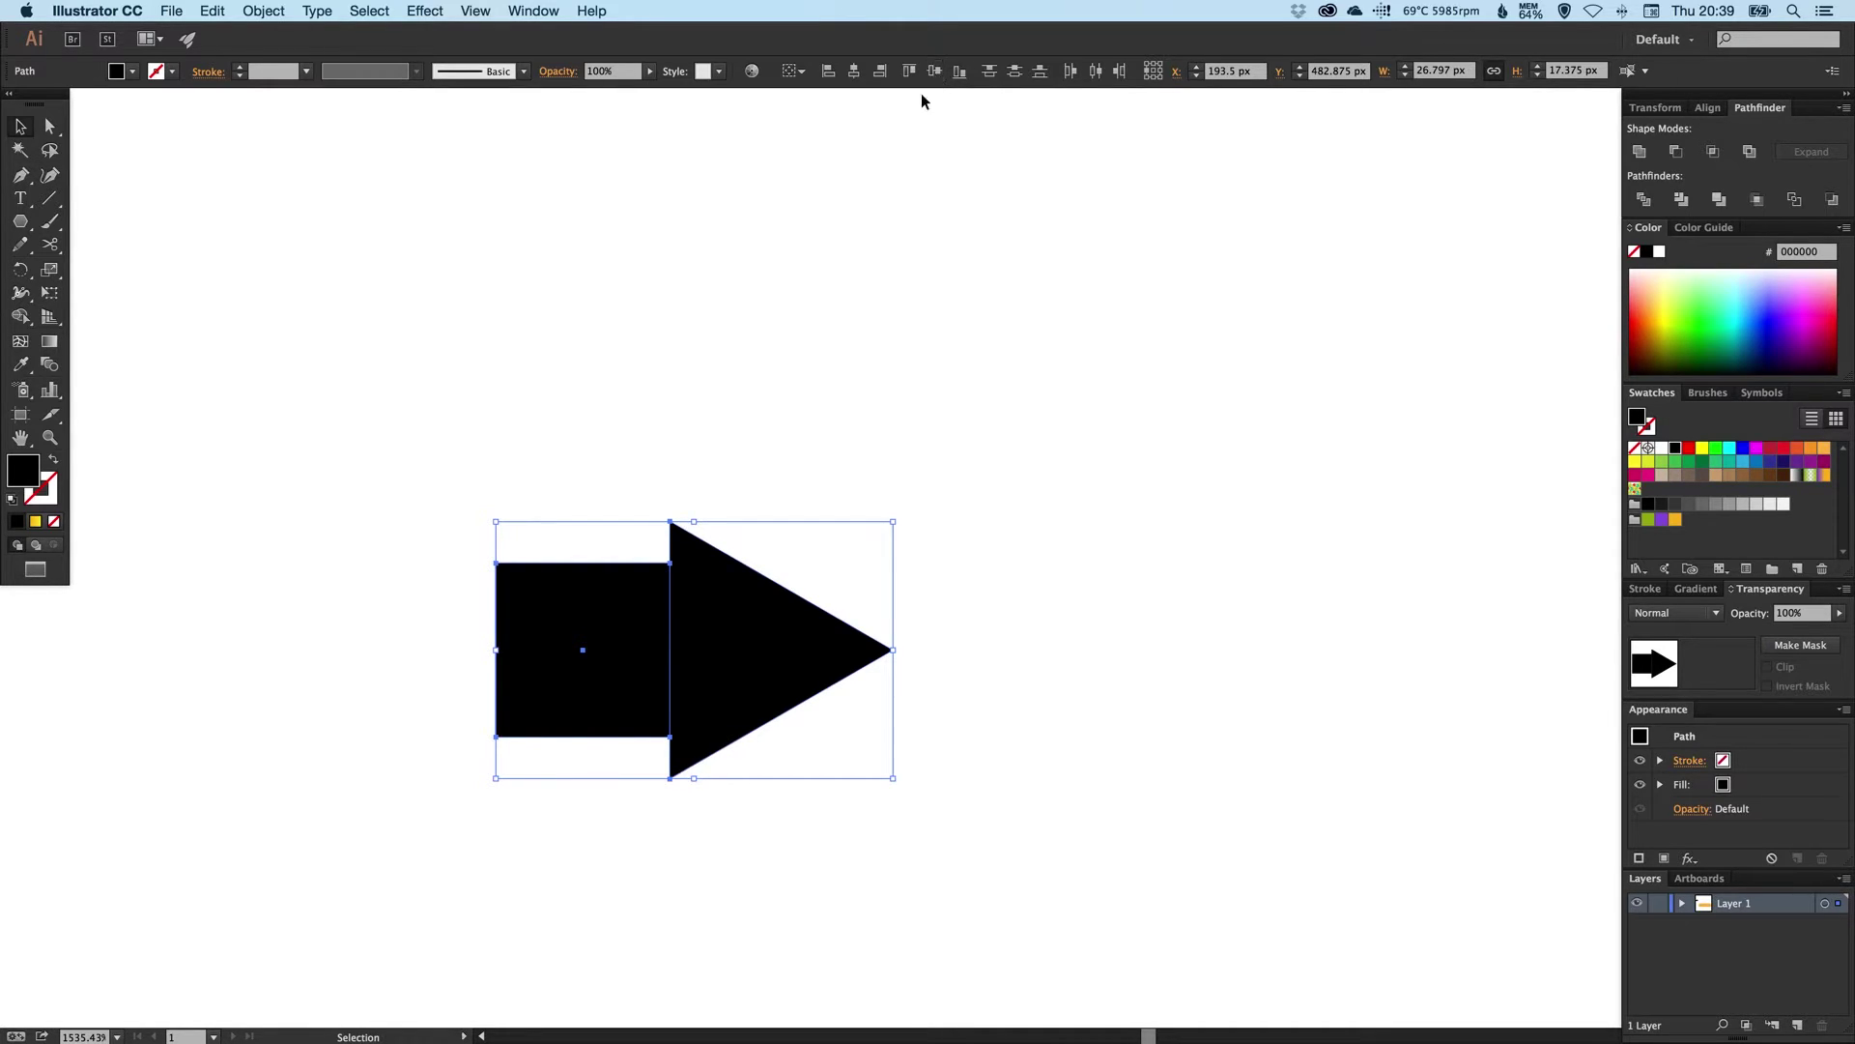
pyautogui.click(642, 539)
pyautogui.moveTo(616, 605); pyautogui.dragTo(615, 592)
pyautogui.moveTo(615, 490); pyautogui.dragTo(745, 636)
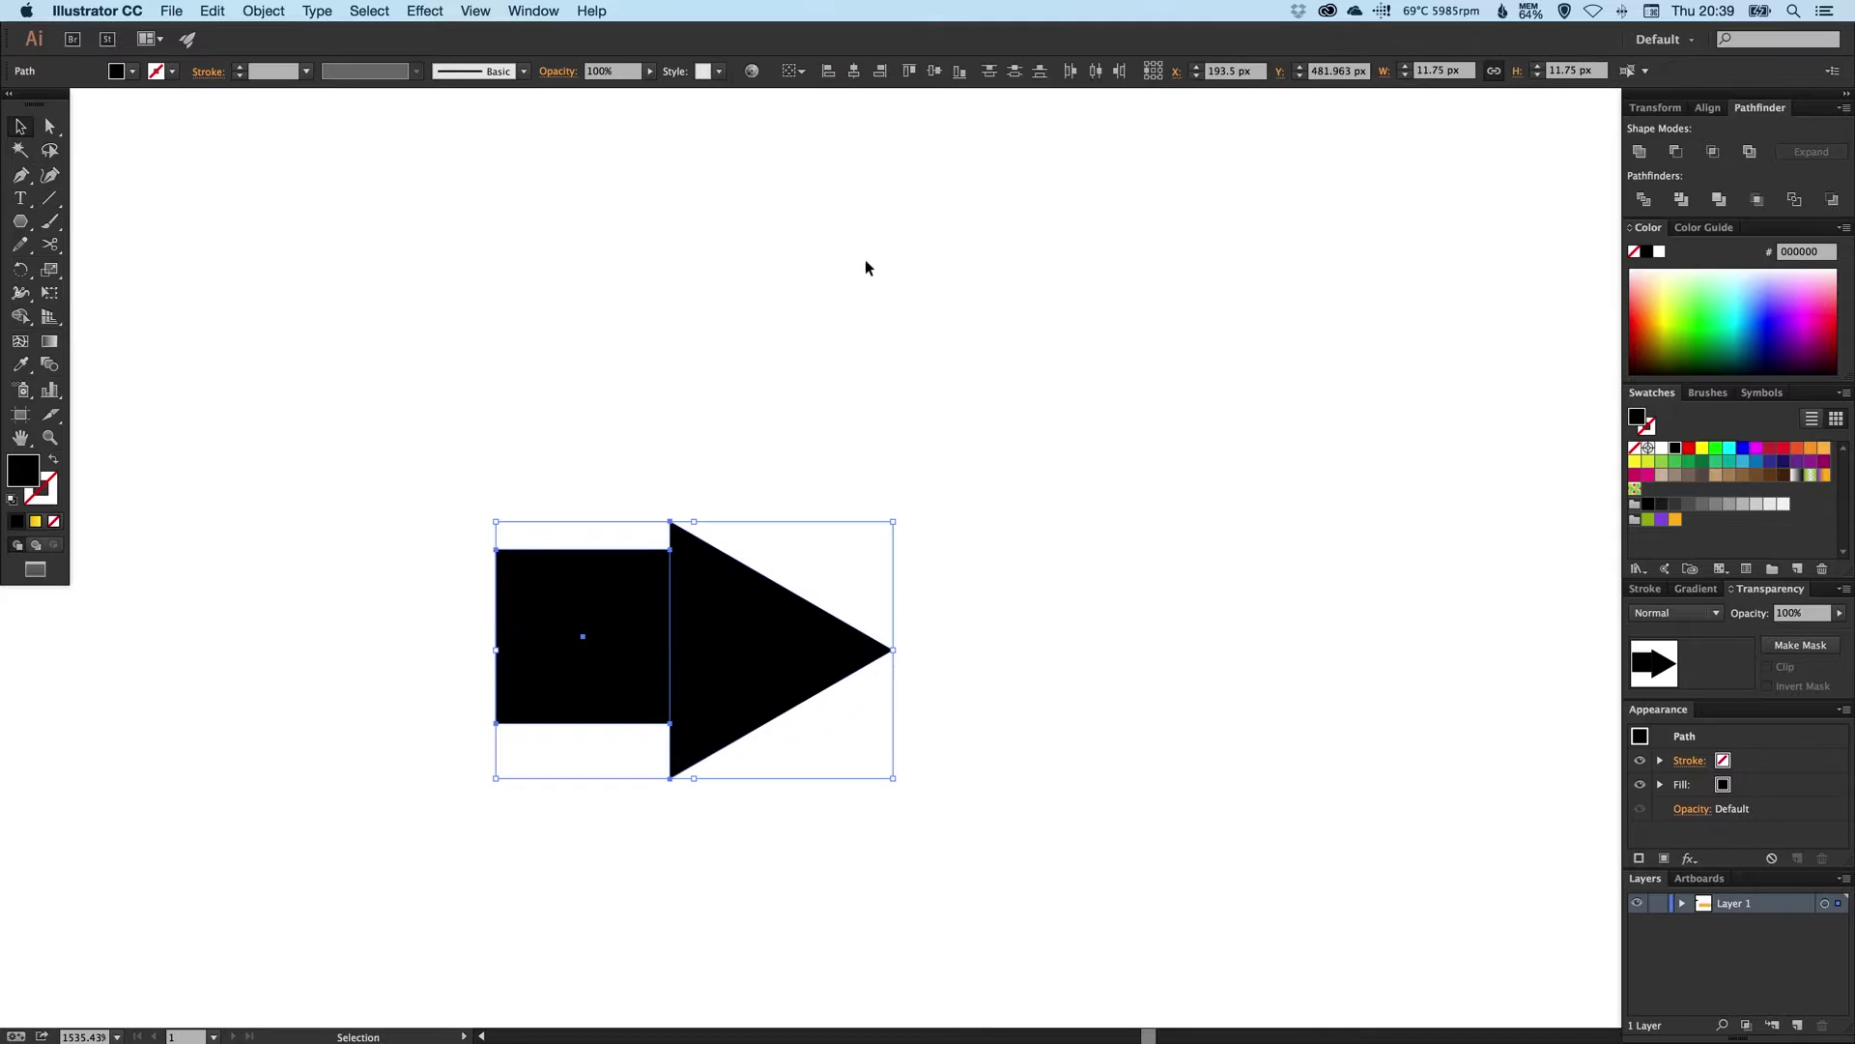
pyautogui.click(935, 74)
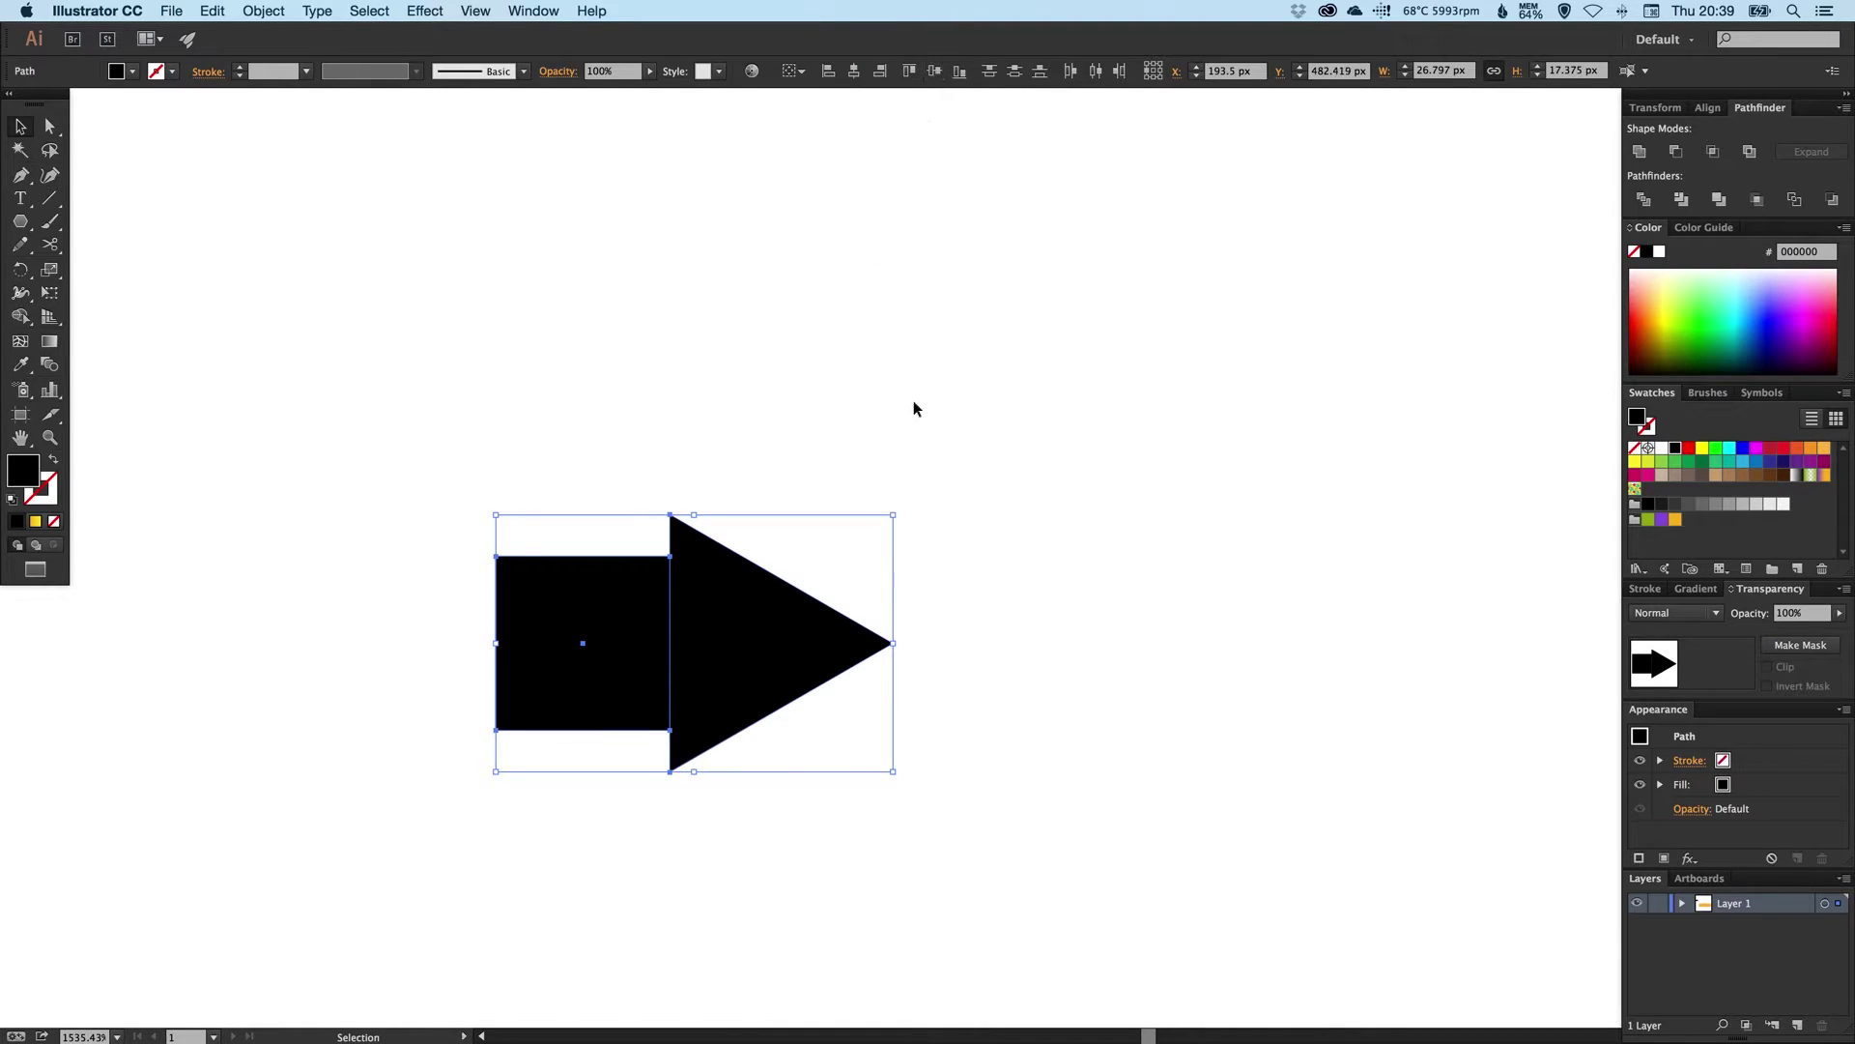
pyautogui.click(1009, 504)
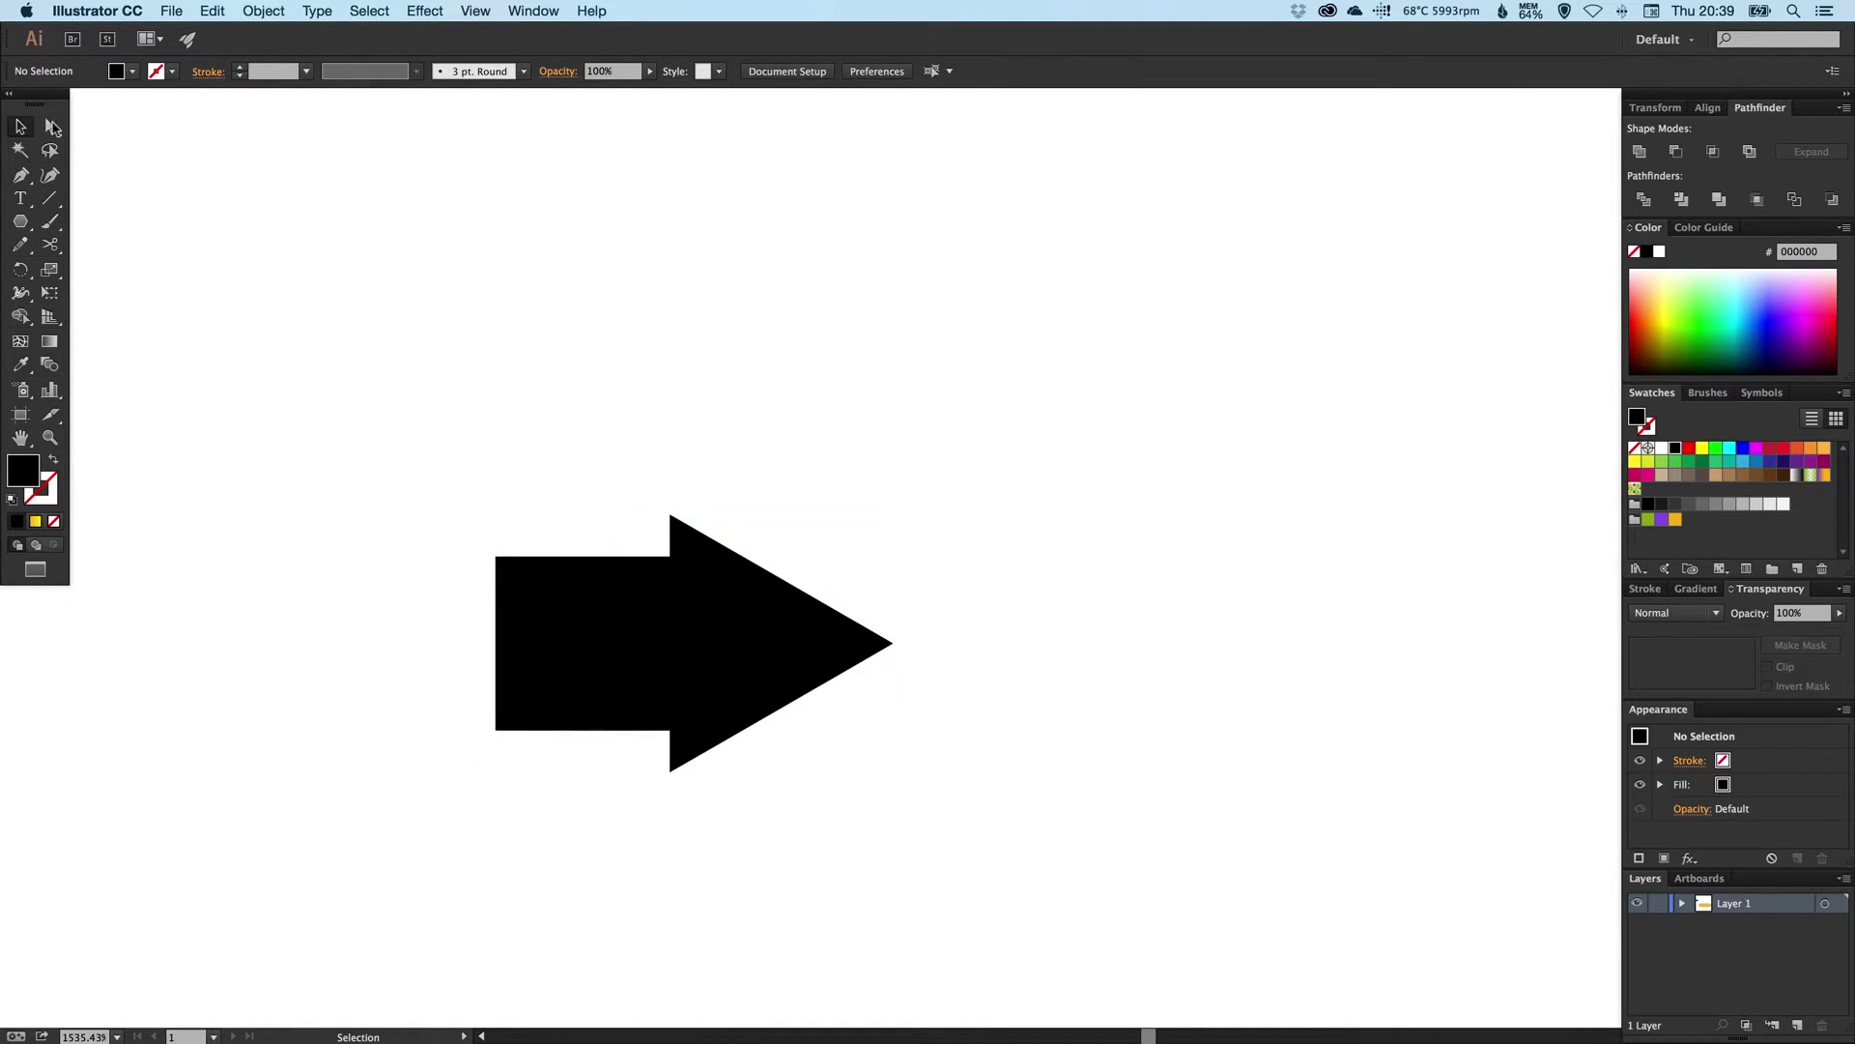
# - Pull the arrow's tip anchor left to shorten the arrowhead
pyautogui.moveTo(892, 643); pyautogui.dragTo(805, 642)
pyautogui.press('v')
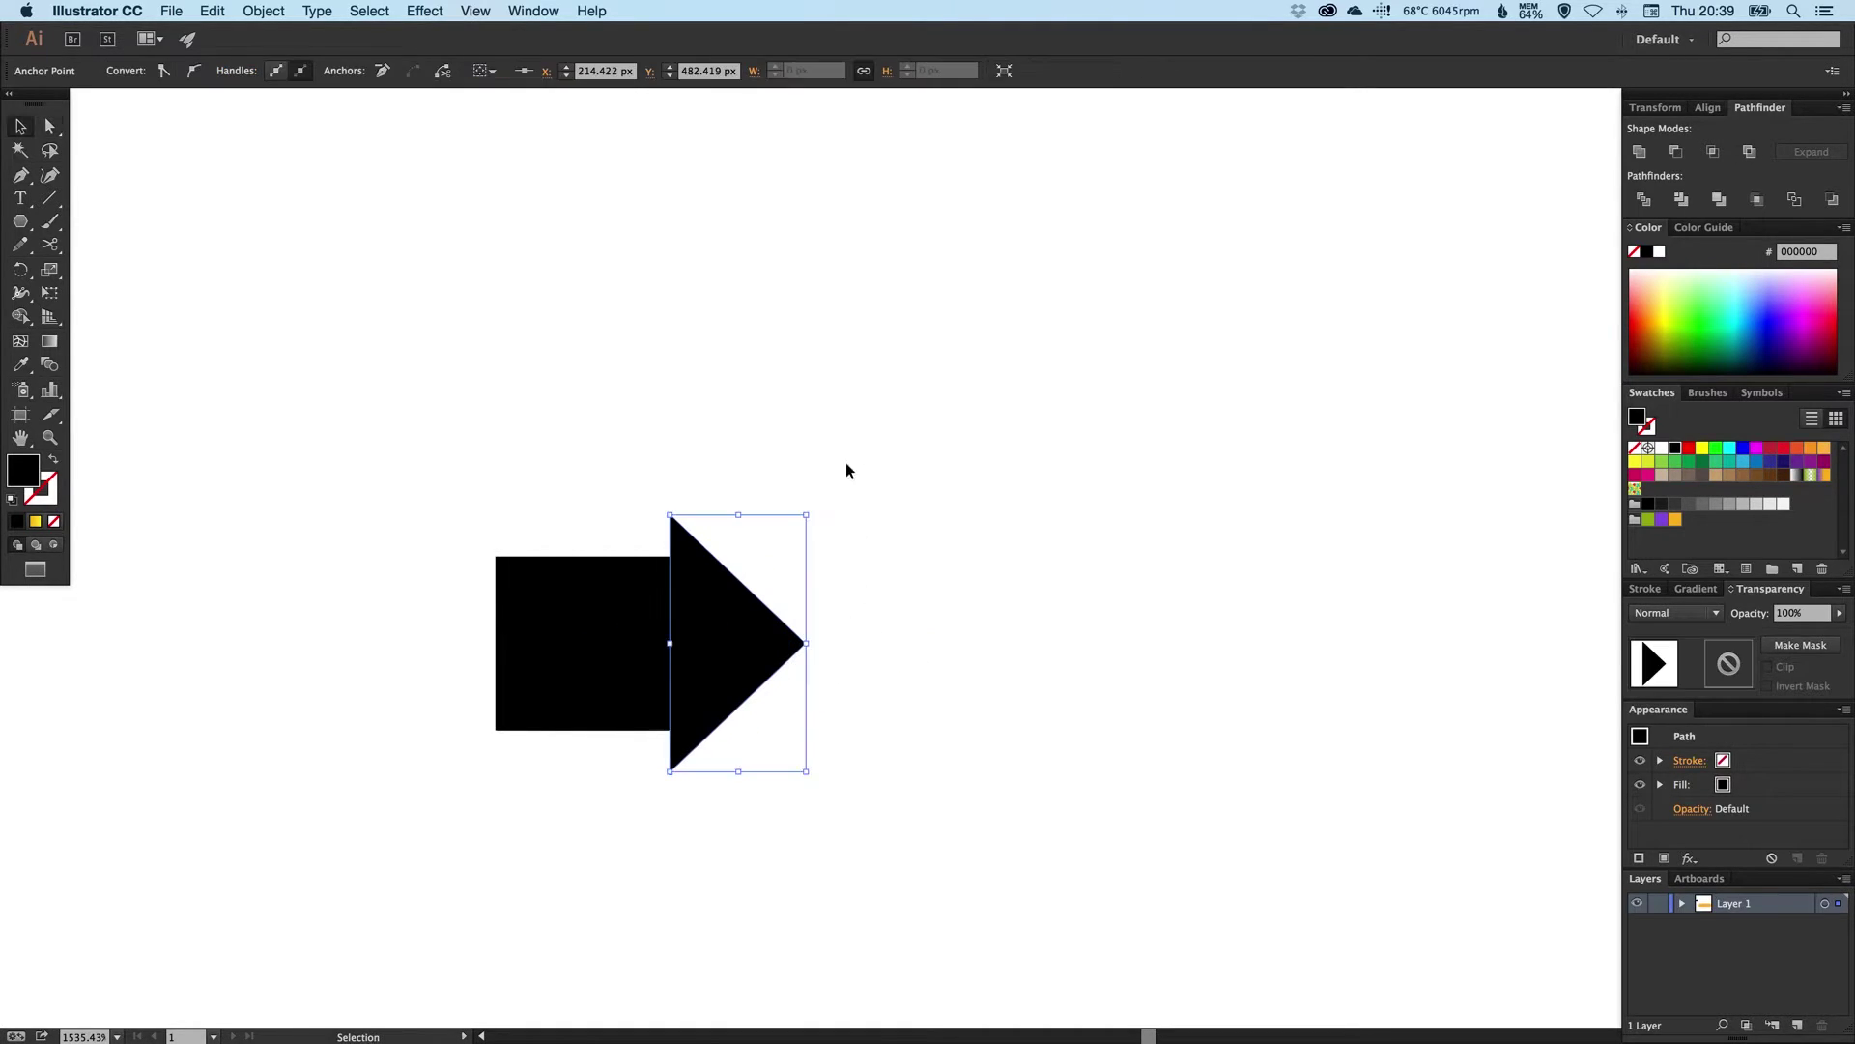
pyautogui.click(817, 489)
# - Move the square's two left anchors right to narrow the shaft to 9.845 px
pyautogui.press('a')
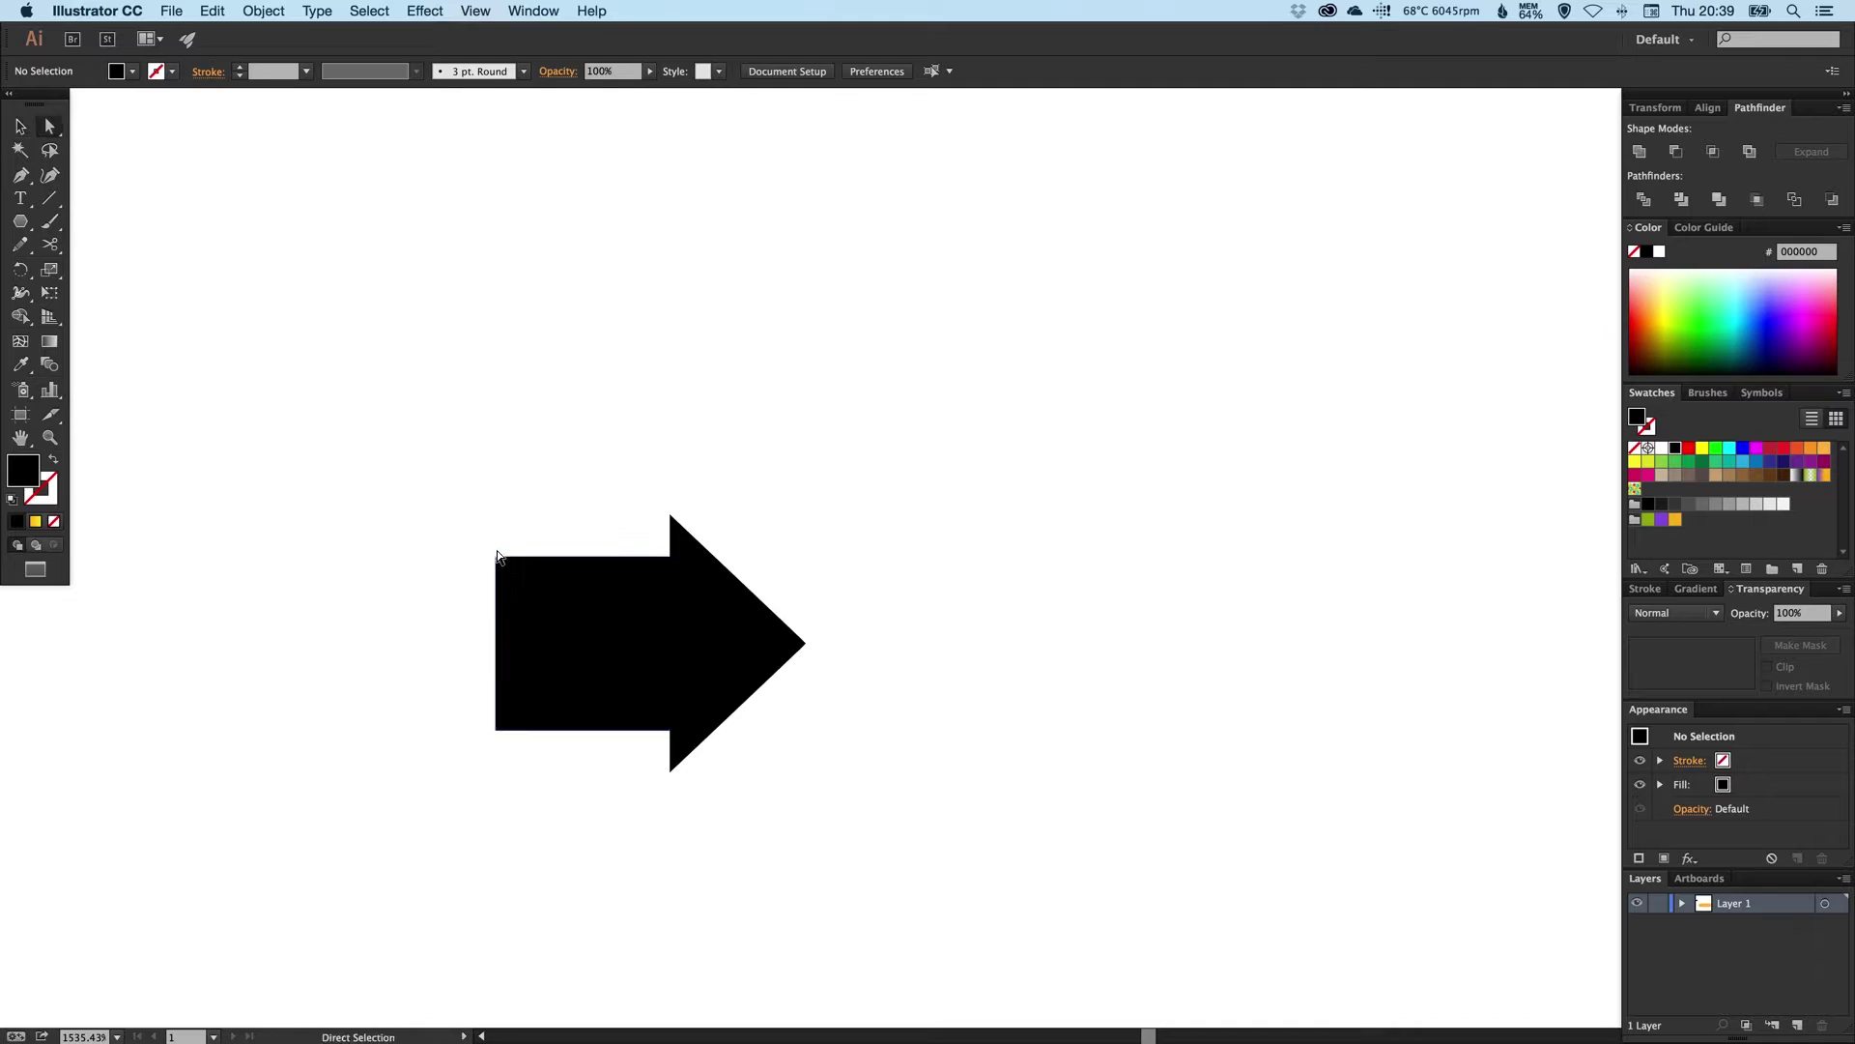
pyautogui.click(495, 557)
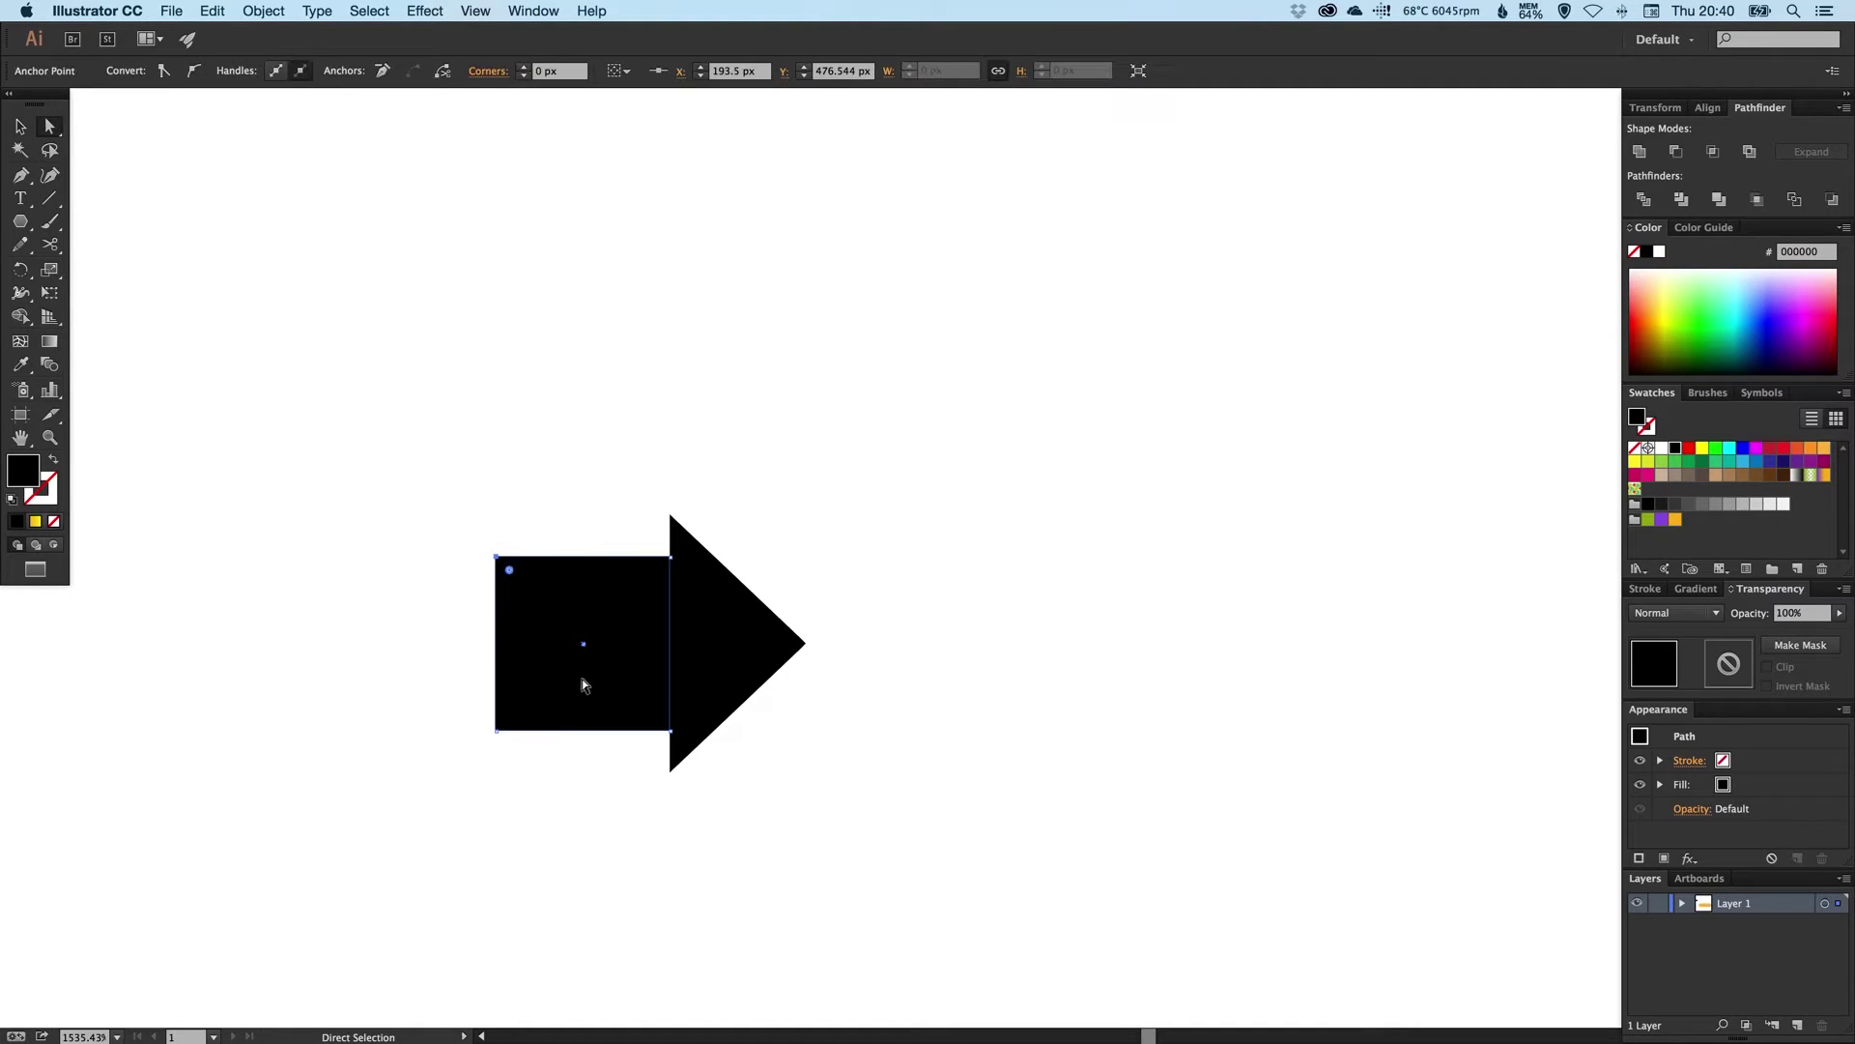
pyautogui.keyDown('shift'); pyautogui.click(497, 731); pyautogui.keyUp('shift')
pyautogui.moveTo(497, 731); pyautogui.dragTo(529, 734)
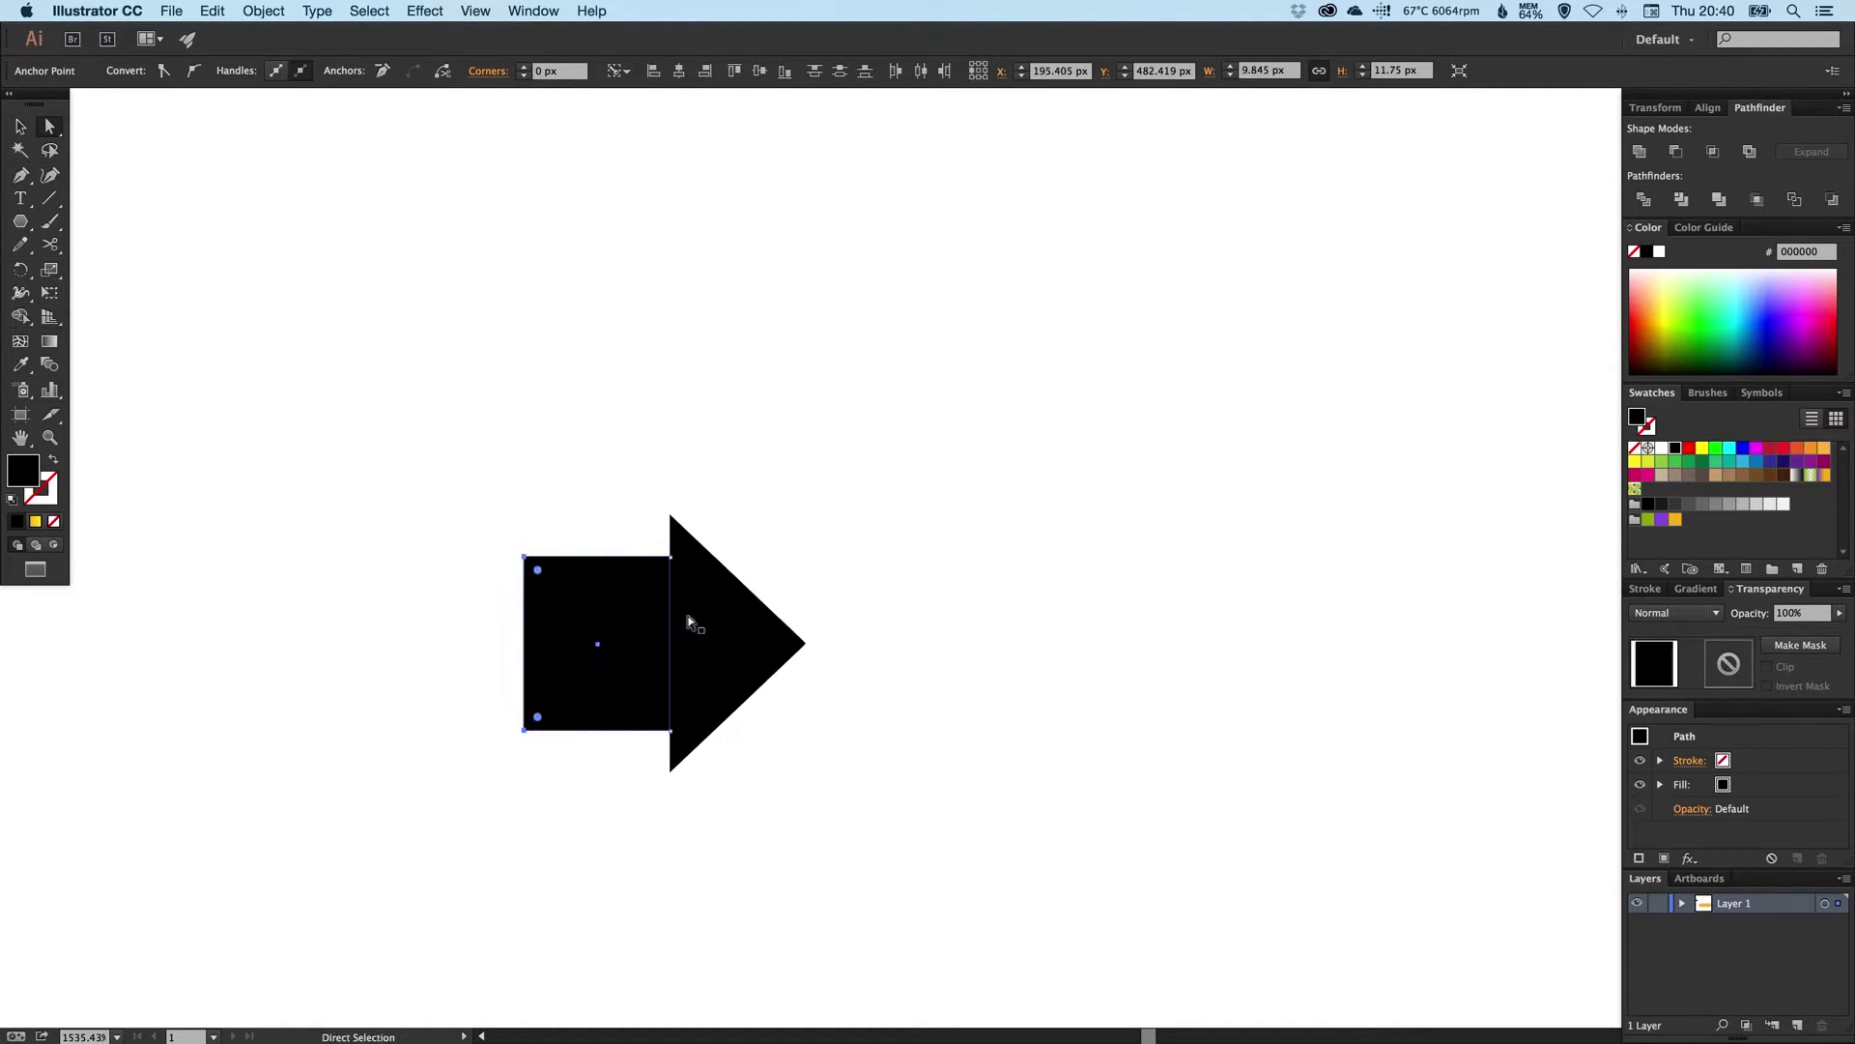
pyautogui.press('v')
pyautogui.click(779, 526)
# - In Outline view, select the rectangle and triangle and apply Pathfinder Unite, then return to Preview
pyautogui.moveTo(810, 540); pyautogui.dragTo(793, 519)
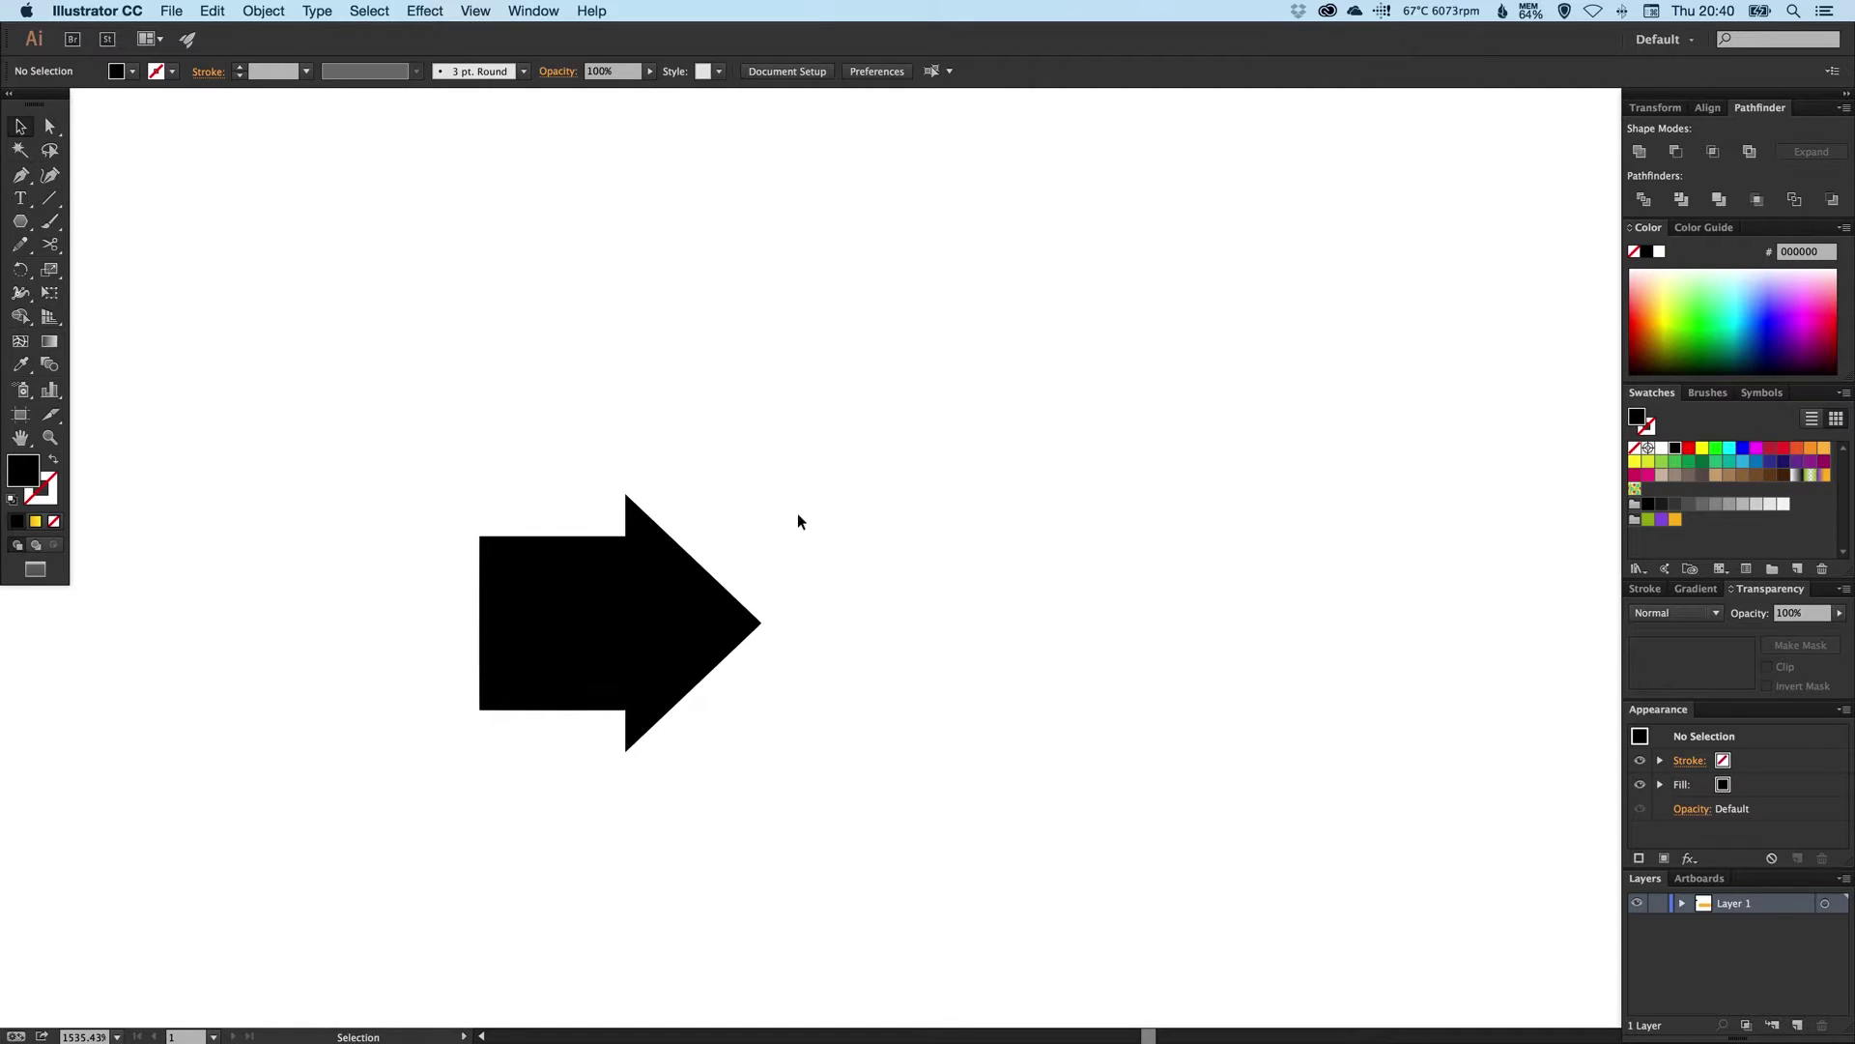
pyautogui.press('super+y')
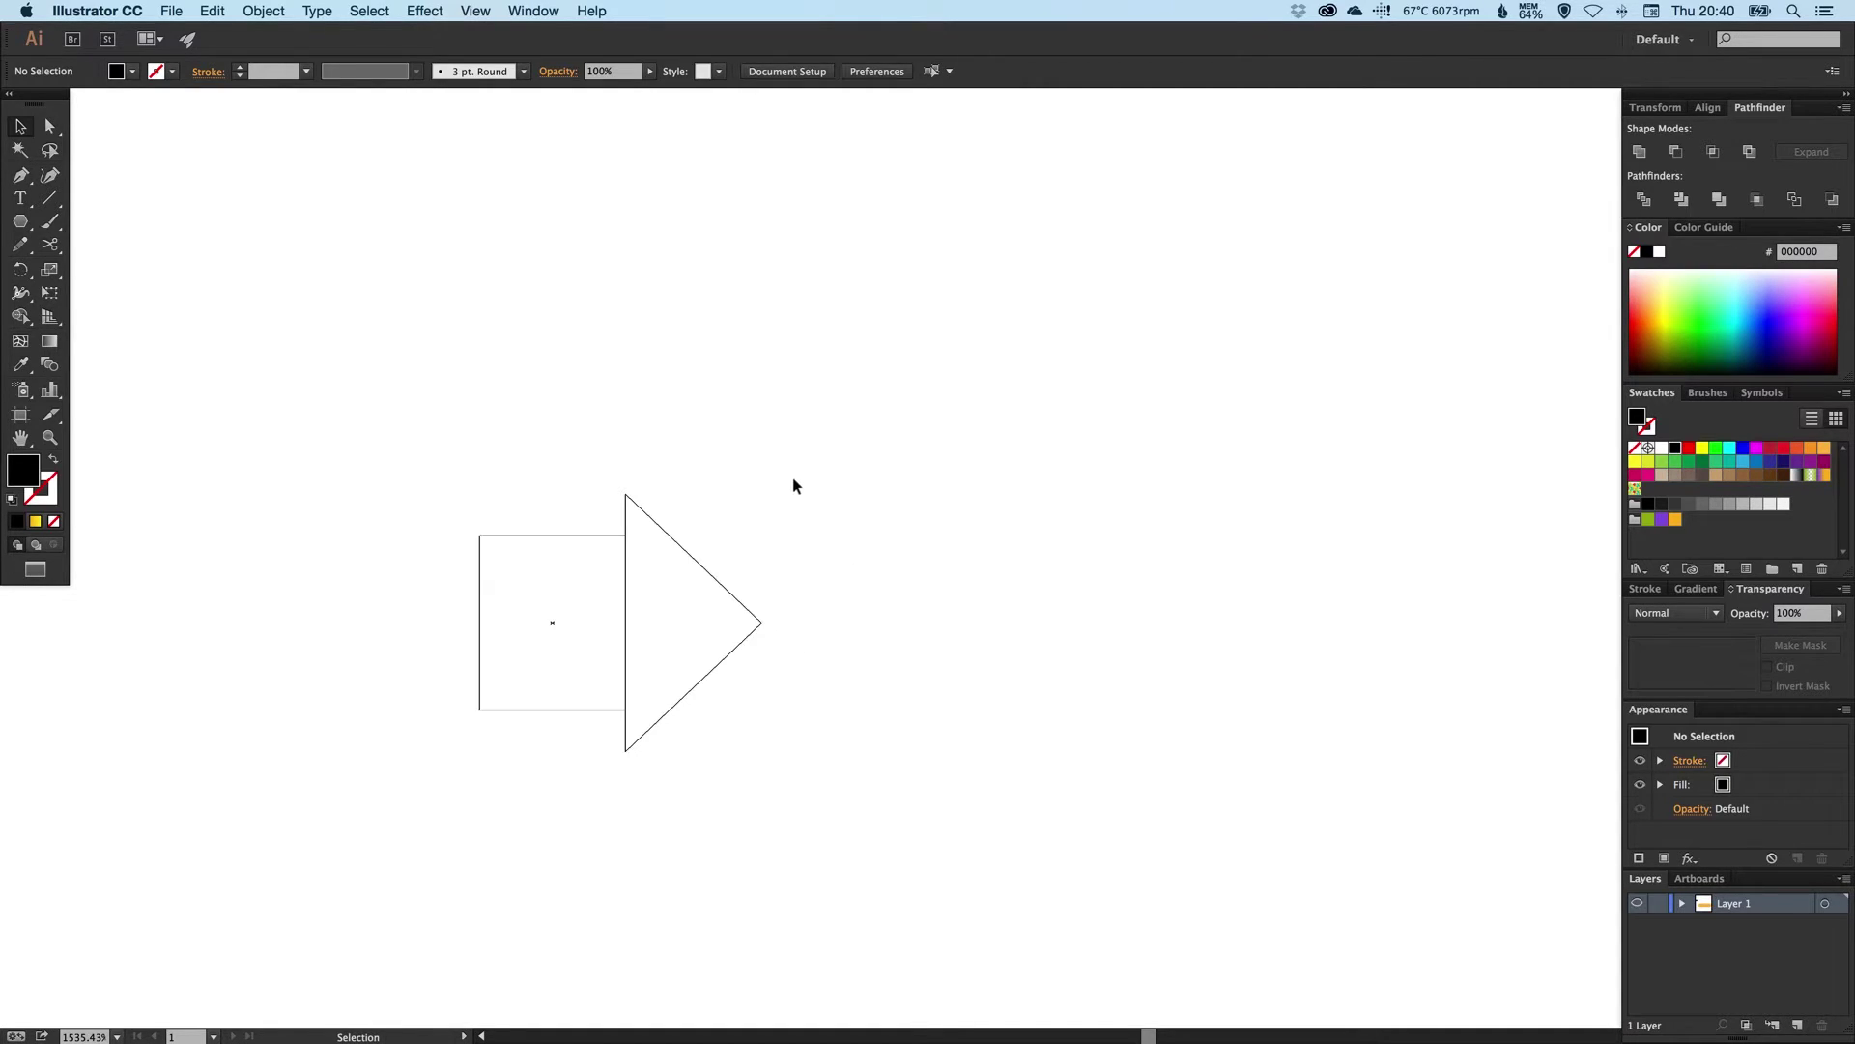
pyautogui.press('super+y')
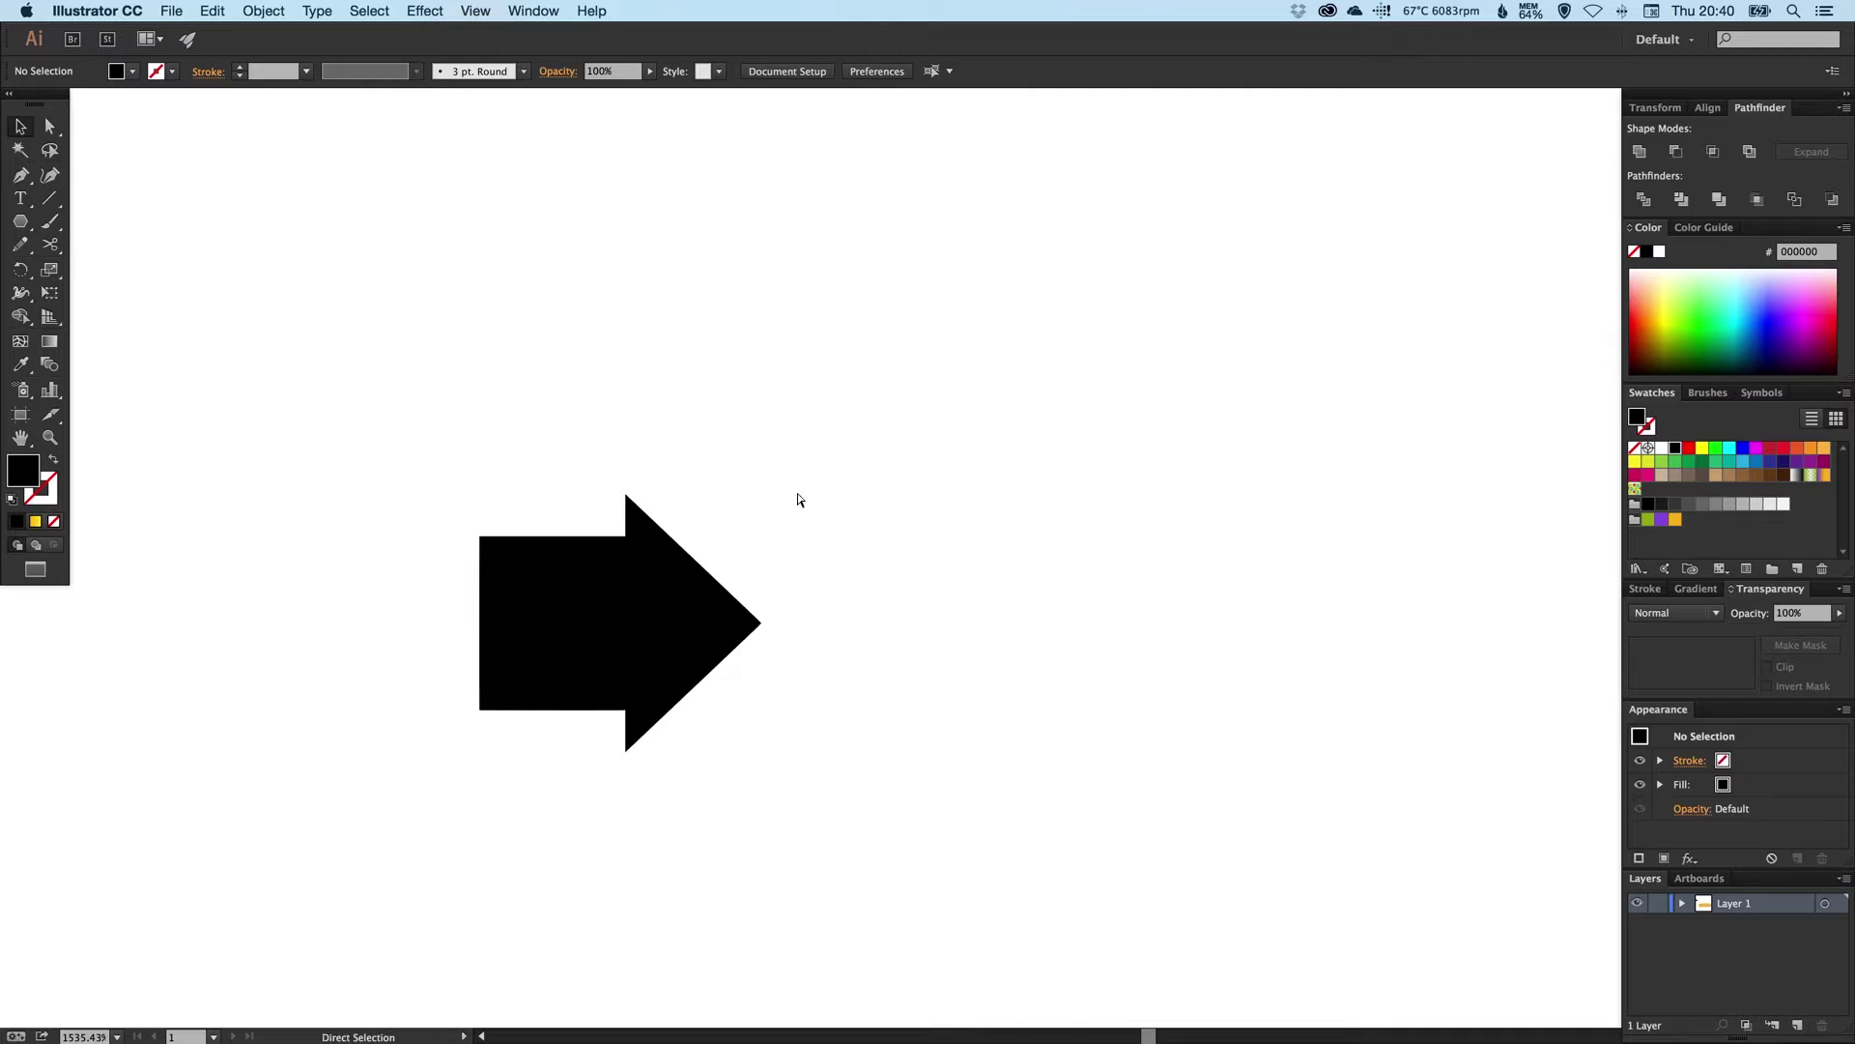
pyautogui.press('super+y')
pyautogui.moveTo(796, 487); pyautogui.dragTo(466, 710)
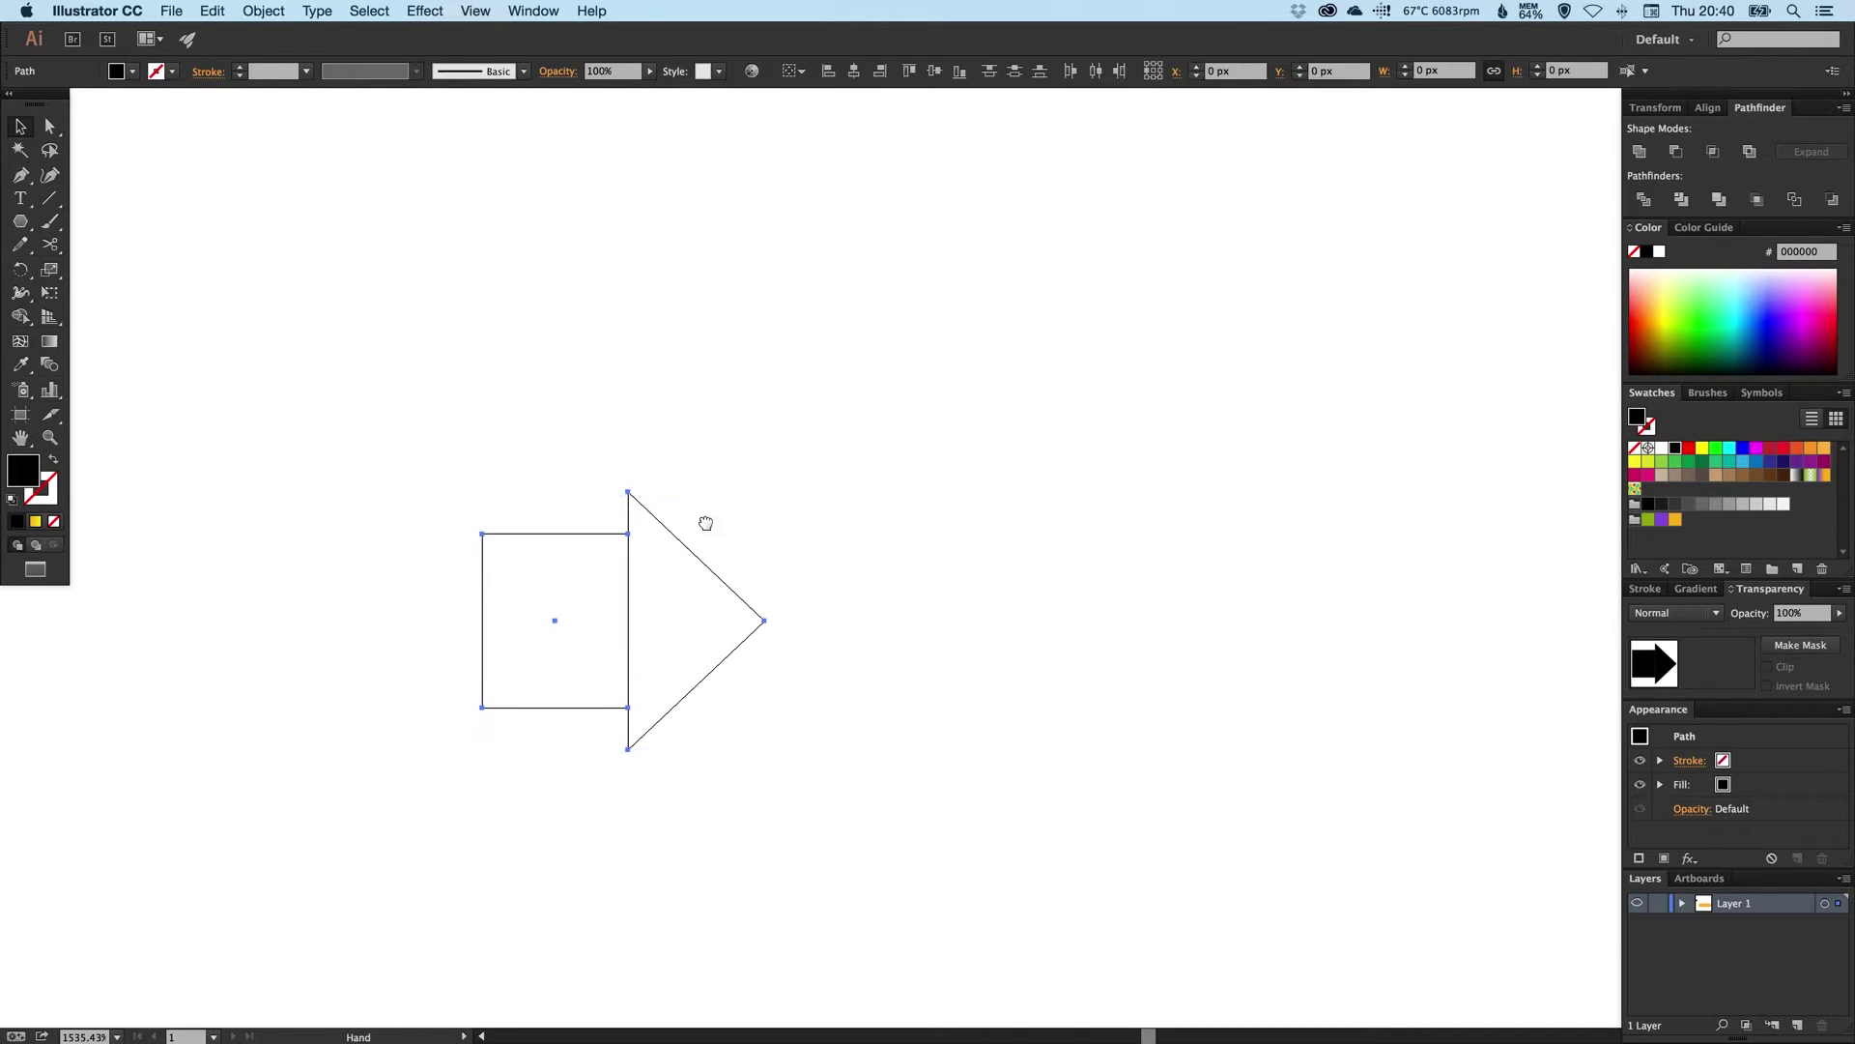
pyautogui.moveTo(706, 523); pyautogui.dragTo(837, 480)
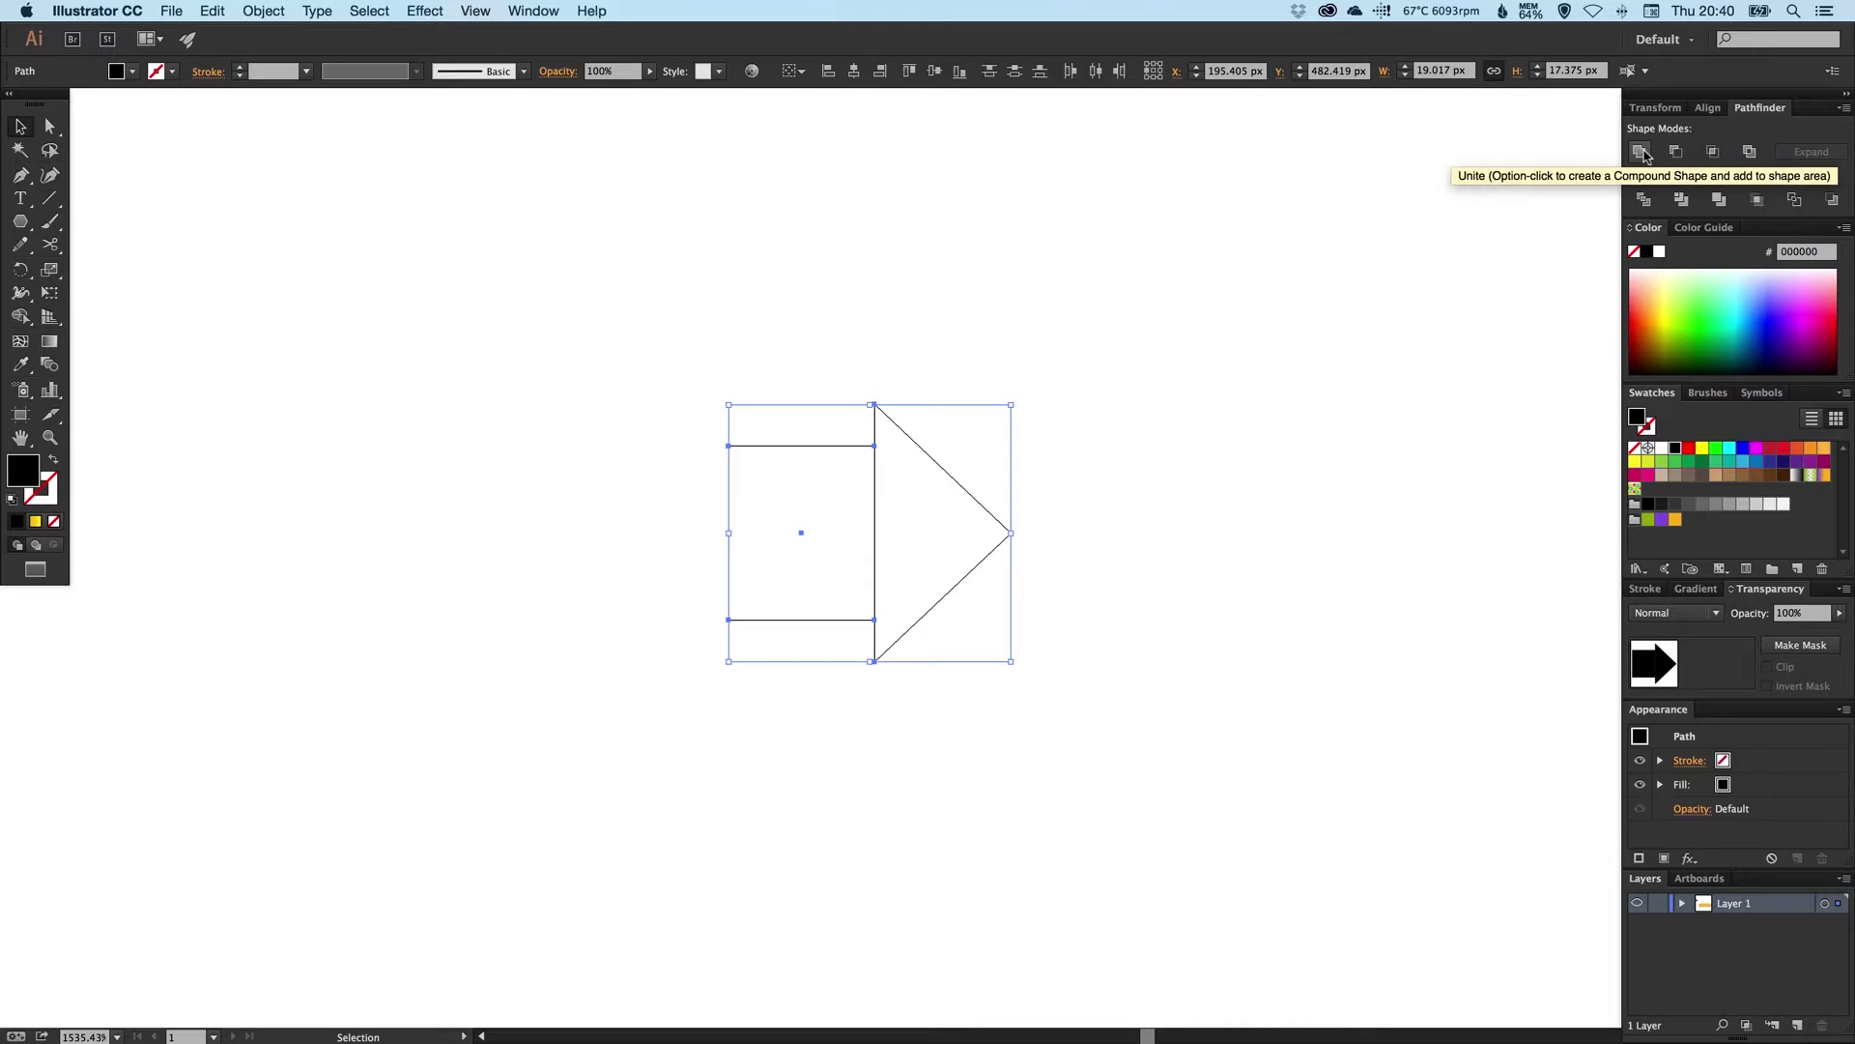
pyautogui.click(1644, 155)
pyautogui.click(1162, 442)
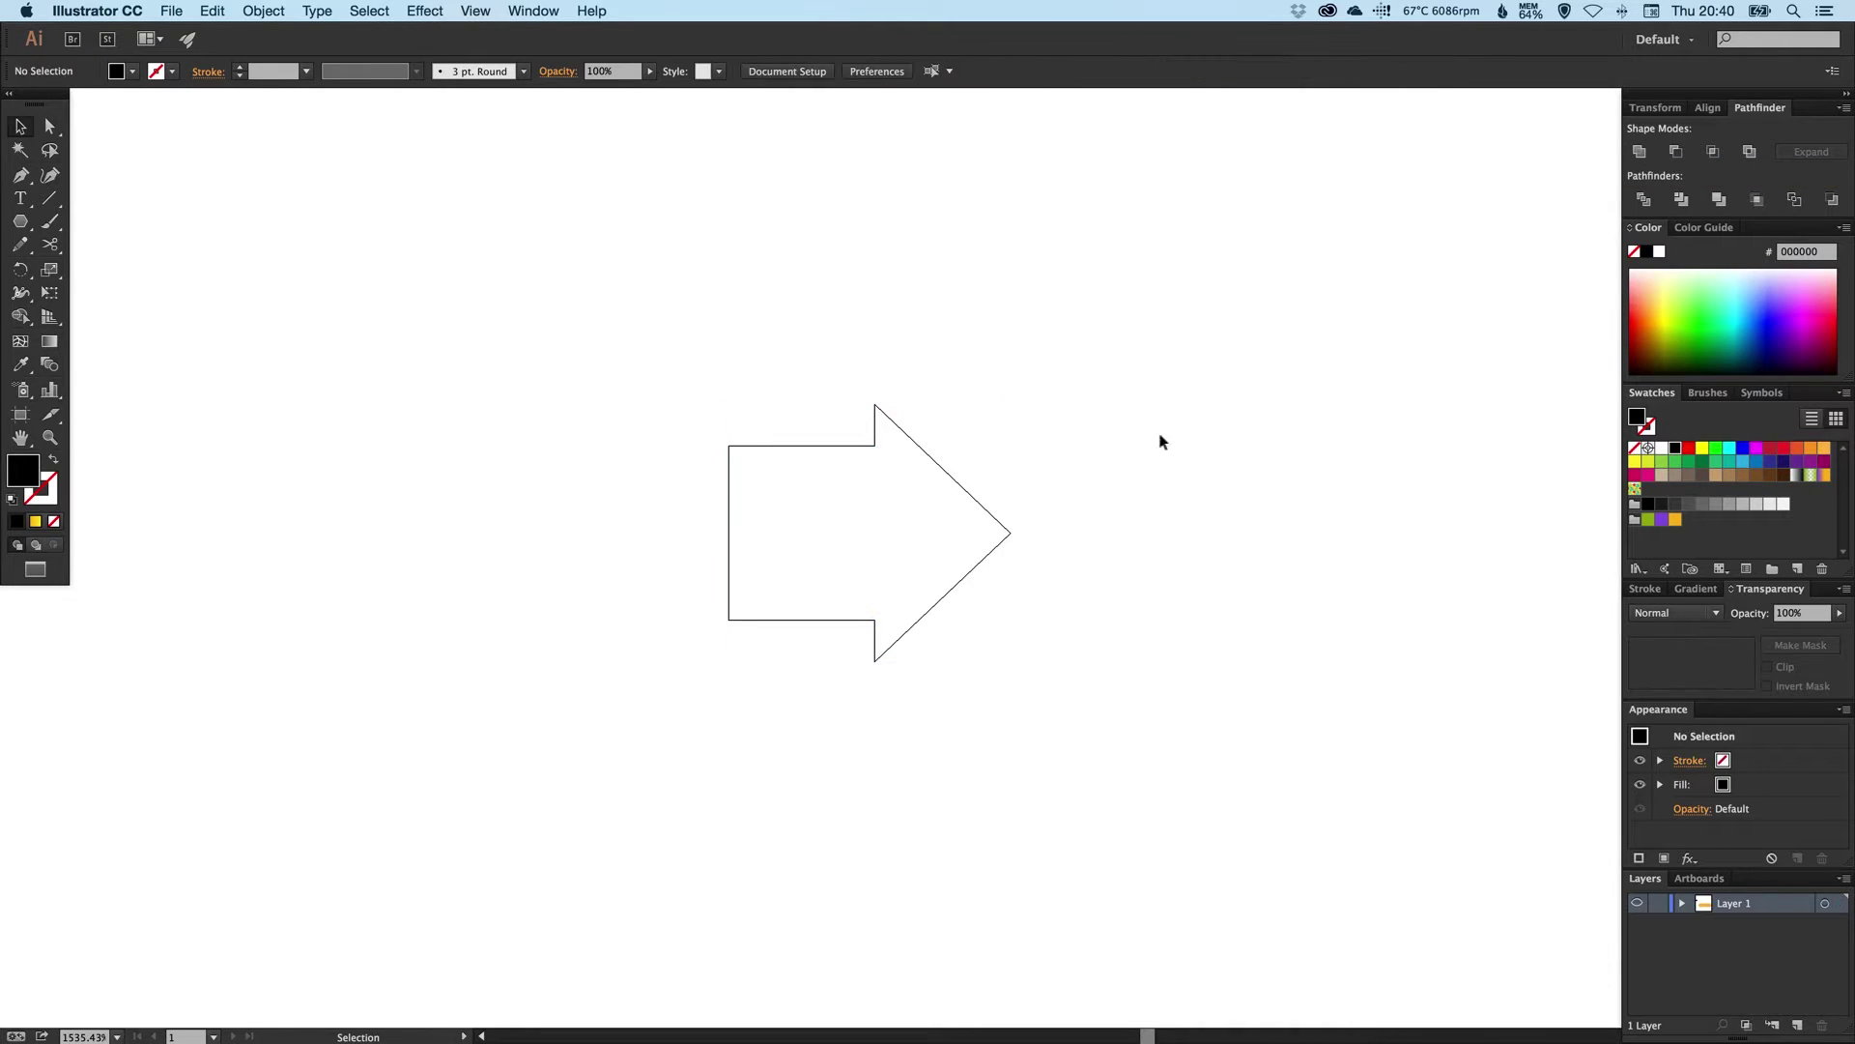
pyautogui.press('super+y')
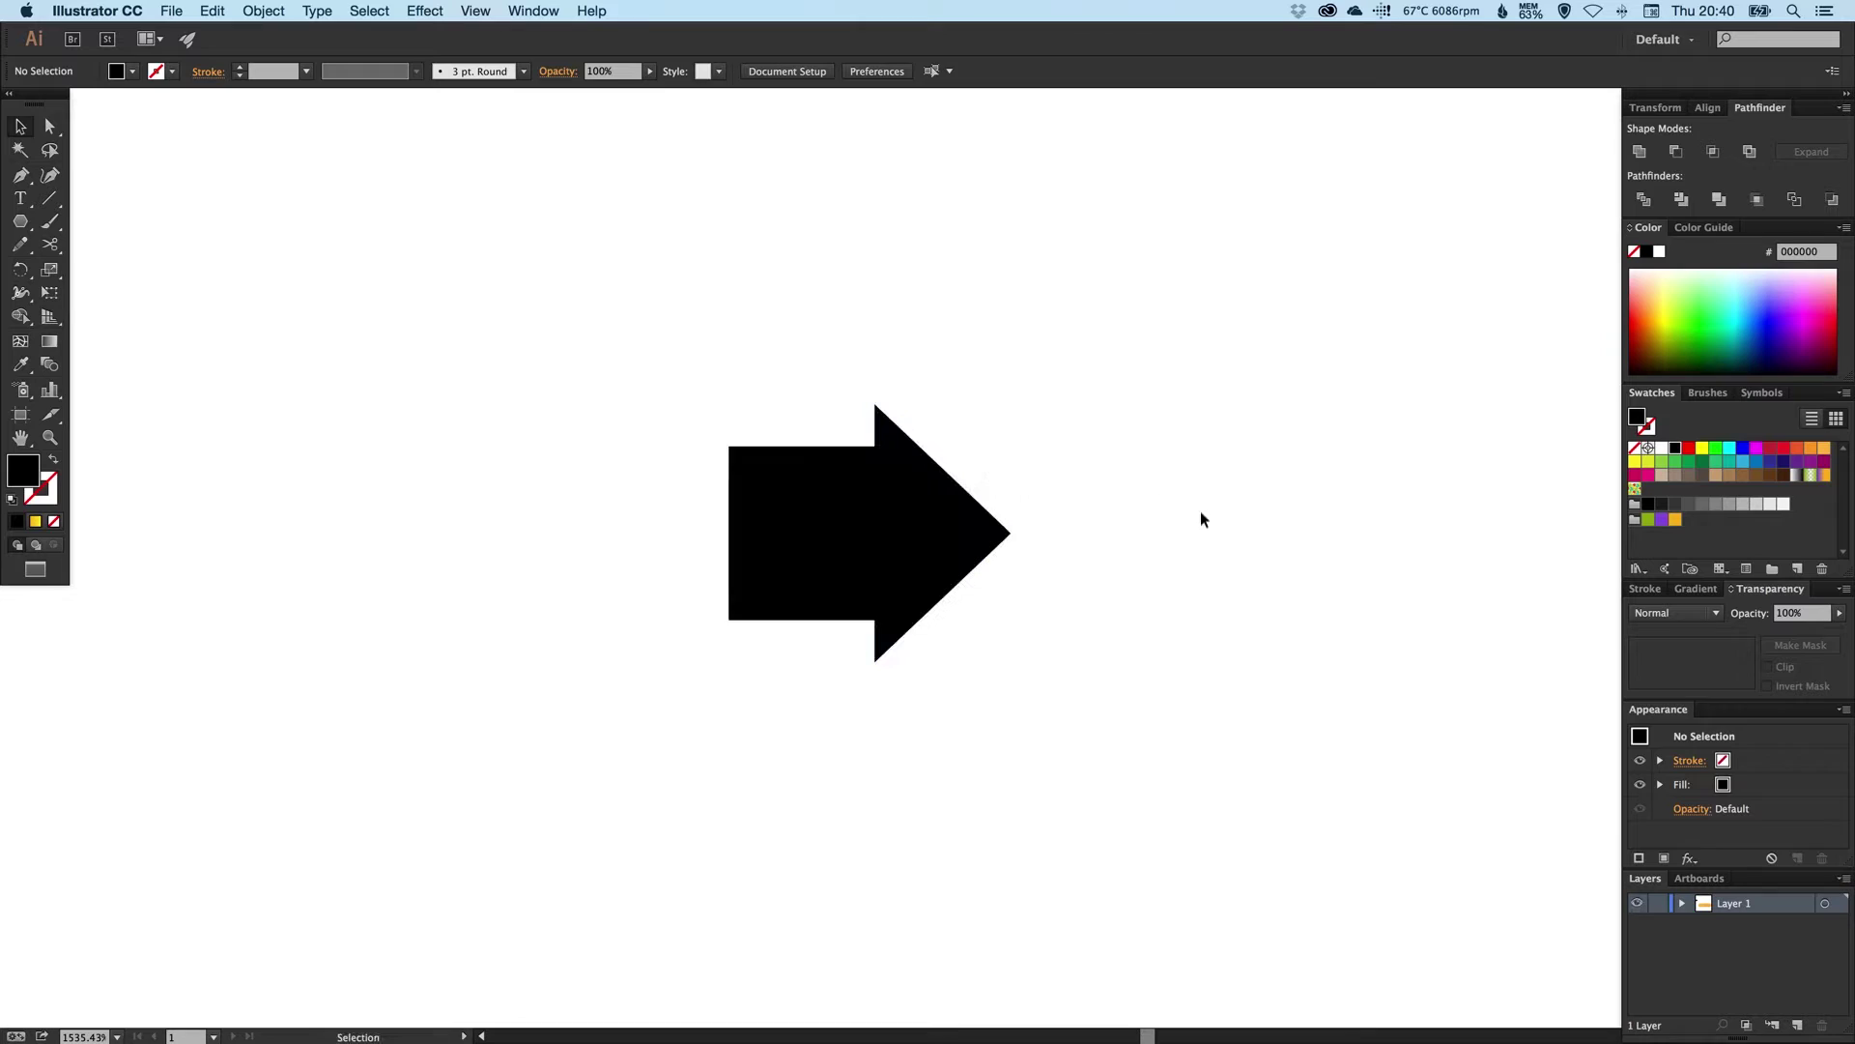
# - Drag the black arrow onto the orange pill button
pyautogui.moveTo(1039, 476); pyautogui.dragTo(925, 481)
pyautogui.scroll(-3, 926, 483)
pyautogui.hscroll(5, 915, 406)
pyautogui.scroll(-2, 915, 406)
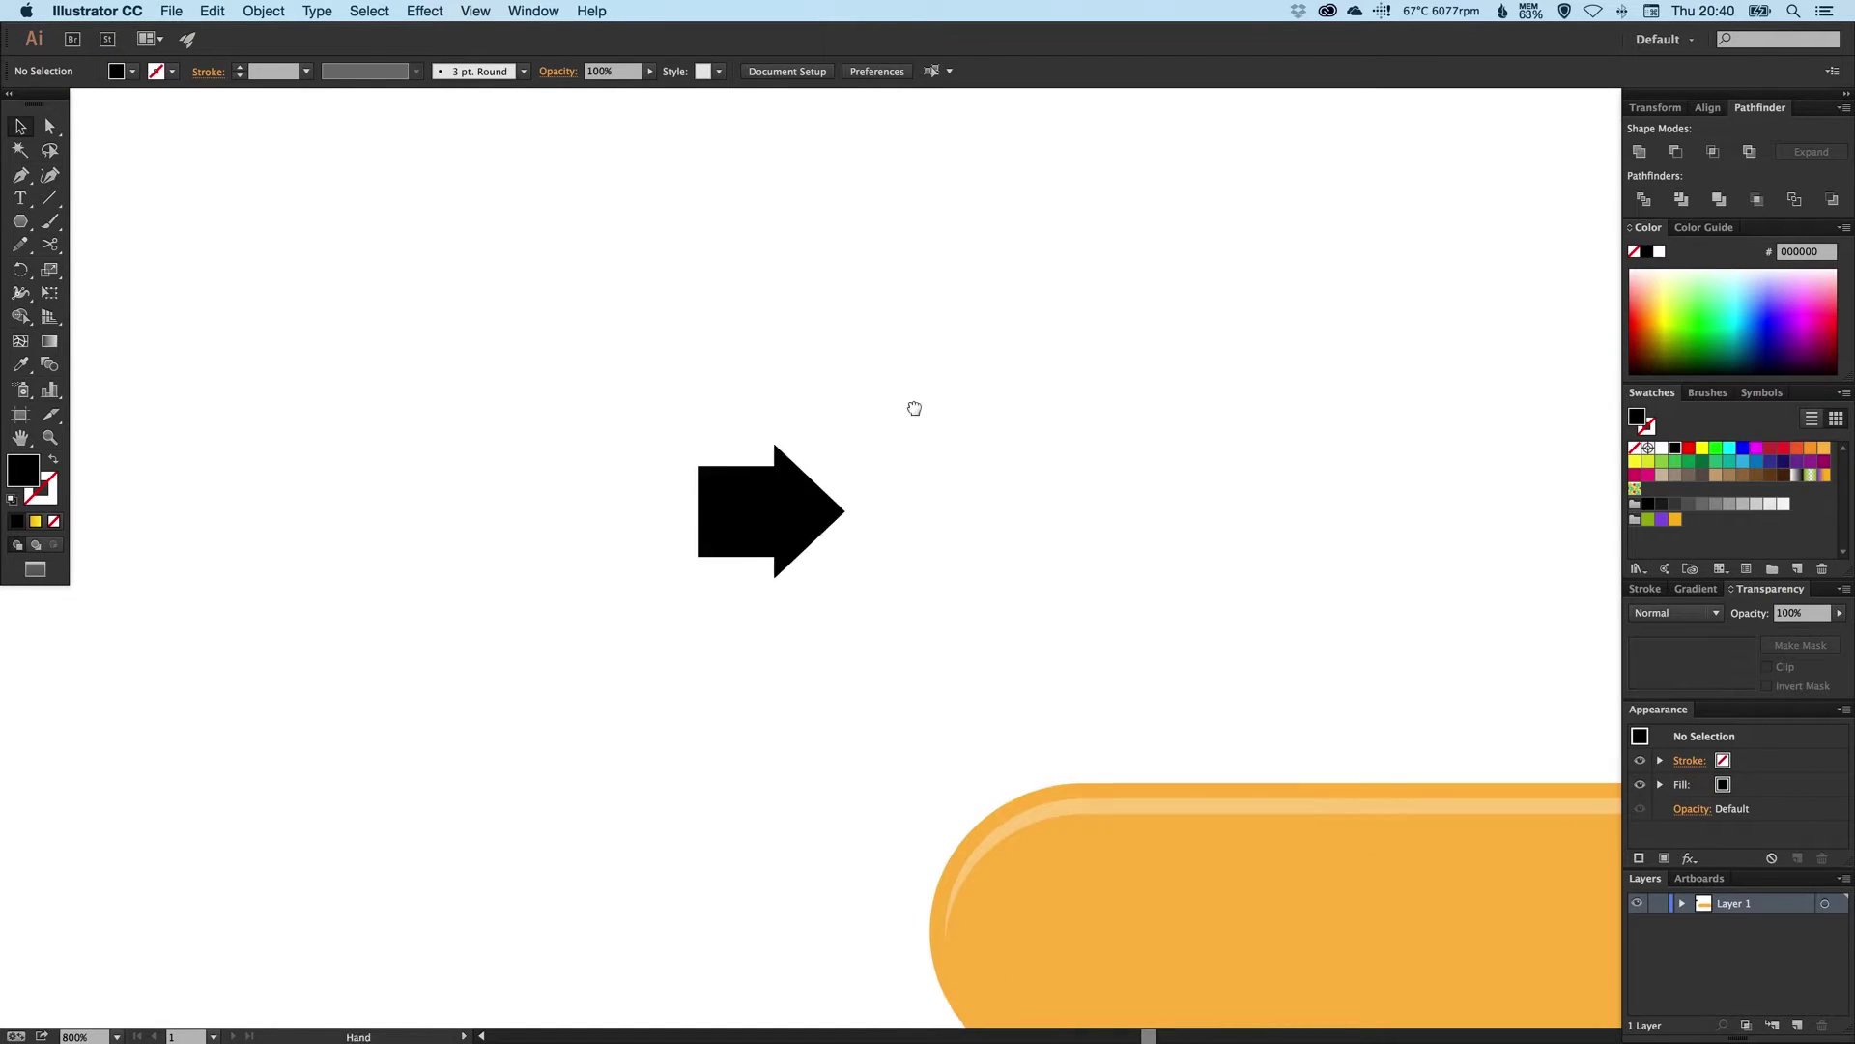
pyautogui.moveTo(555, 456); pyautogui.dragTo(989, 874)
pyautogui.scroll(-3, 984, 812)
pyautogui.hscroll(5, 984, 812)
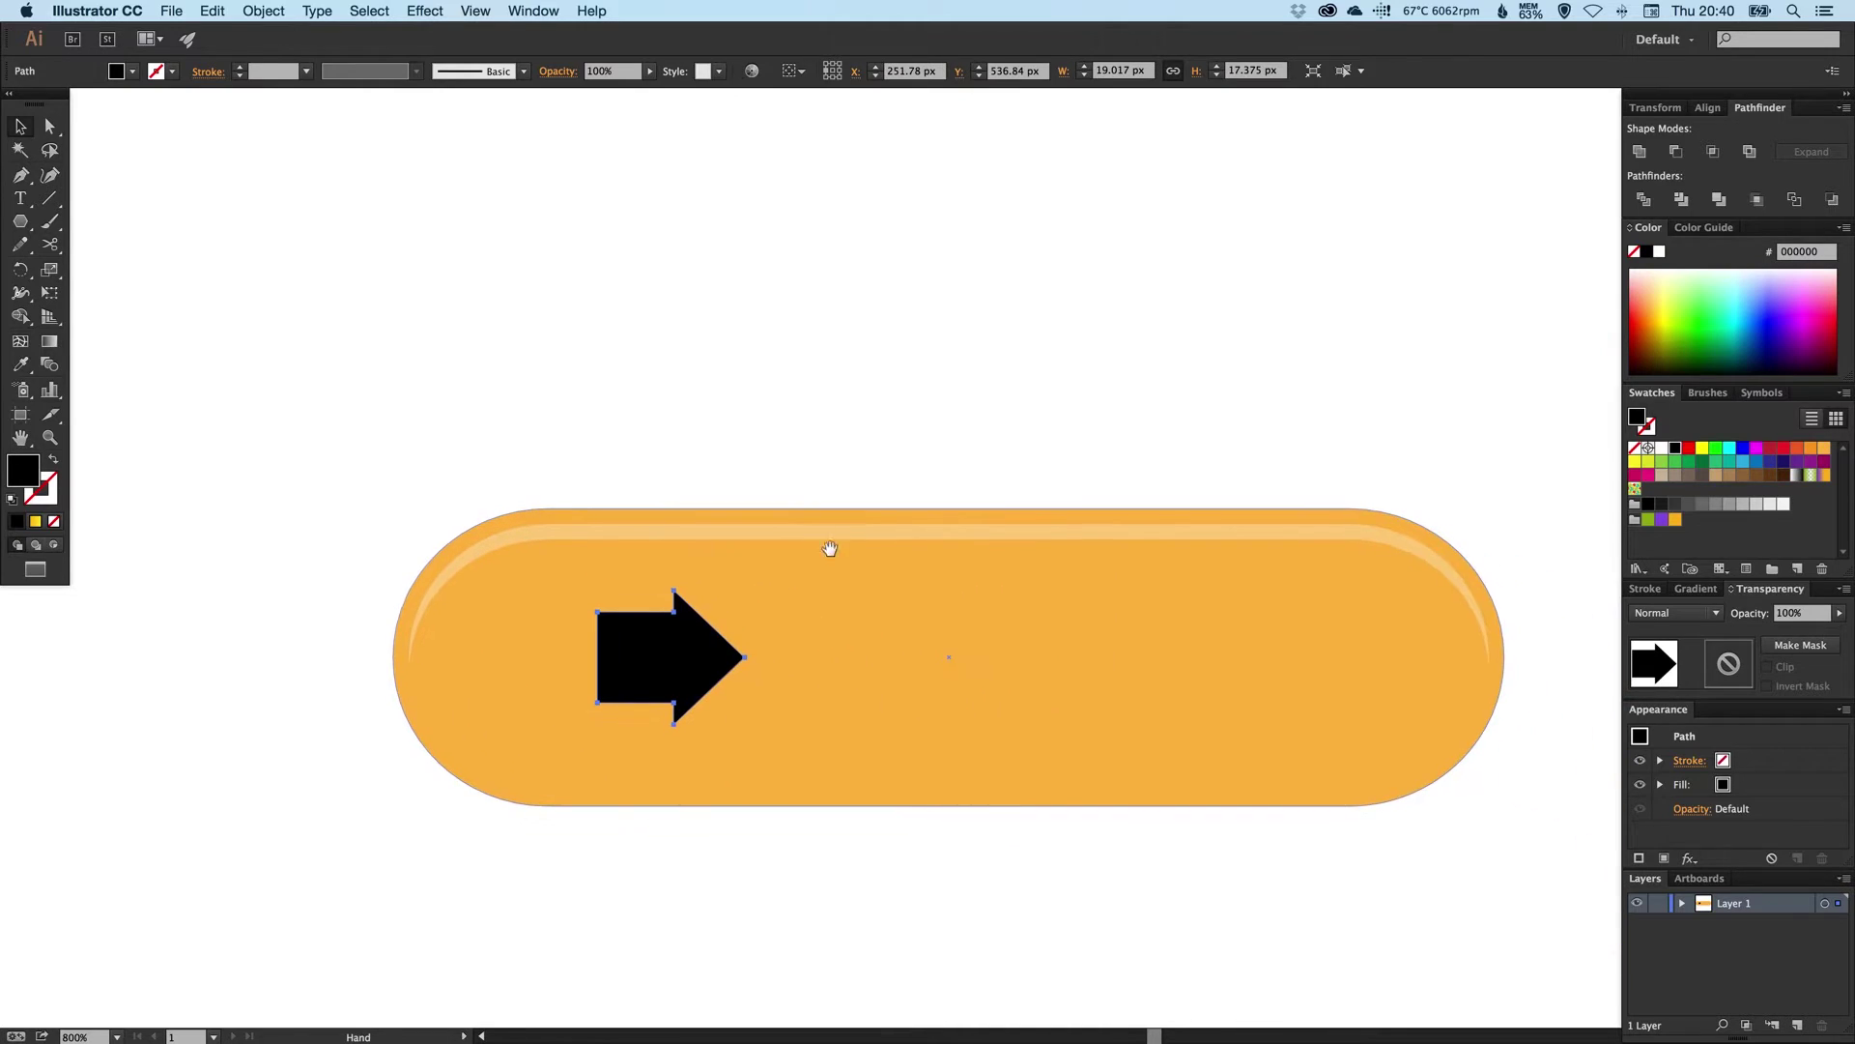
# - Group the orange button shapes with Object > Group
pyautogui.click(1026, 514)
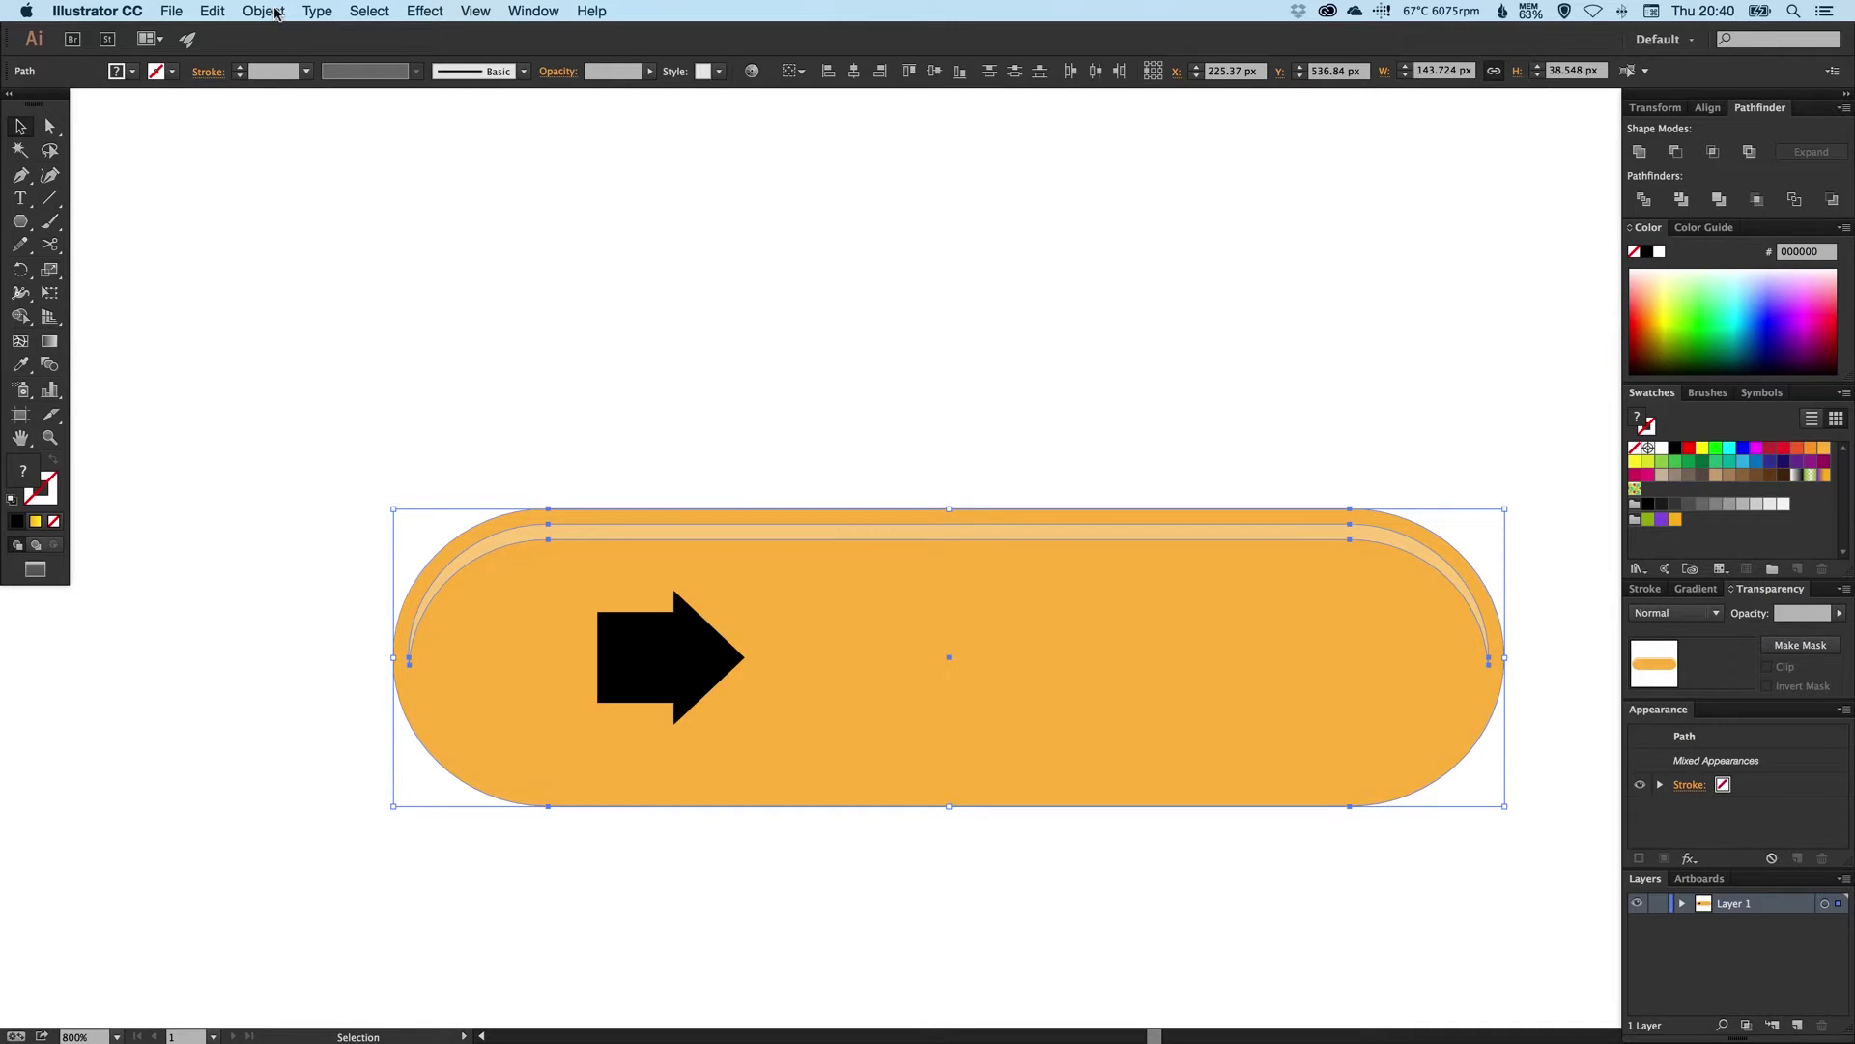
pyautogui.click(278, 13)
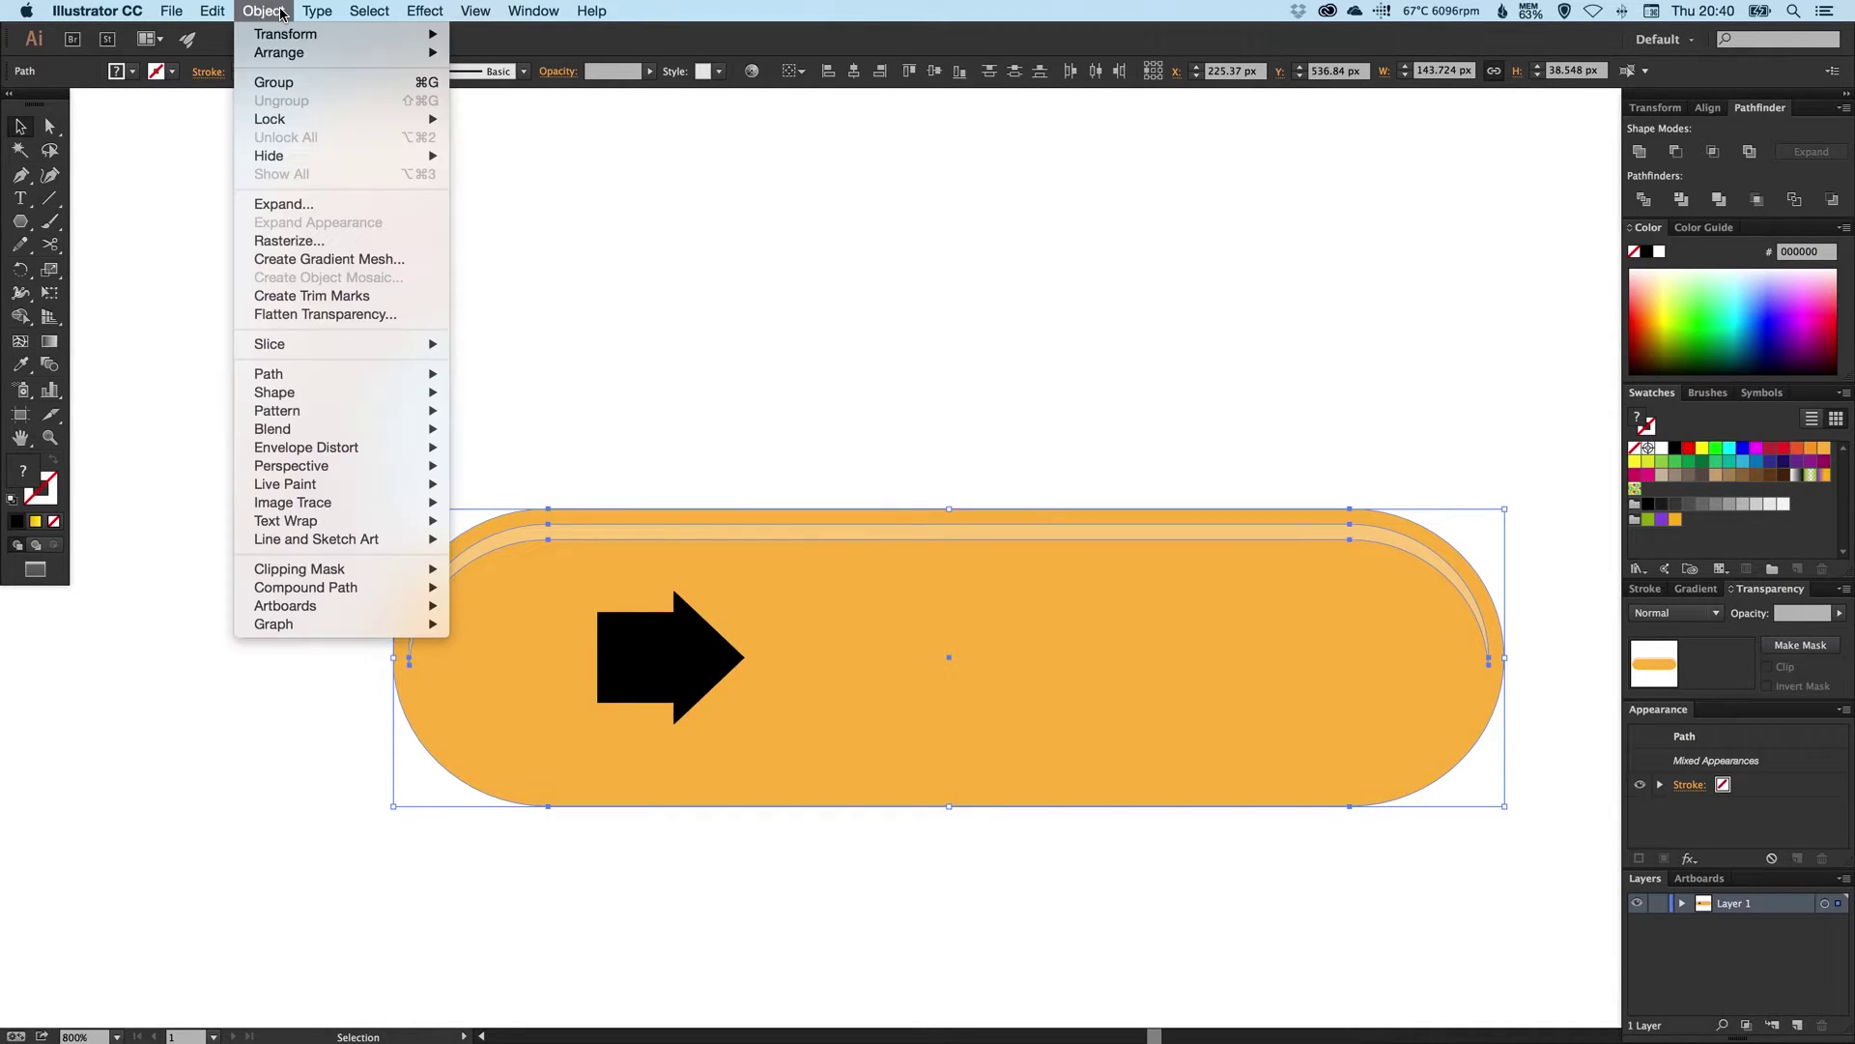
pyautogui.click(280, 85)
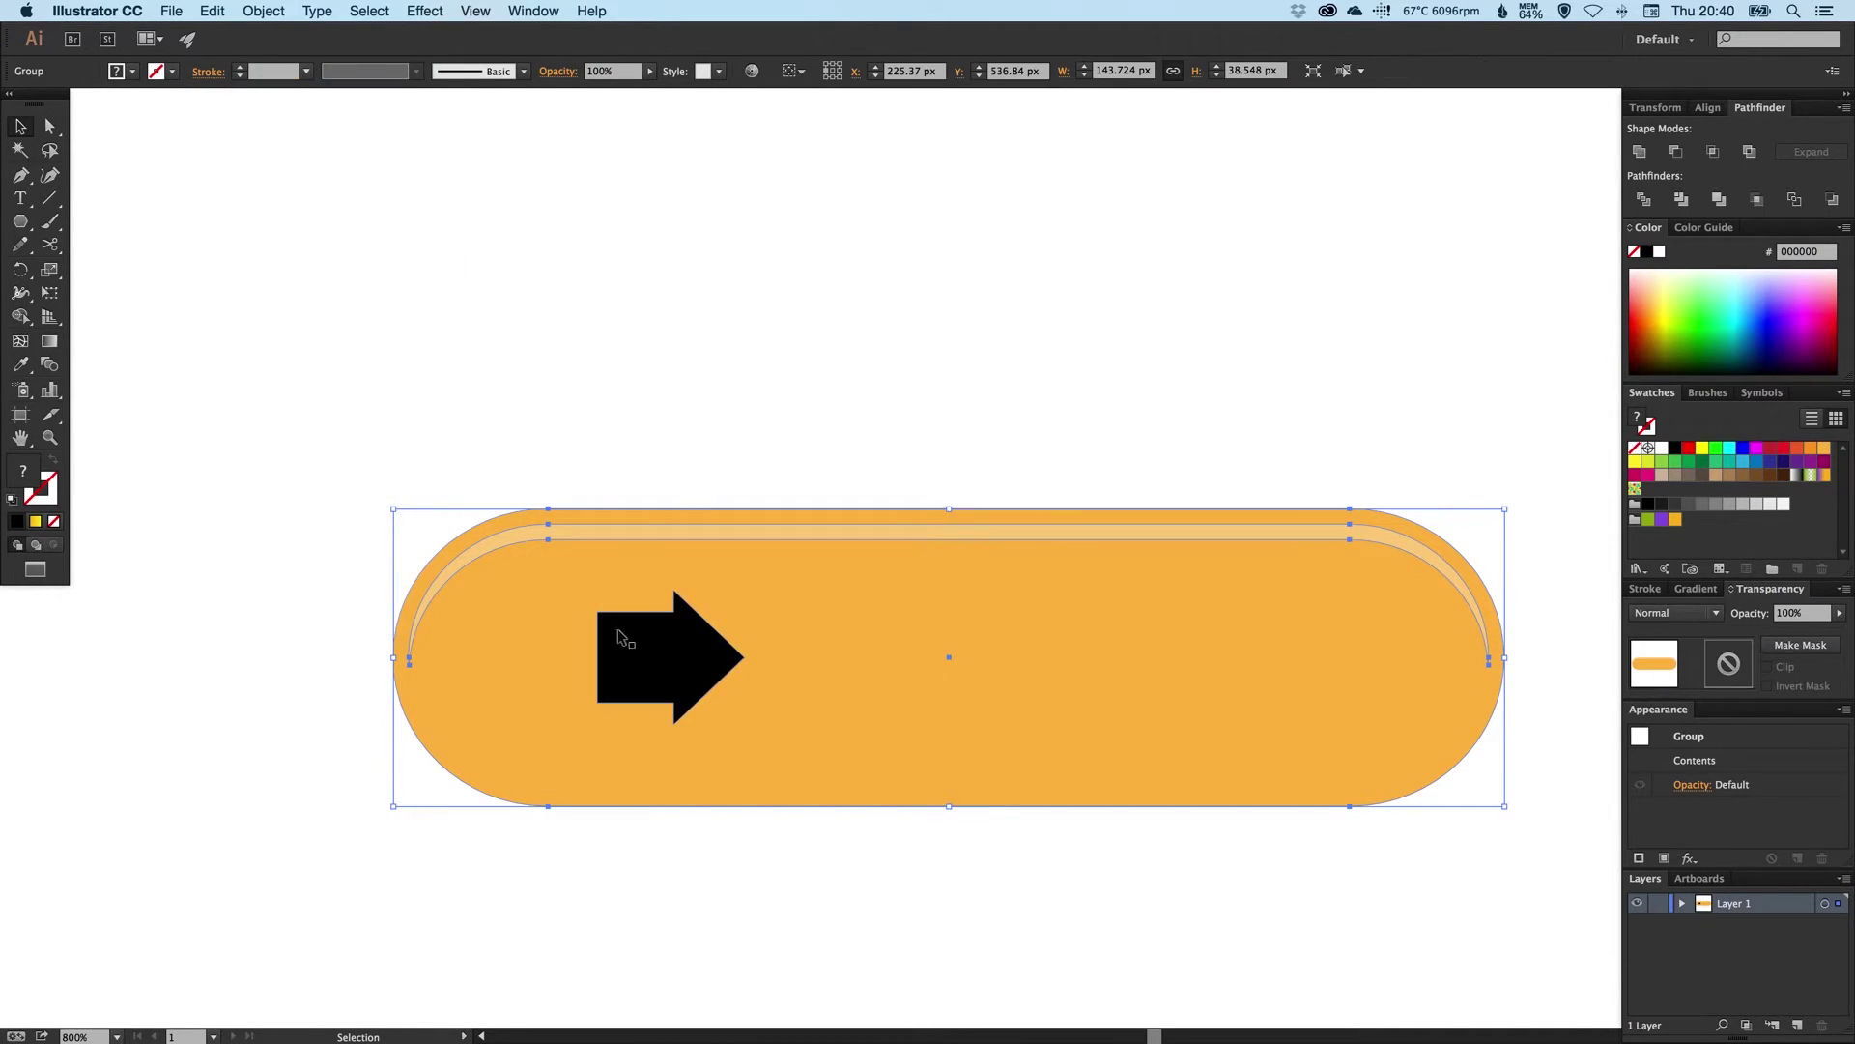
pyautogui.moveTo(609, 452); pyautogui.dragTo(711, 707)
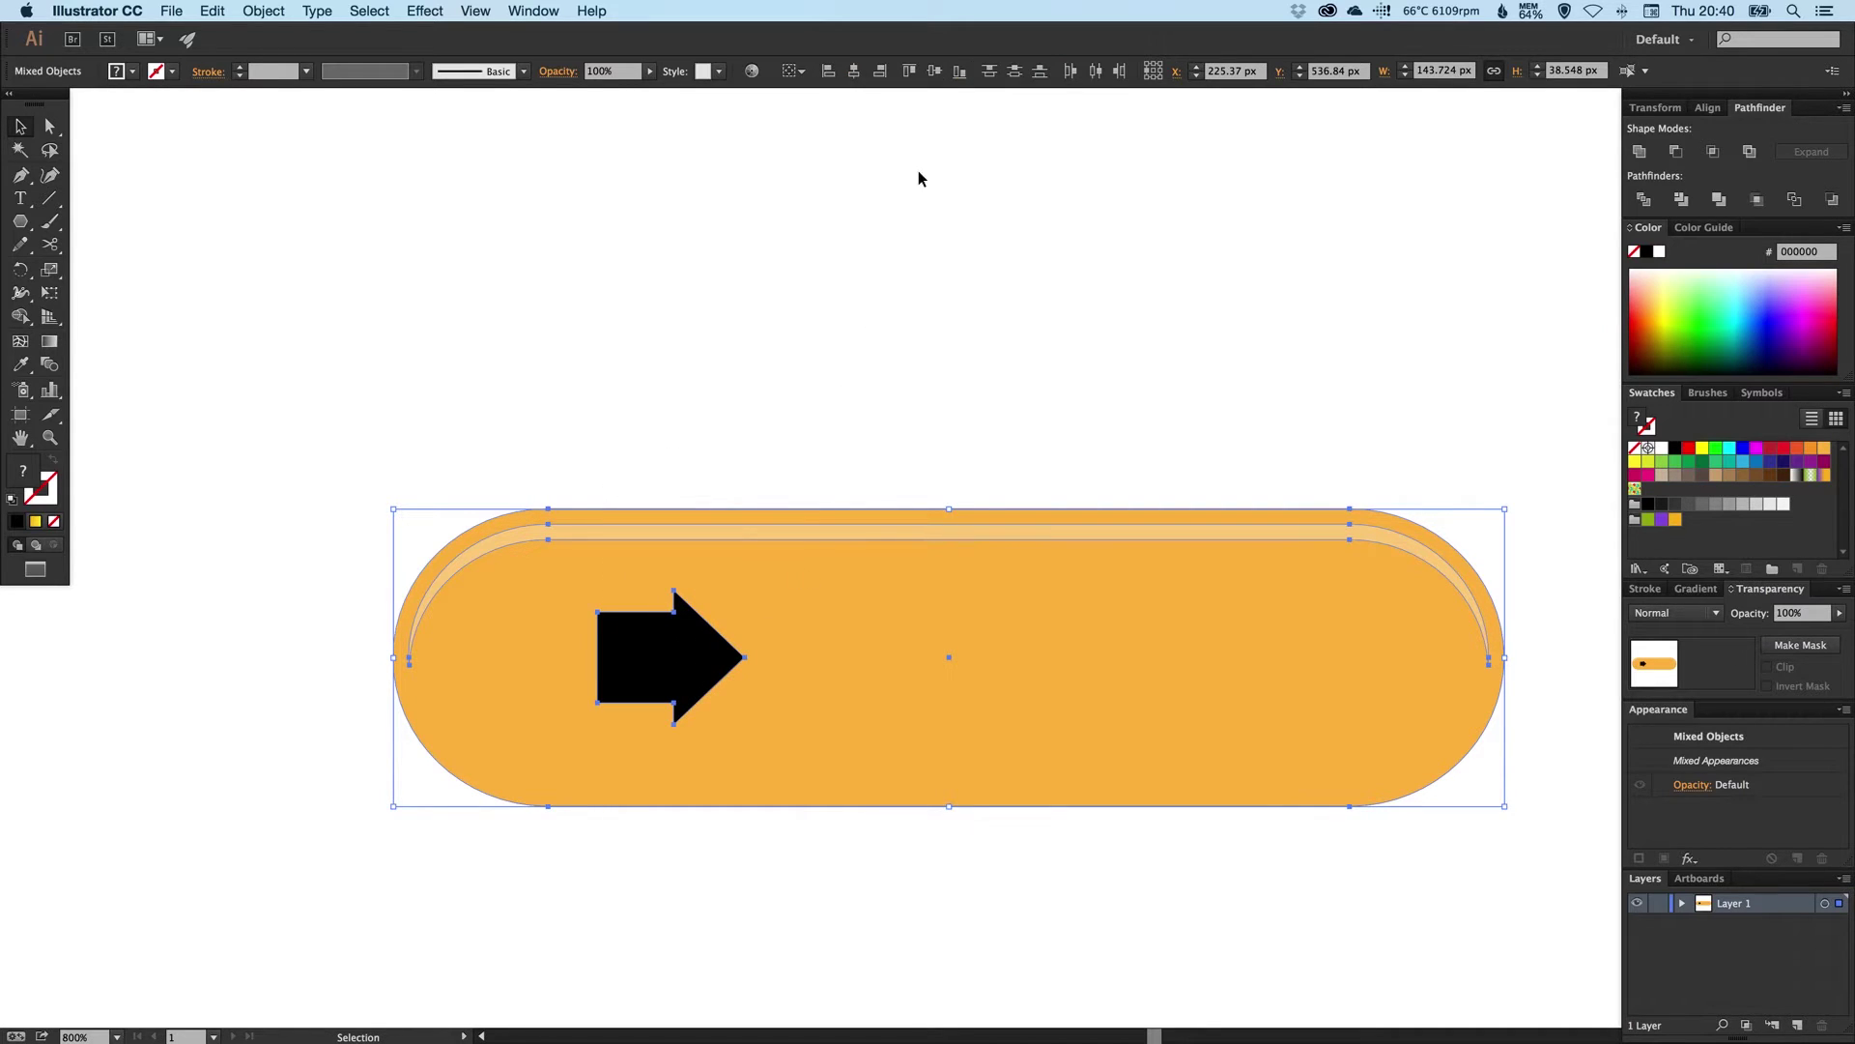
pyautogui.click(741, 362)
# - Vertically centre the arrow on the button, then nudge it slightly left
pyautogui.moveTo(681, 629); pyautogui.dragTo(681, 654)
pyautogui.moveTo(577, 460); pyautogui.dragTo(774, 692)
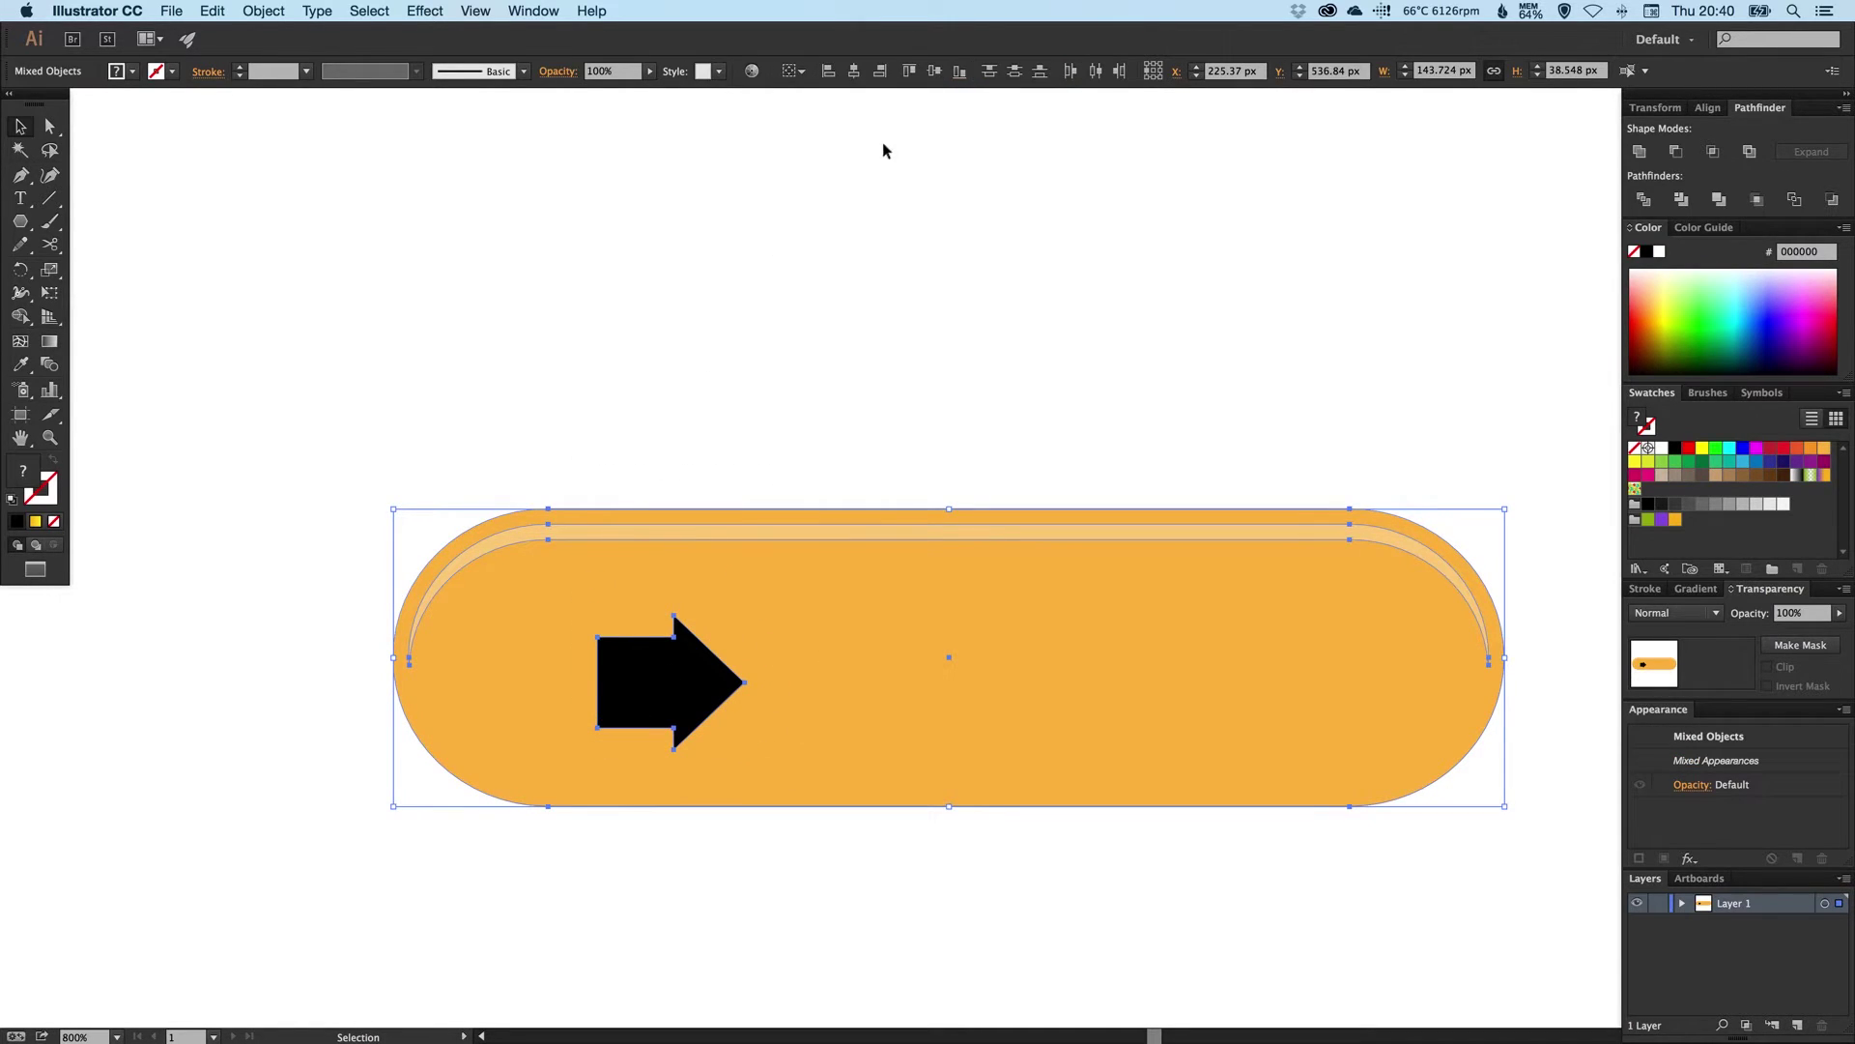
pyautogui.click(935, 70)
pyautogui.click(833, 286)
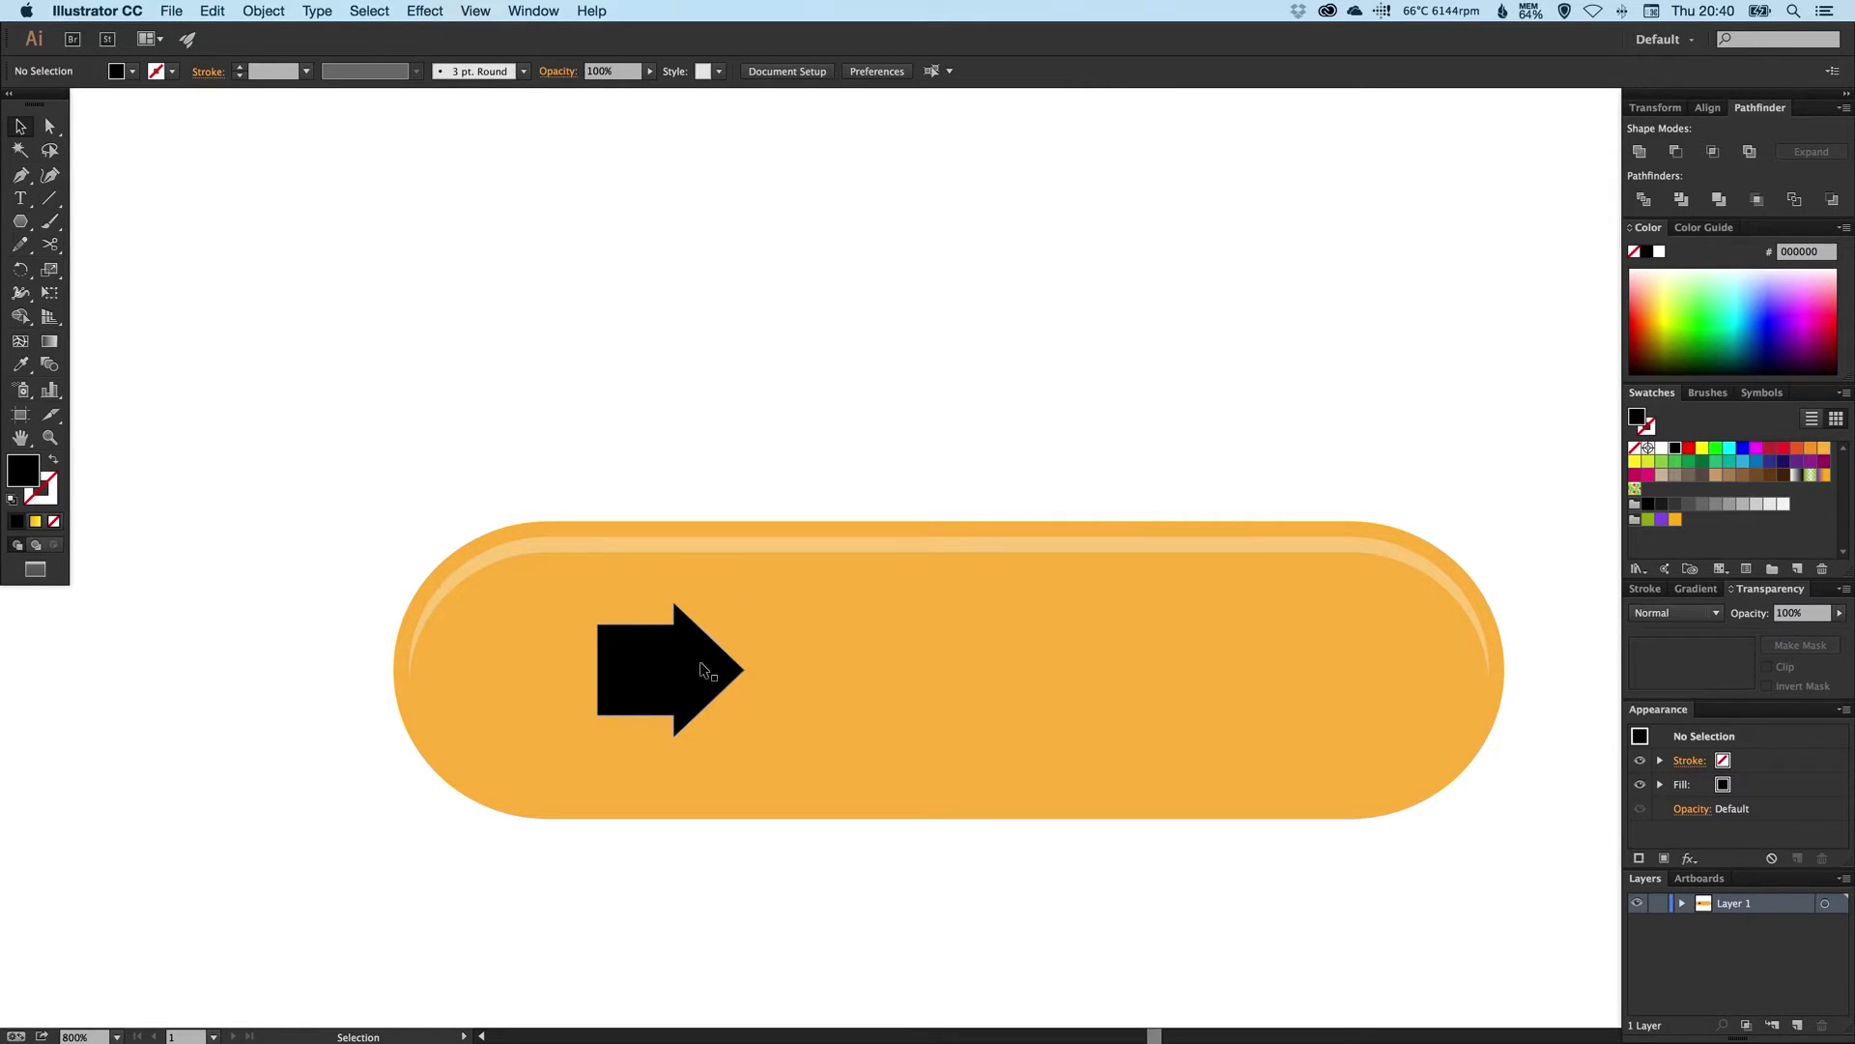
pyautogui.moveTo(700, 661); pyautogui.dragTo(682, 661)
pyautogui.click(677, 408)
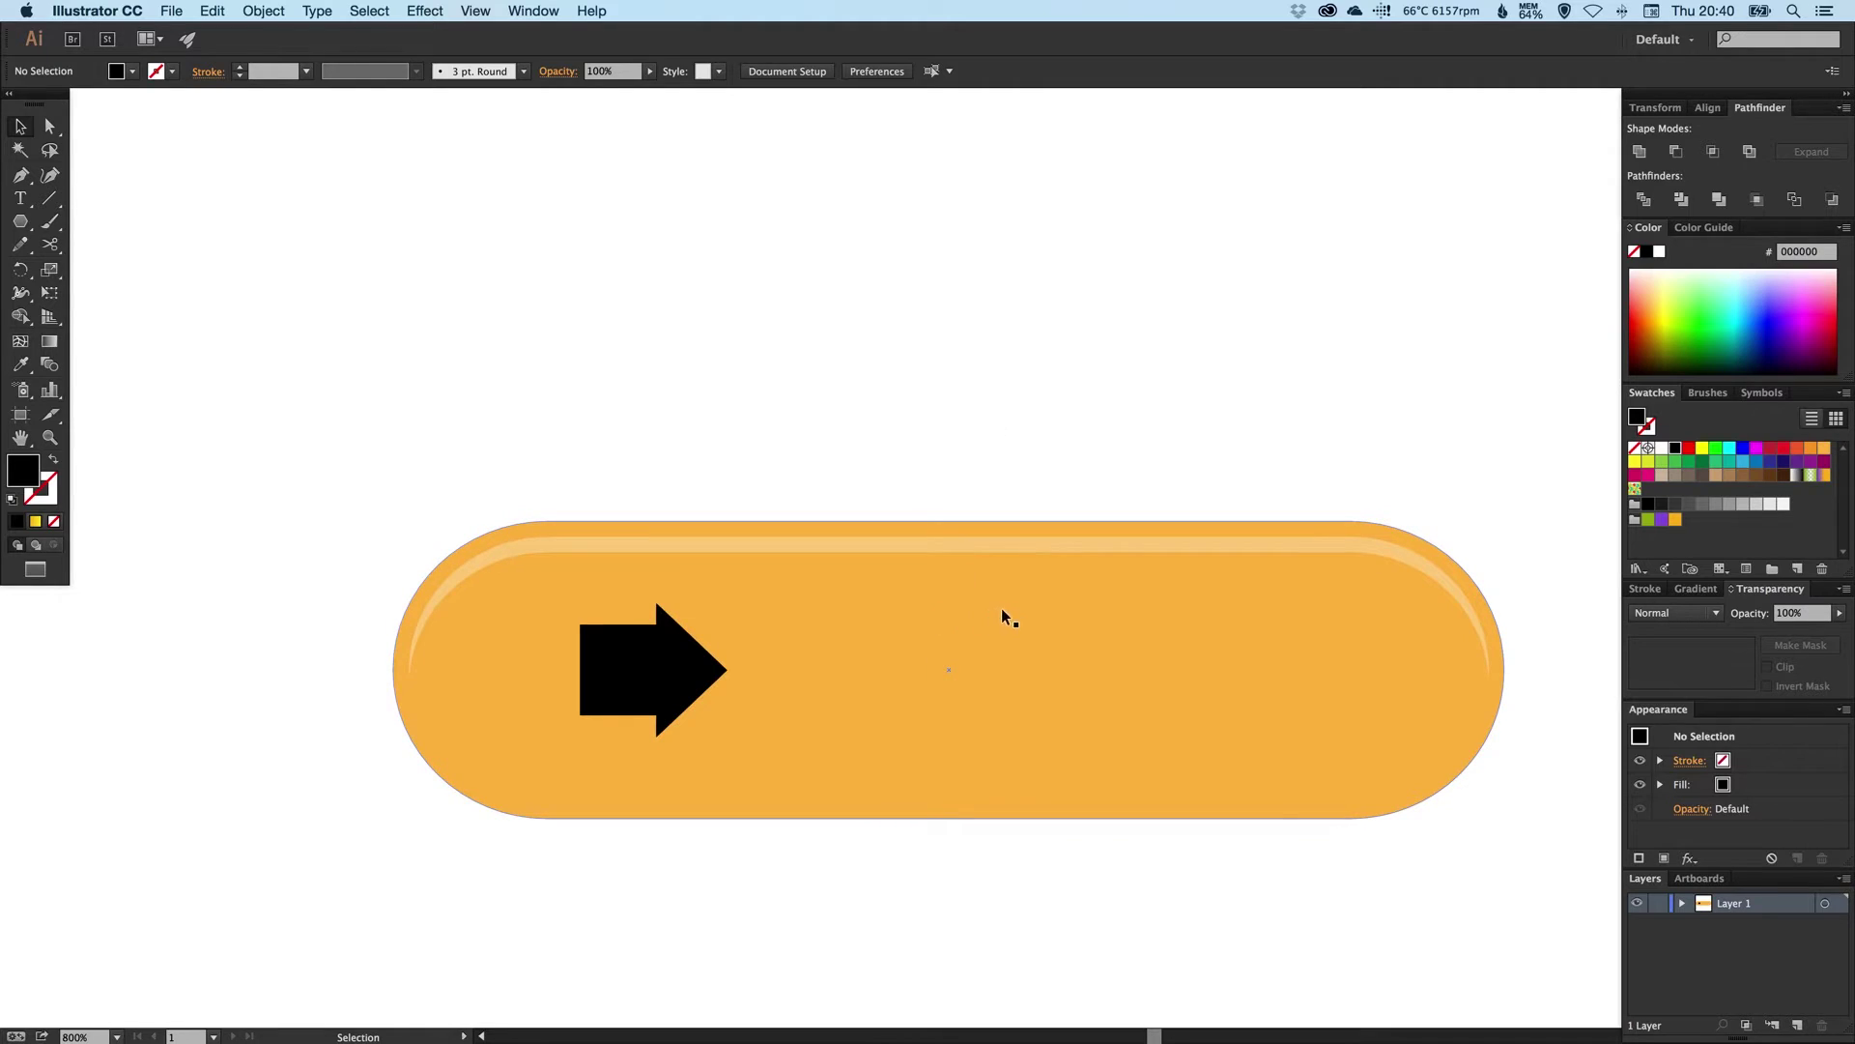
# - Add a text object reading SUBSCRIBE above the button
pyautogui.press('a')
pyautogui.press('t')
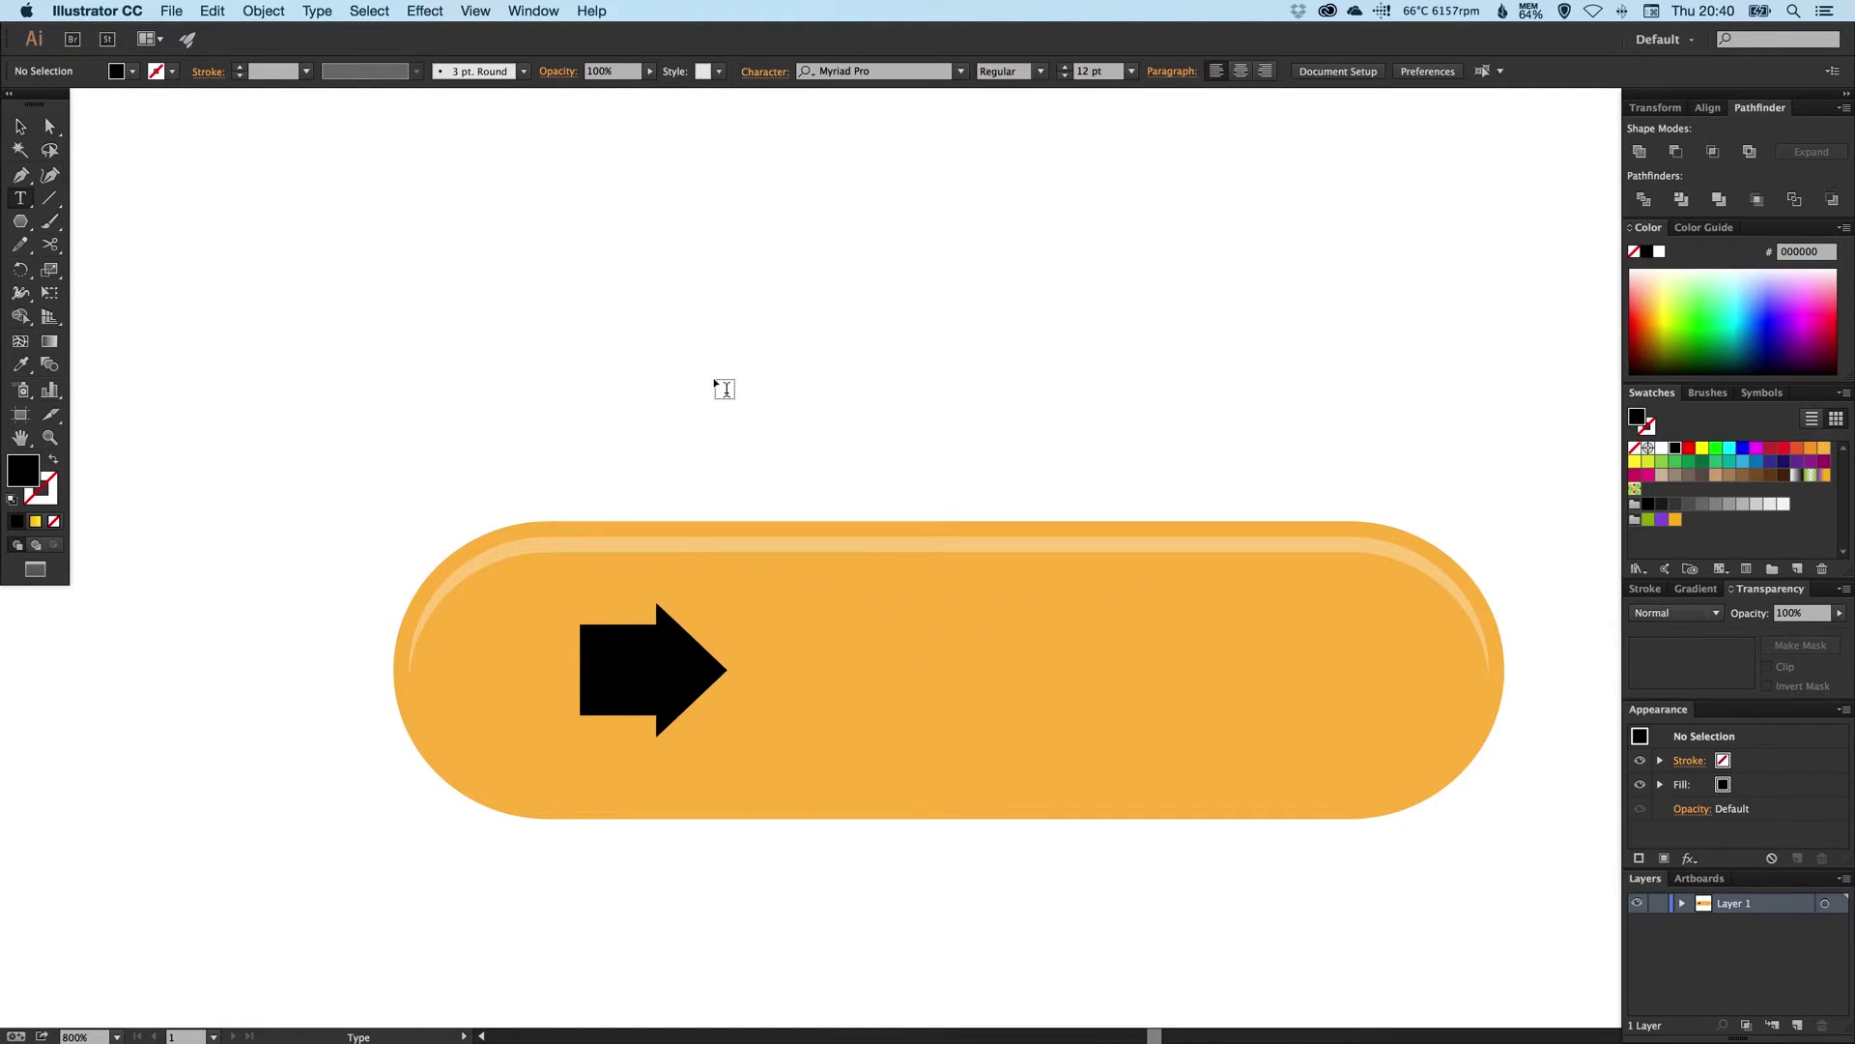
pyautogui.click(735, 412)
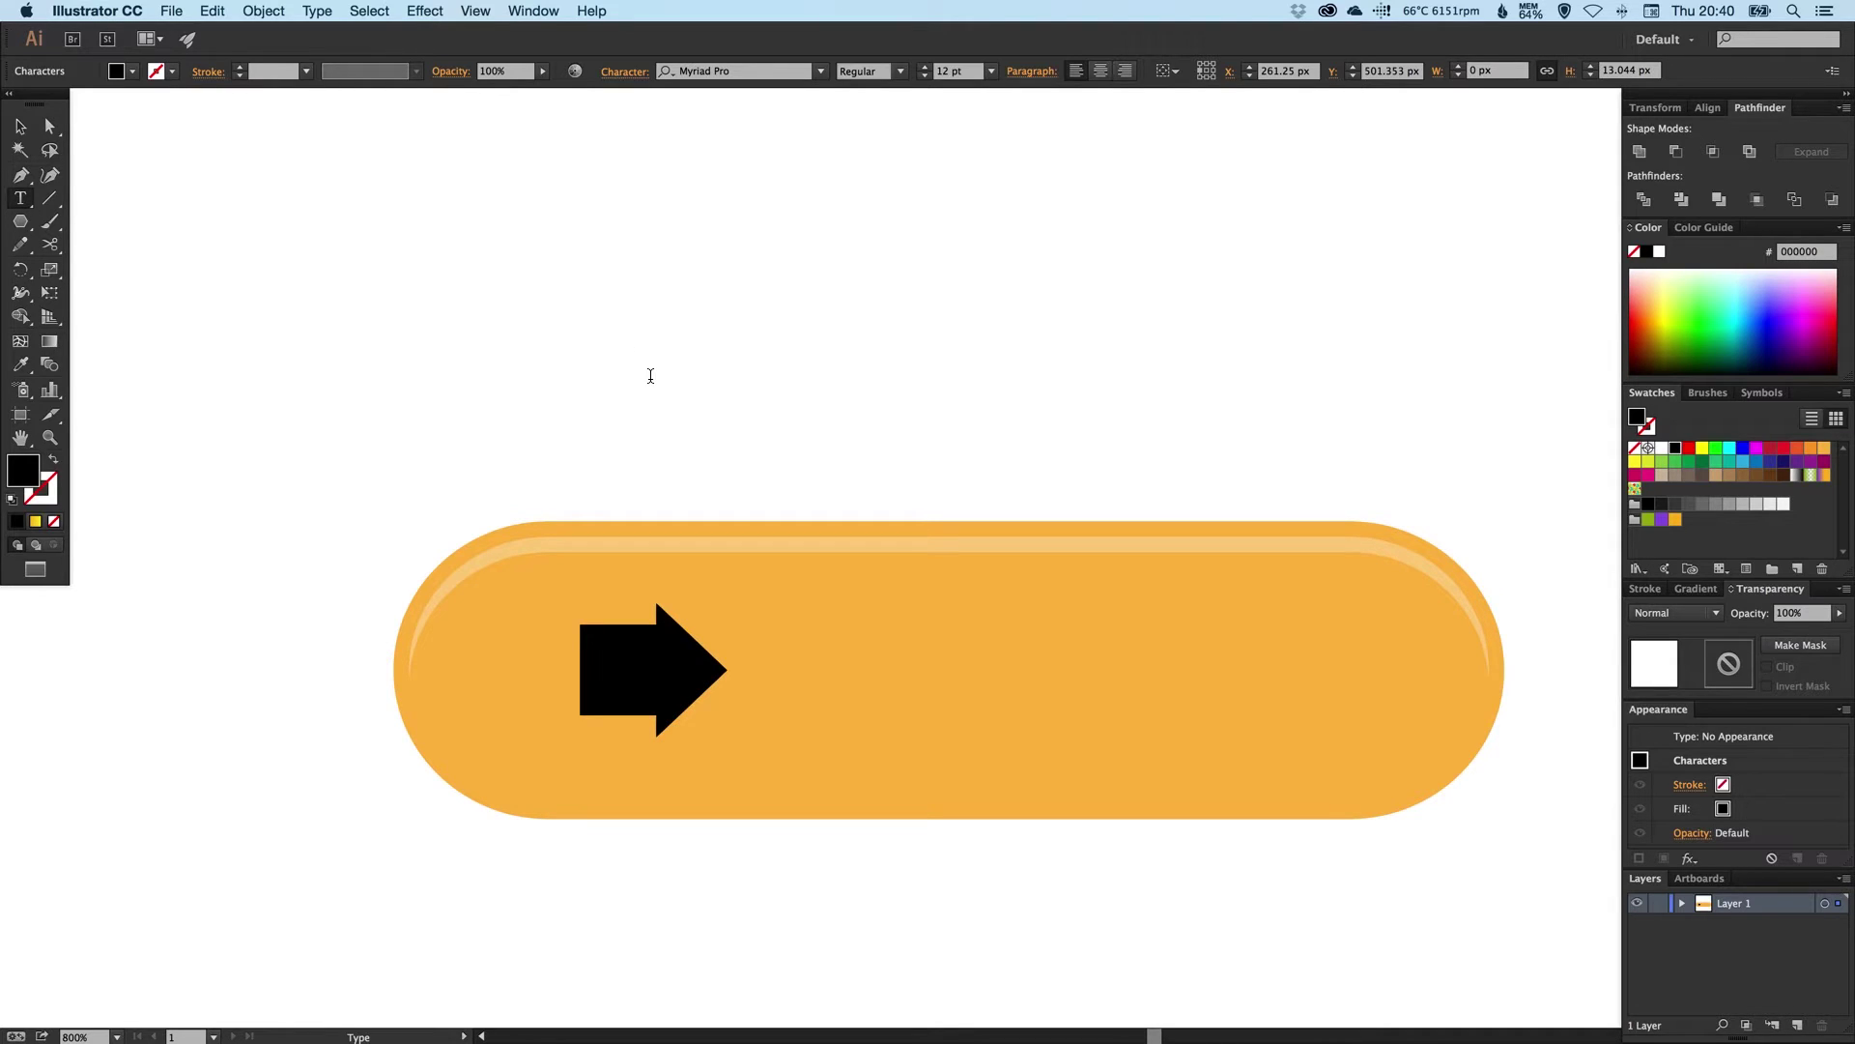
pyautogui.write('SUBSCRIBE')
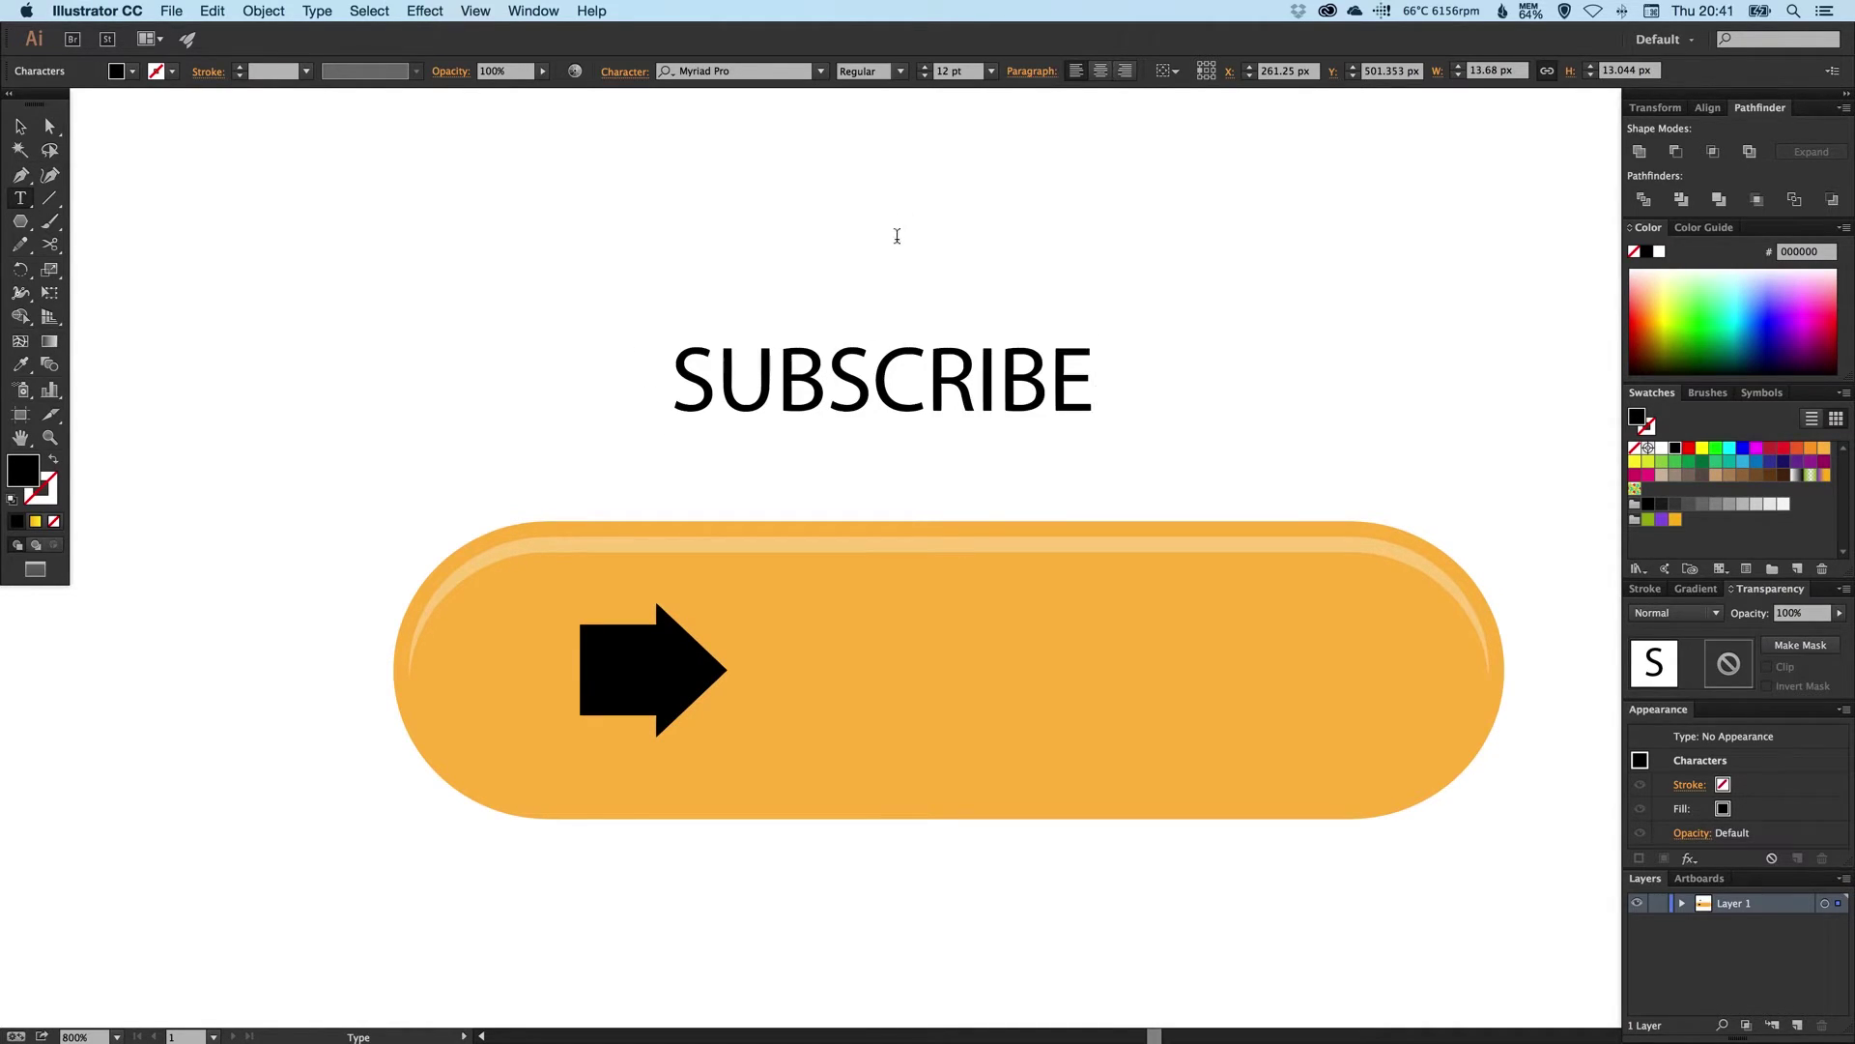
# - Set SUBSCRIBE to Arial Bold and move it onto the pill right of the arrow
pyautogui.press('super+a')
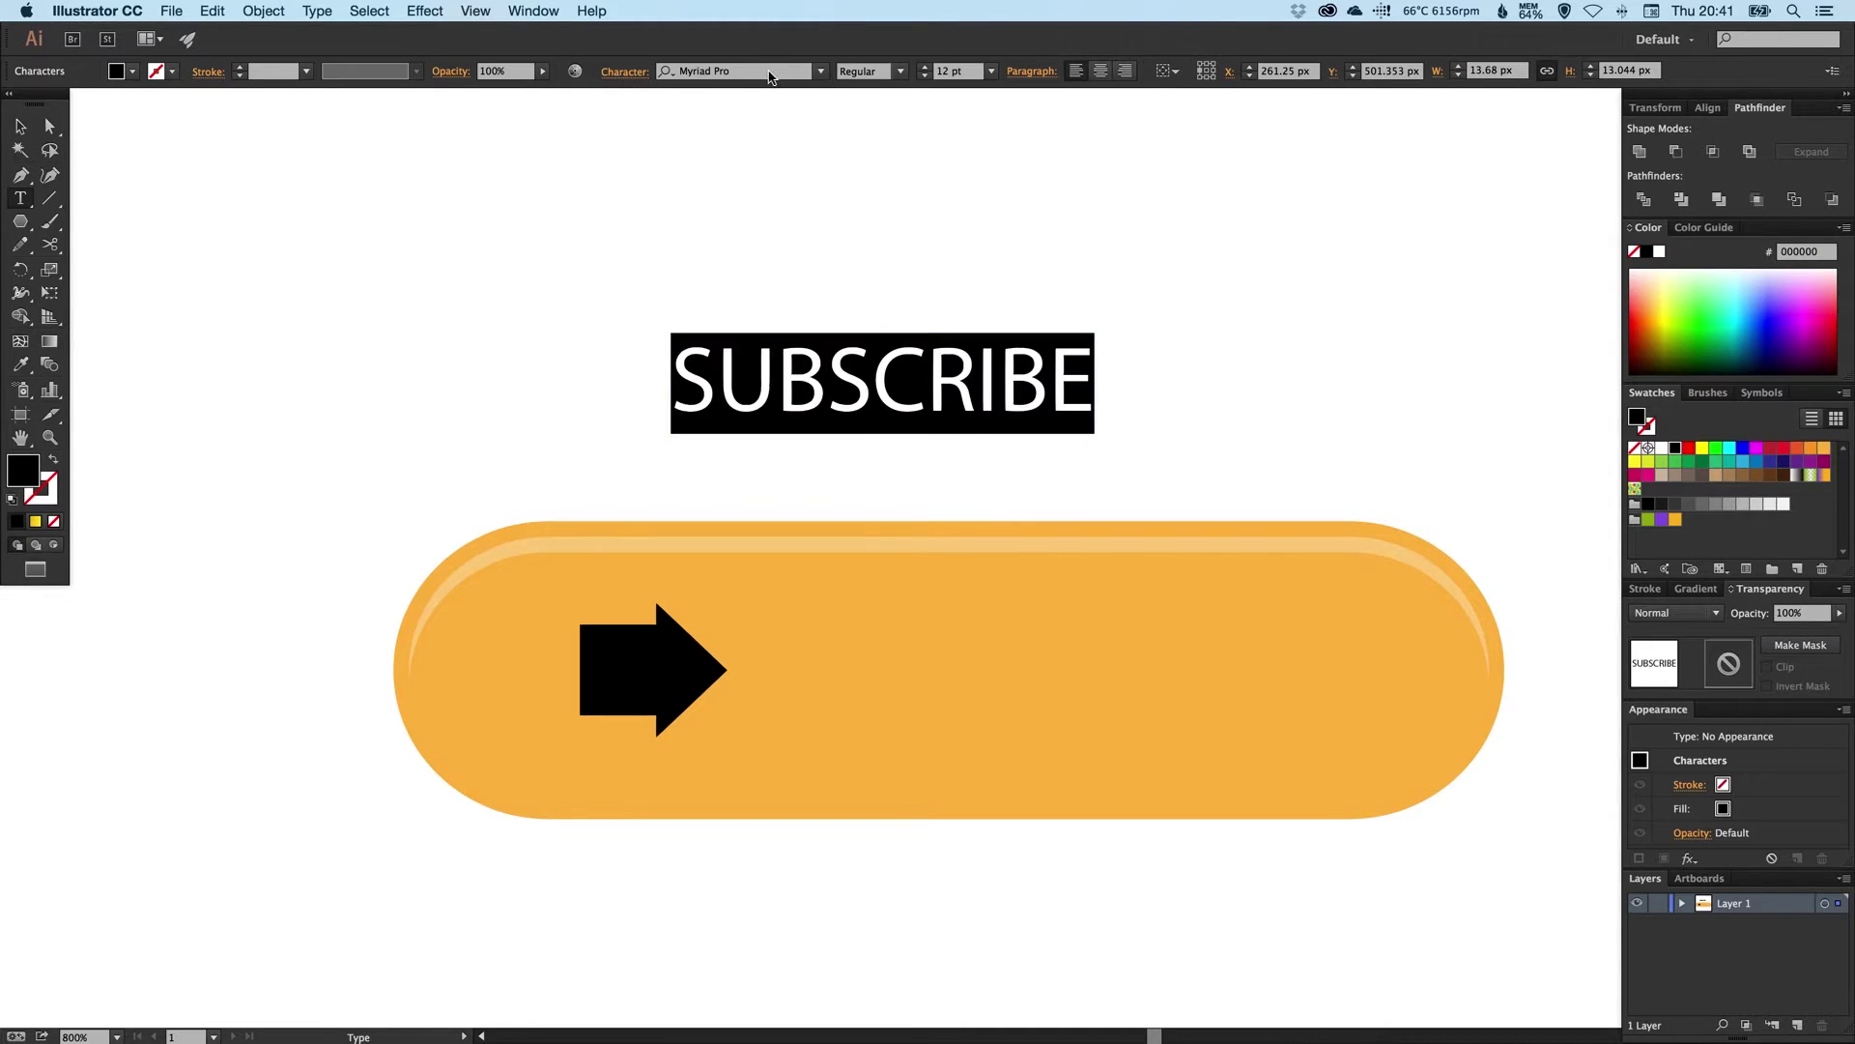
pyautogui.click(744, 71)
pyautogui.write('arial')
pyautogui.press('Return')
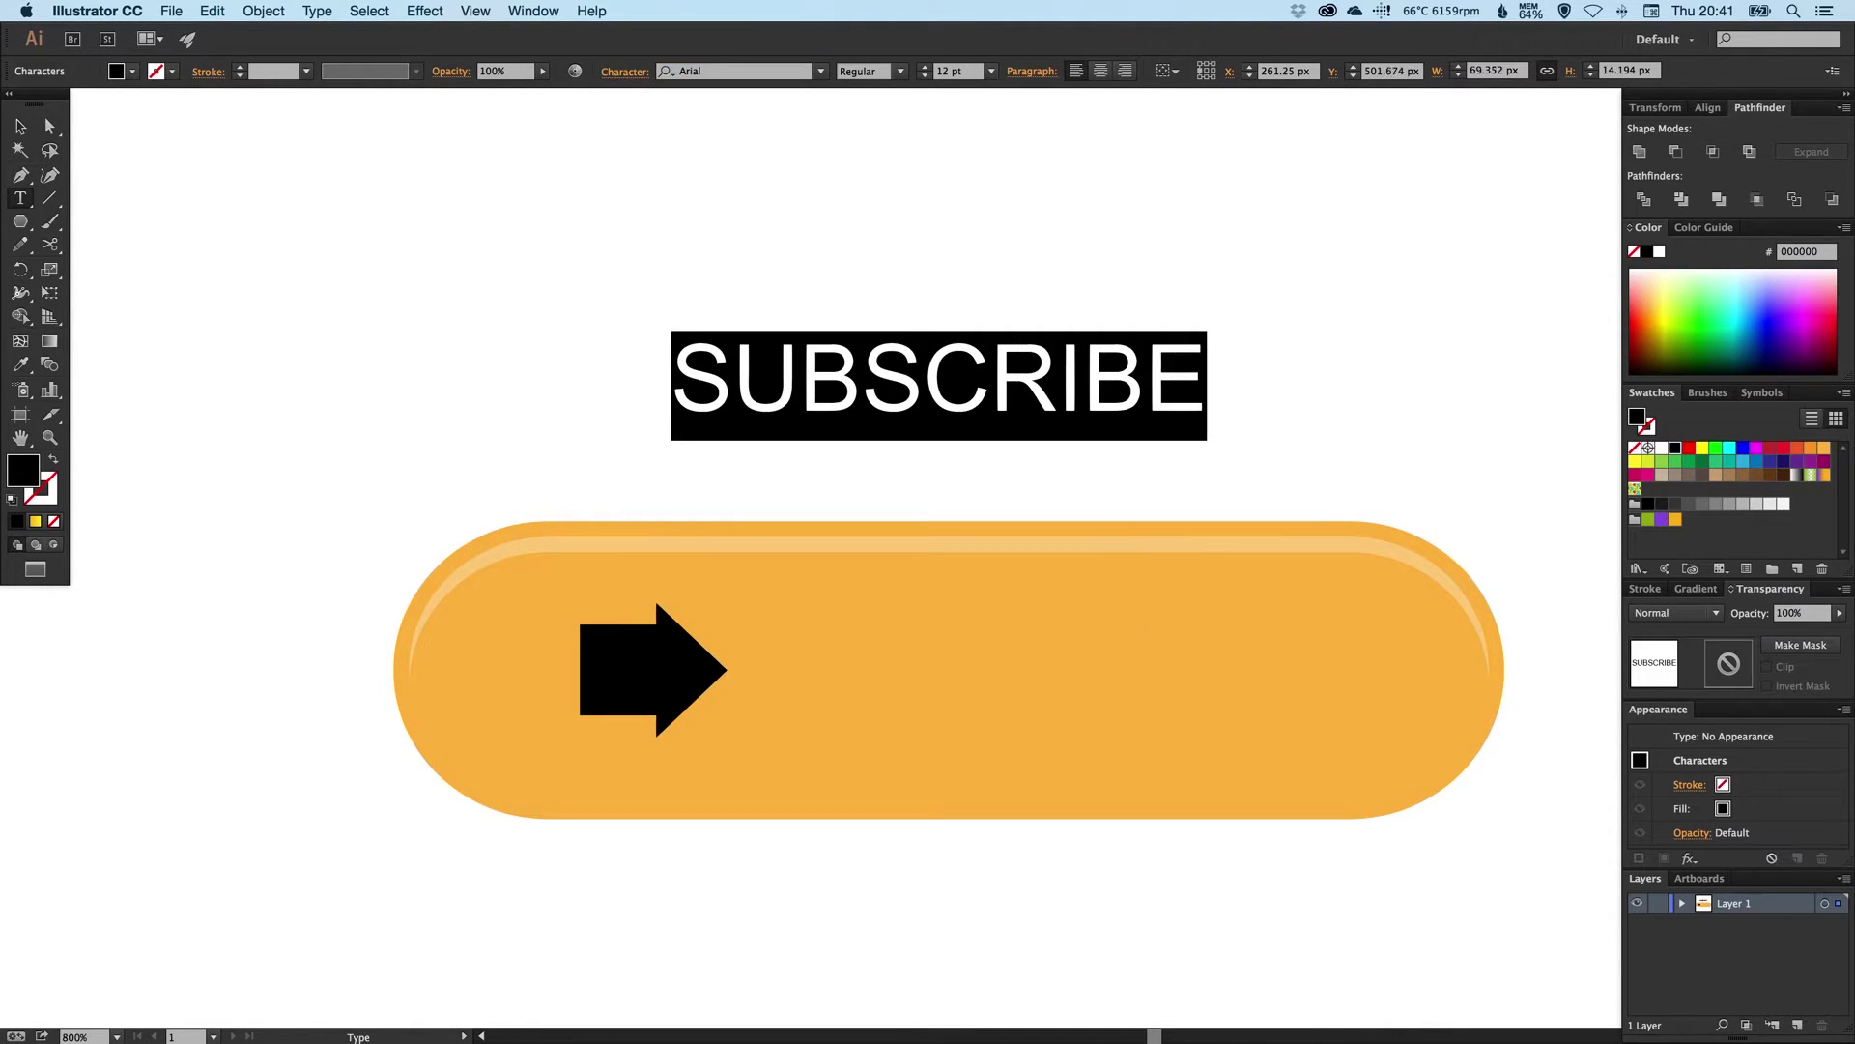
pyautogui.click(902, 75)
pyautogui.click(869, 133)
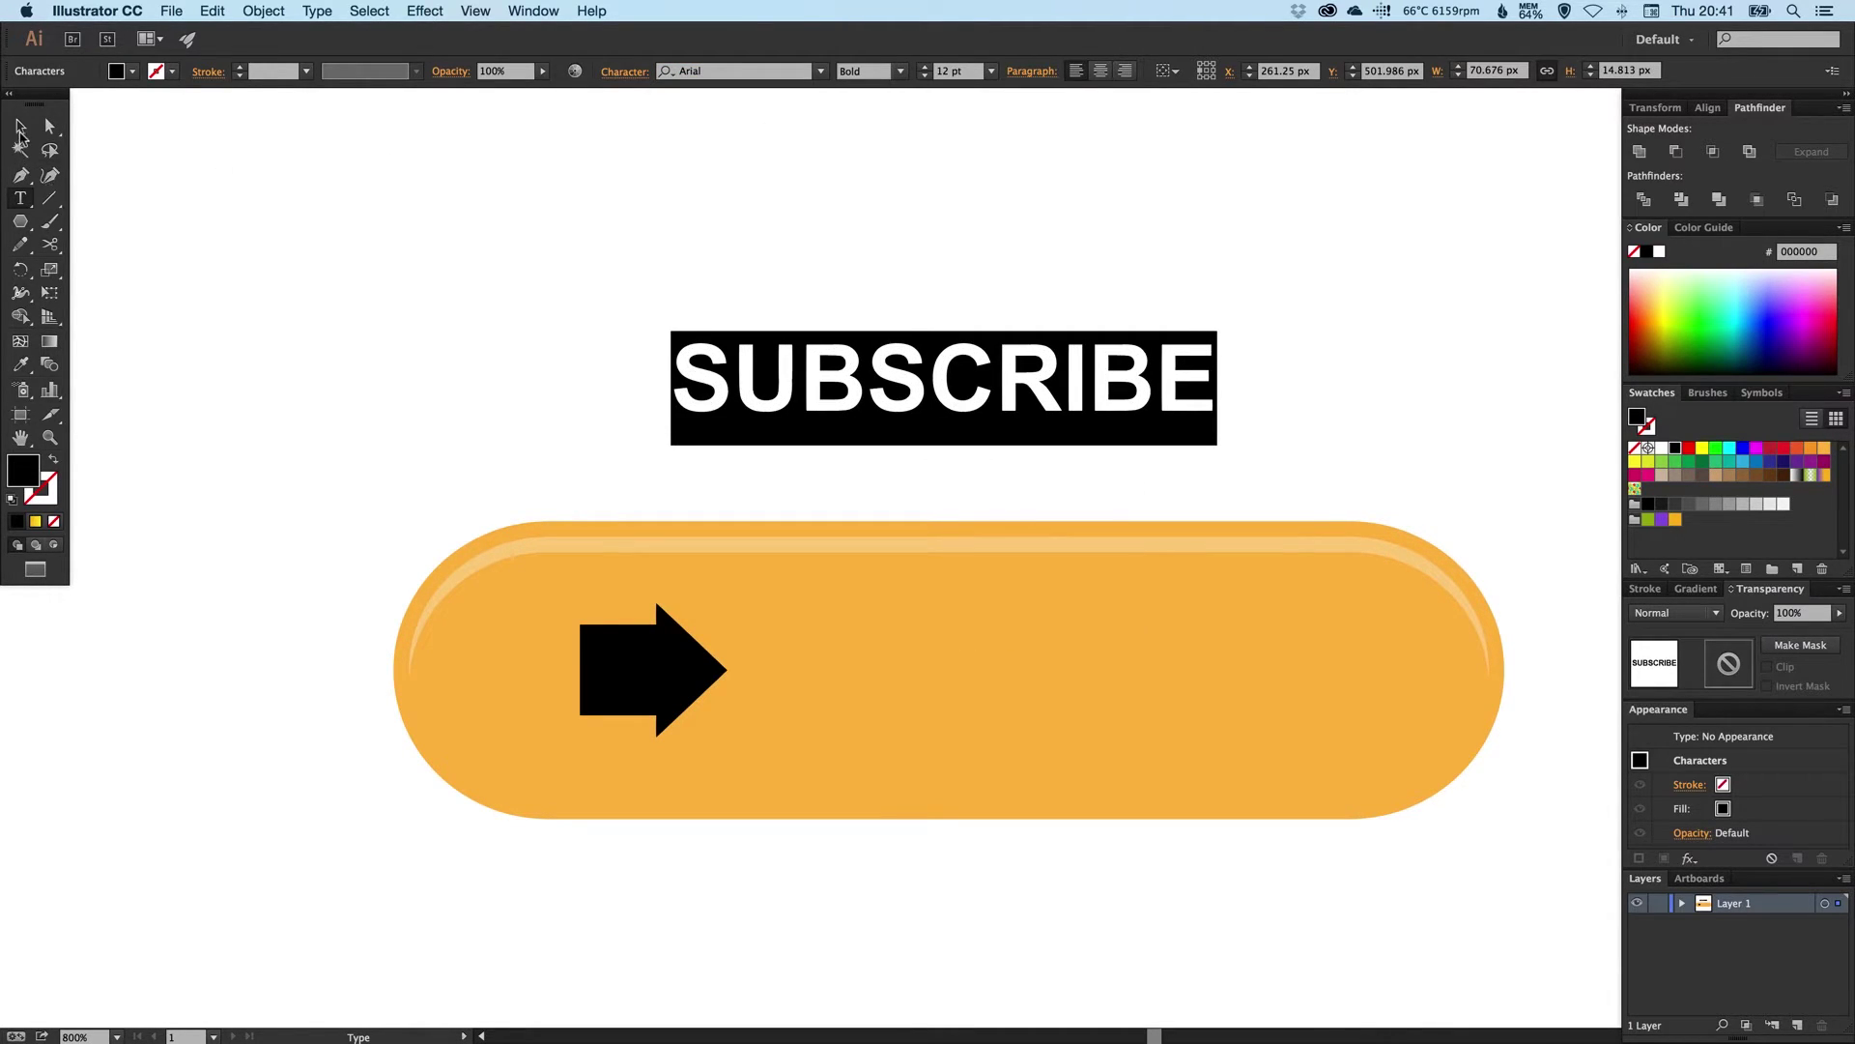
pyautogui.click(20, 130)
pyautogui.moveTo(949, 379); pyautogui.dragTo(1071, 692)
# - Enlarge SUBSCRIBE slightly and shrink the arrow, tucking it beside the text
pyautogui.moveTo(1329, 626); pyautogui.dragTo(1340, 620)
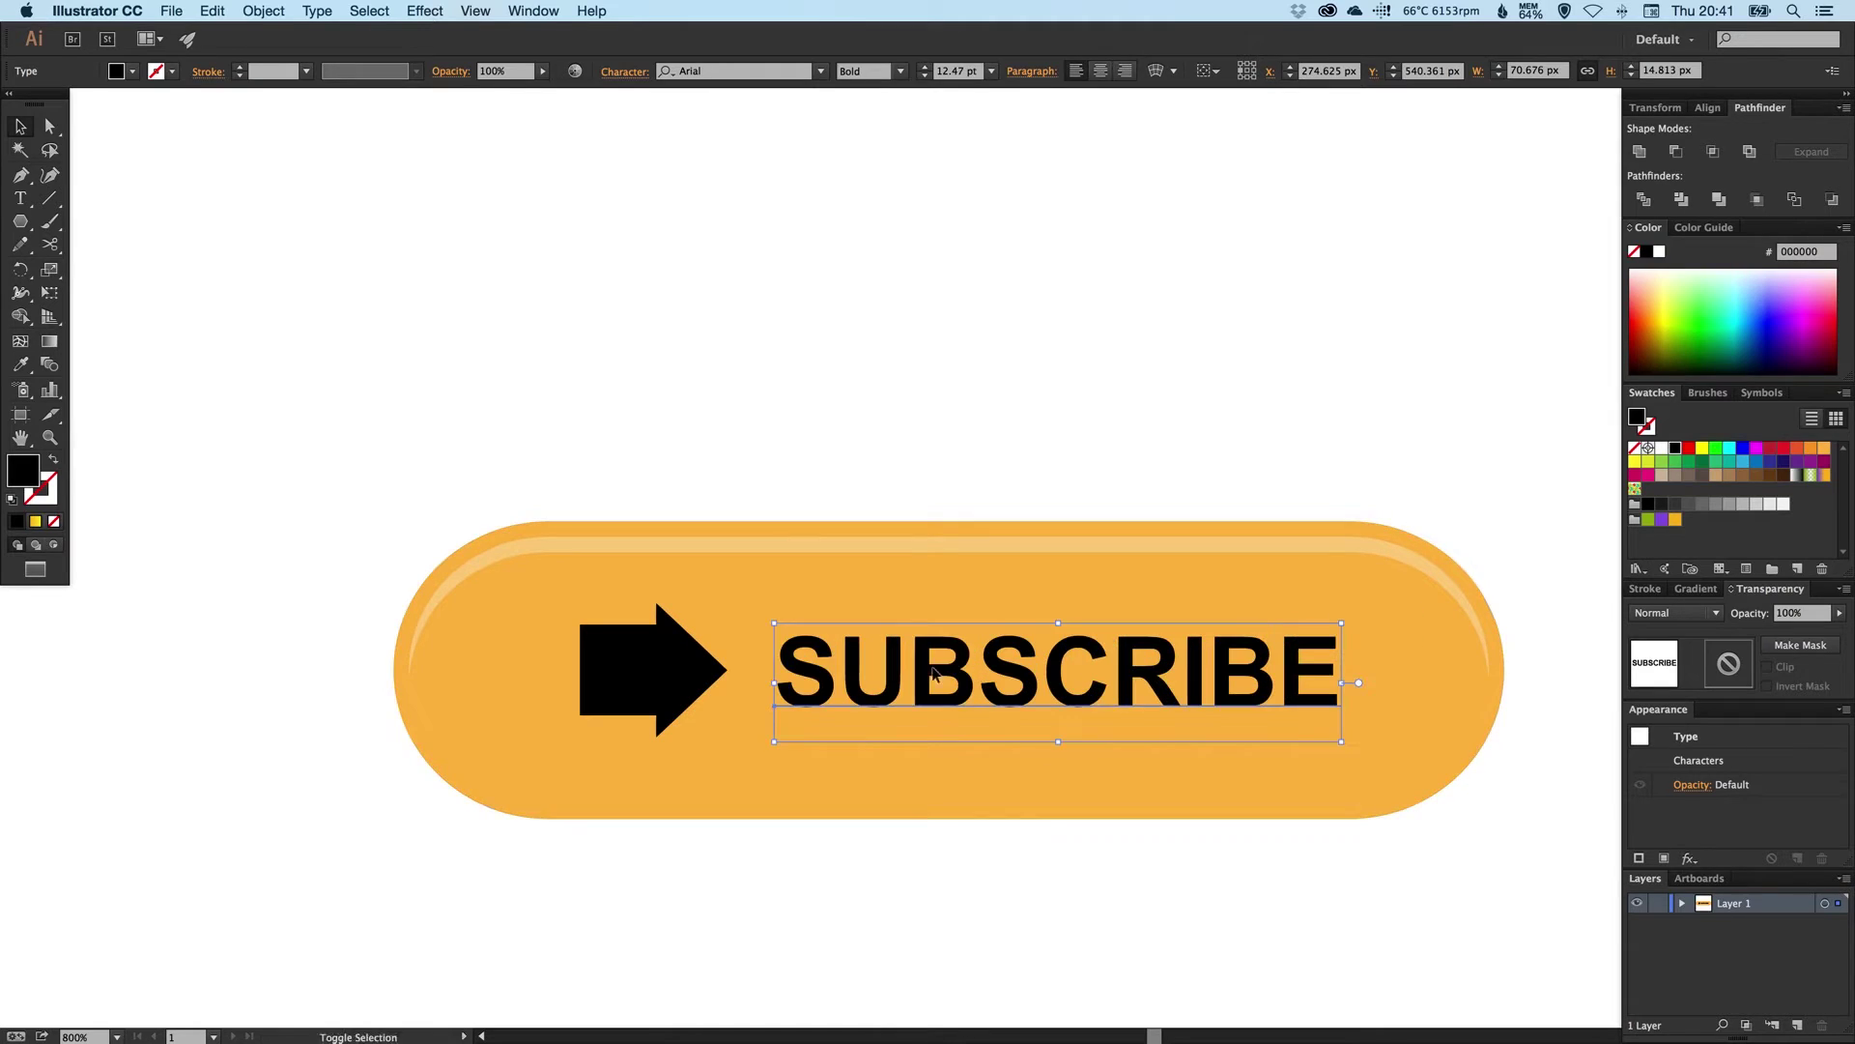
pyautogui.click(663, 649)
pyautogui.click(723, 604)
pyautogui.click(666, 667)
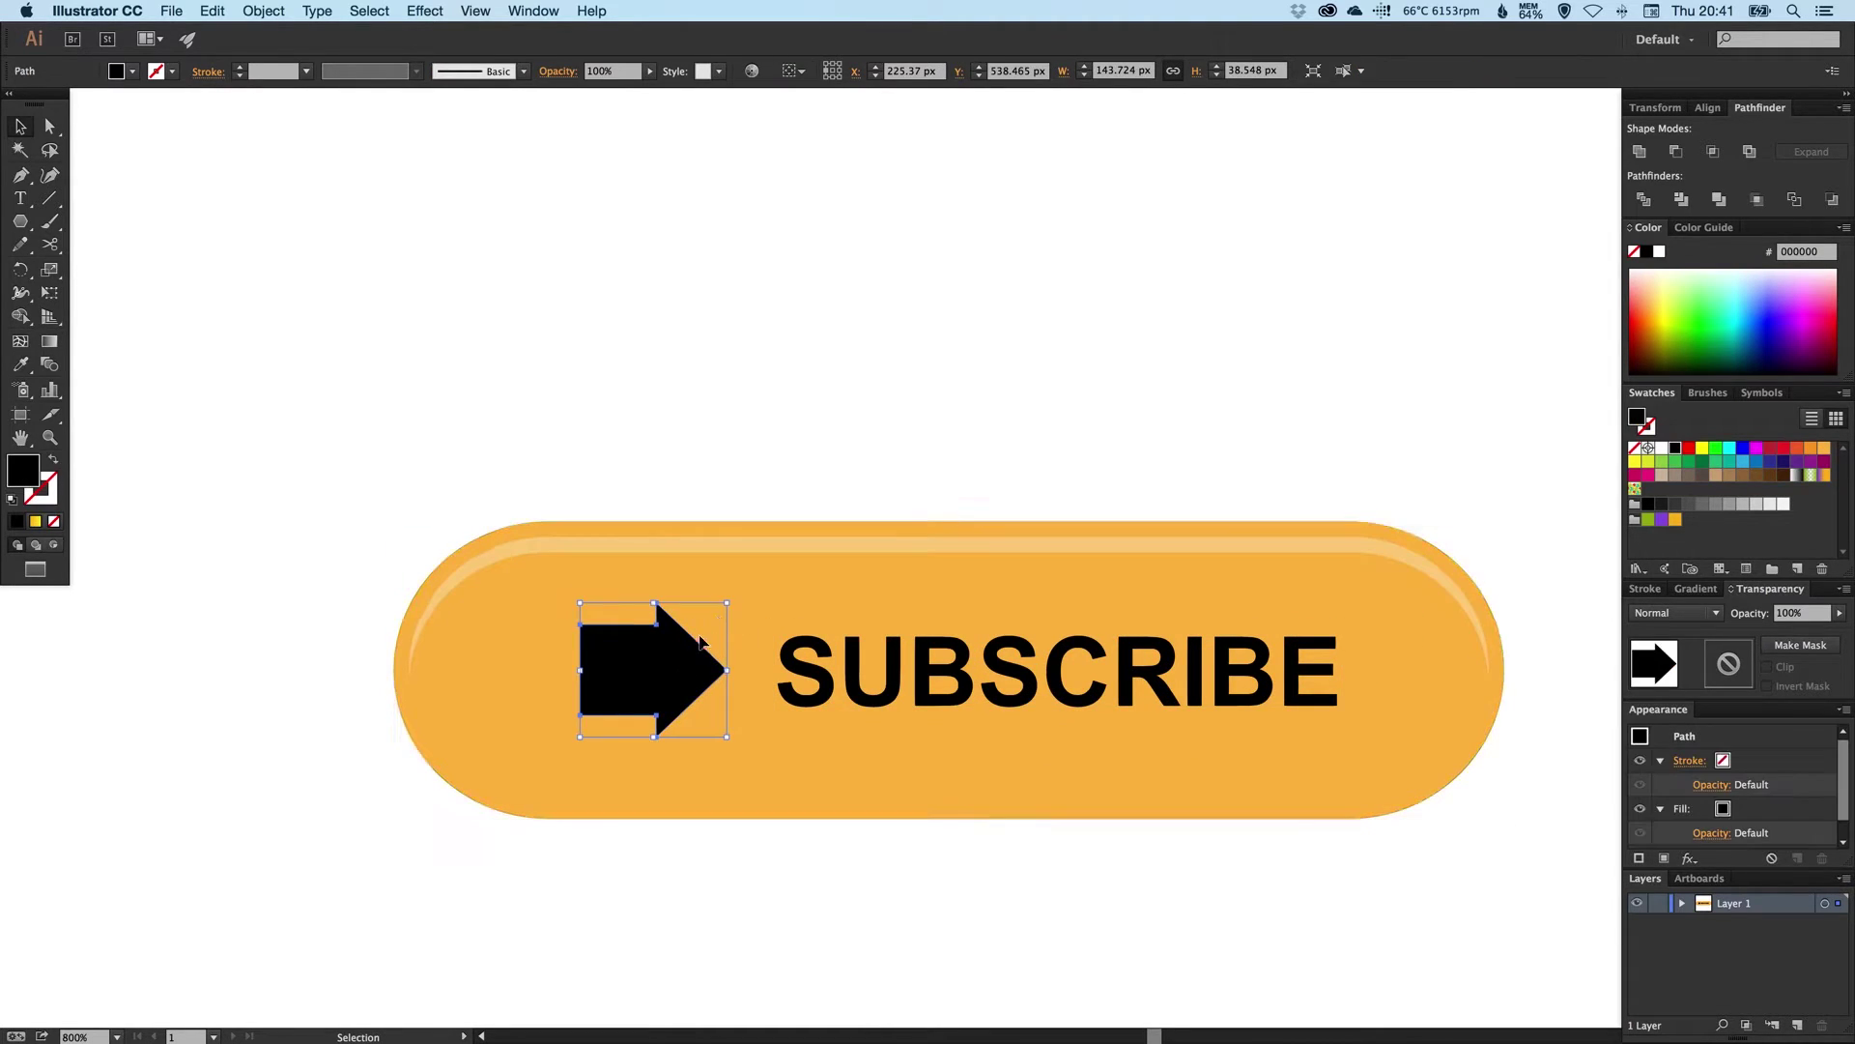
pyautogui.moveTo(727, 605); pyautogui.dragTo(738, 663)
# - Tighten SUBSCRIBE's letter tracking to -18 in the Character settings
pyautogui.click(878, 667)
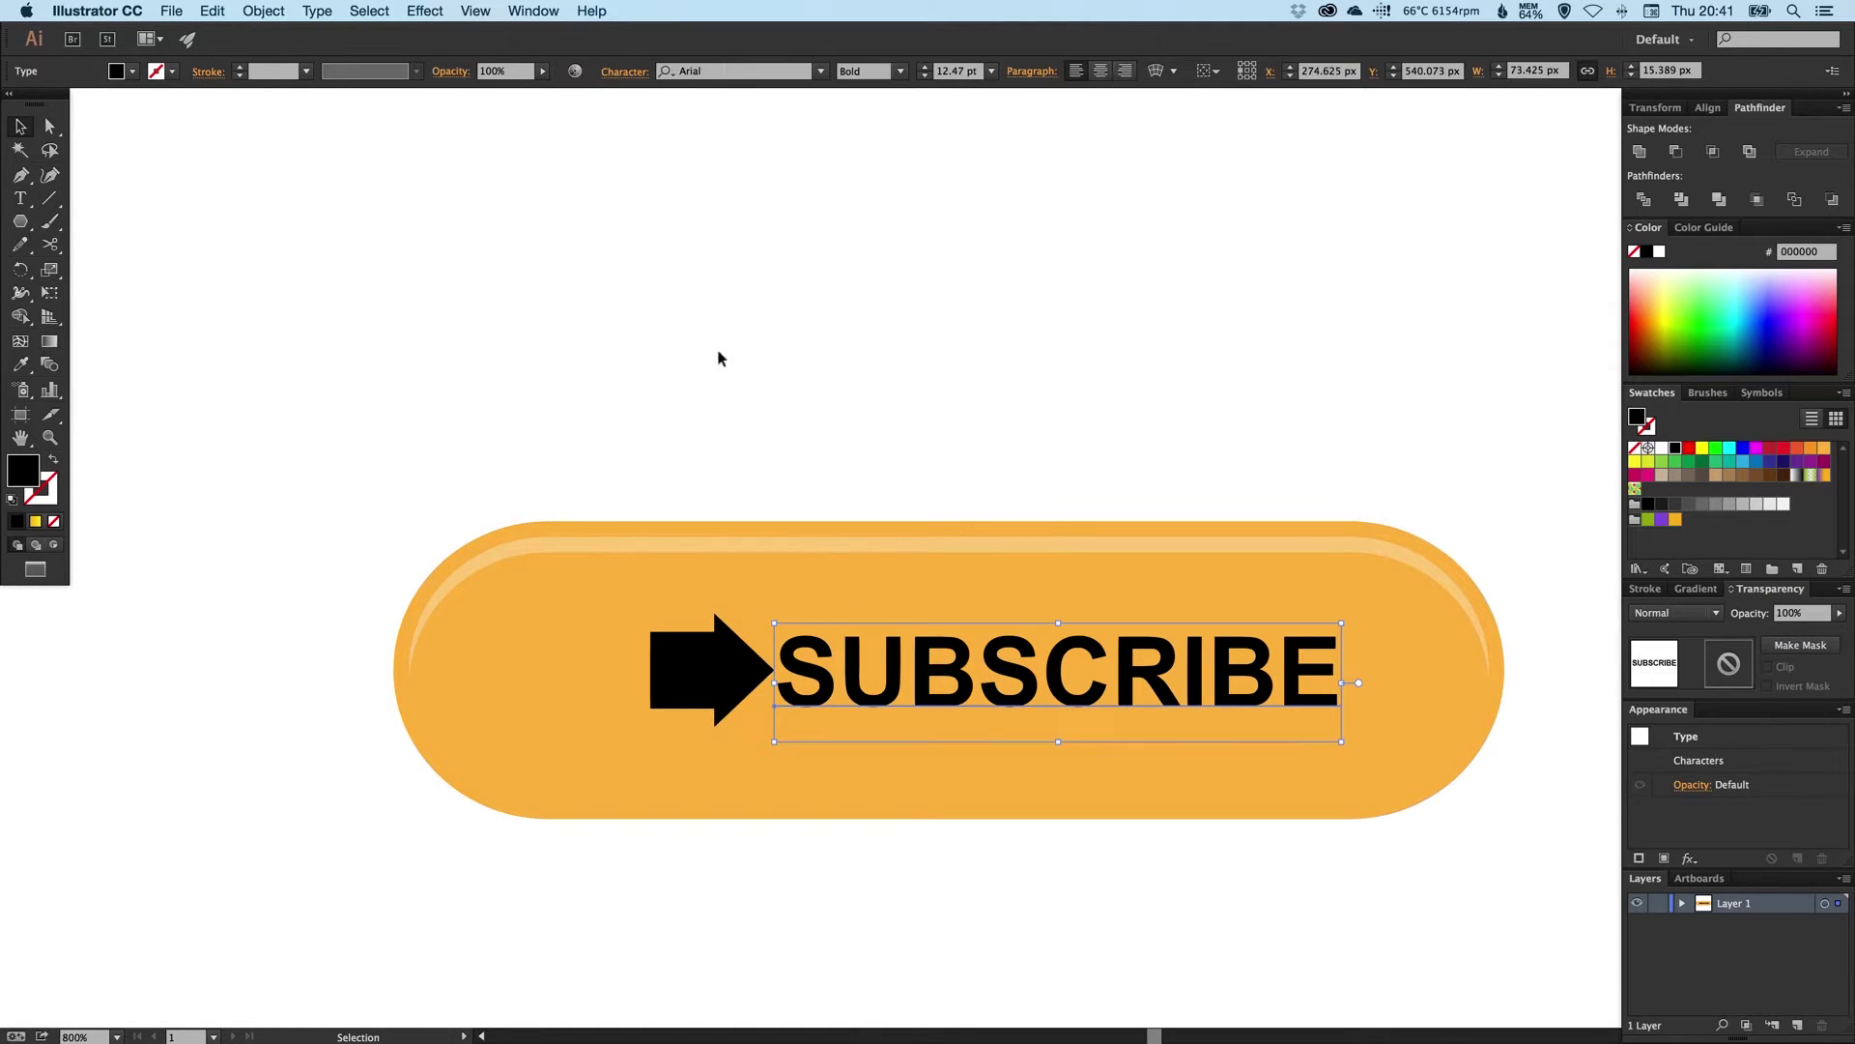
pyautogui.click(617, 72)
pyautogui.click(569, 223)
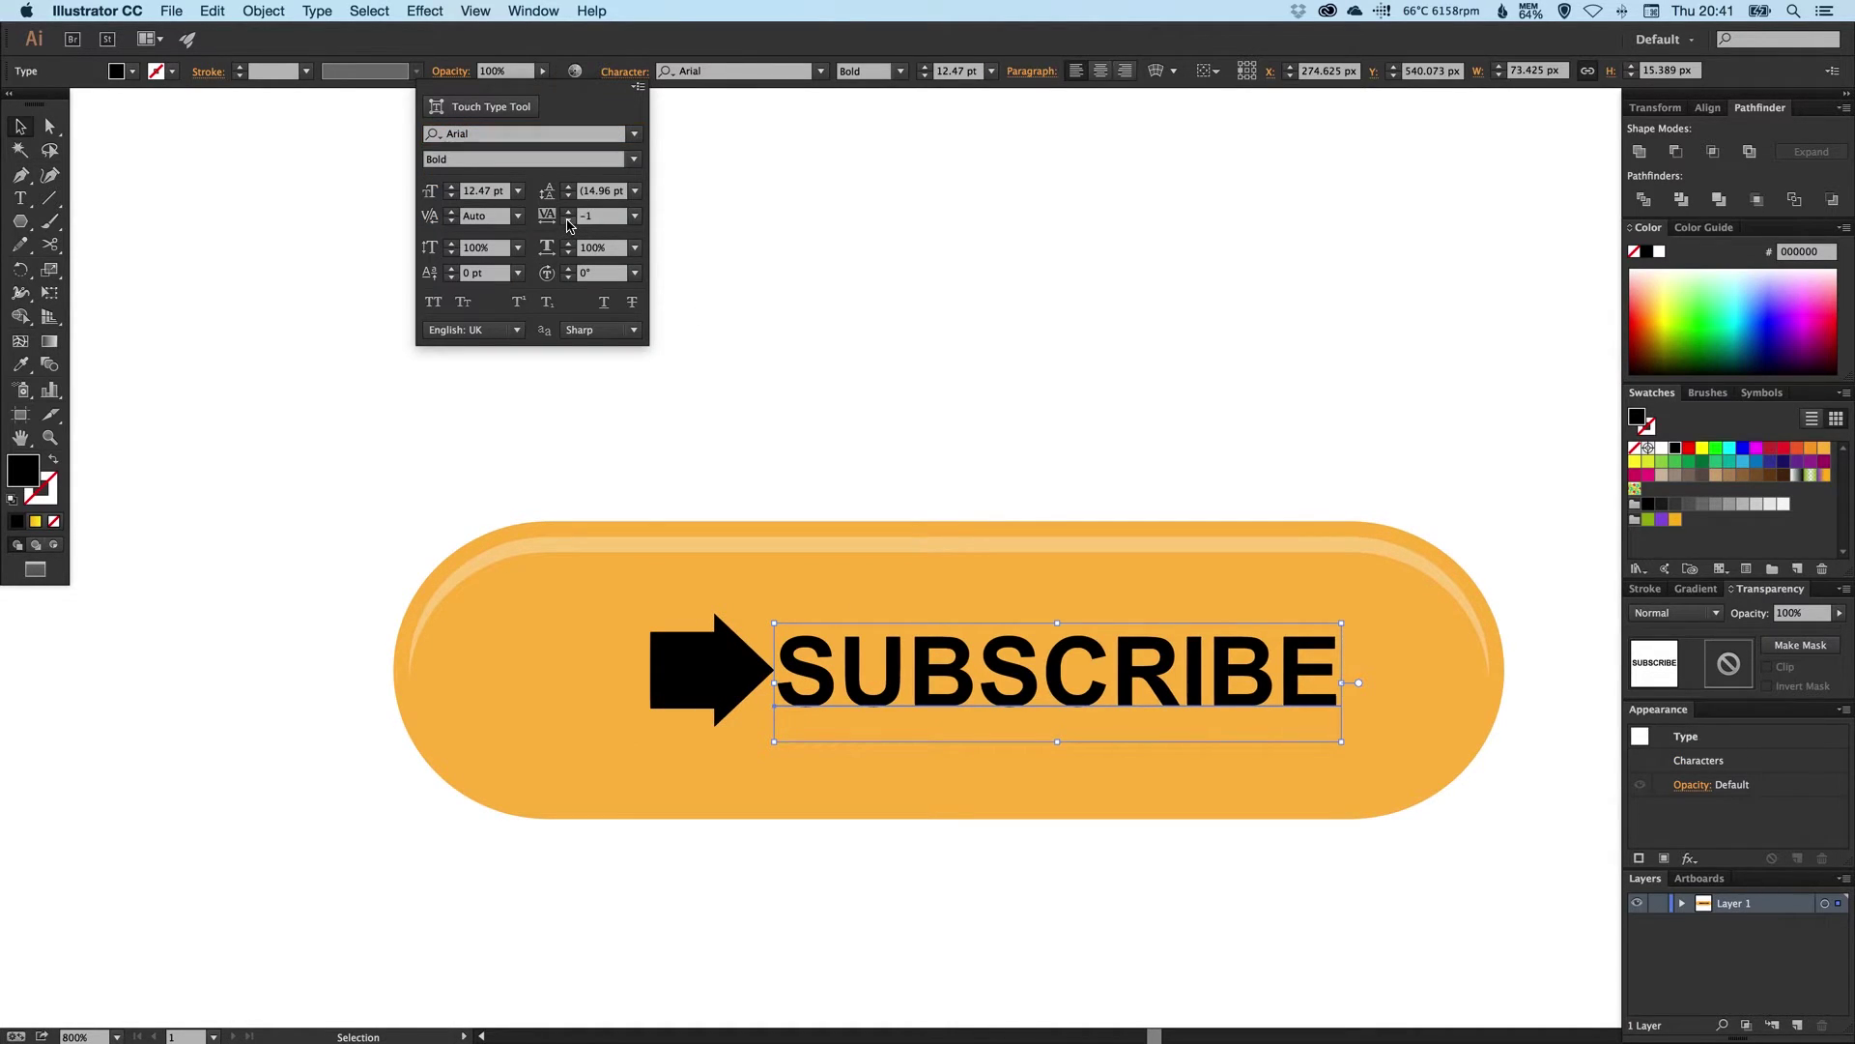
pyautogui.click(569, 223)
pyautogui.click(570, 223)
pyautogui.click(569, 223)
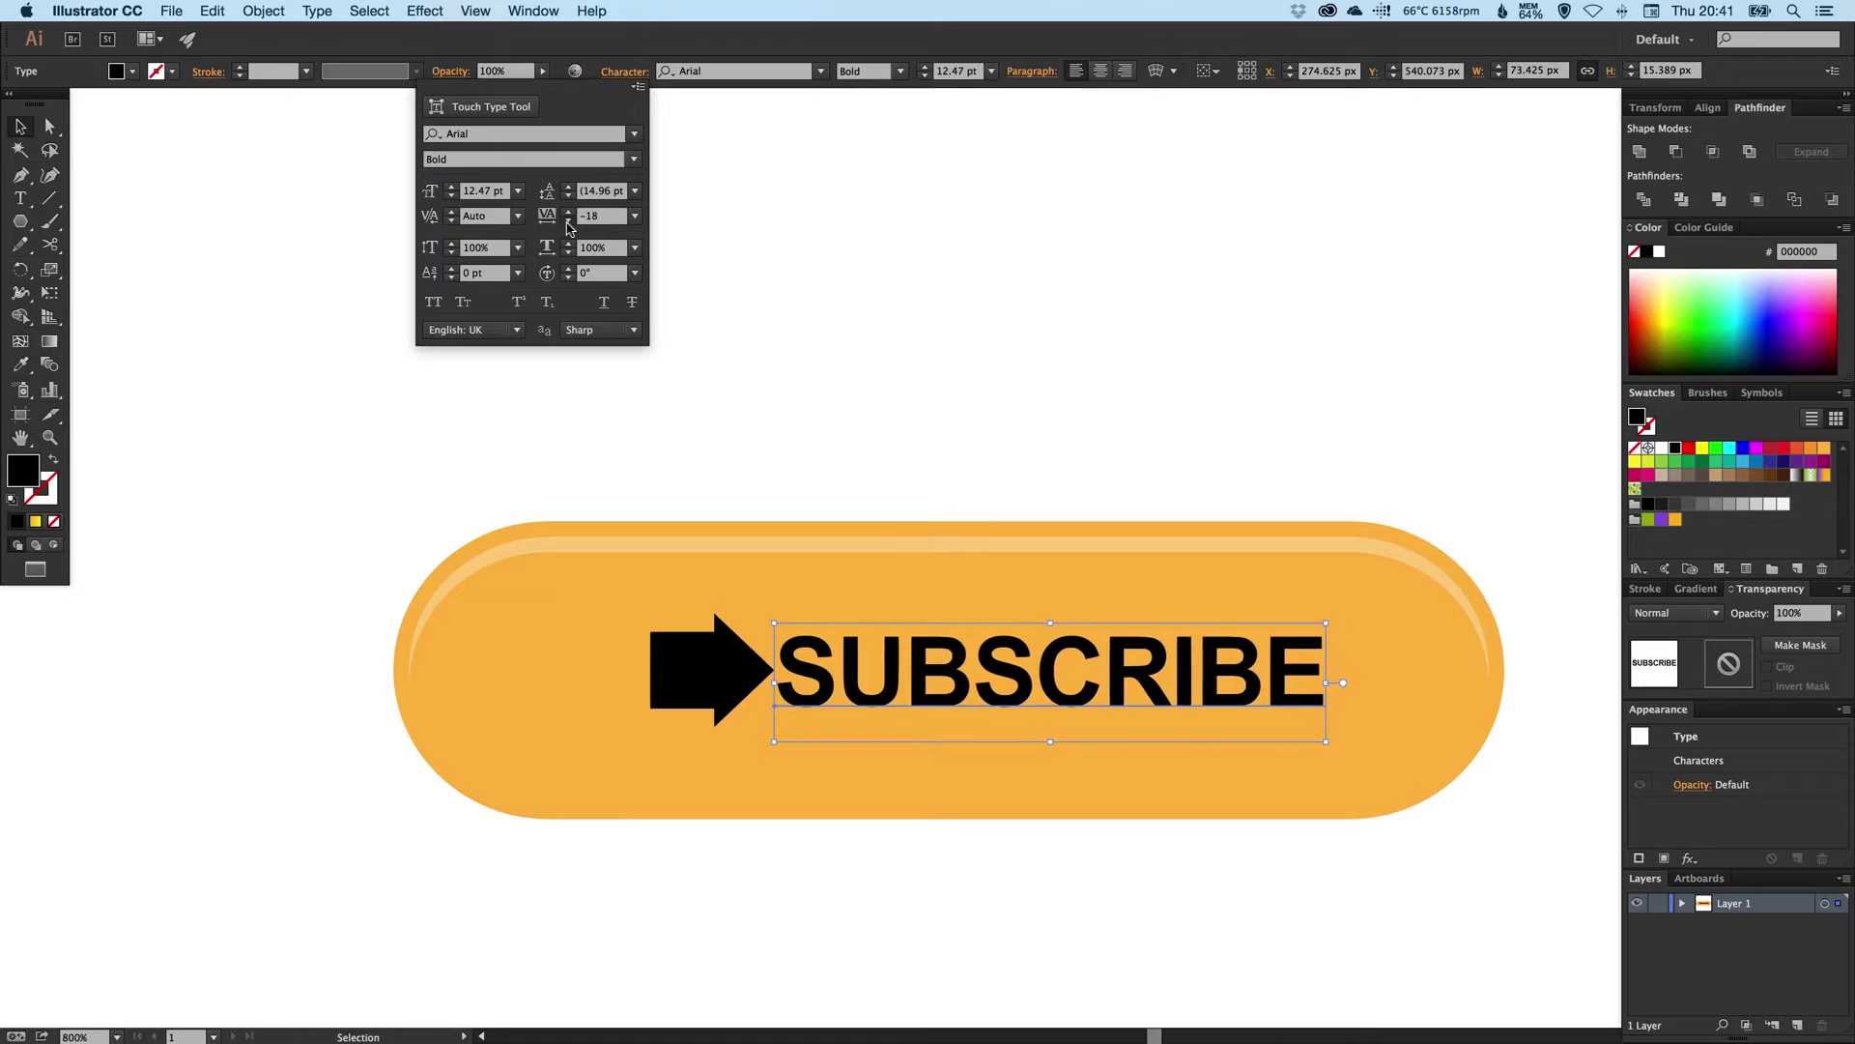
pyautogui.click(569, 223)
pyautogui.click(569, 223)
pyautogui.click(969, 667)
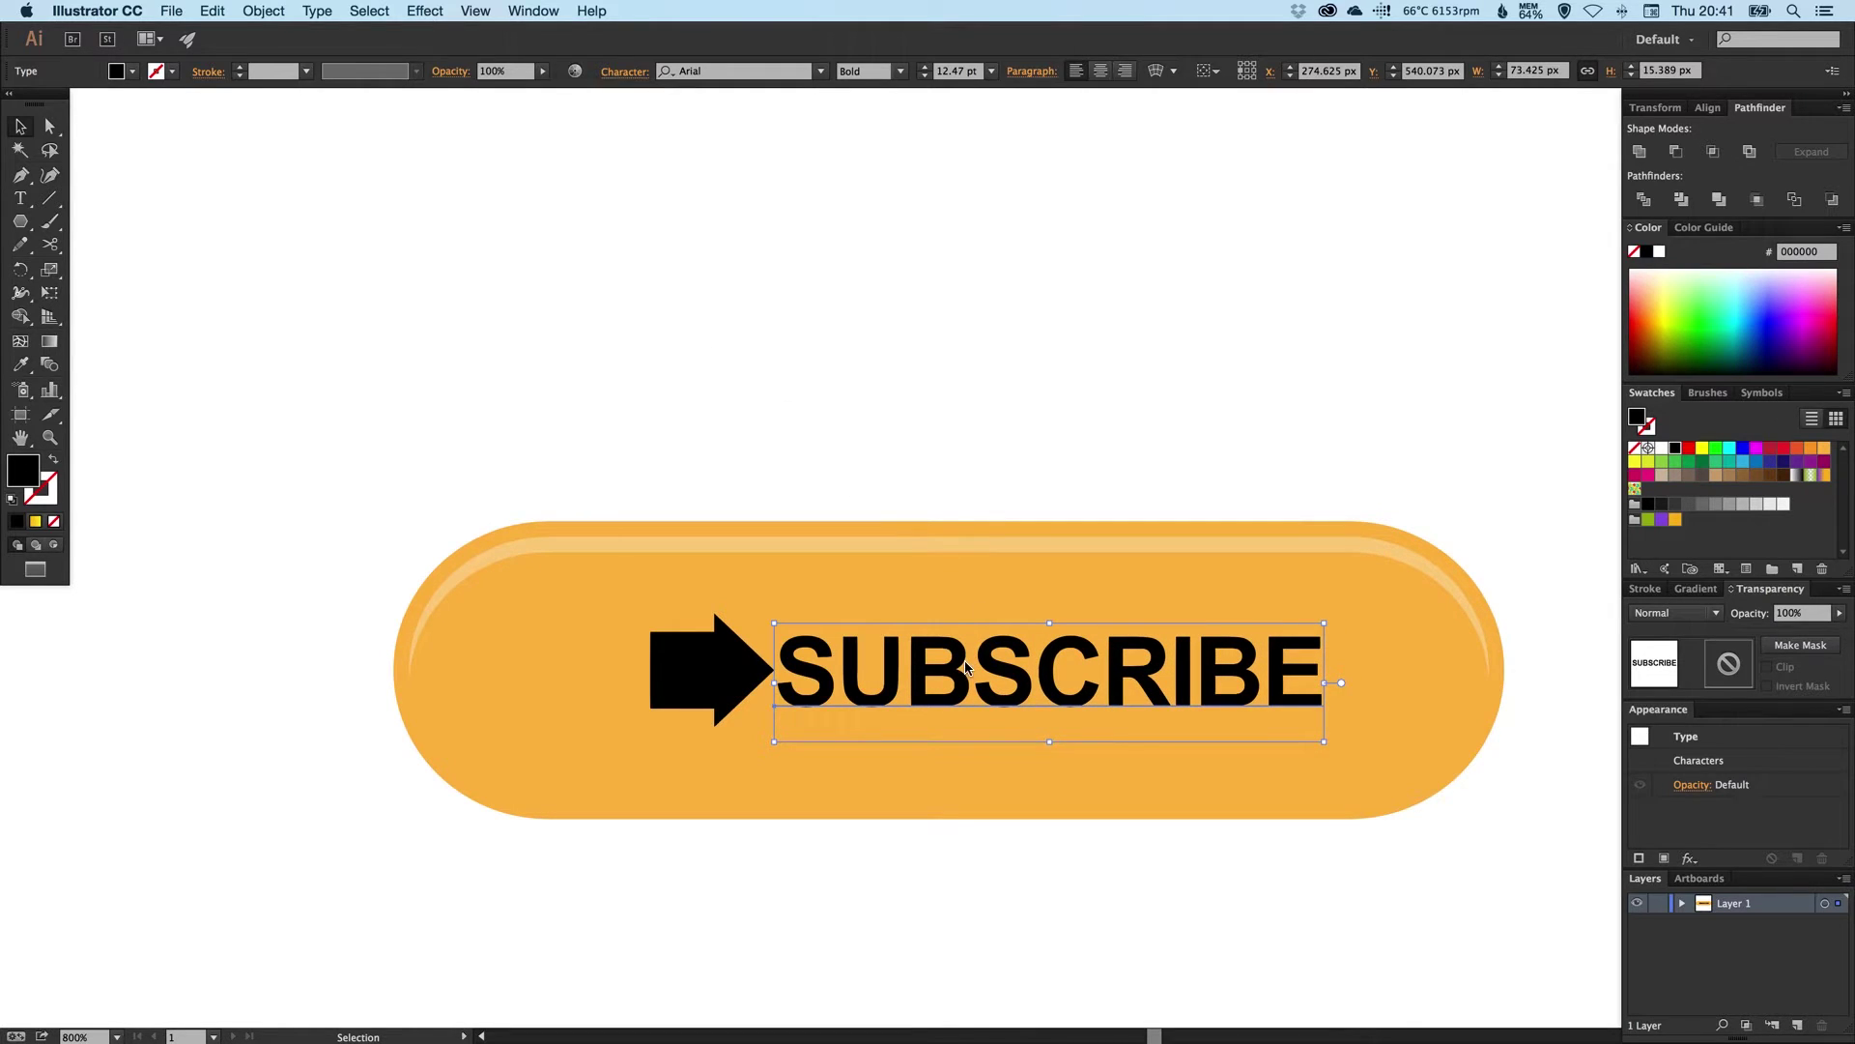
pyautogui.click(1036, 458)
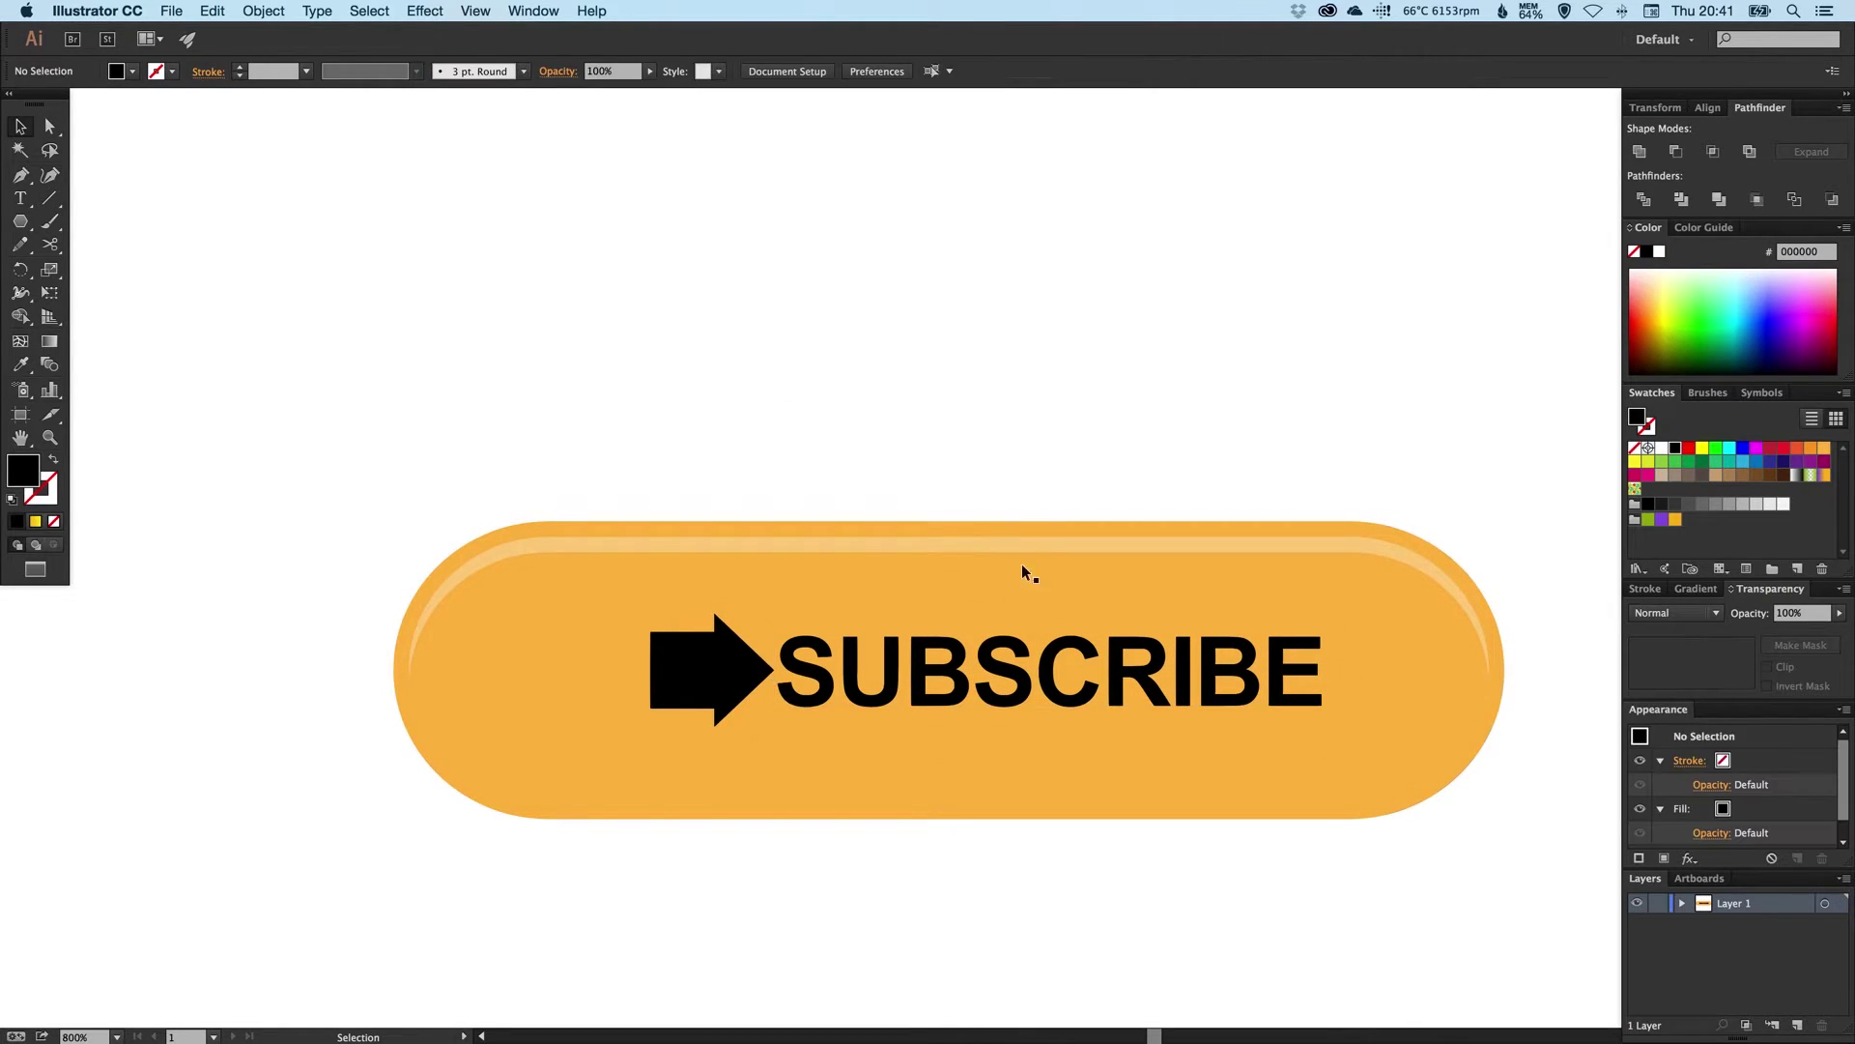
# - Convert the SUBSCRIBE text to outlines with Type > Create Outlines
pyautogui.click(1018, 682)
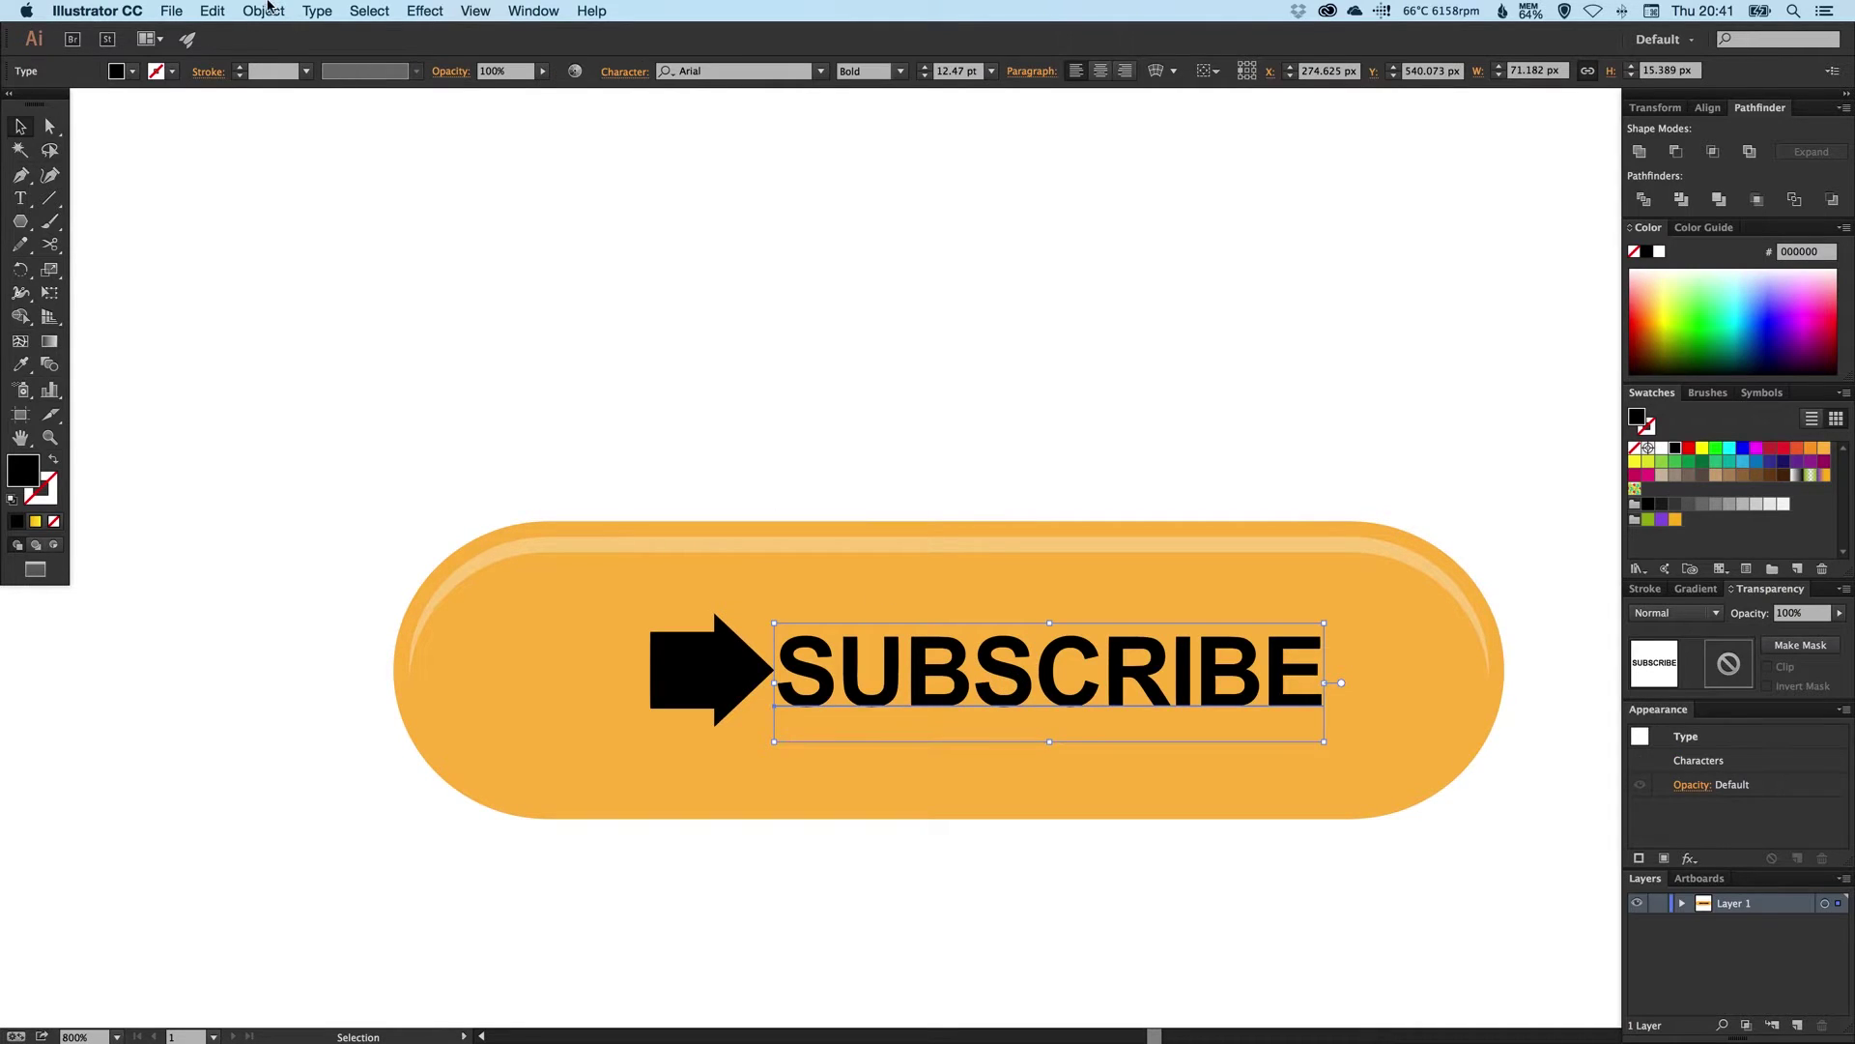
pyautogui.click(319, 10)
pyautogui.click(354, 325)
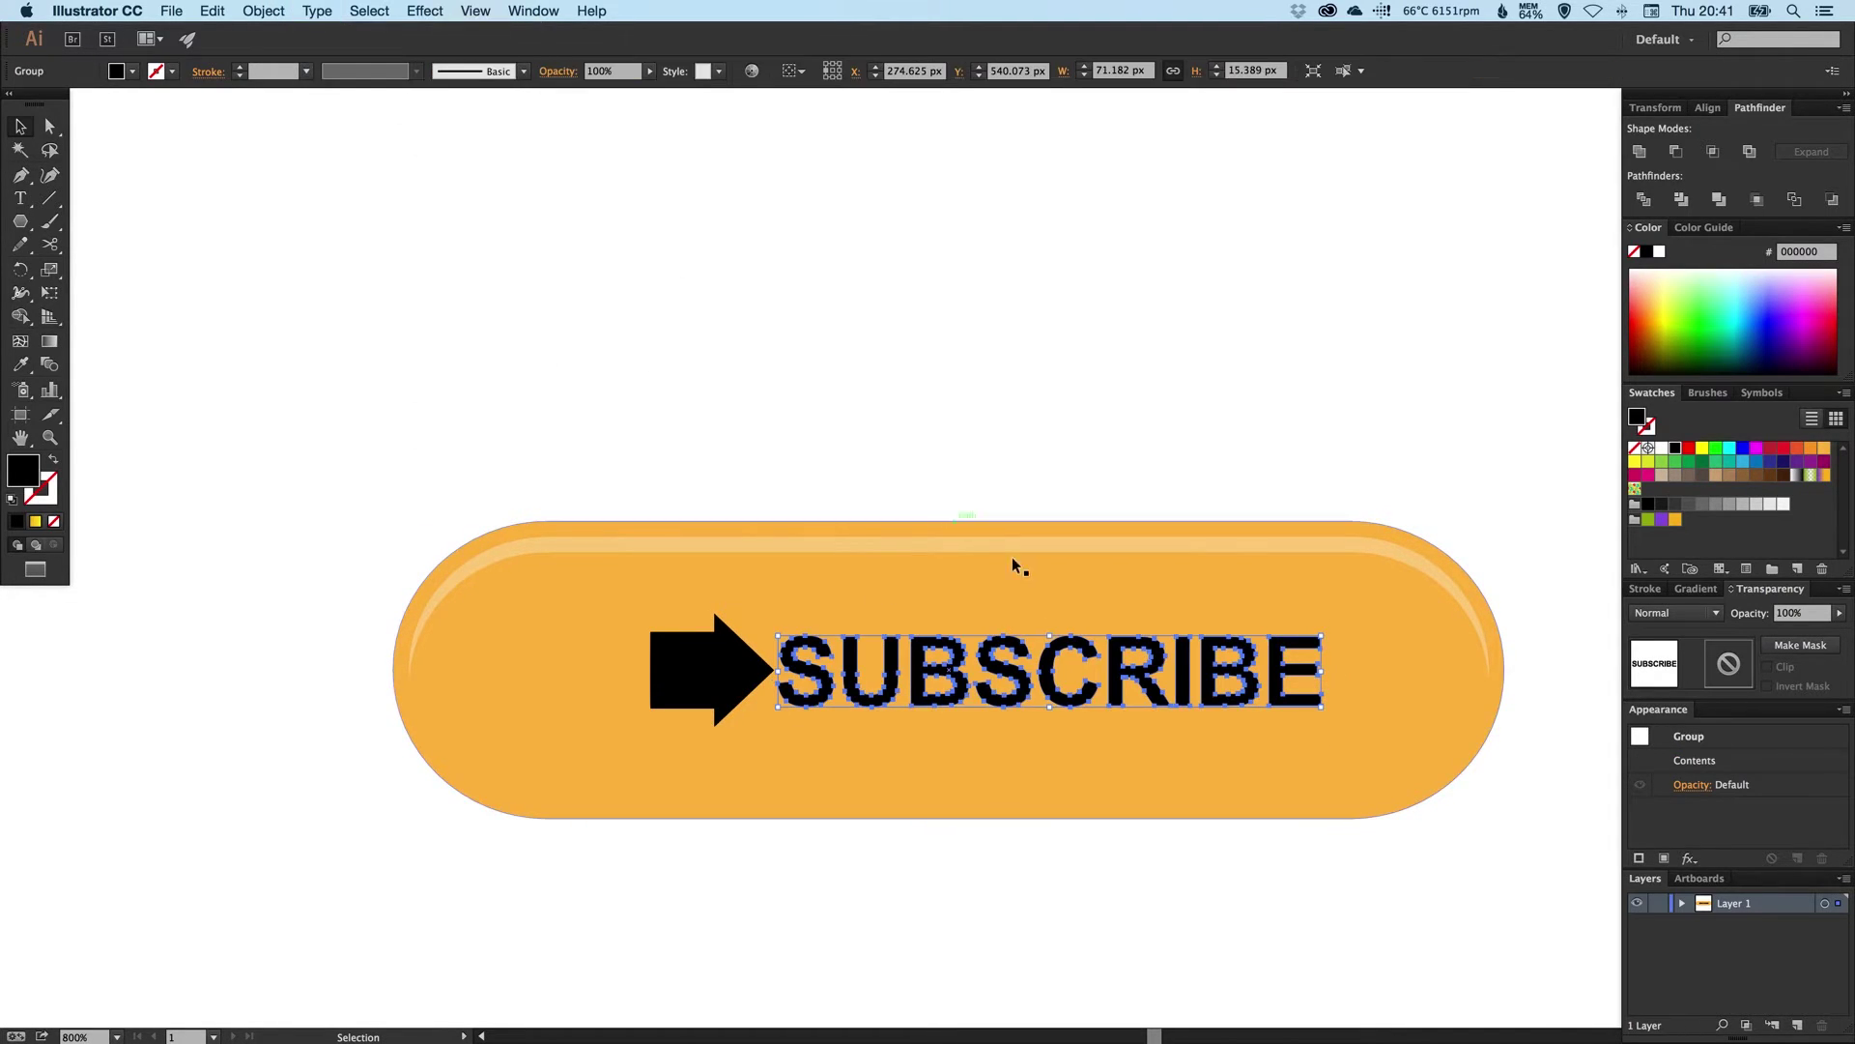
pyautogui.click(1075, 404)
pyautogui.press('super+y')
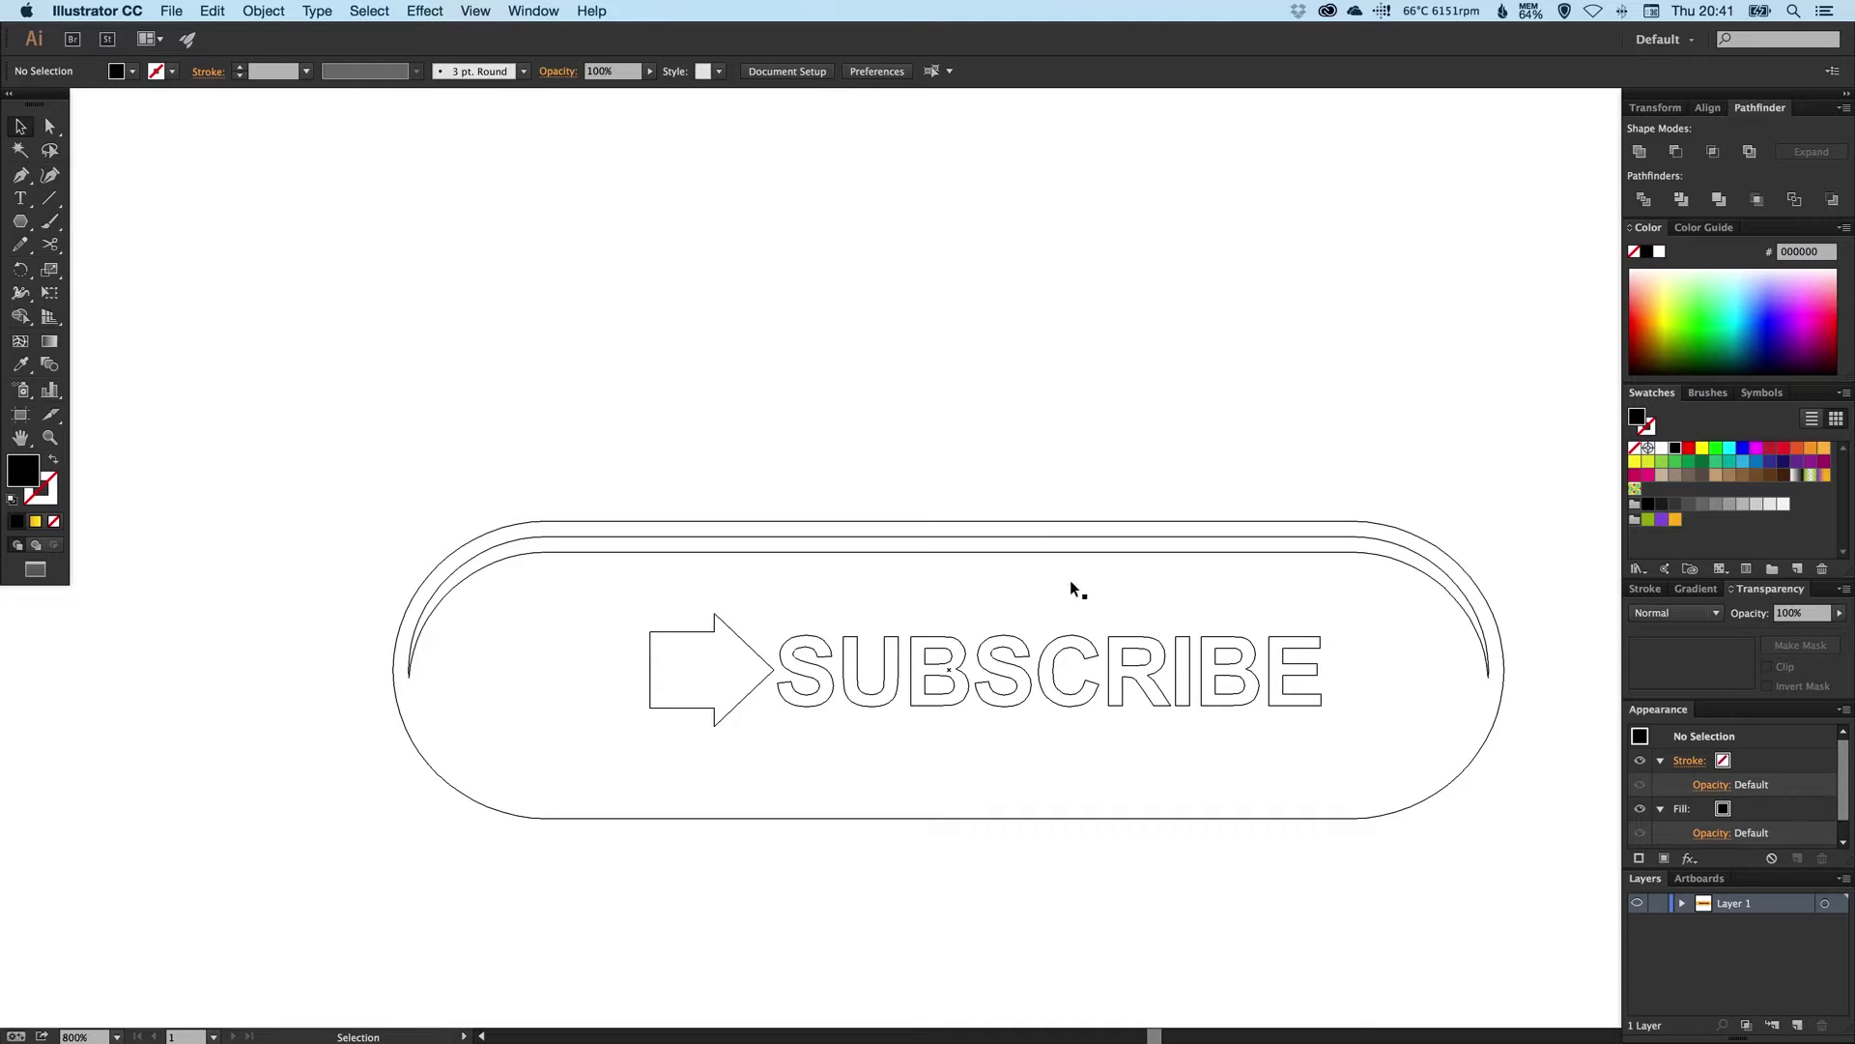
pyautogui.press('super+y')
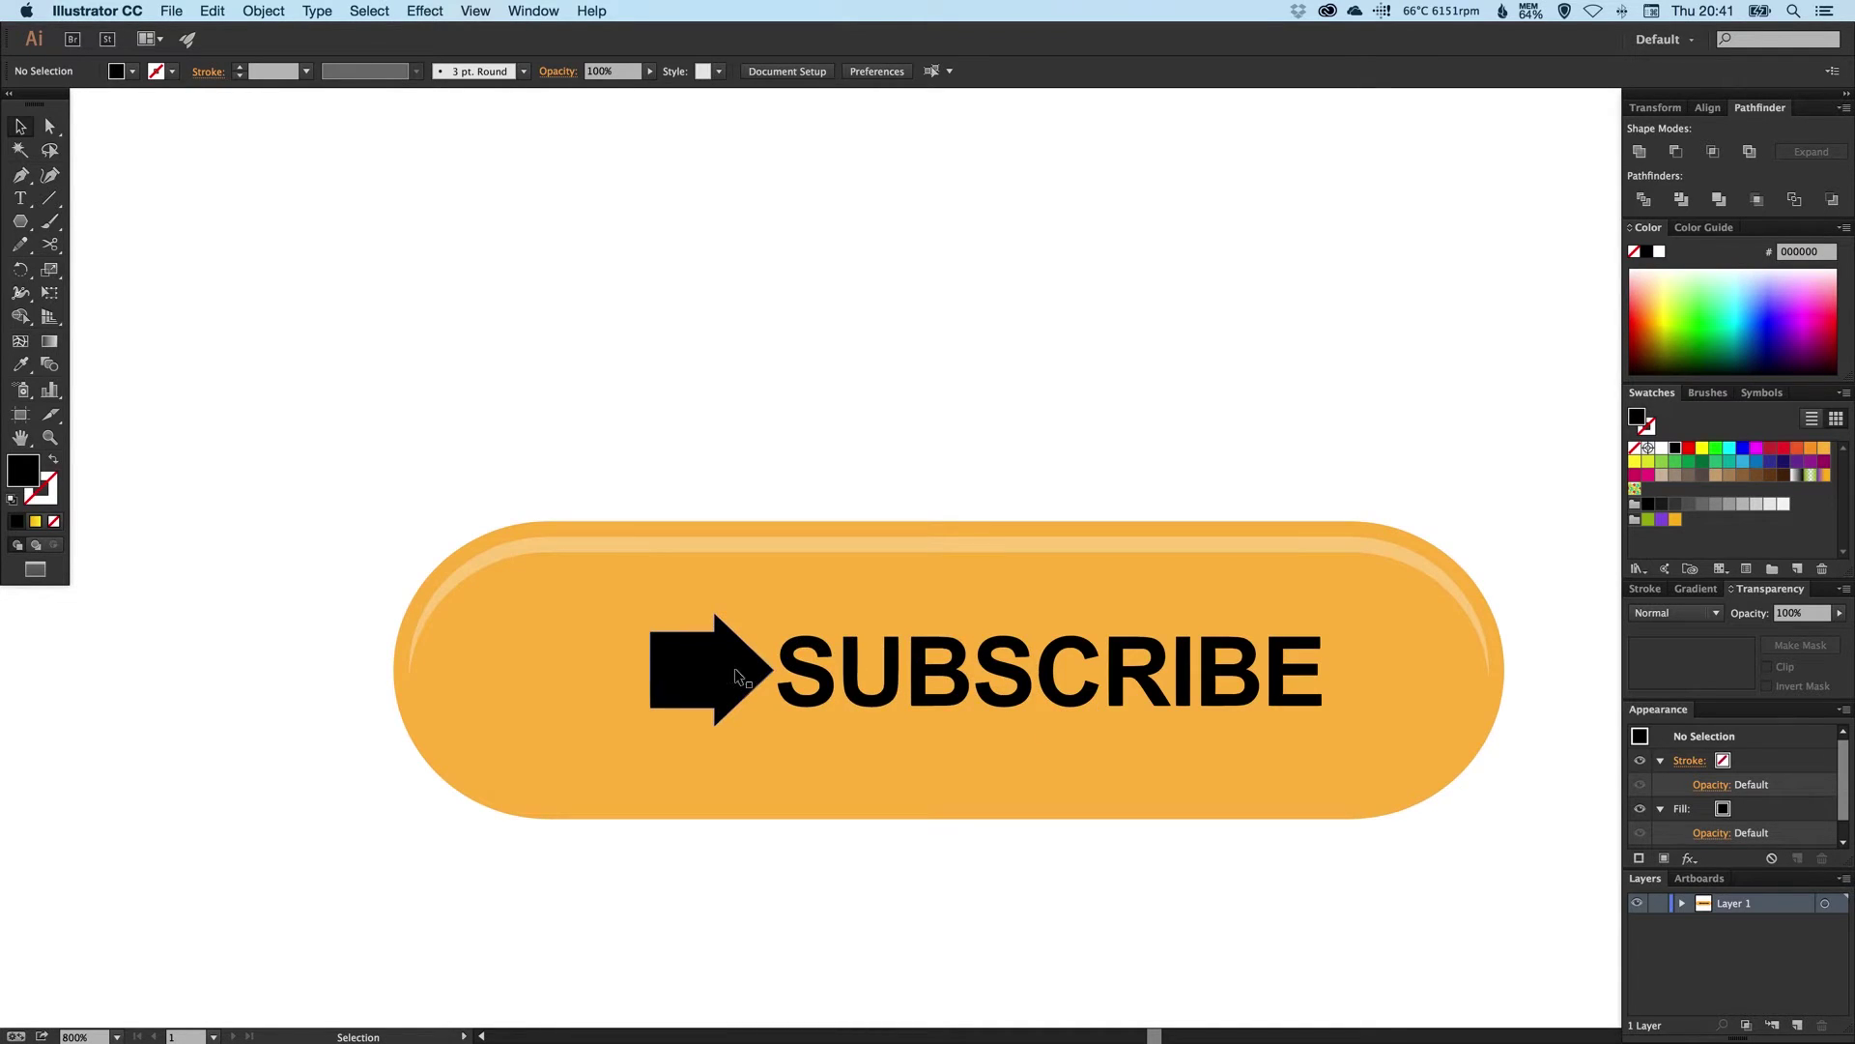
# - Nudge the arrow left and scale it down to about 92%
pyautogui.moveTo(726, 676); pyautogui.dragTo(698, 677)
pyautogui.press('s')
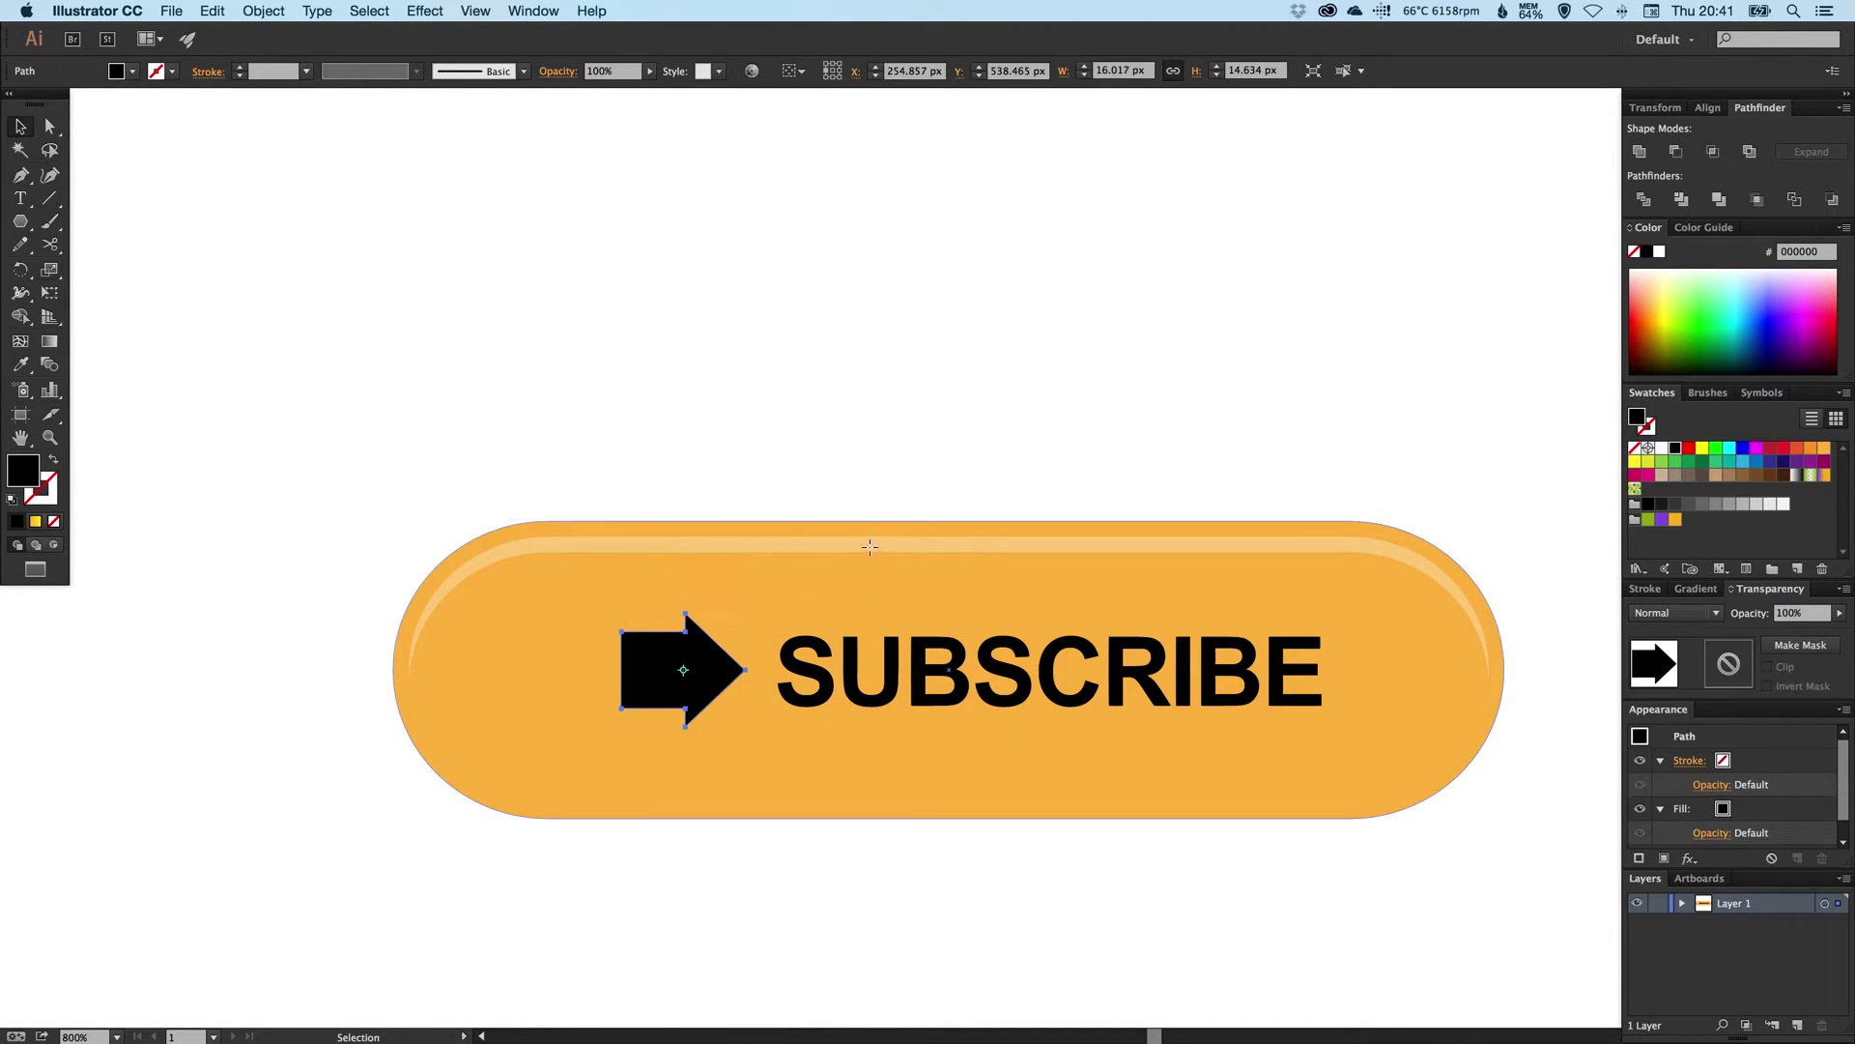
pyautogui.moveTo(870, 542); pyautogui.dragTo(848, 572)
pyautogui.press('v')
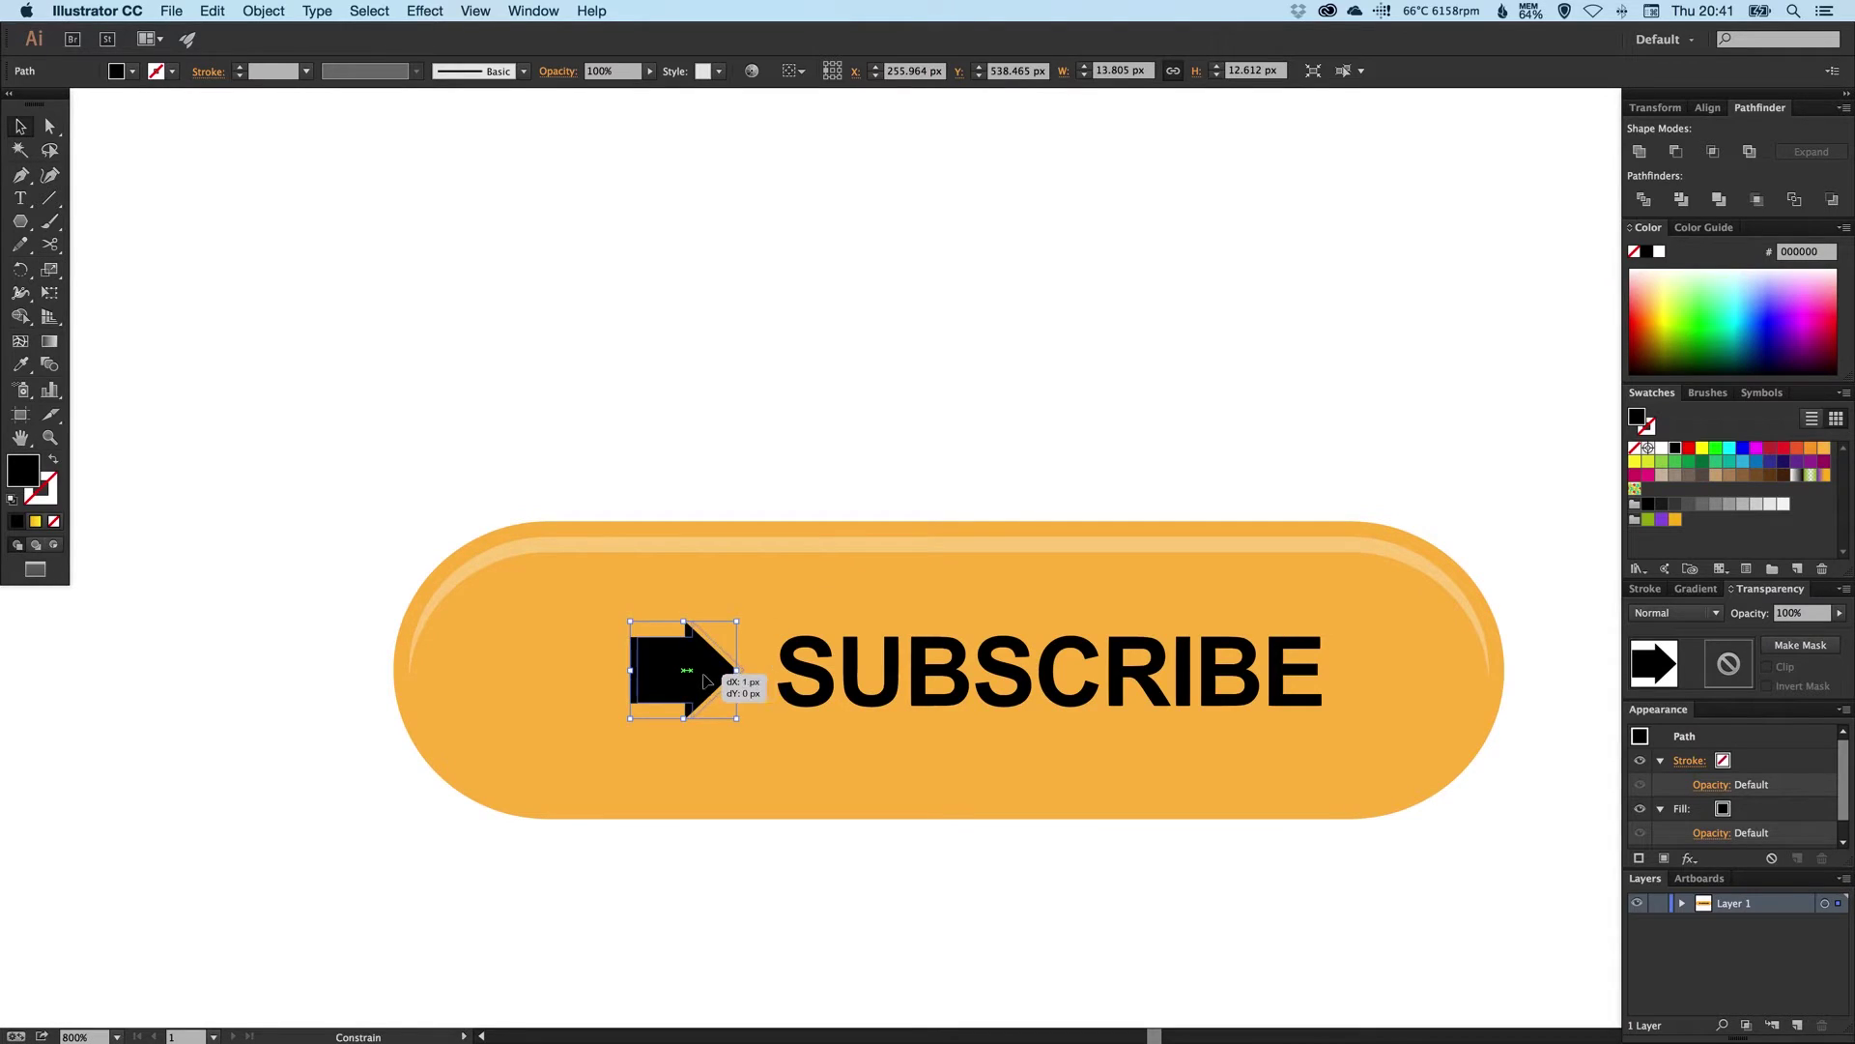
# - Vertically centre the arrow and SUBSCRIBE together and group them
pyautogui.keyDown('shift'); pyautogui.click(840, 675); pyautogui.keyUp('shift')
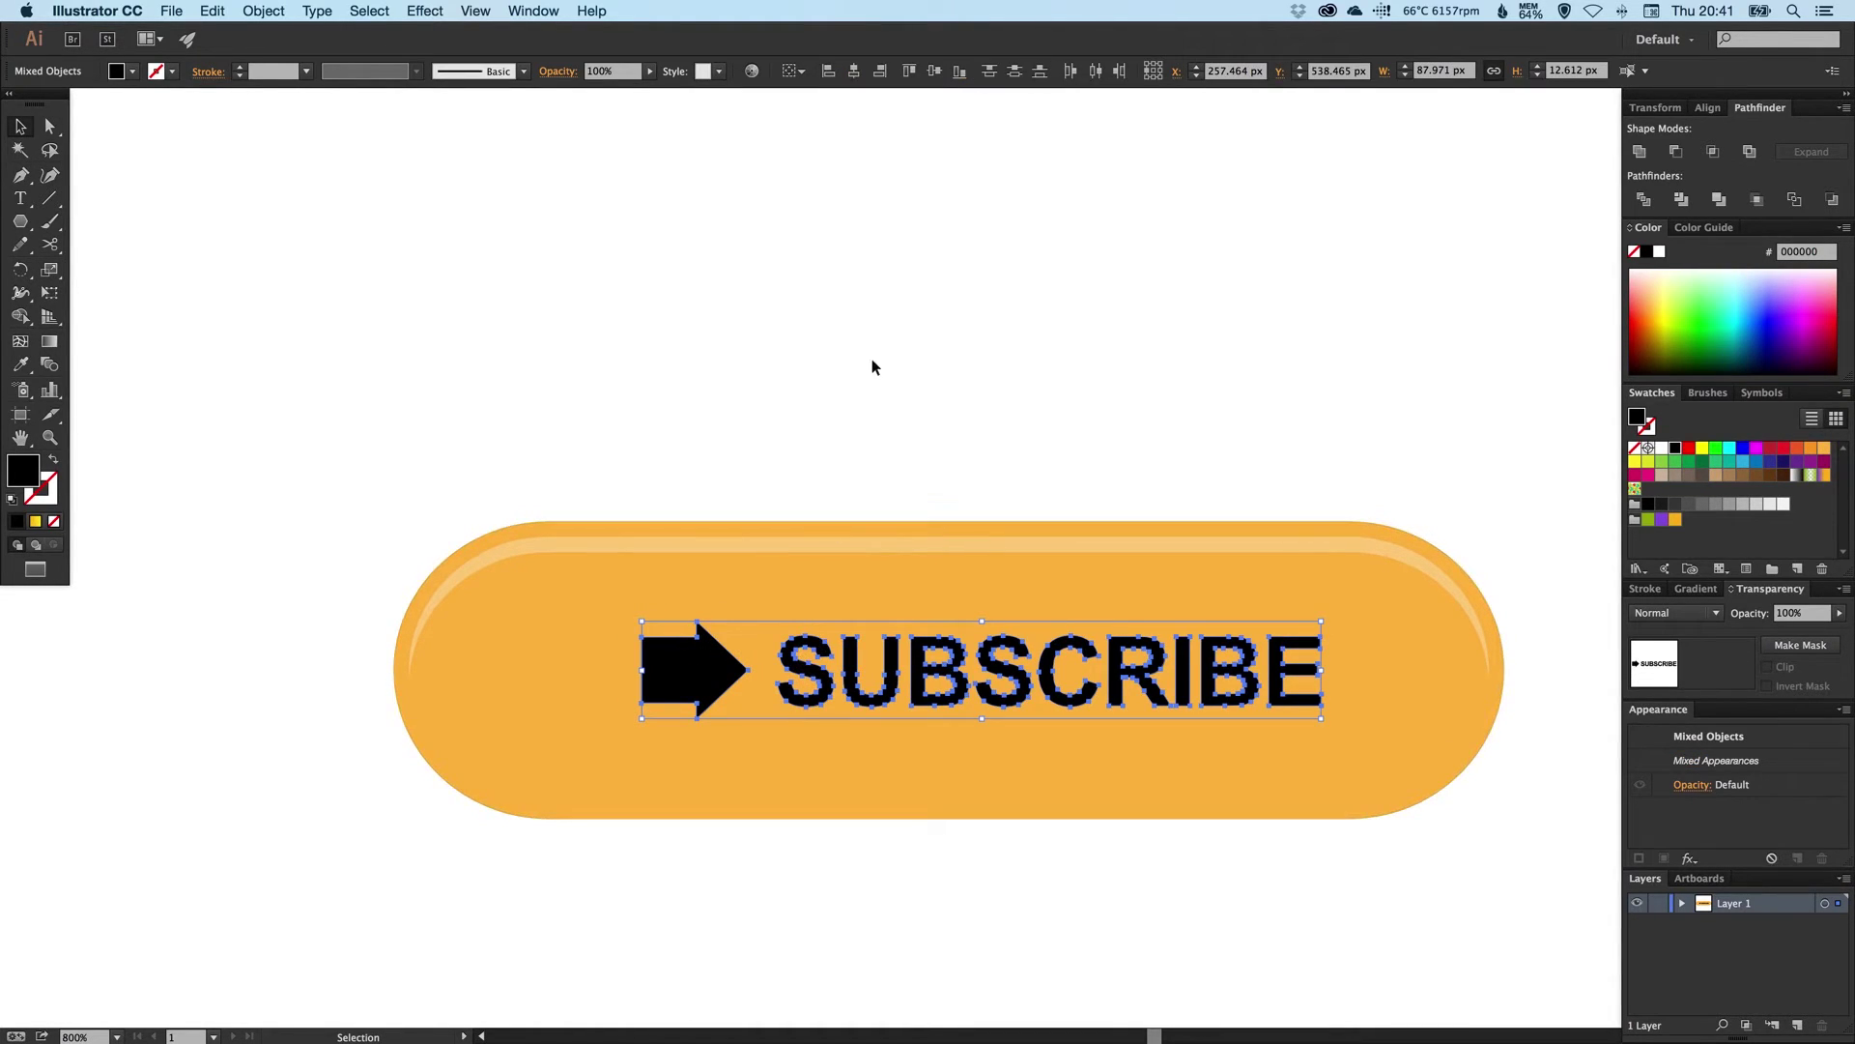
pyautogui.click(936, 74)
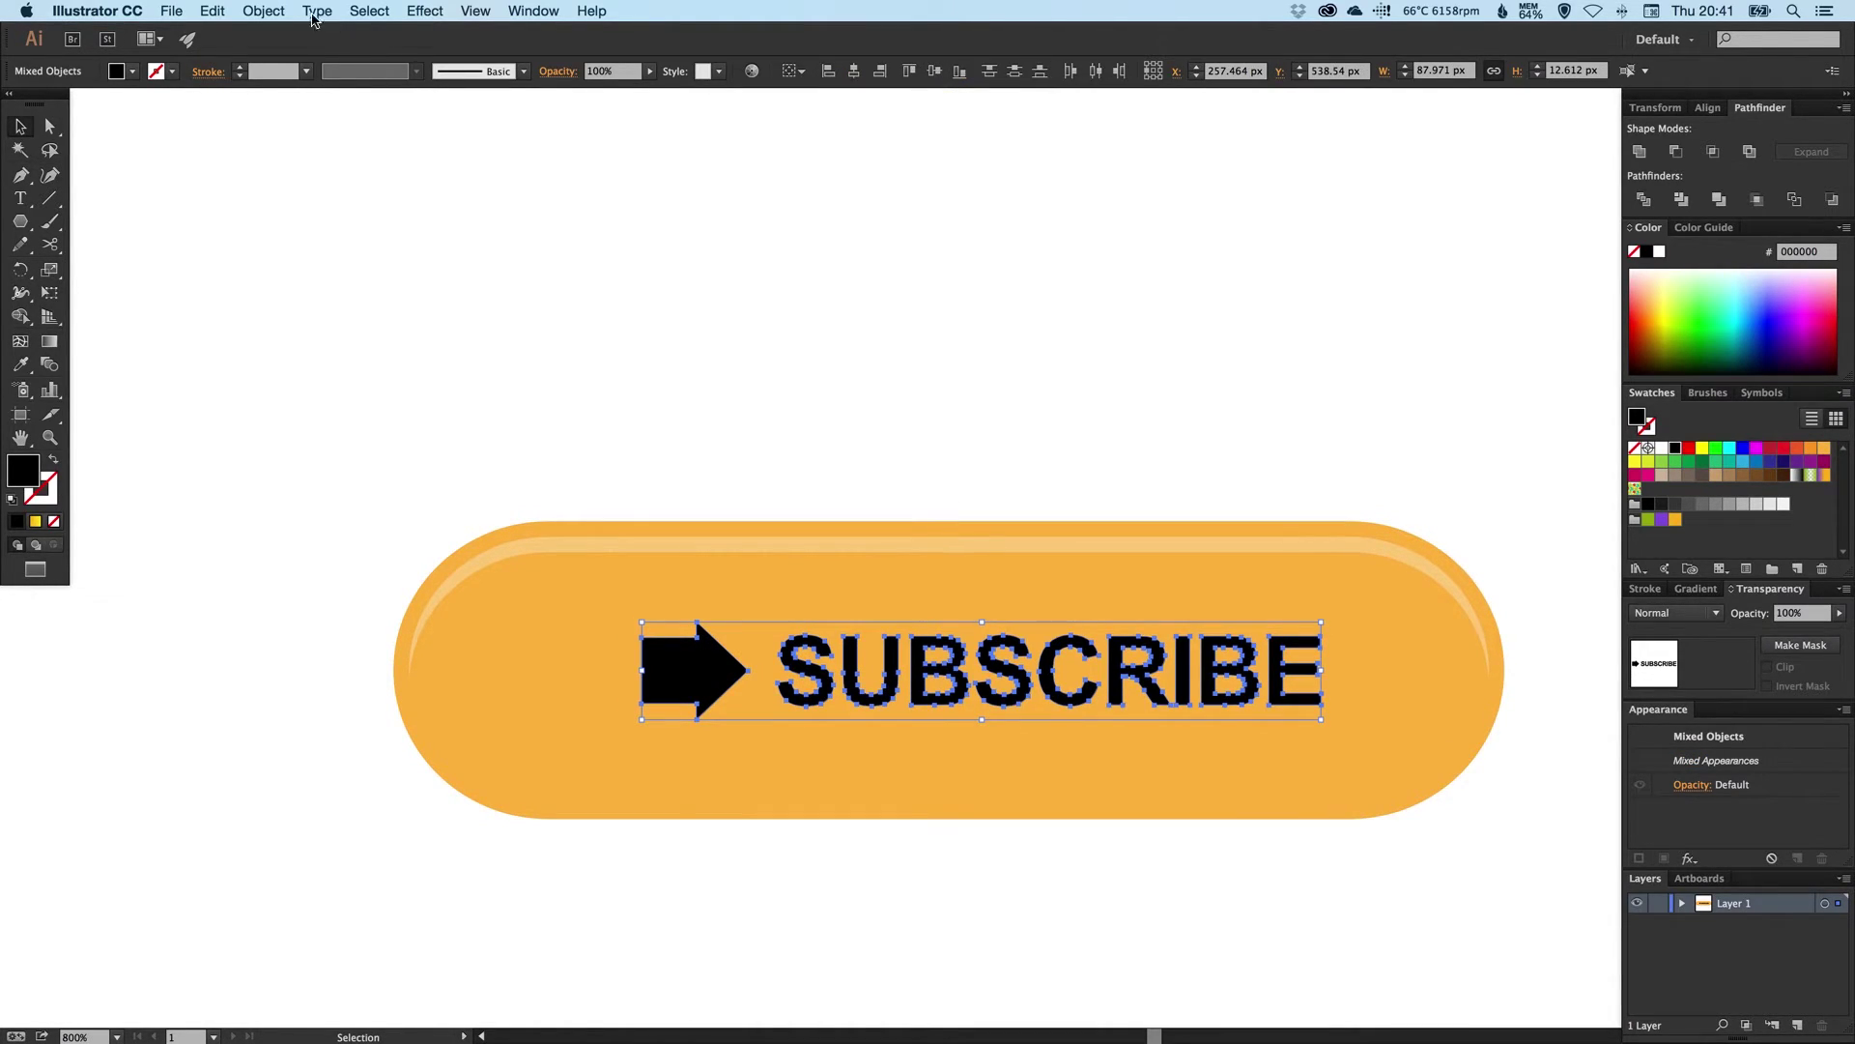
pyautogui.click(263, 11)
pyautogui.click(280, 79)
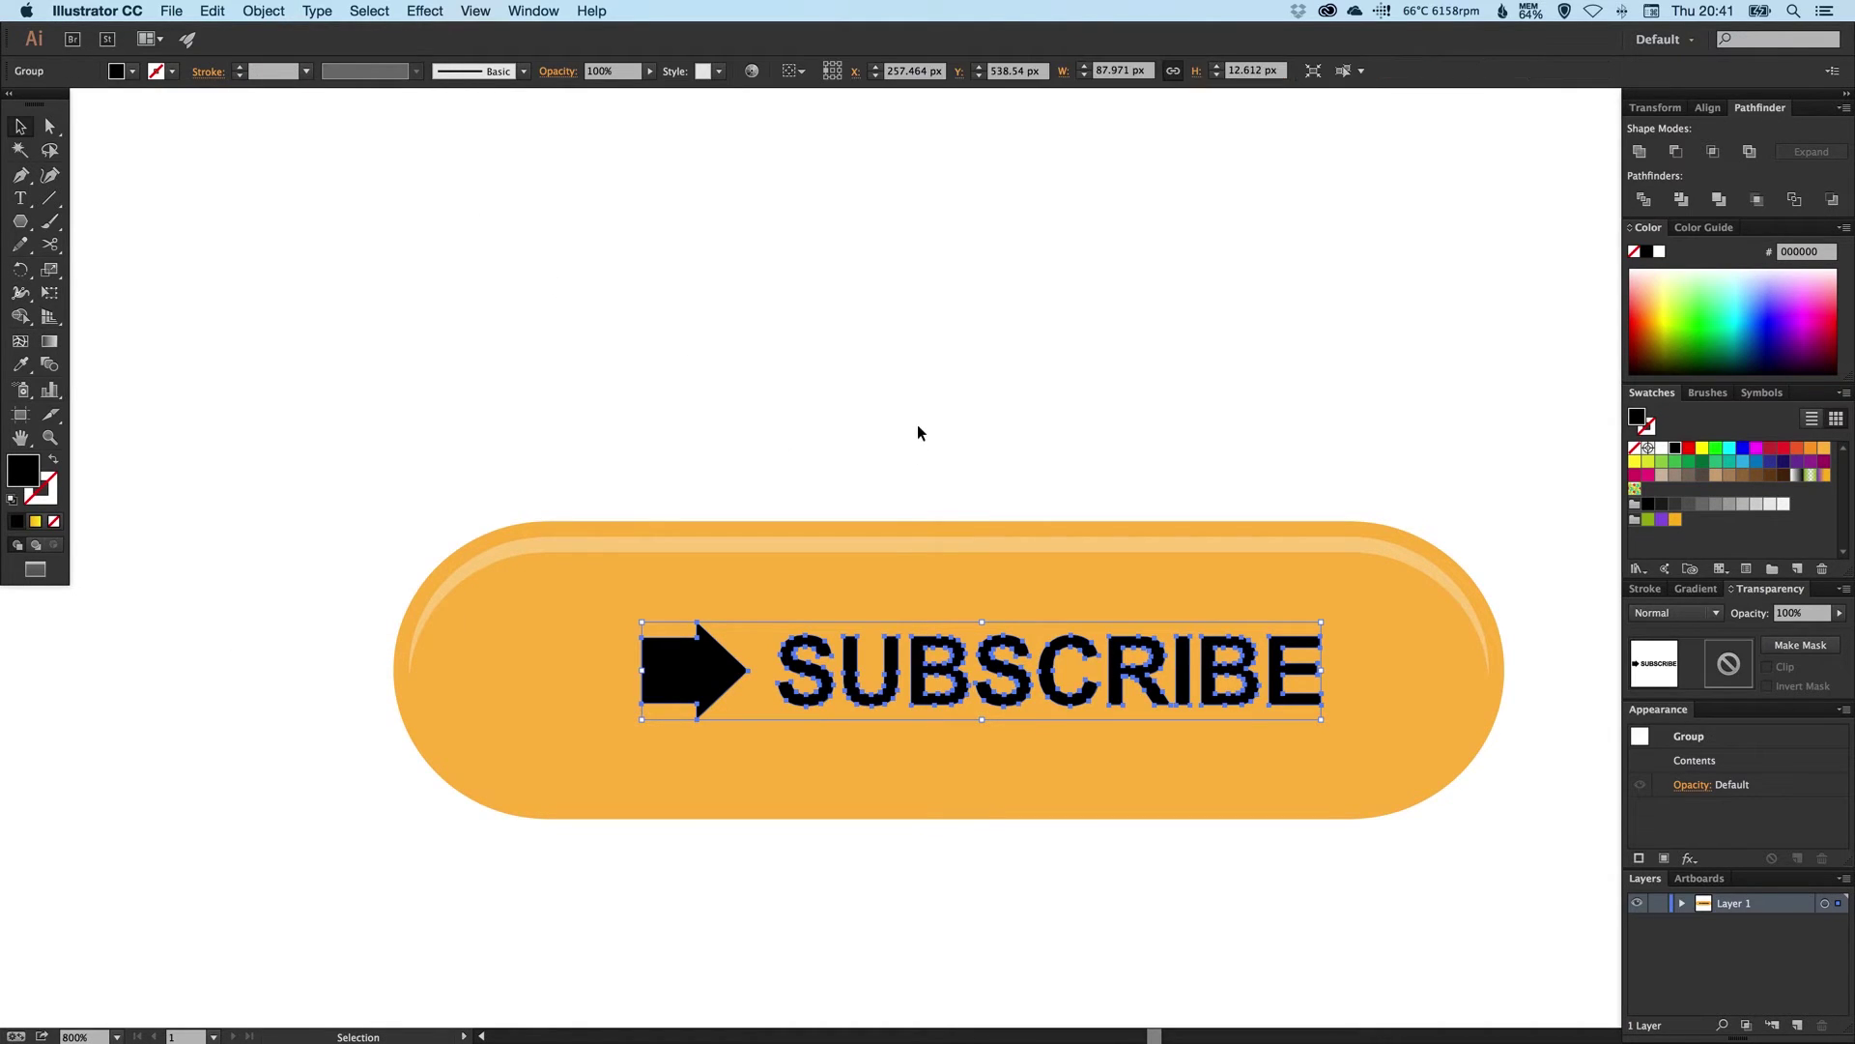
pyautogui.click(918, 432)
pyautogui.moveTo(722, 666); pyautogui.dragTo(962, 464)
pyautogui.press('super+z')
pyautogui.hscroll(3, 828, 554)
pyautogui.scroll(-2, 828, 554)
# - Select the pill with its contents and centre the SUBSCRIBE group vertically
pyautogui.press('shift+super+a')
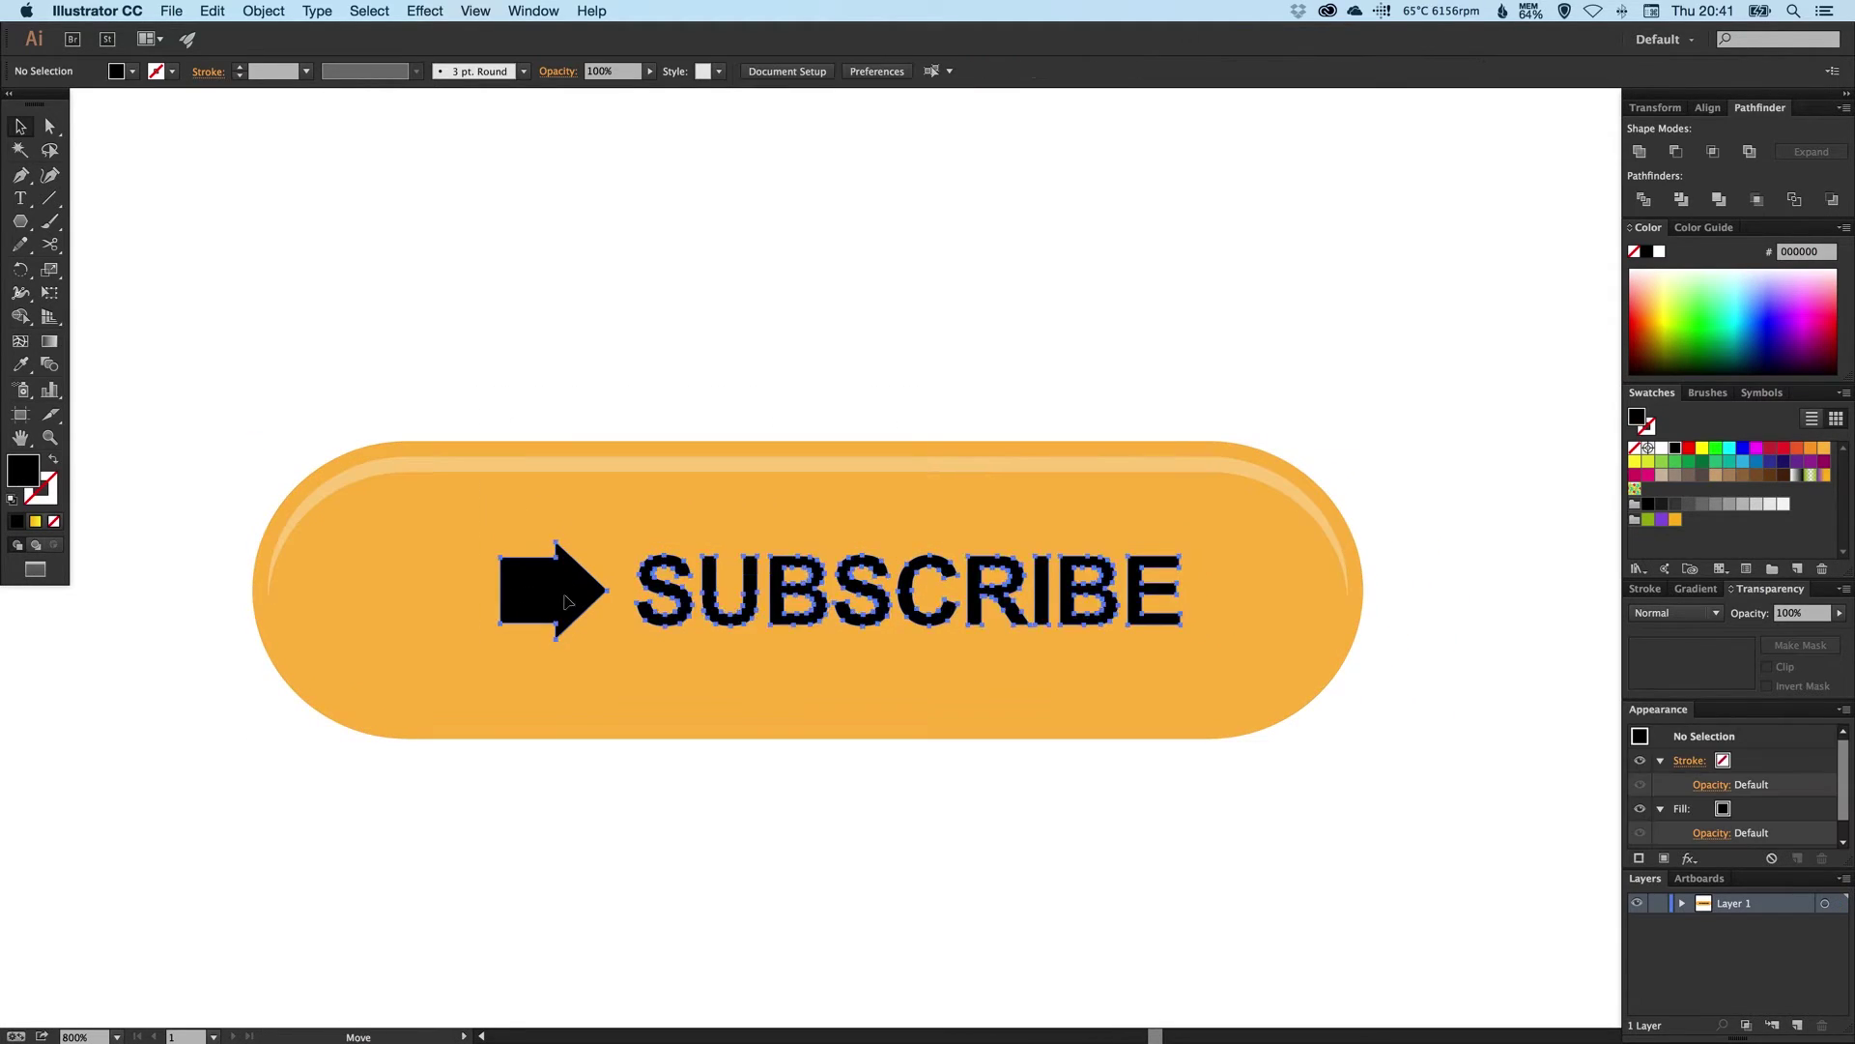
pyautogui.press('super+z')
pyautogui.moveTo(559, 401); pyautogui.dragTo(979, 455)
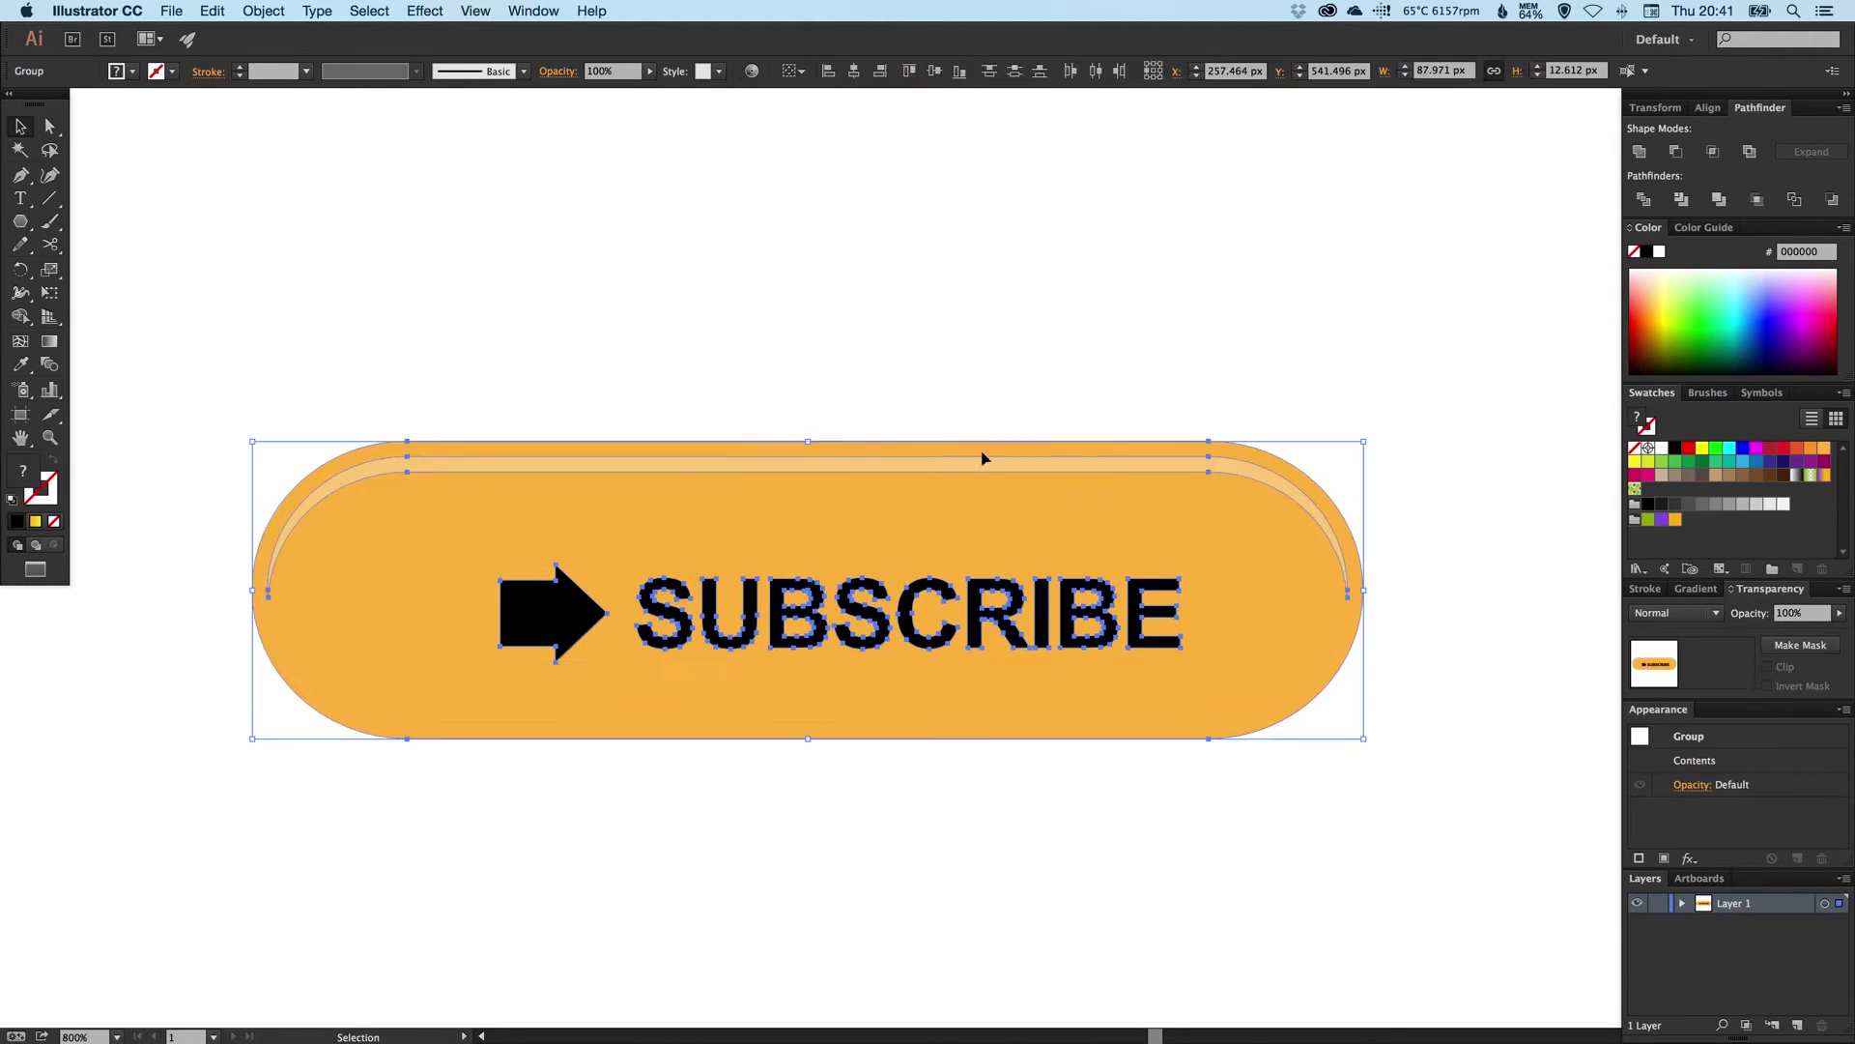
pyautogui.click(937, 75)
pyautogui.click(770, 397)
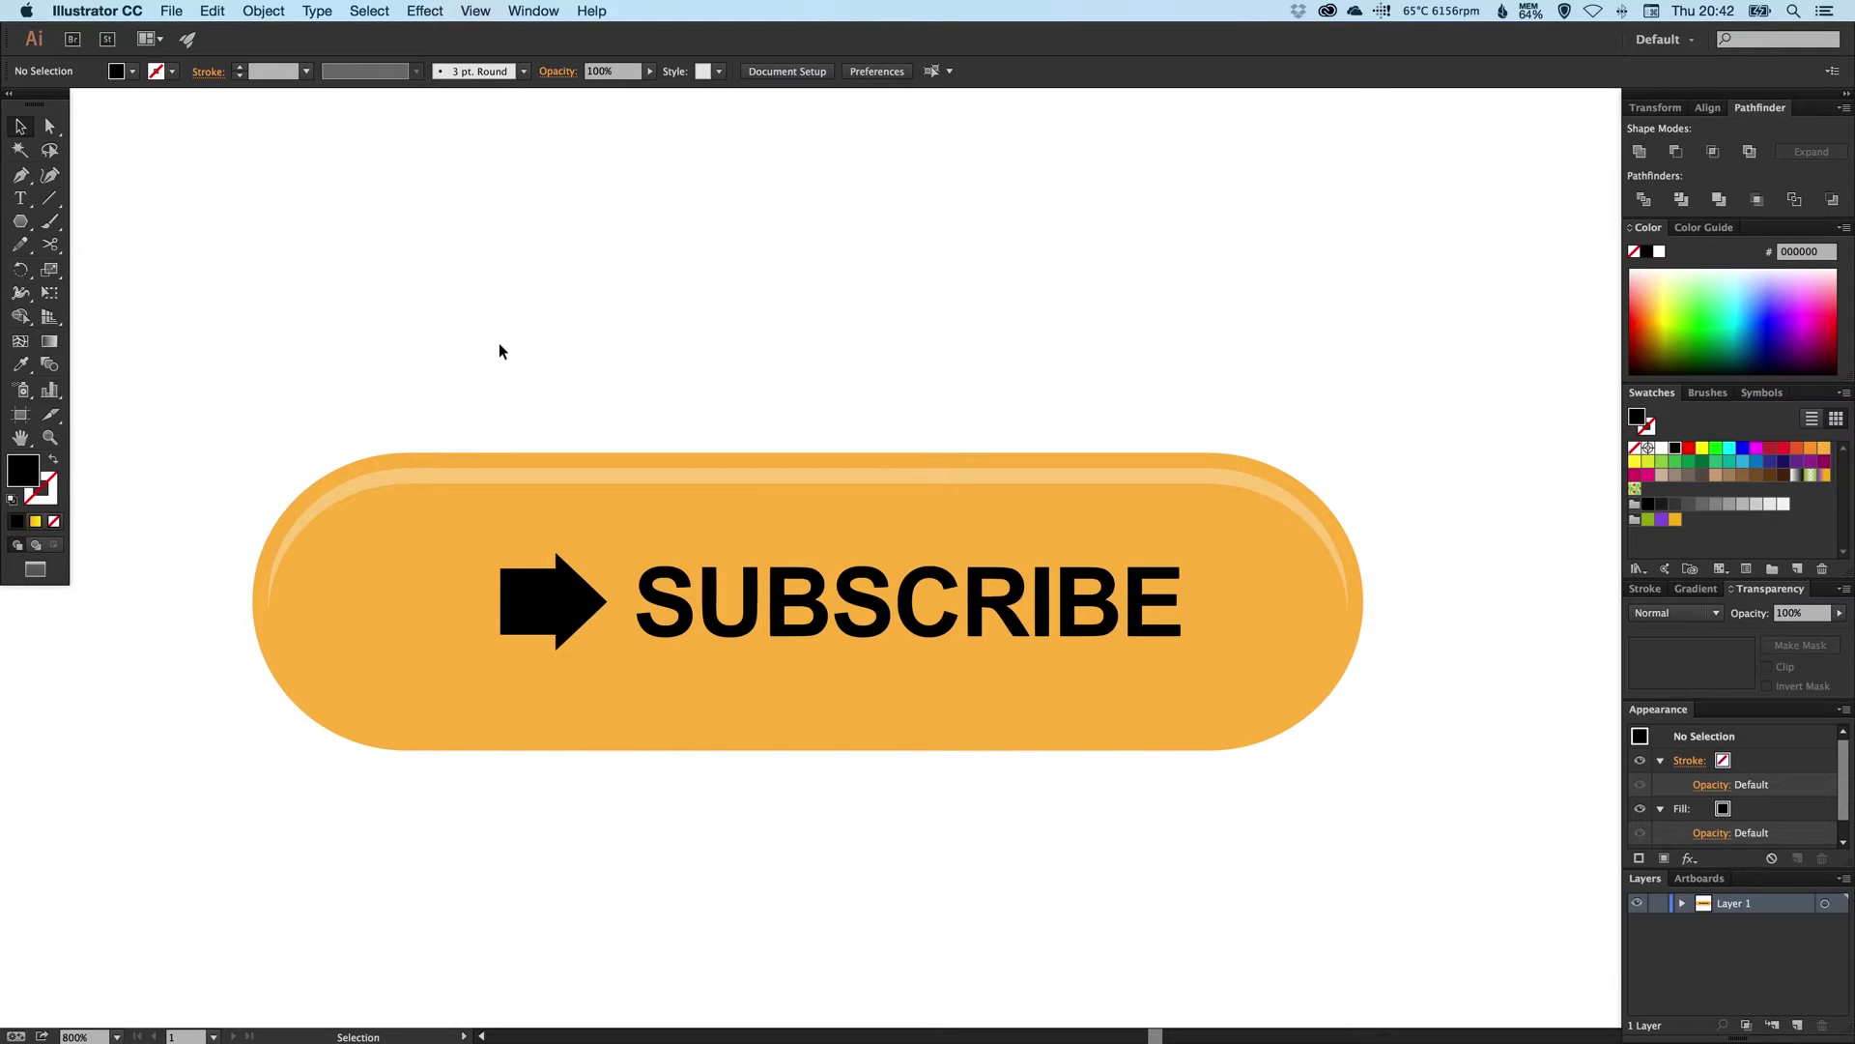
# - Centre the arrow-and-text group horizontally on the pill, then zoom out
pyautogui.moveTo(493, 338); pyautogui.dragTo(852, 829)
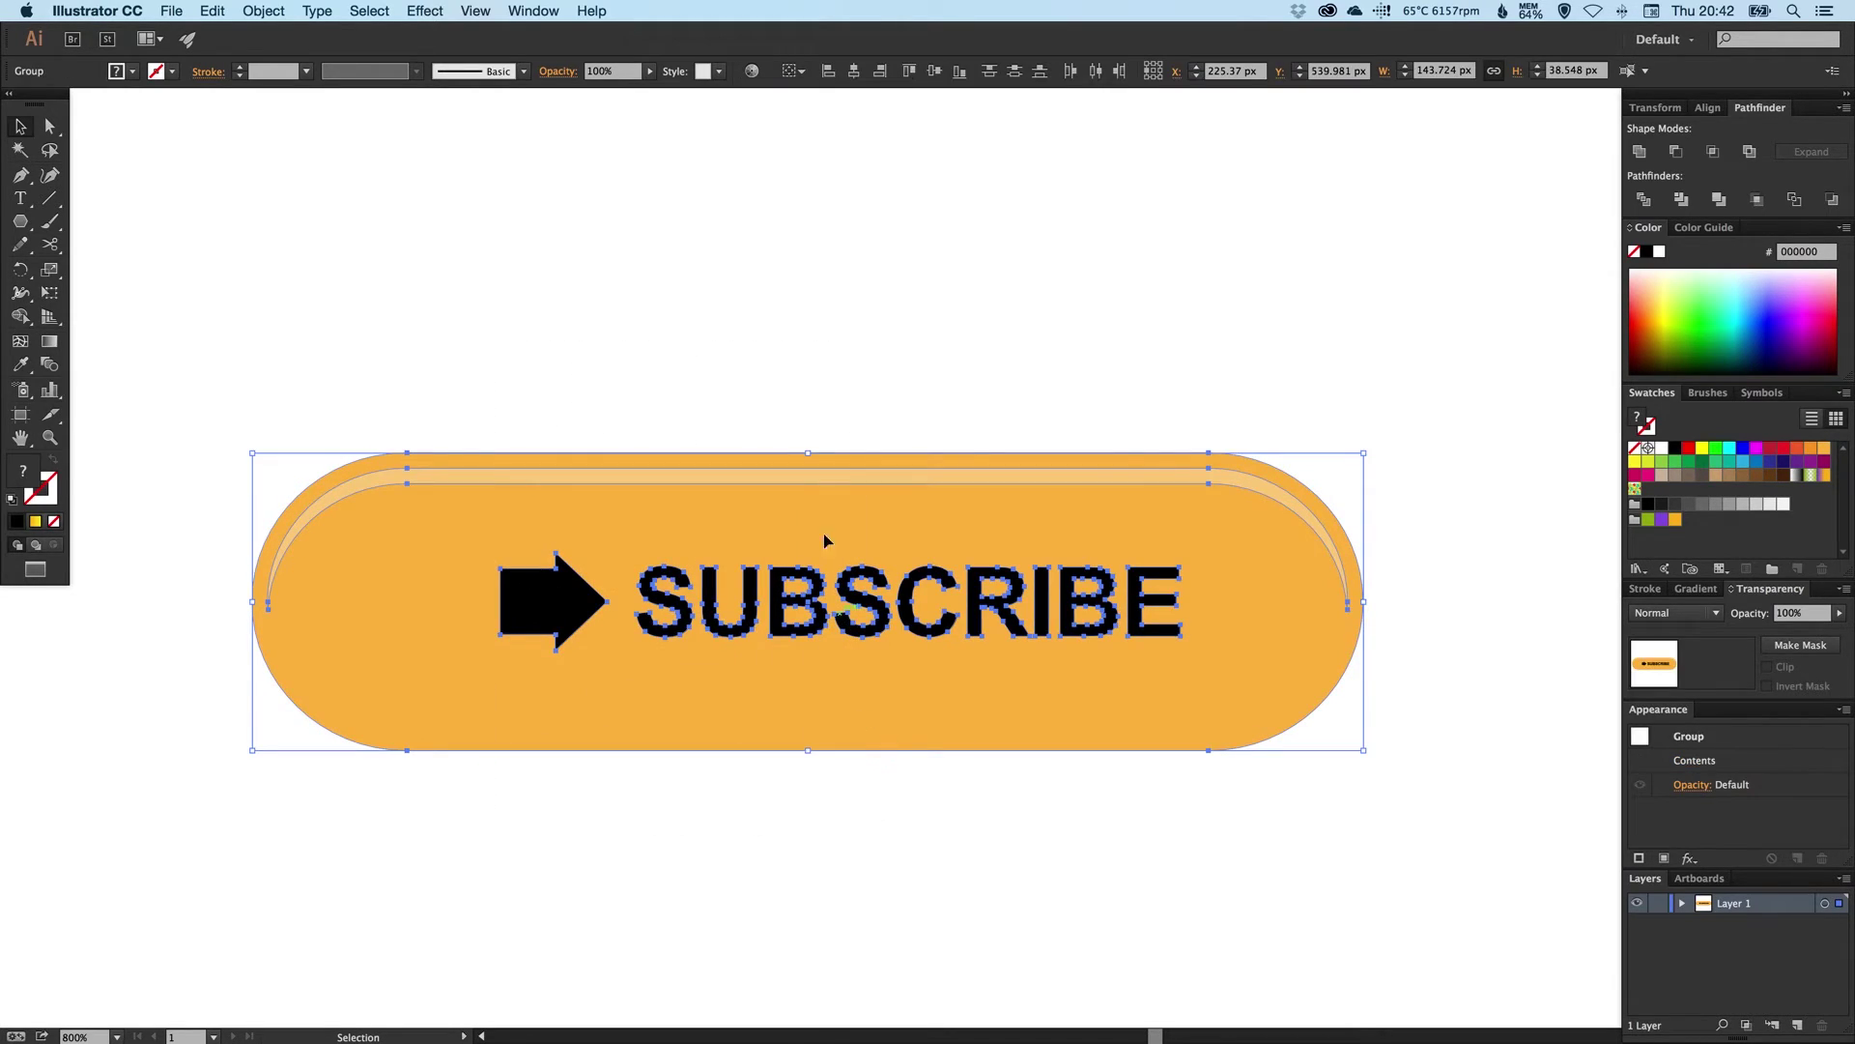
pyautogui.click(855, 72)
pyautogui.press('super+shift+a')
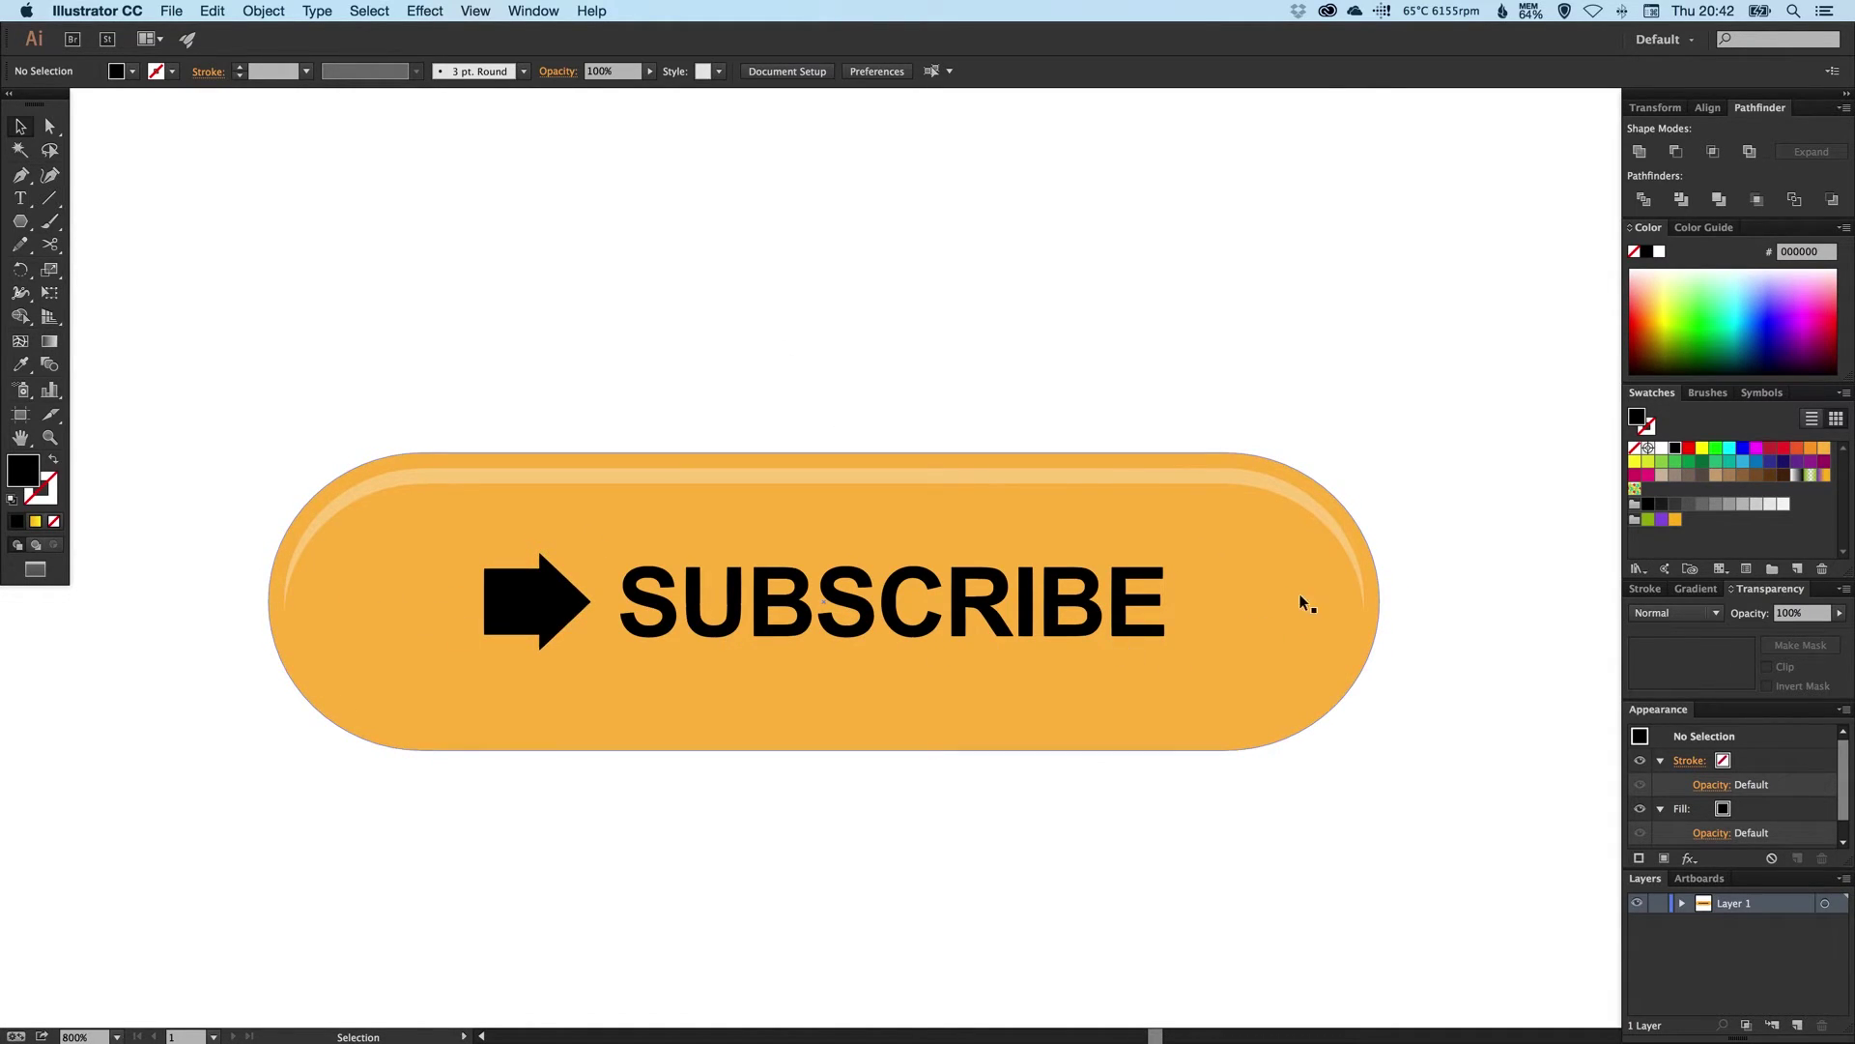
pyautogui.press('a')
pyautogui.press('super+minus')
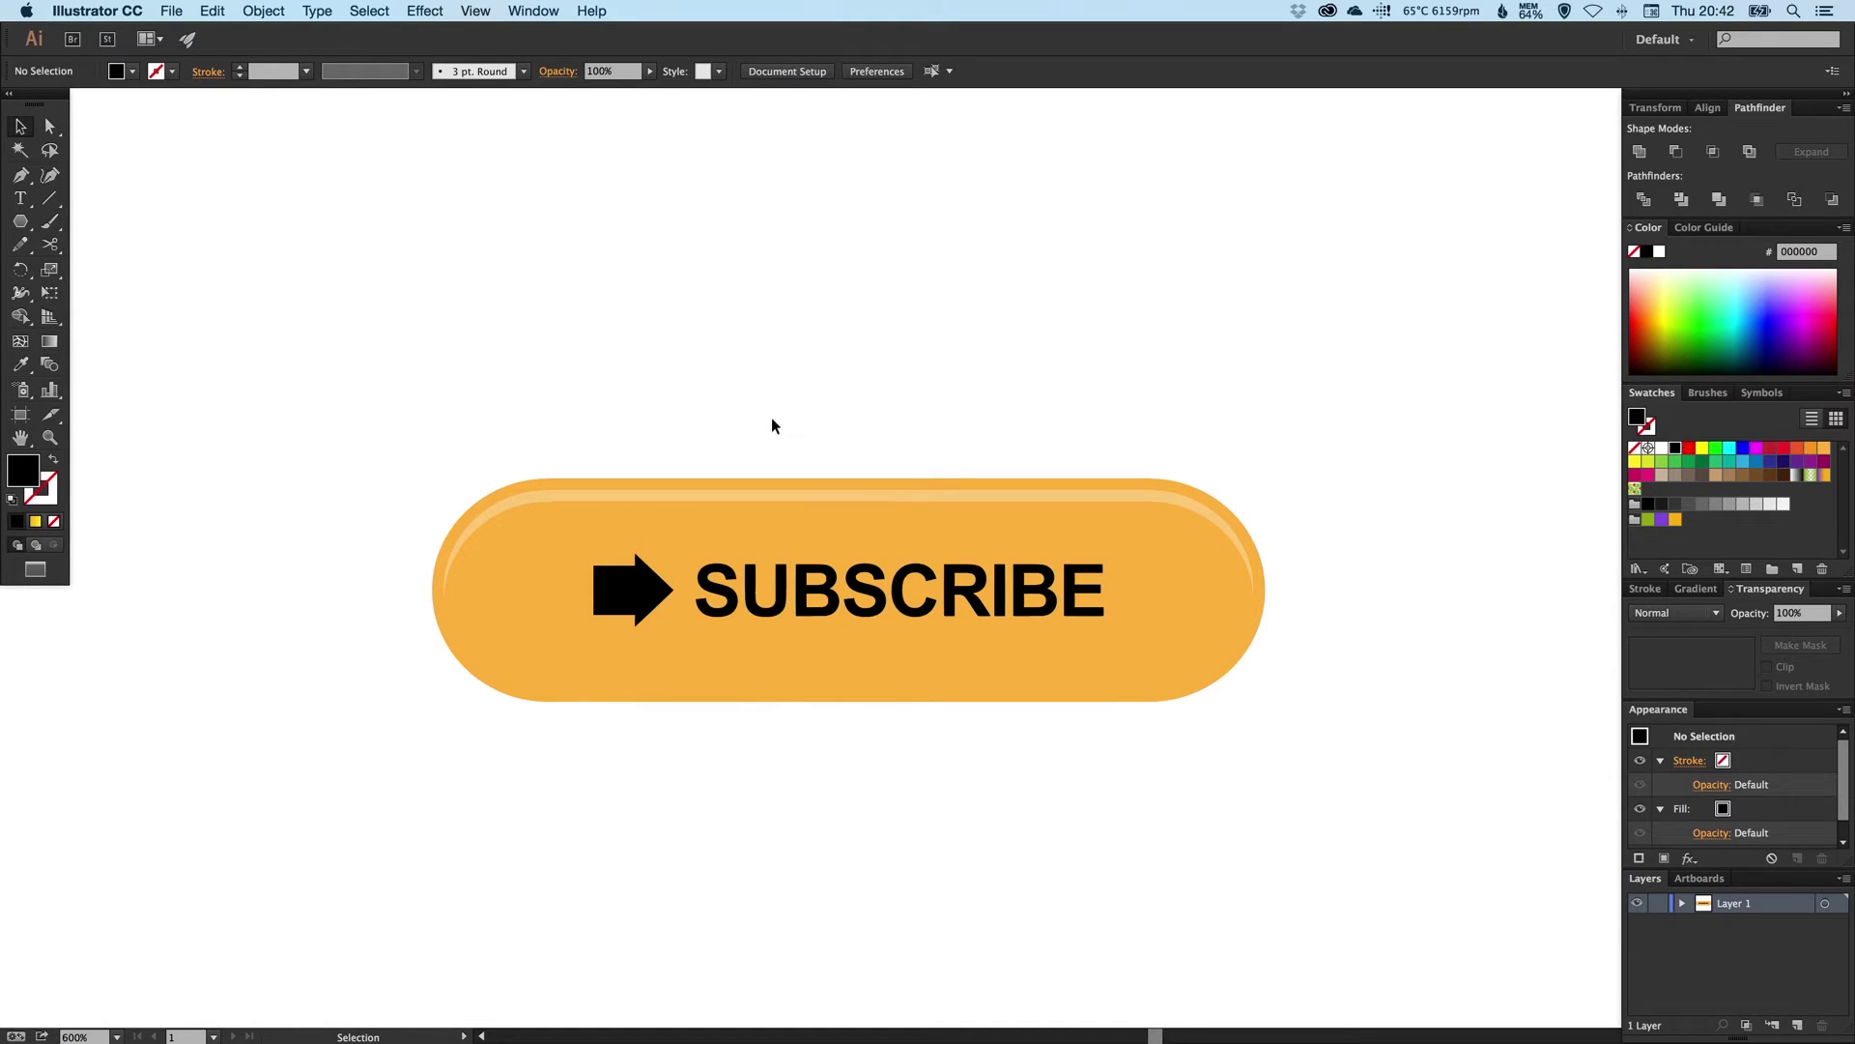
# - Fill the pill shape with a linear gradient from deep orange to bright yellow
pyautogui.press('a')
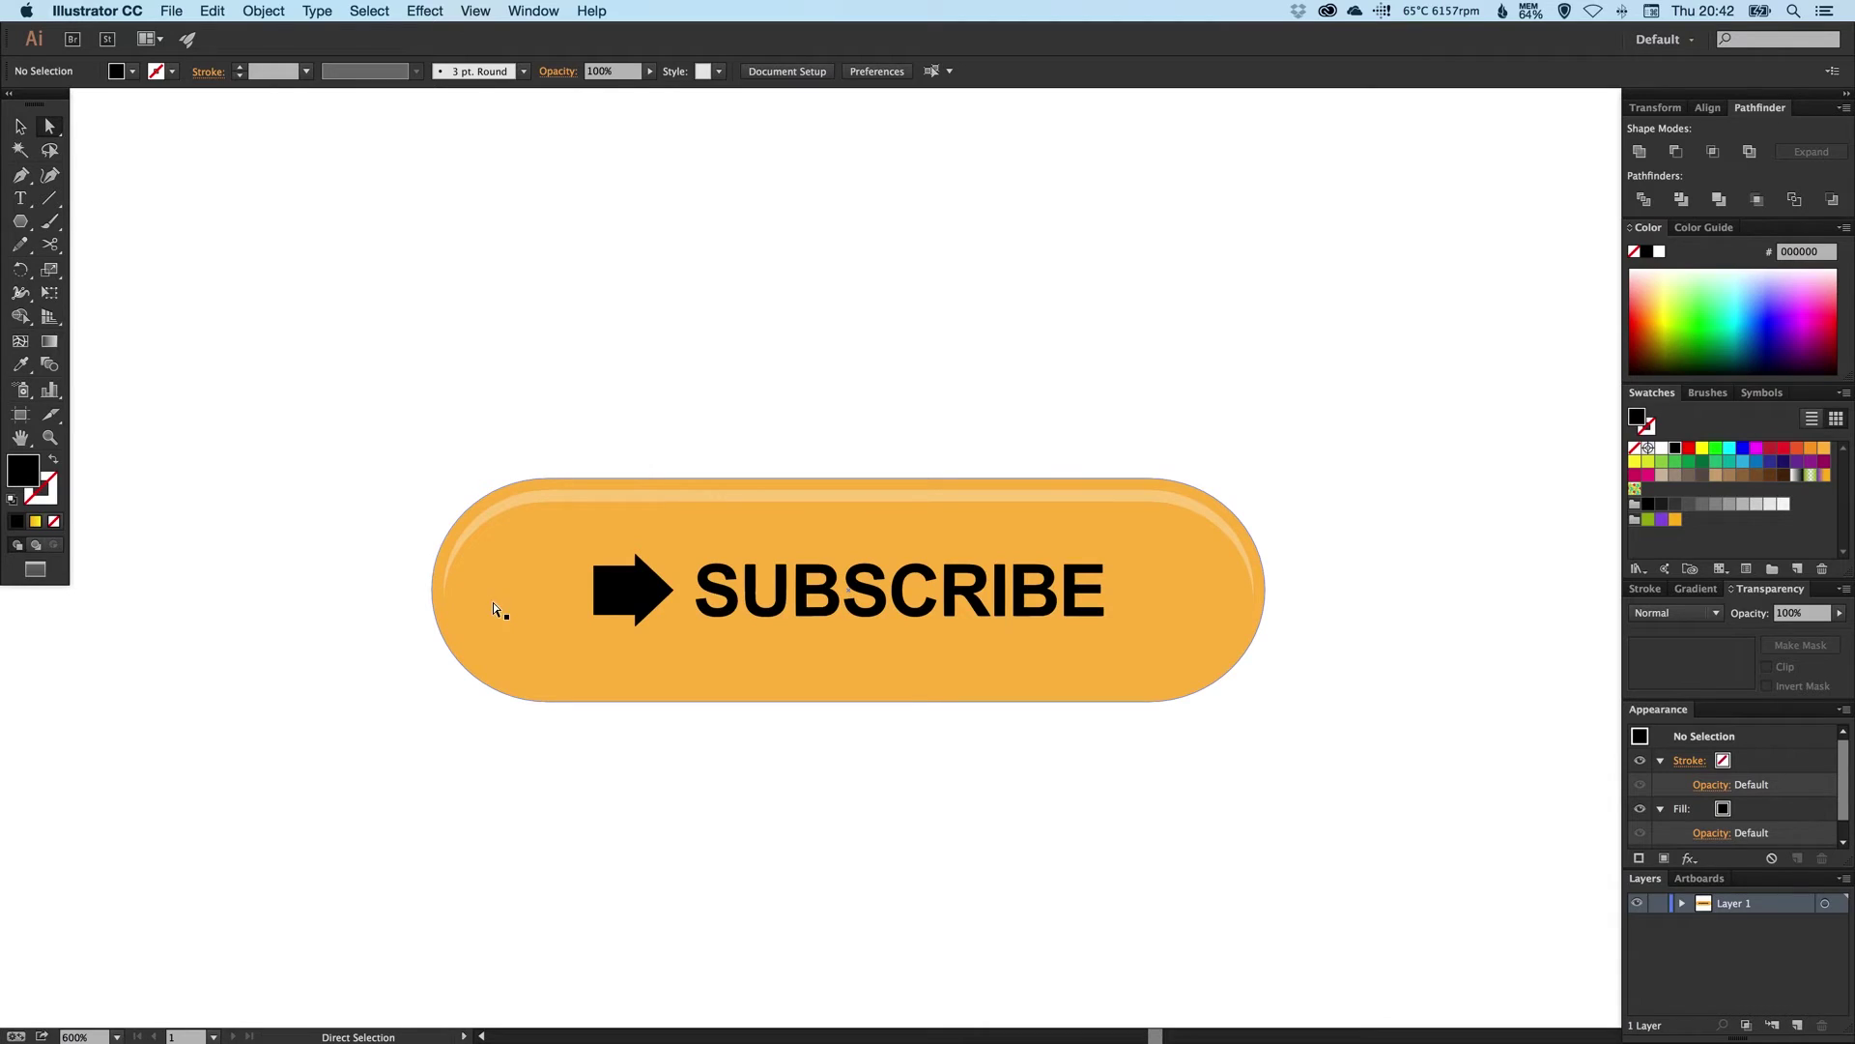
pyautogui.click(498, 601)
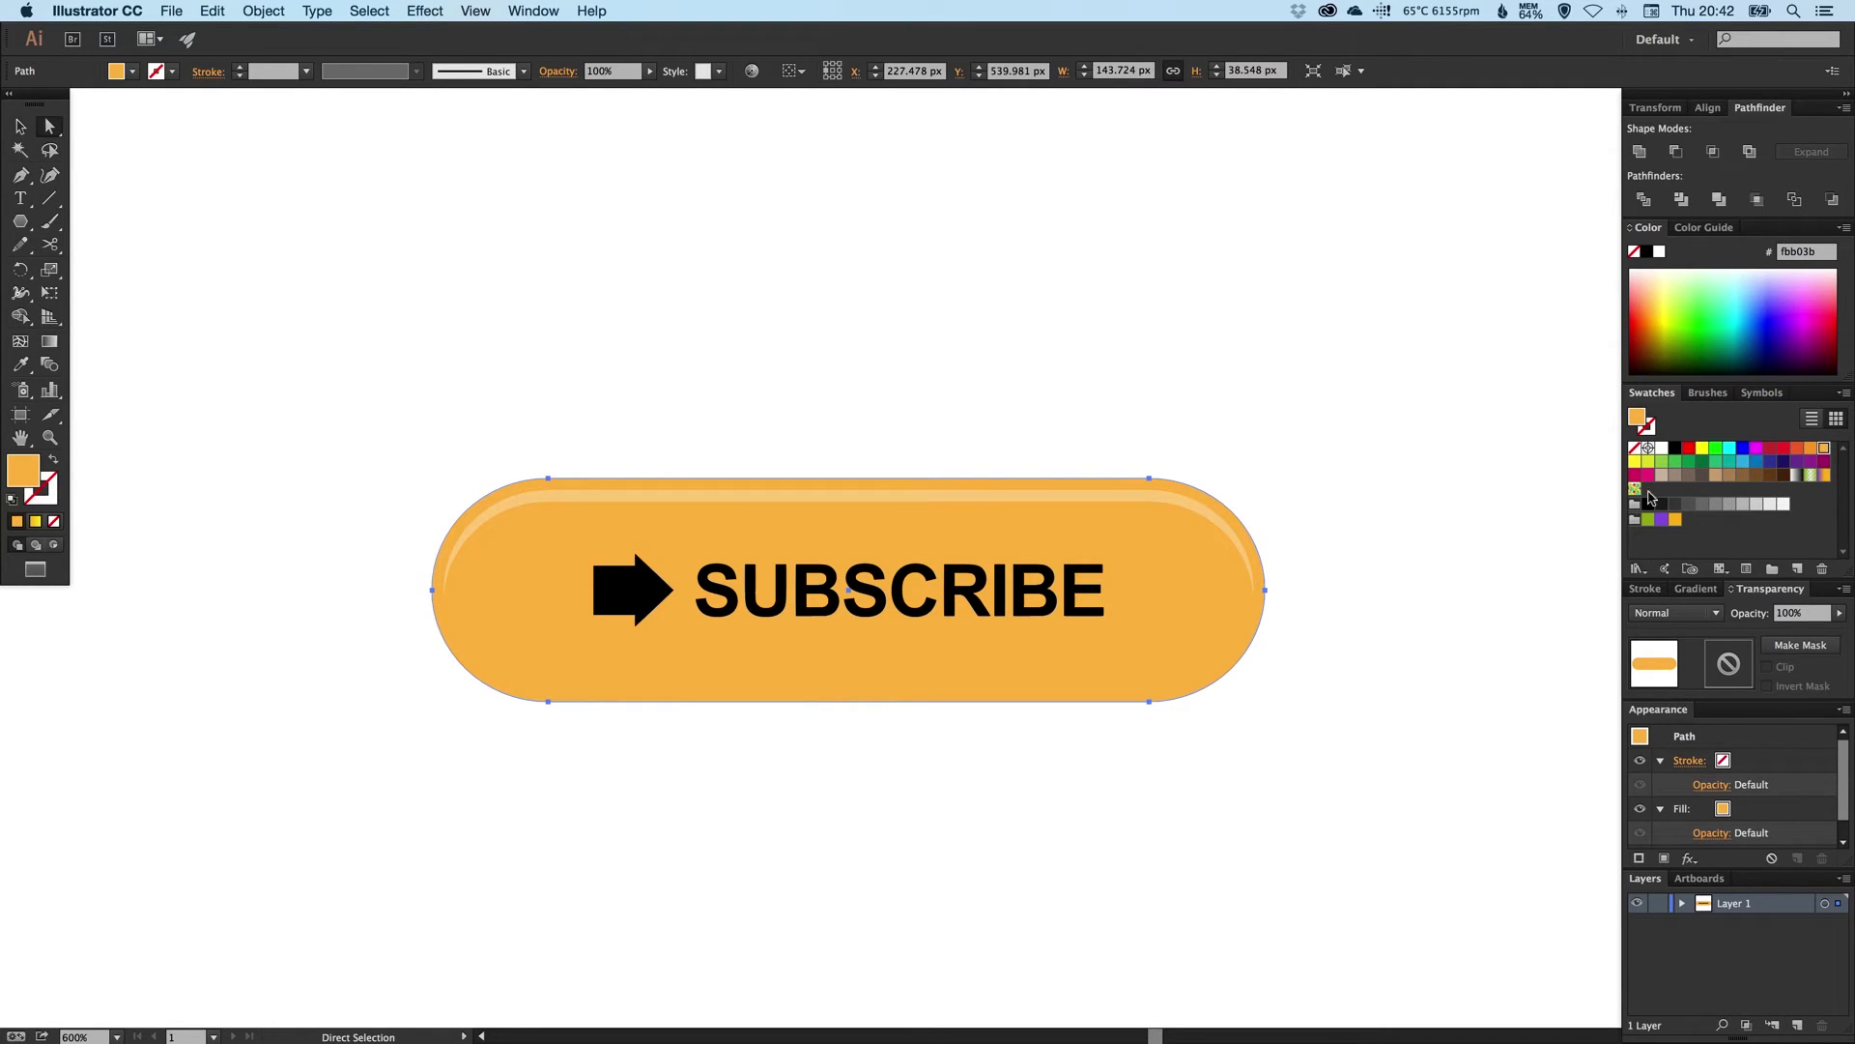
pyautogui.click(1700, 590)
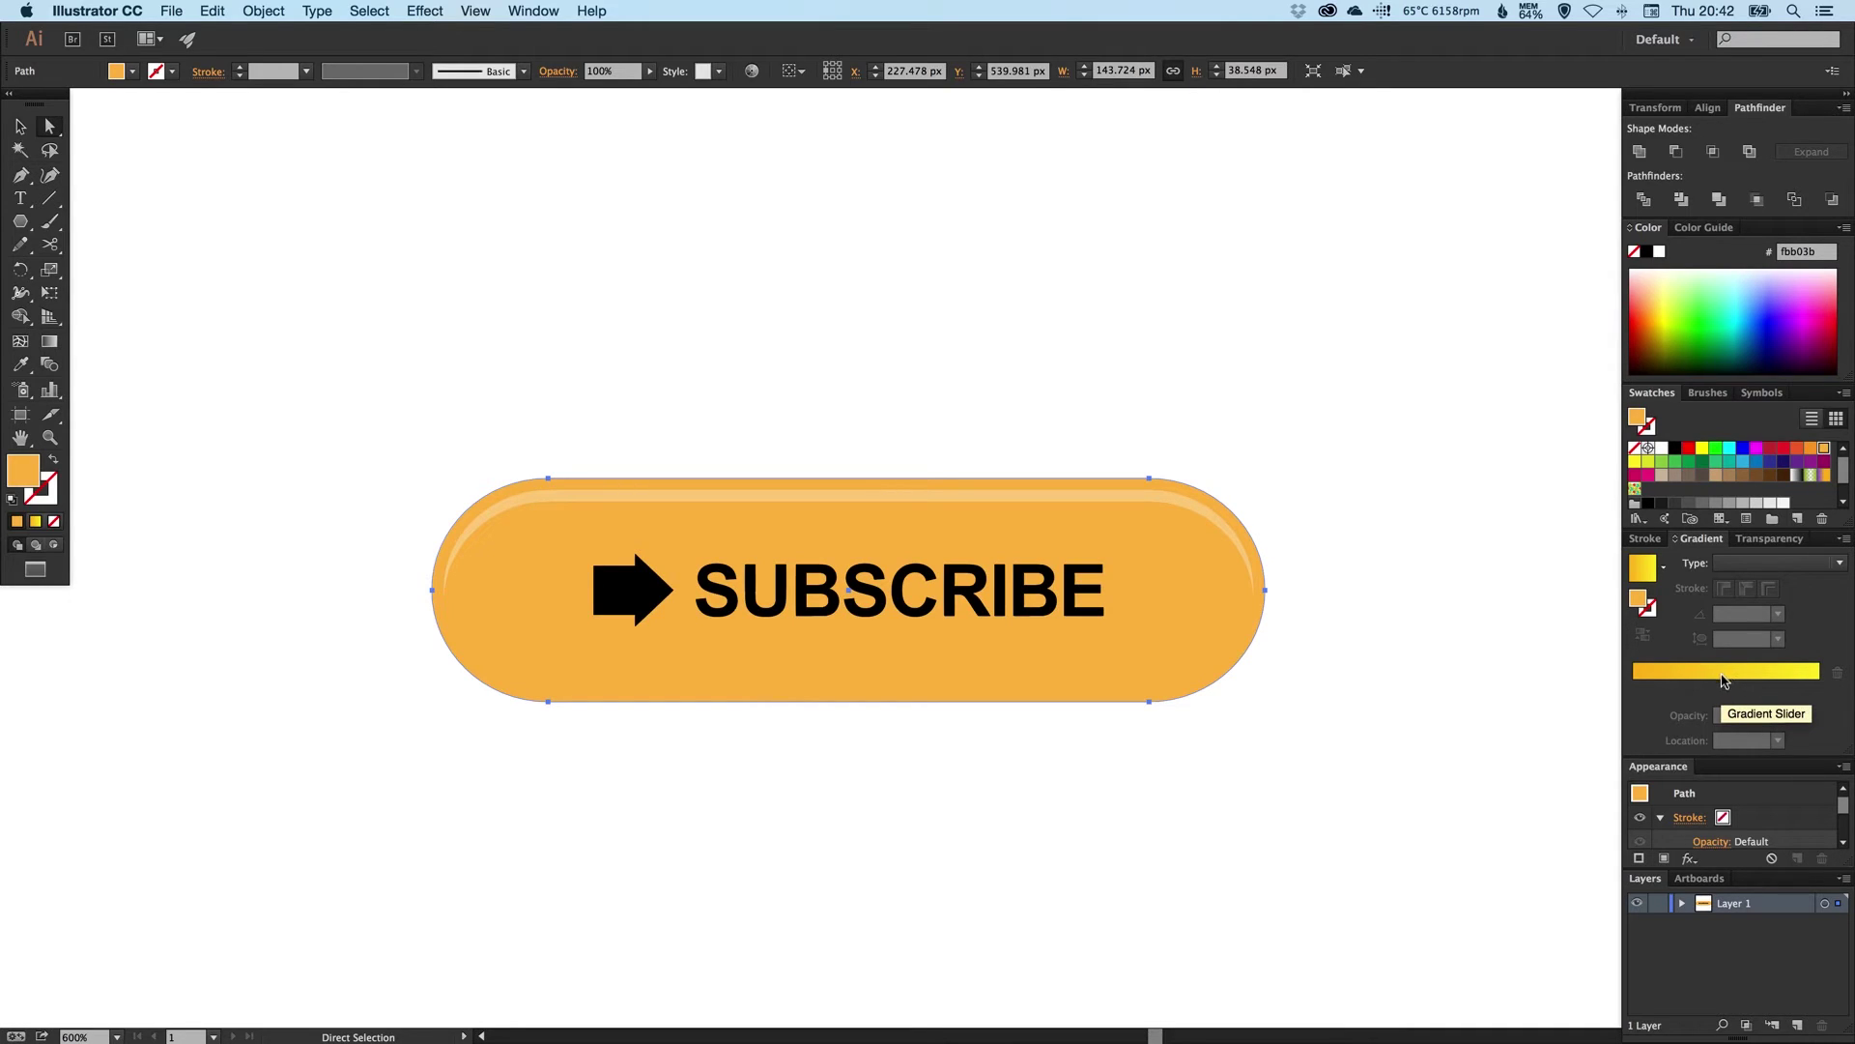
pyautogui.click(1725, 677)
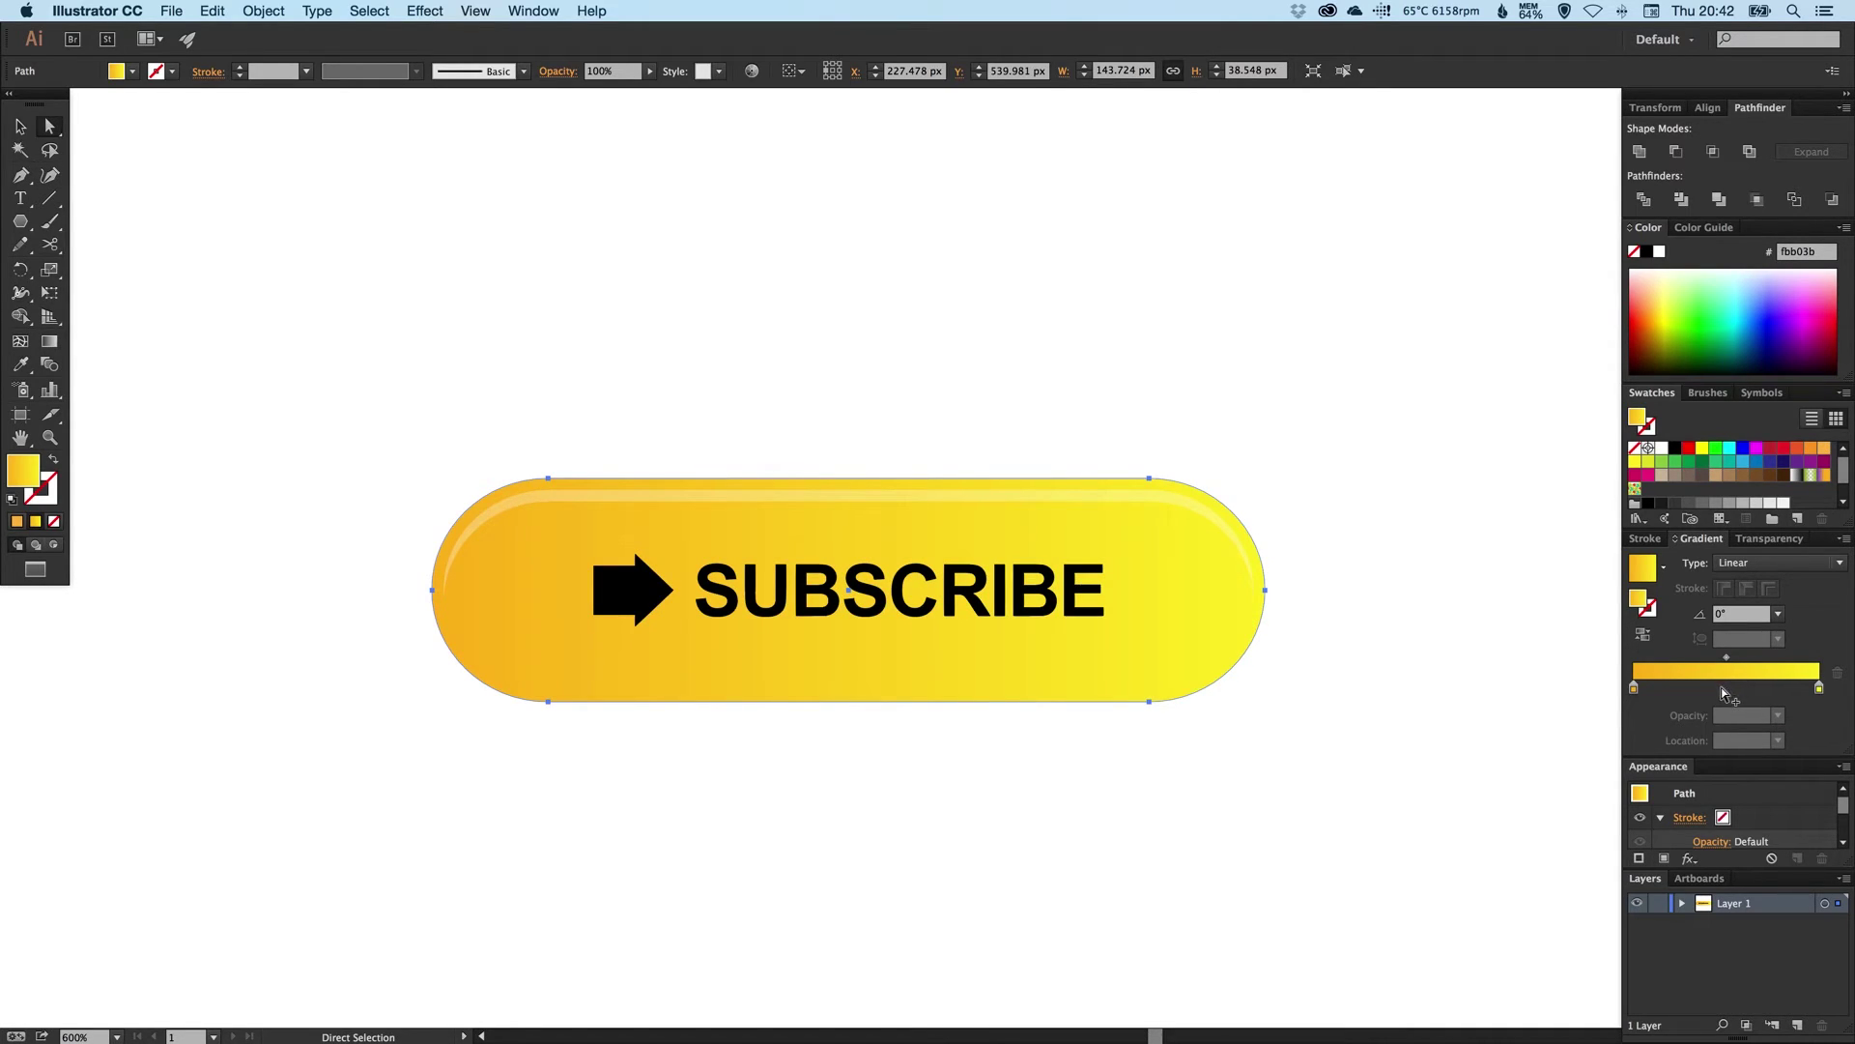
pyautogui.click(1634, 689)
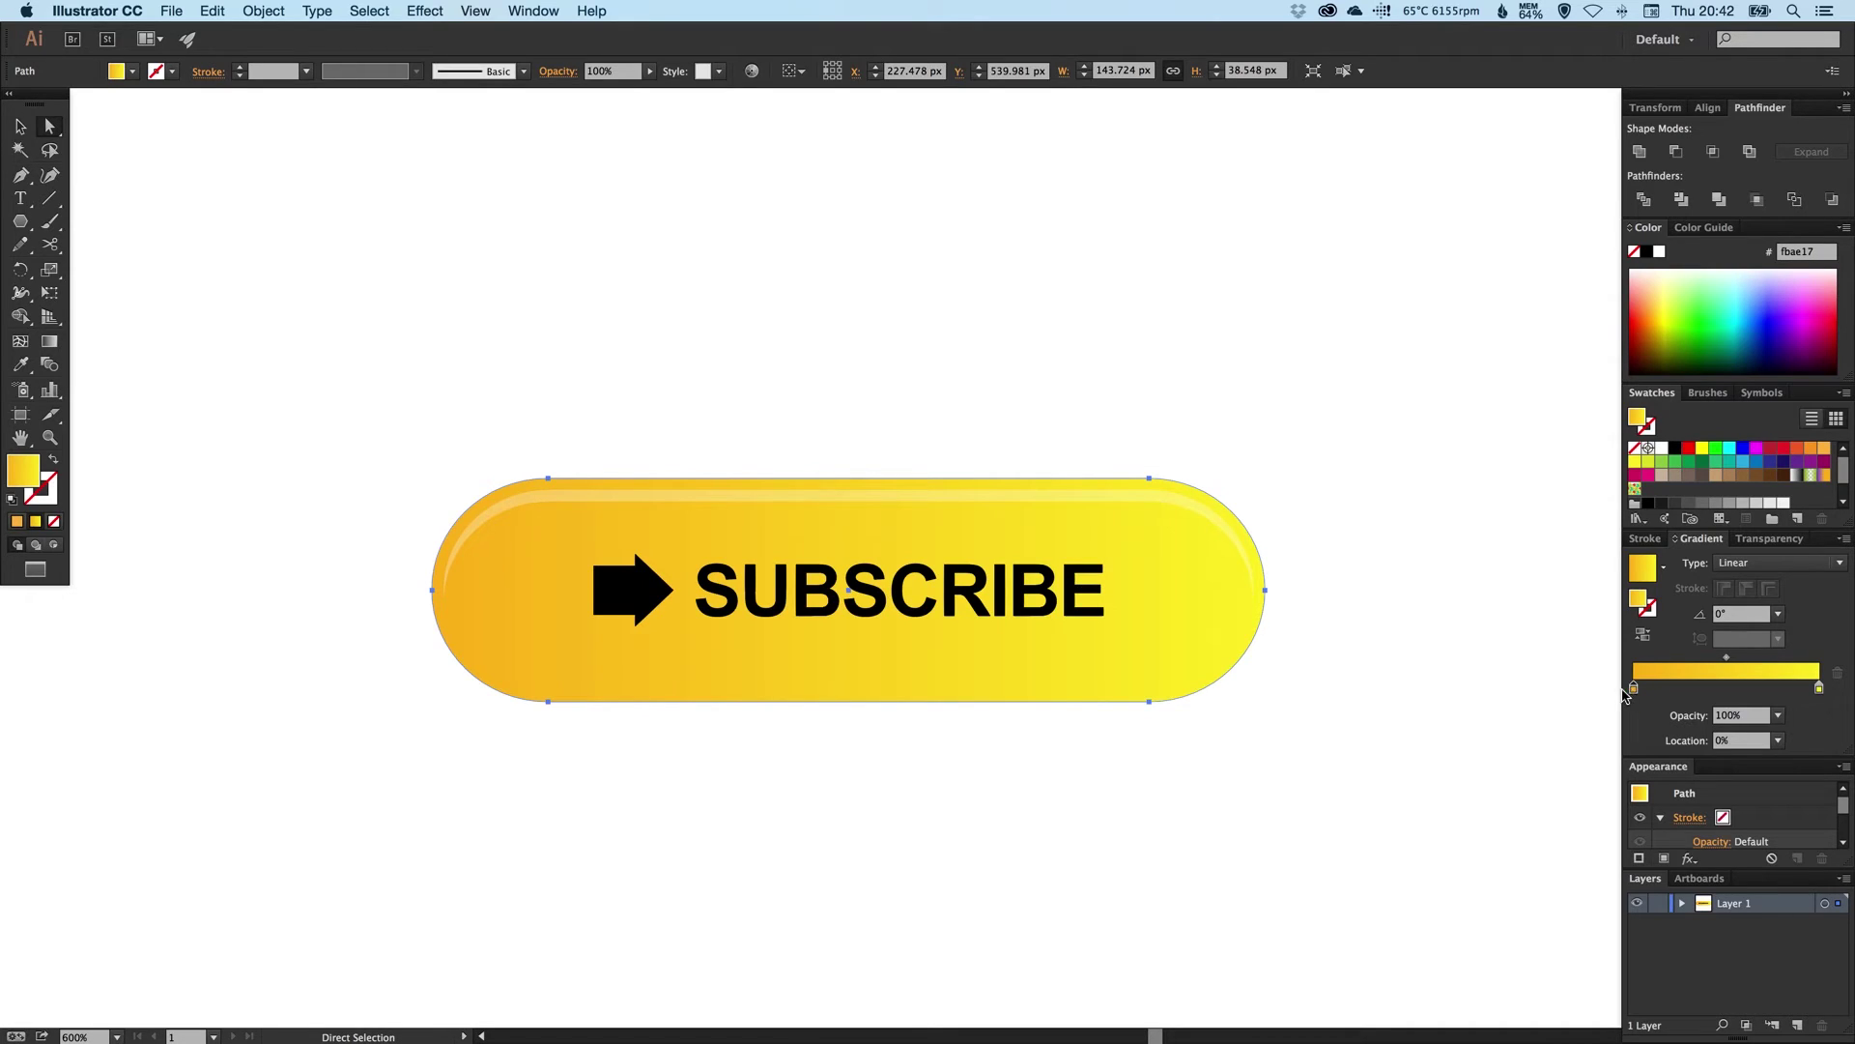
pyautogui.click(1409, 568)
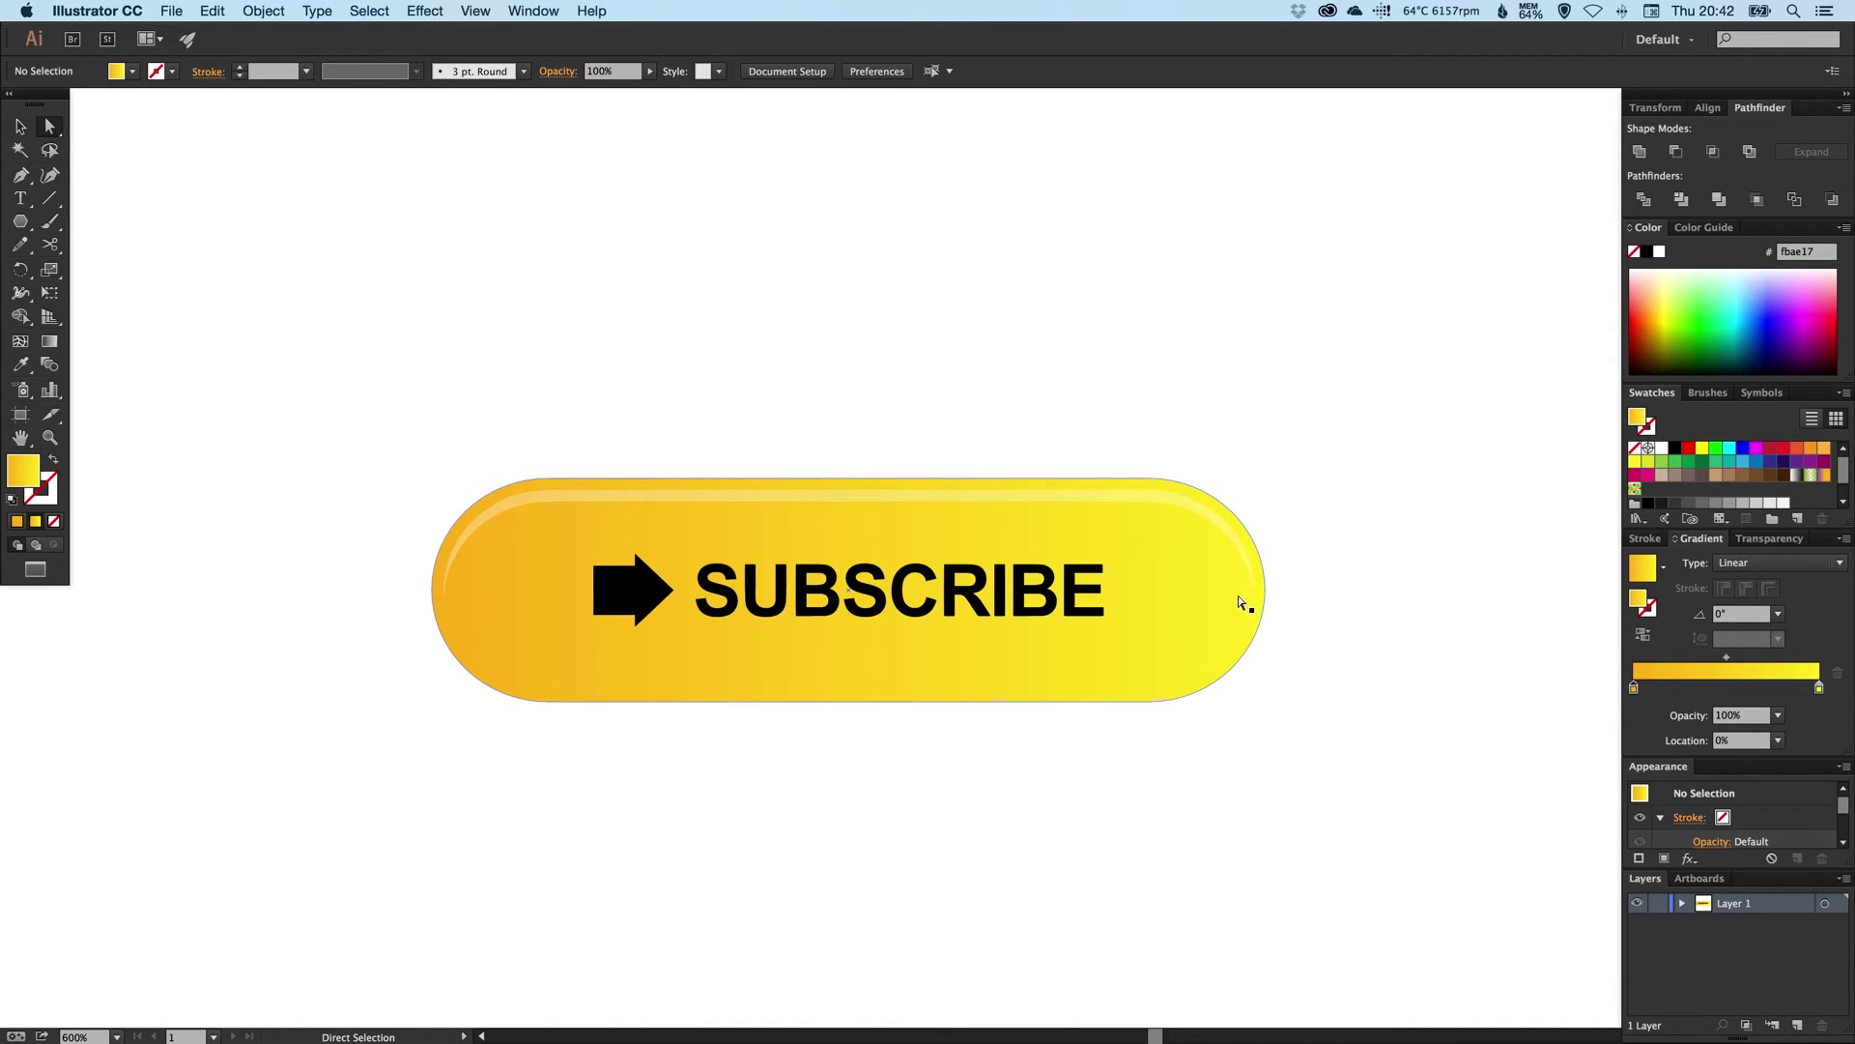
# - Make the yellow swatch global and lower its green value for a deeper yellow
pyautogui.doubleClick(1635, 461)
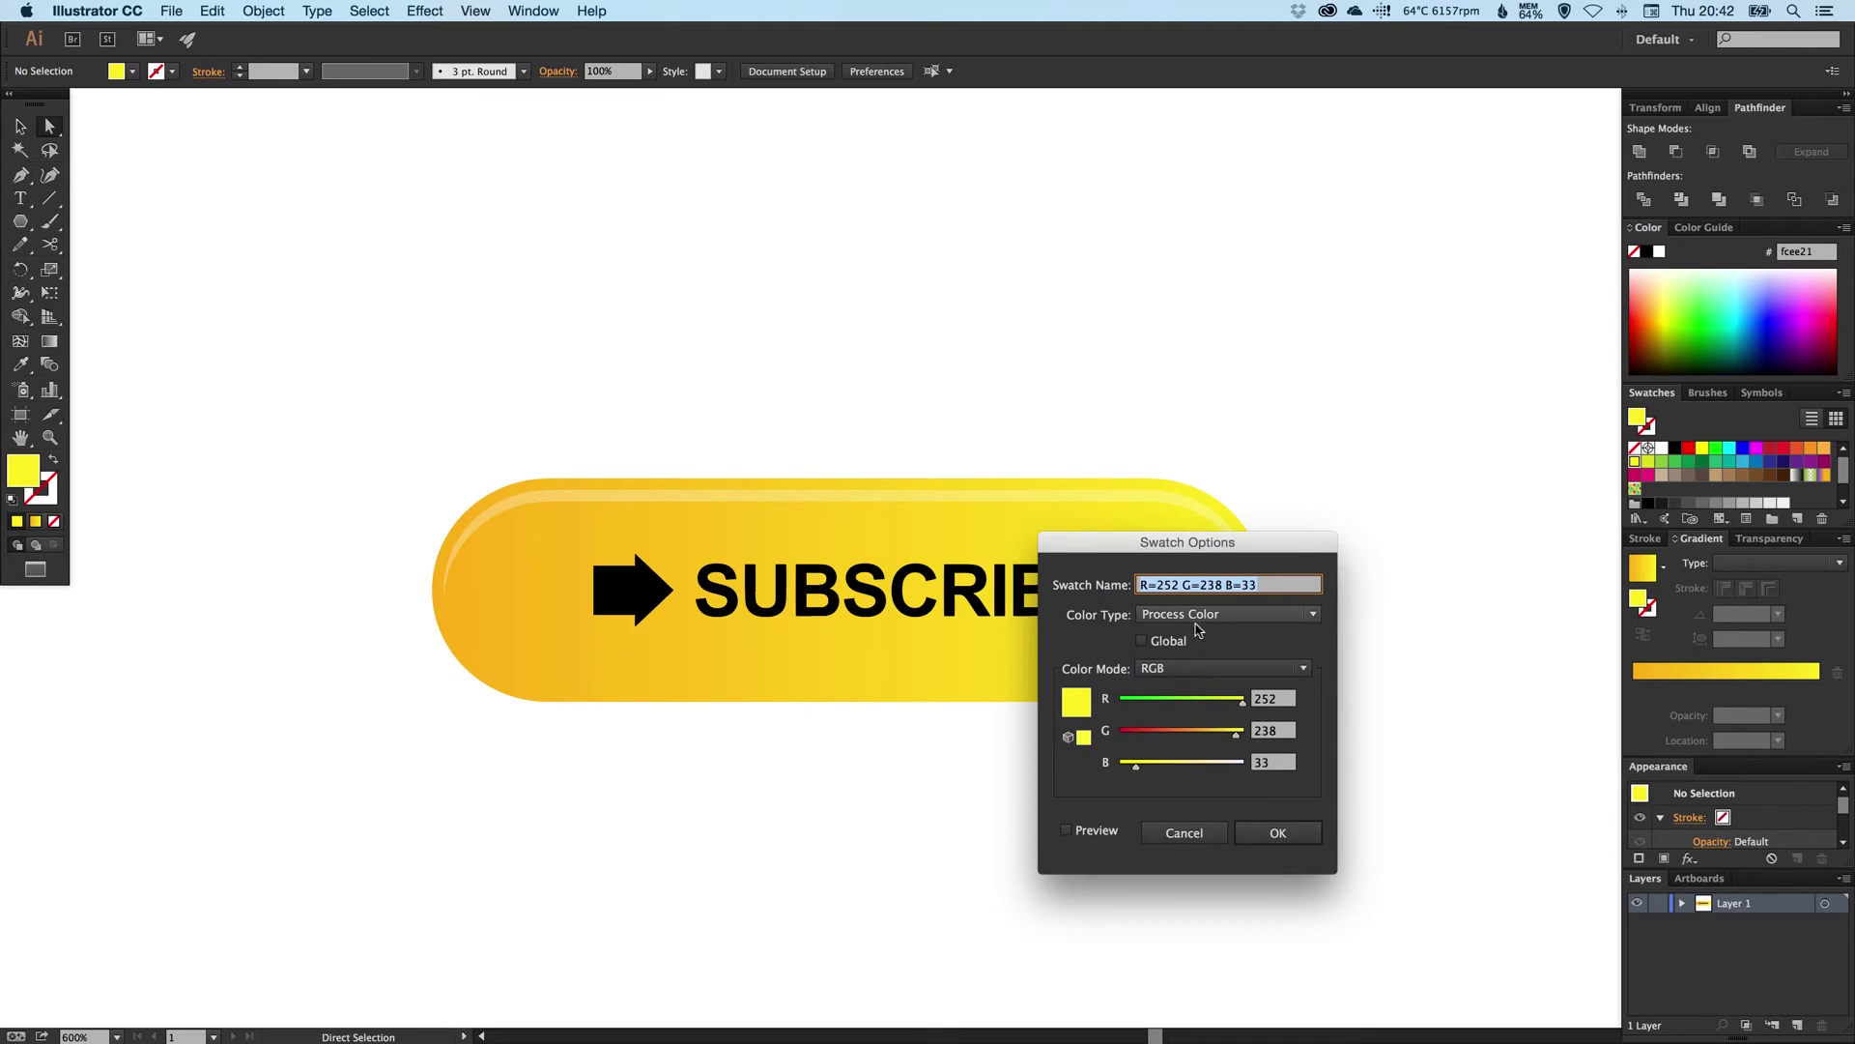
pyautogui.click(1164, 640)
pyautogui.moveTo(1246, 549); pyautogui.dragTo(1325, 442)
pyautogui.click(1147, 723)
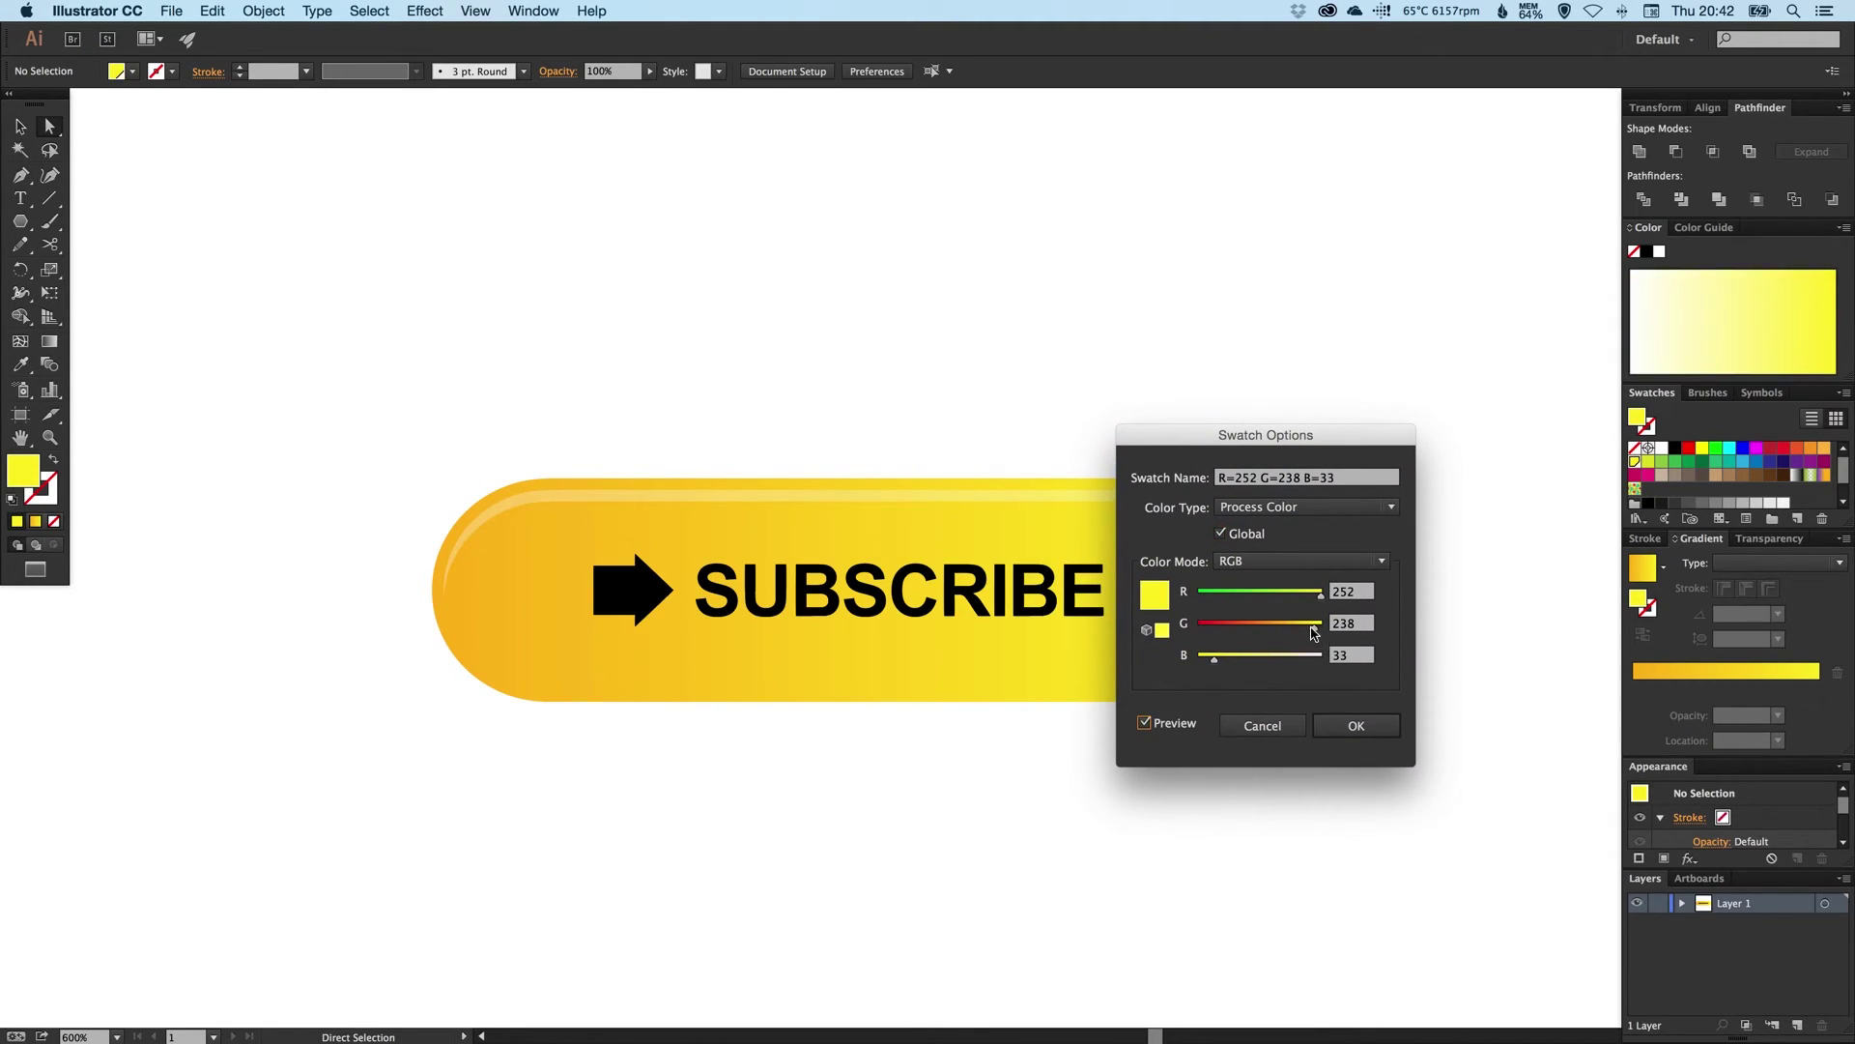
pyautogui.moveTo(1313, 630); pyautogui.dragTo(1304, 633)
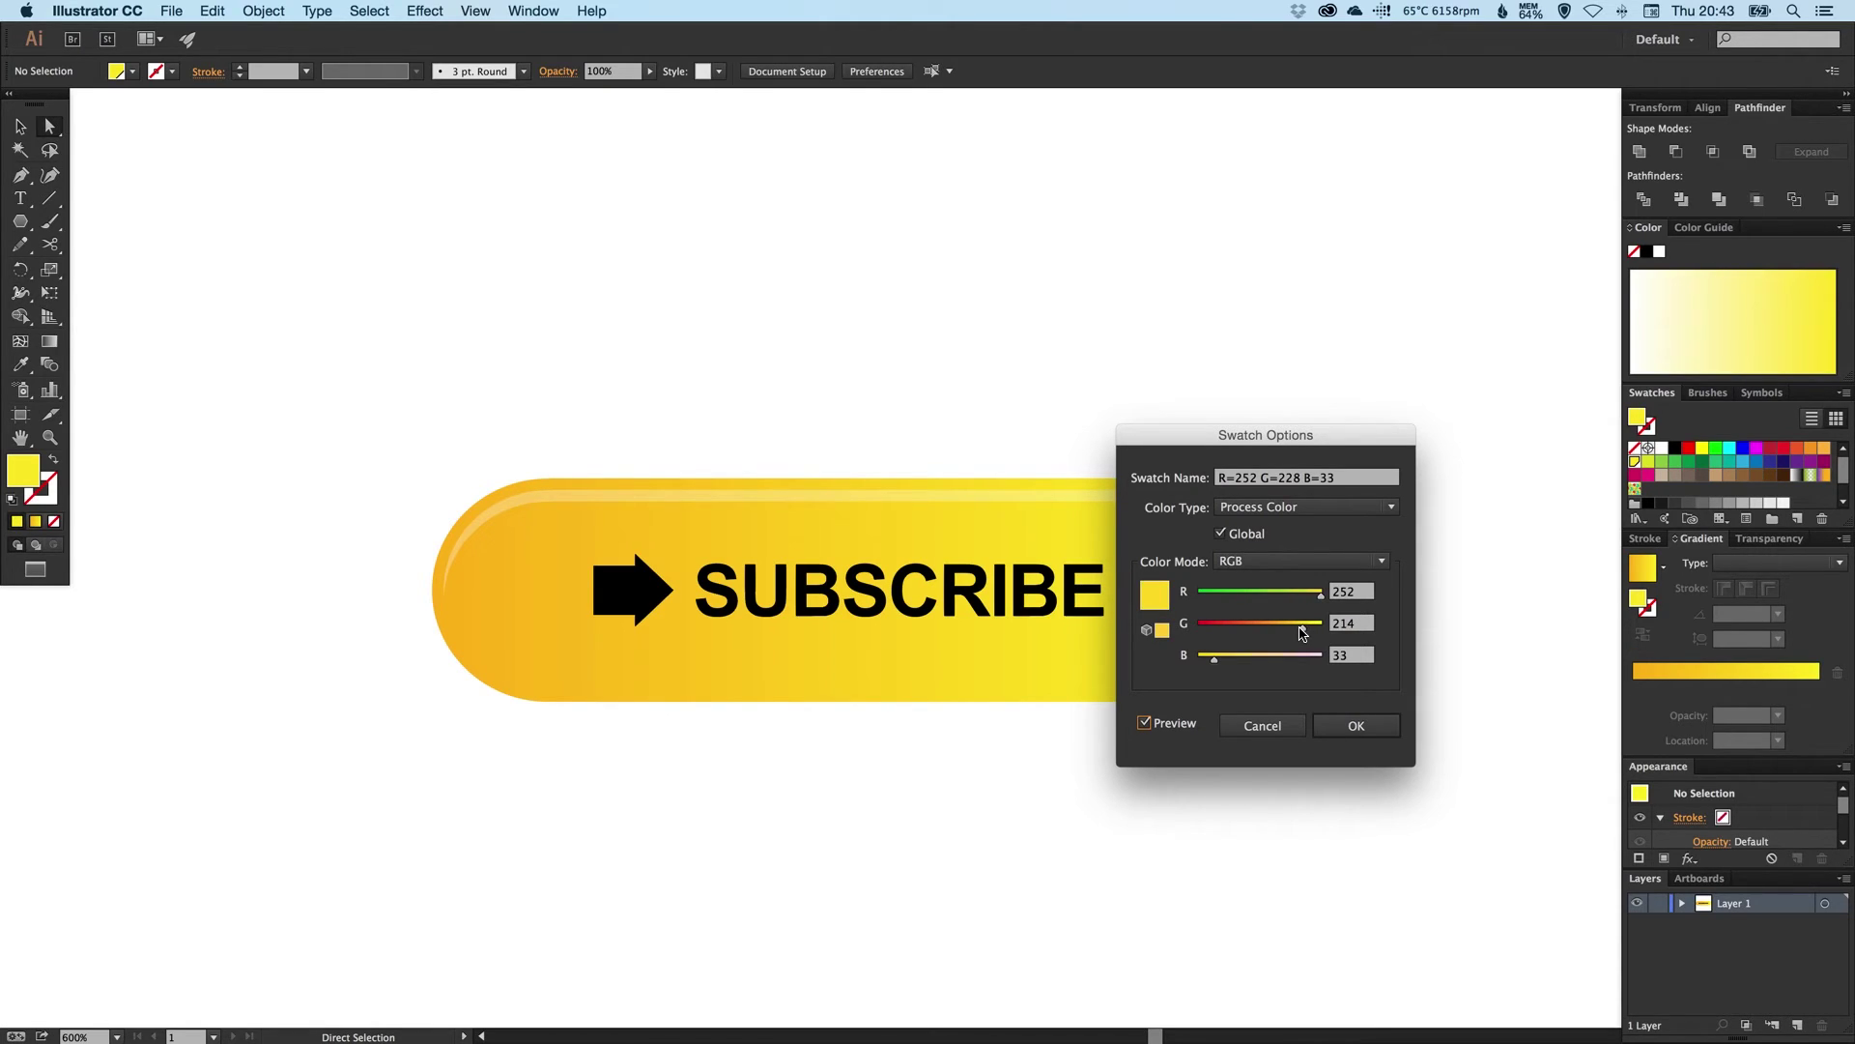
pyautogui.click(1356, 724)
# - Select and deselect the button group to check the highlight, then return to Direct Selection
pyautogui.press('v')
pyautogui.click(1183, 592)
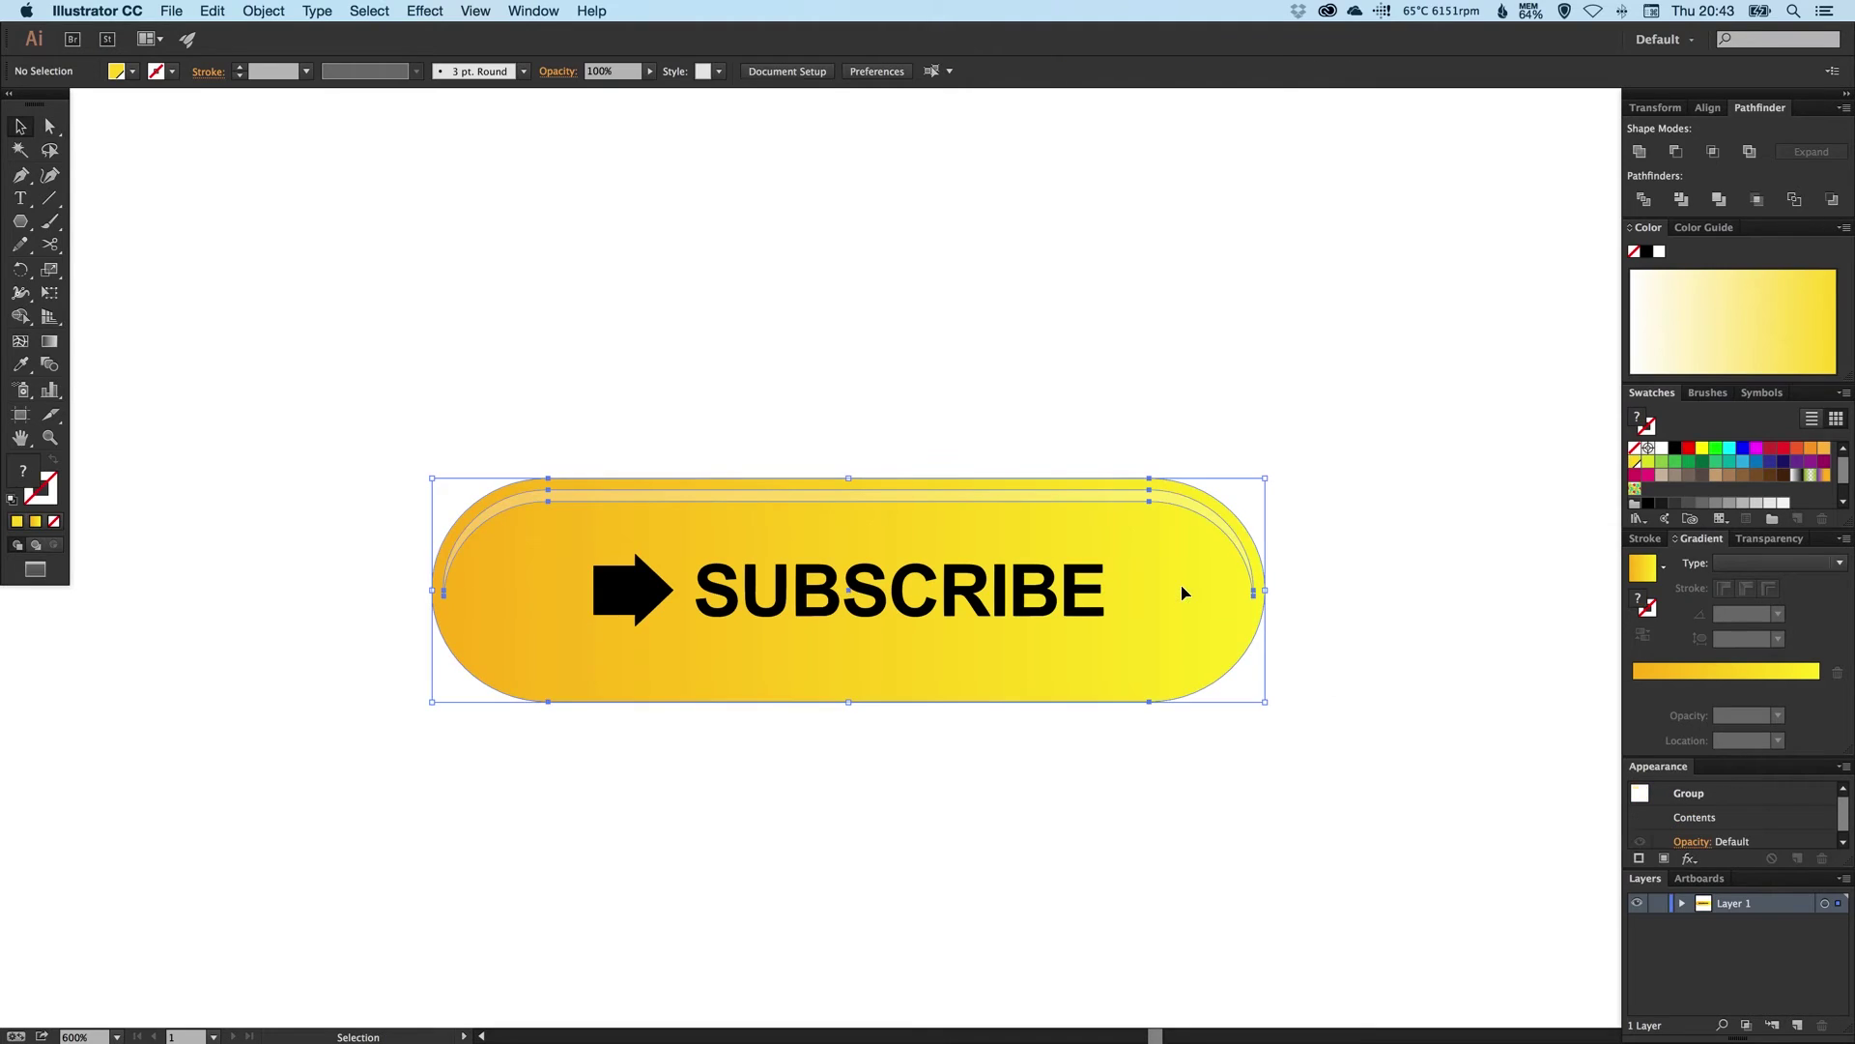
pyautogui.click(1323, 609)
pyautogui.press('a')
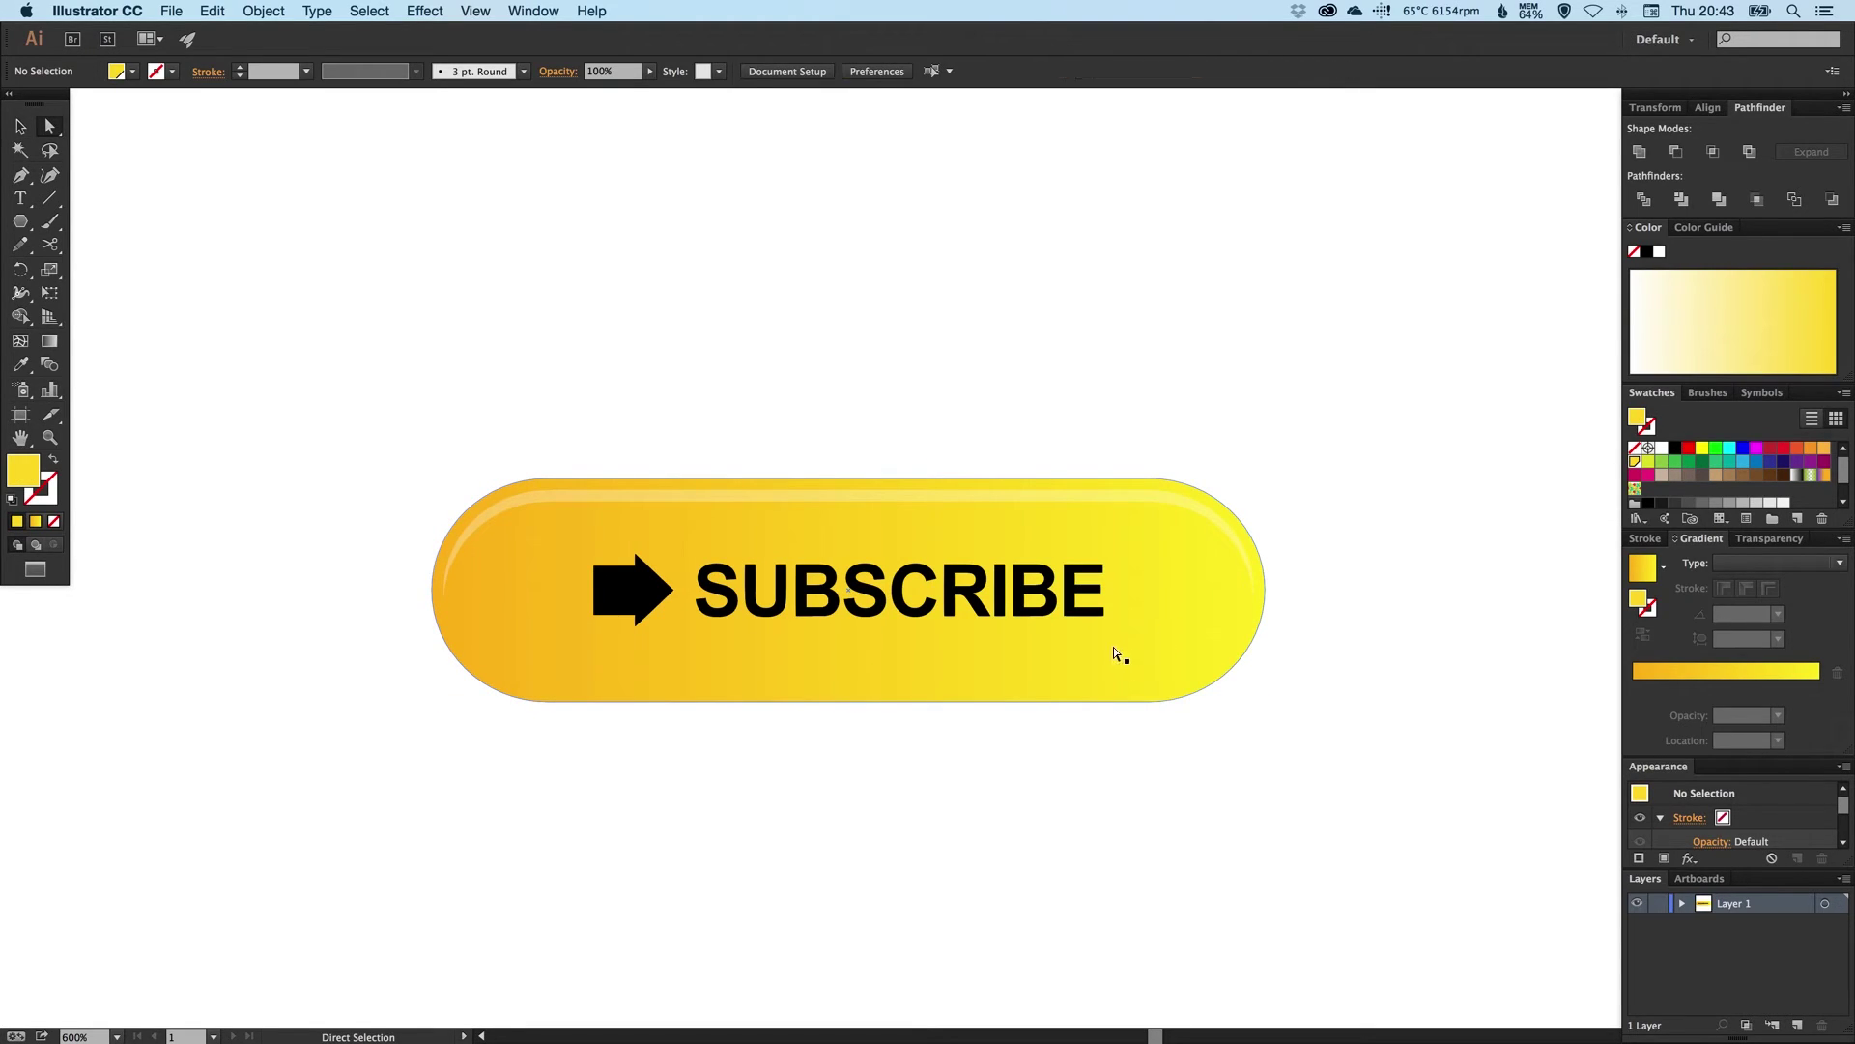
# - Add the deeper yellow as a gradient stop on the pill and set the angle to 90°
pyautogui.click(1072, 646)
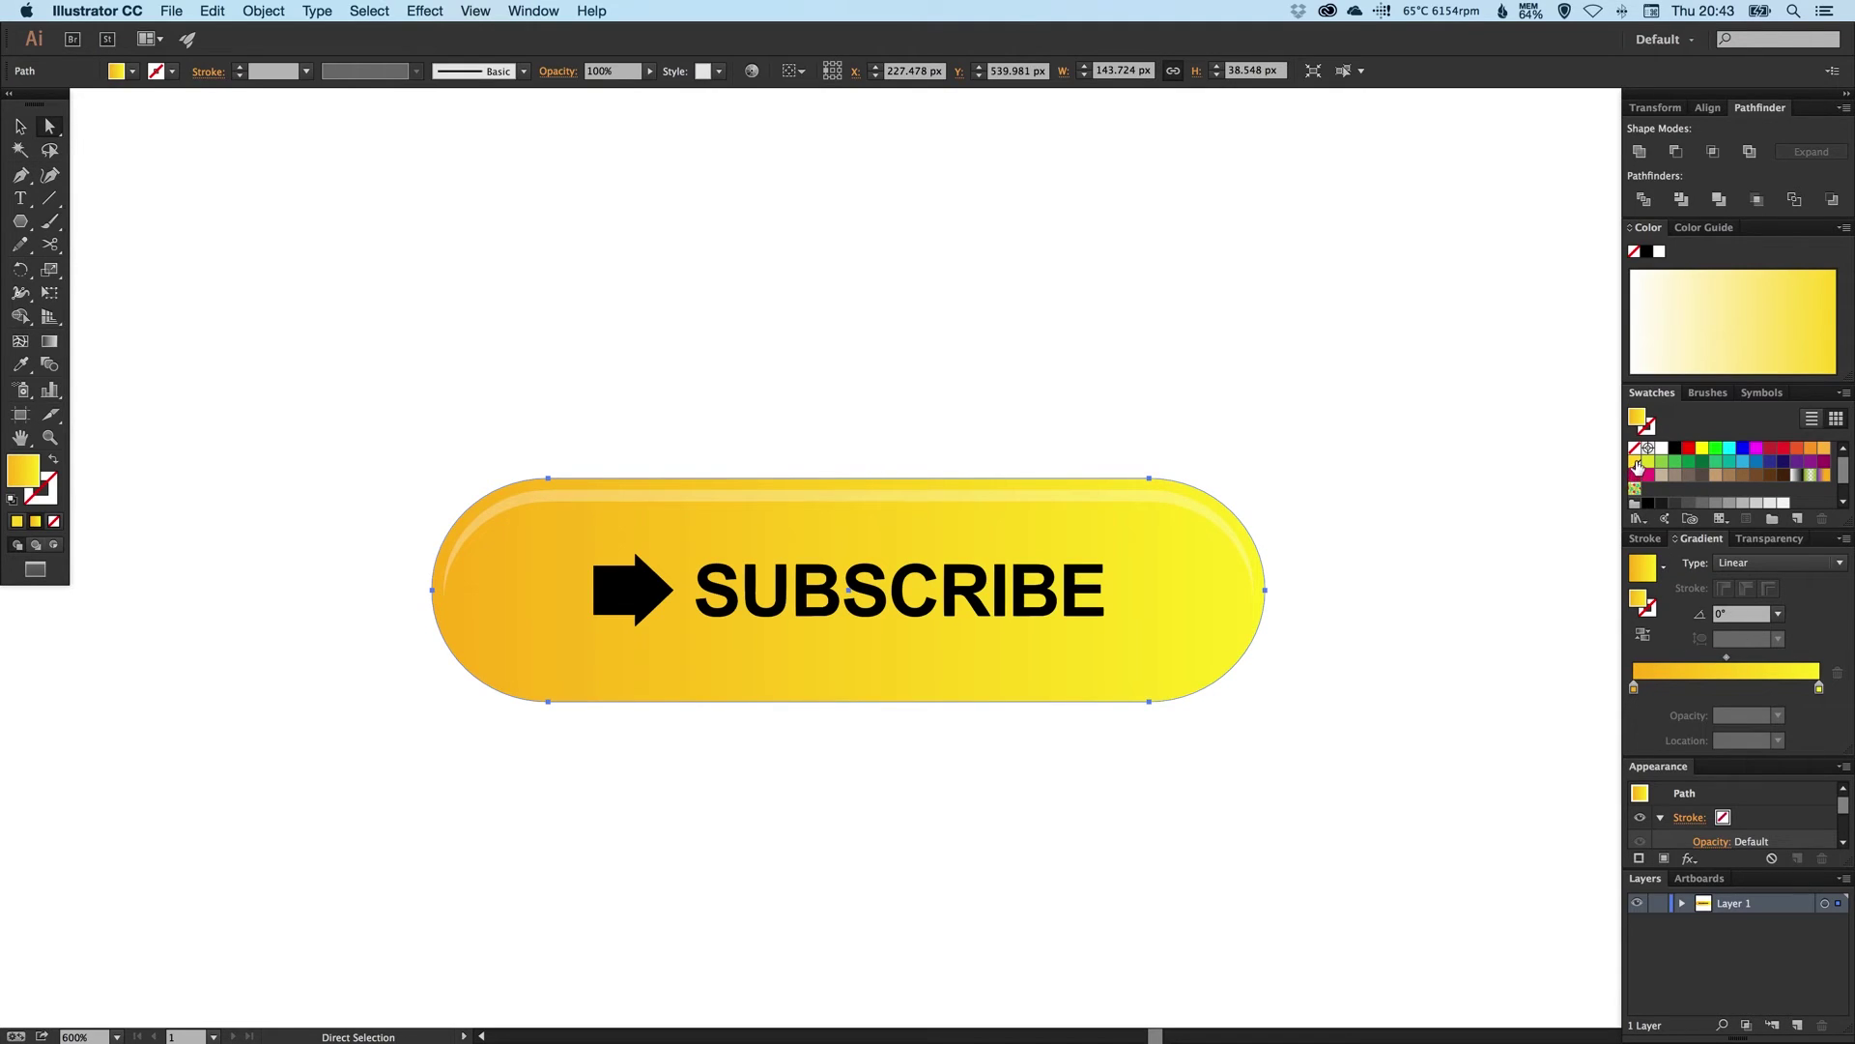
pyautogui.moveTo(1634, 461); pyautogui.dragTo(1820, 695)
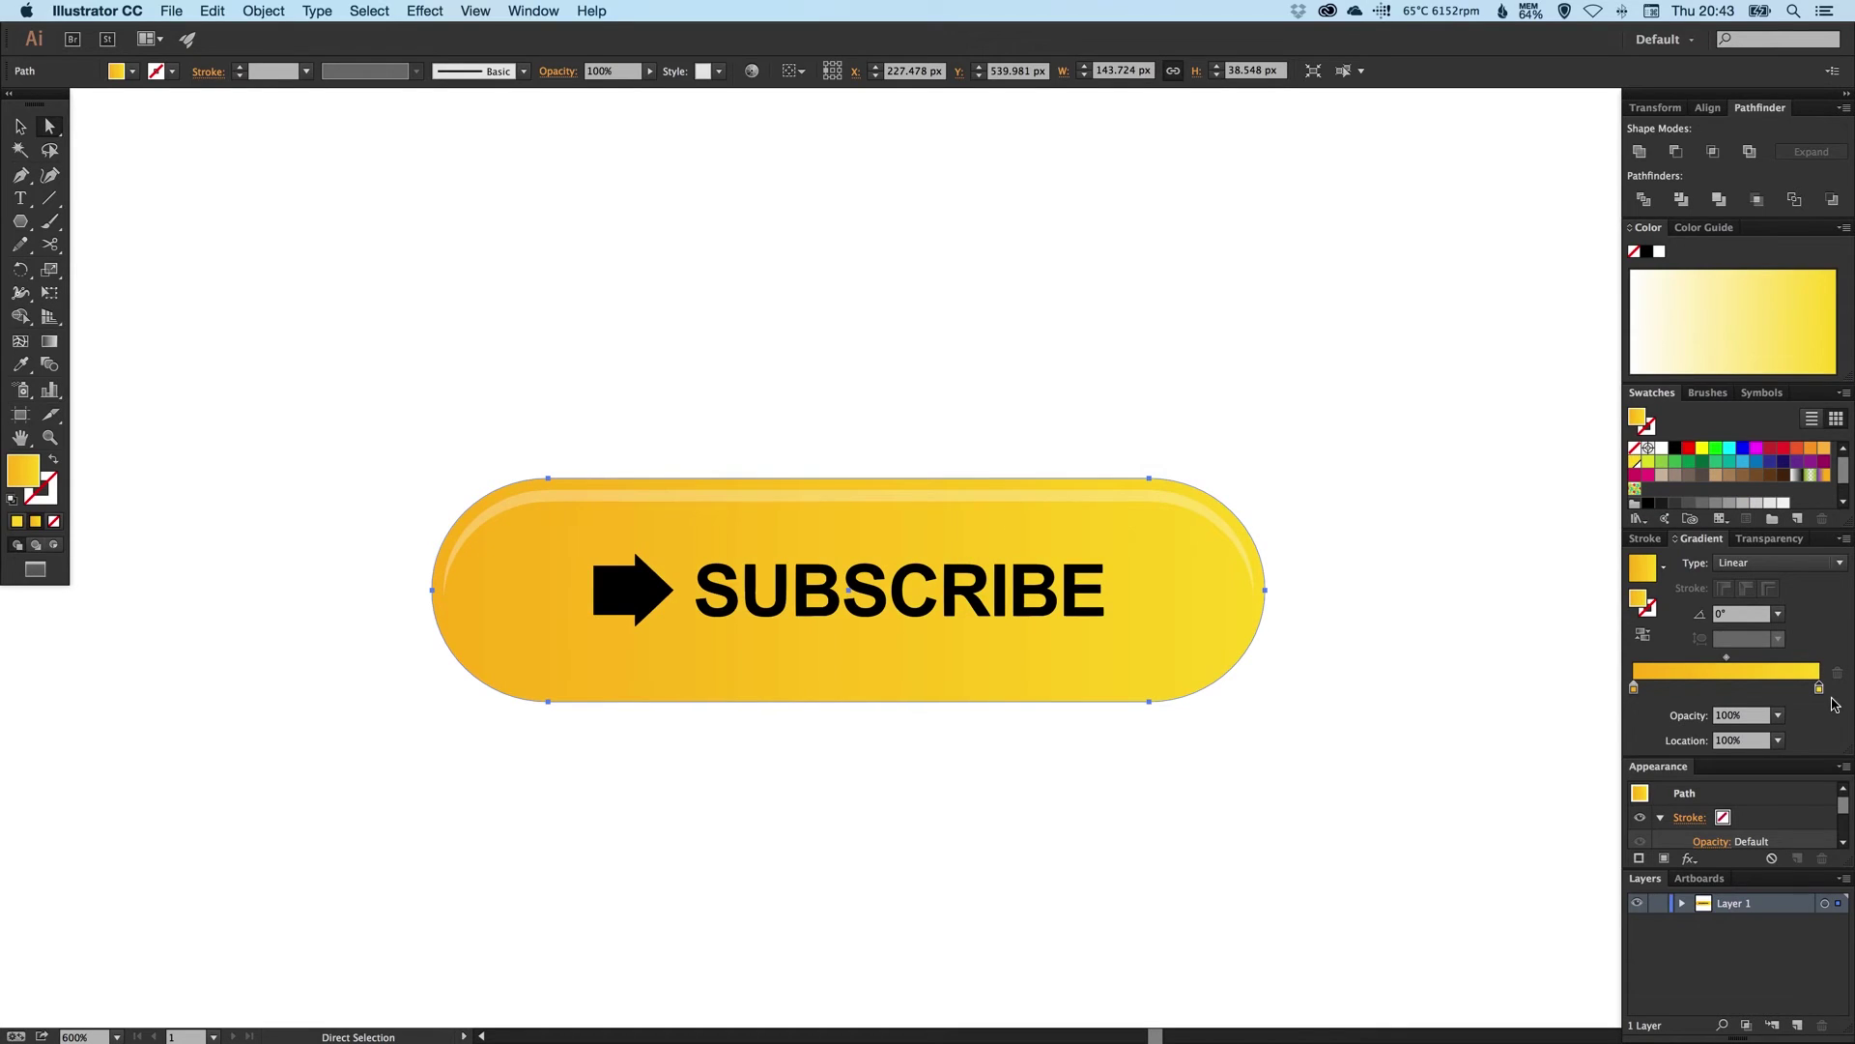
pyautogui.click(1721, 612)
pyautogui.write('90')
pyautogui.press('Return')
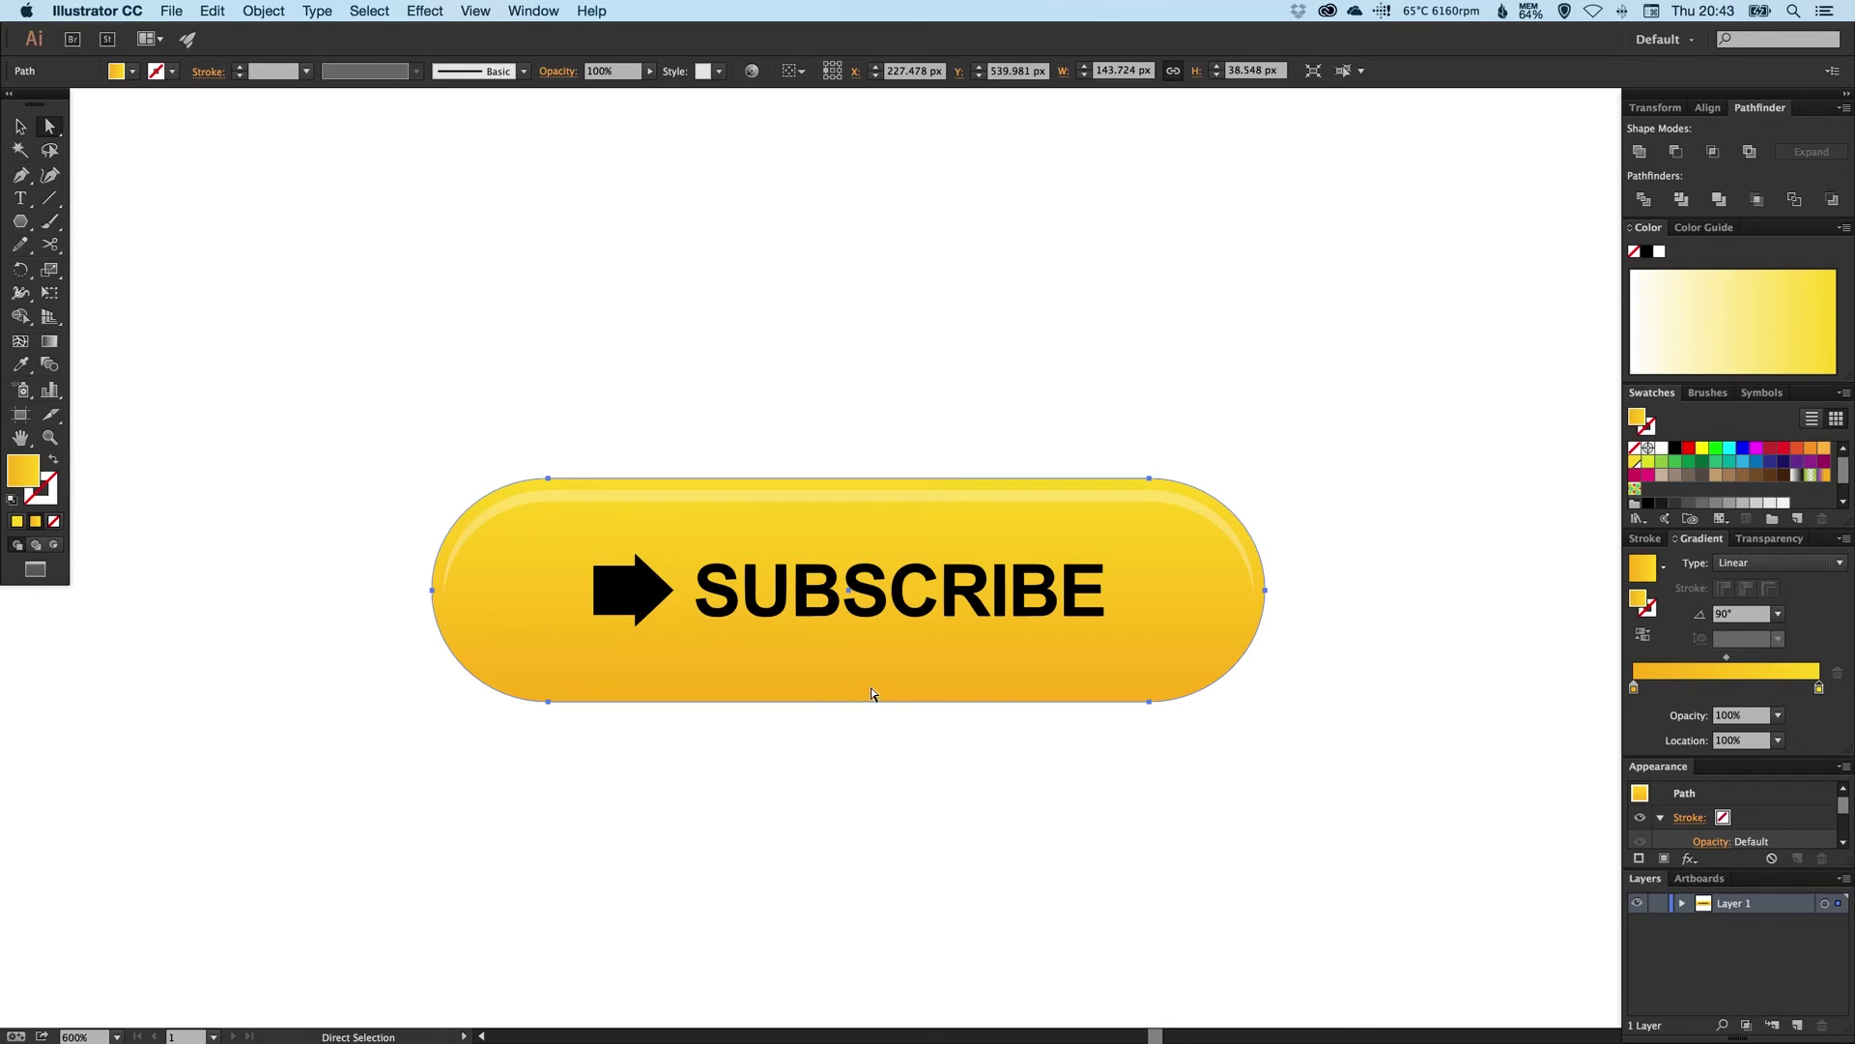
# - Reverse the gradient and flip it back so it is lighter at the top, then deselect
pyautogui.click(1644, 635)
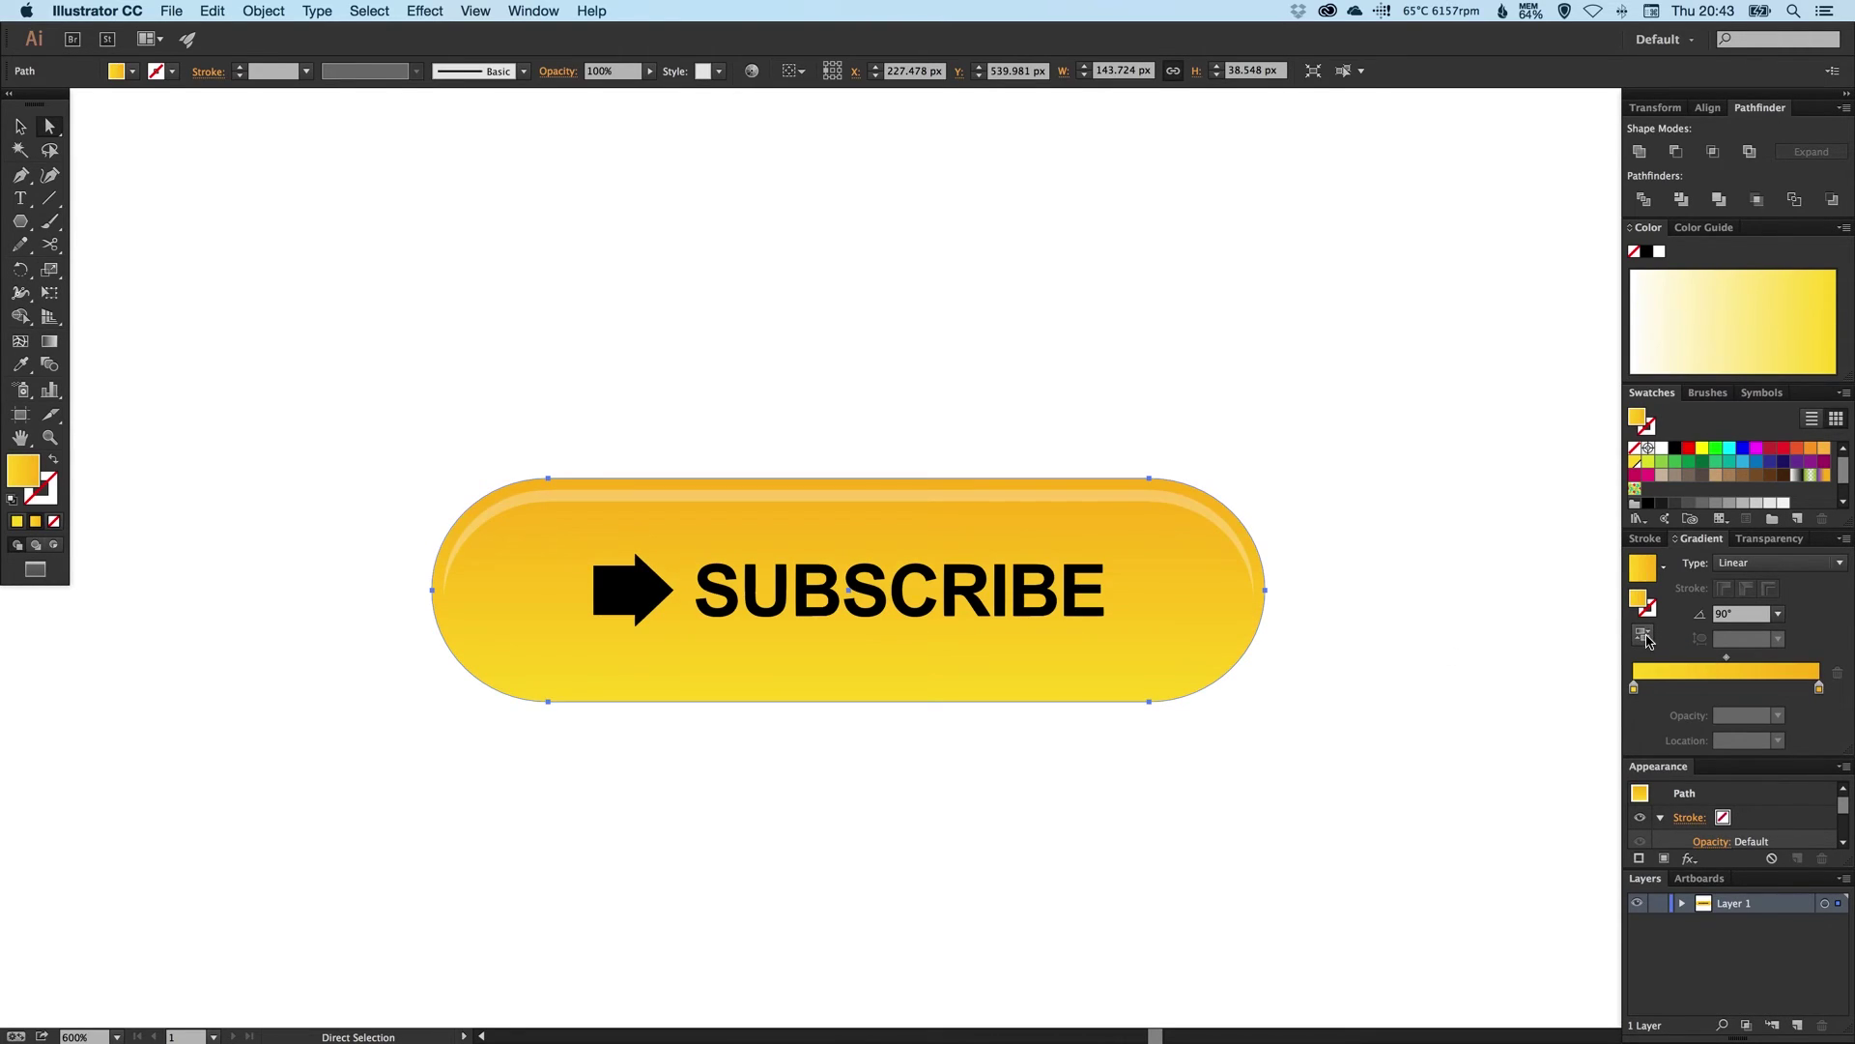
pyautogui.click(1645, 637)
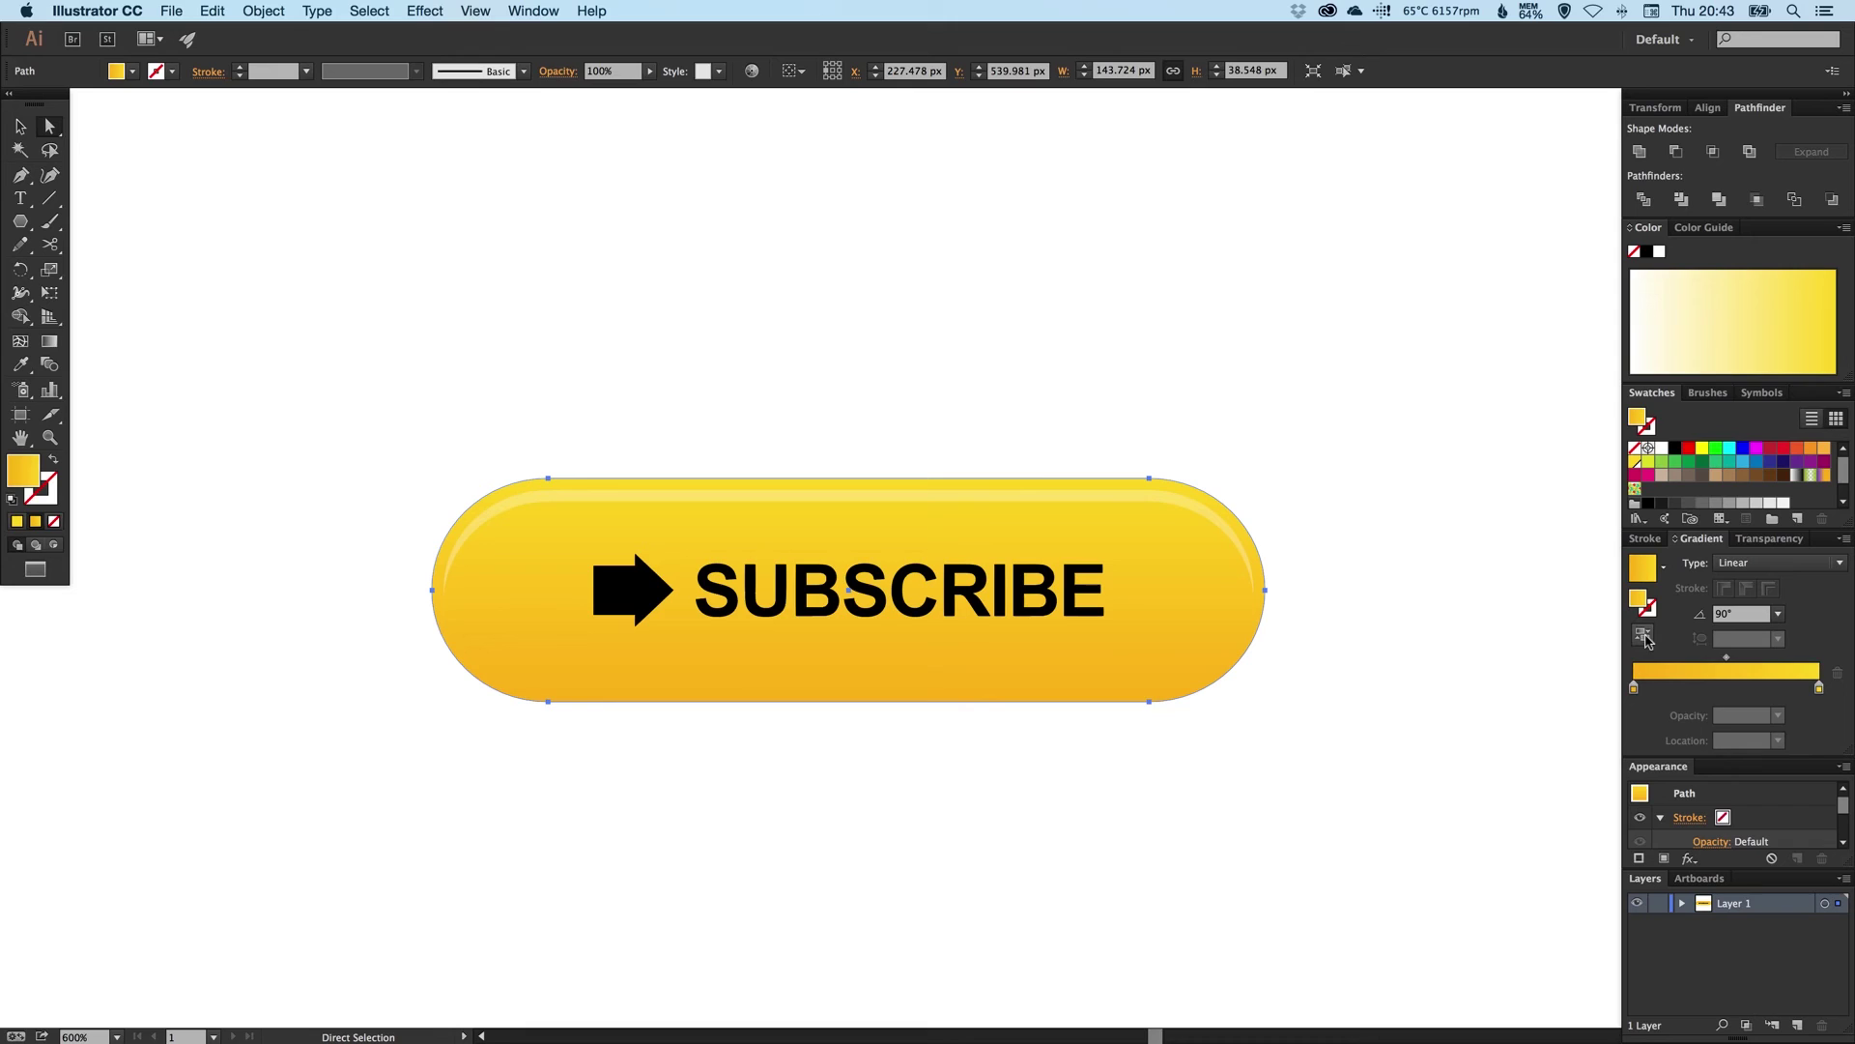
pyautogui.press('v')
pyautogui.click(1330, 479)
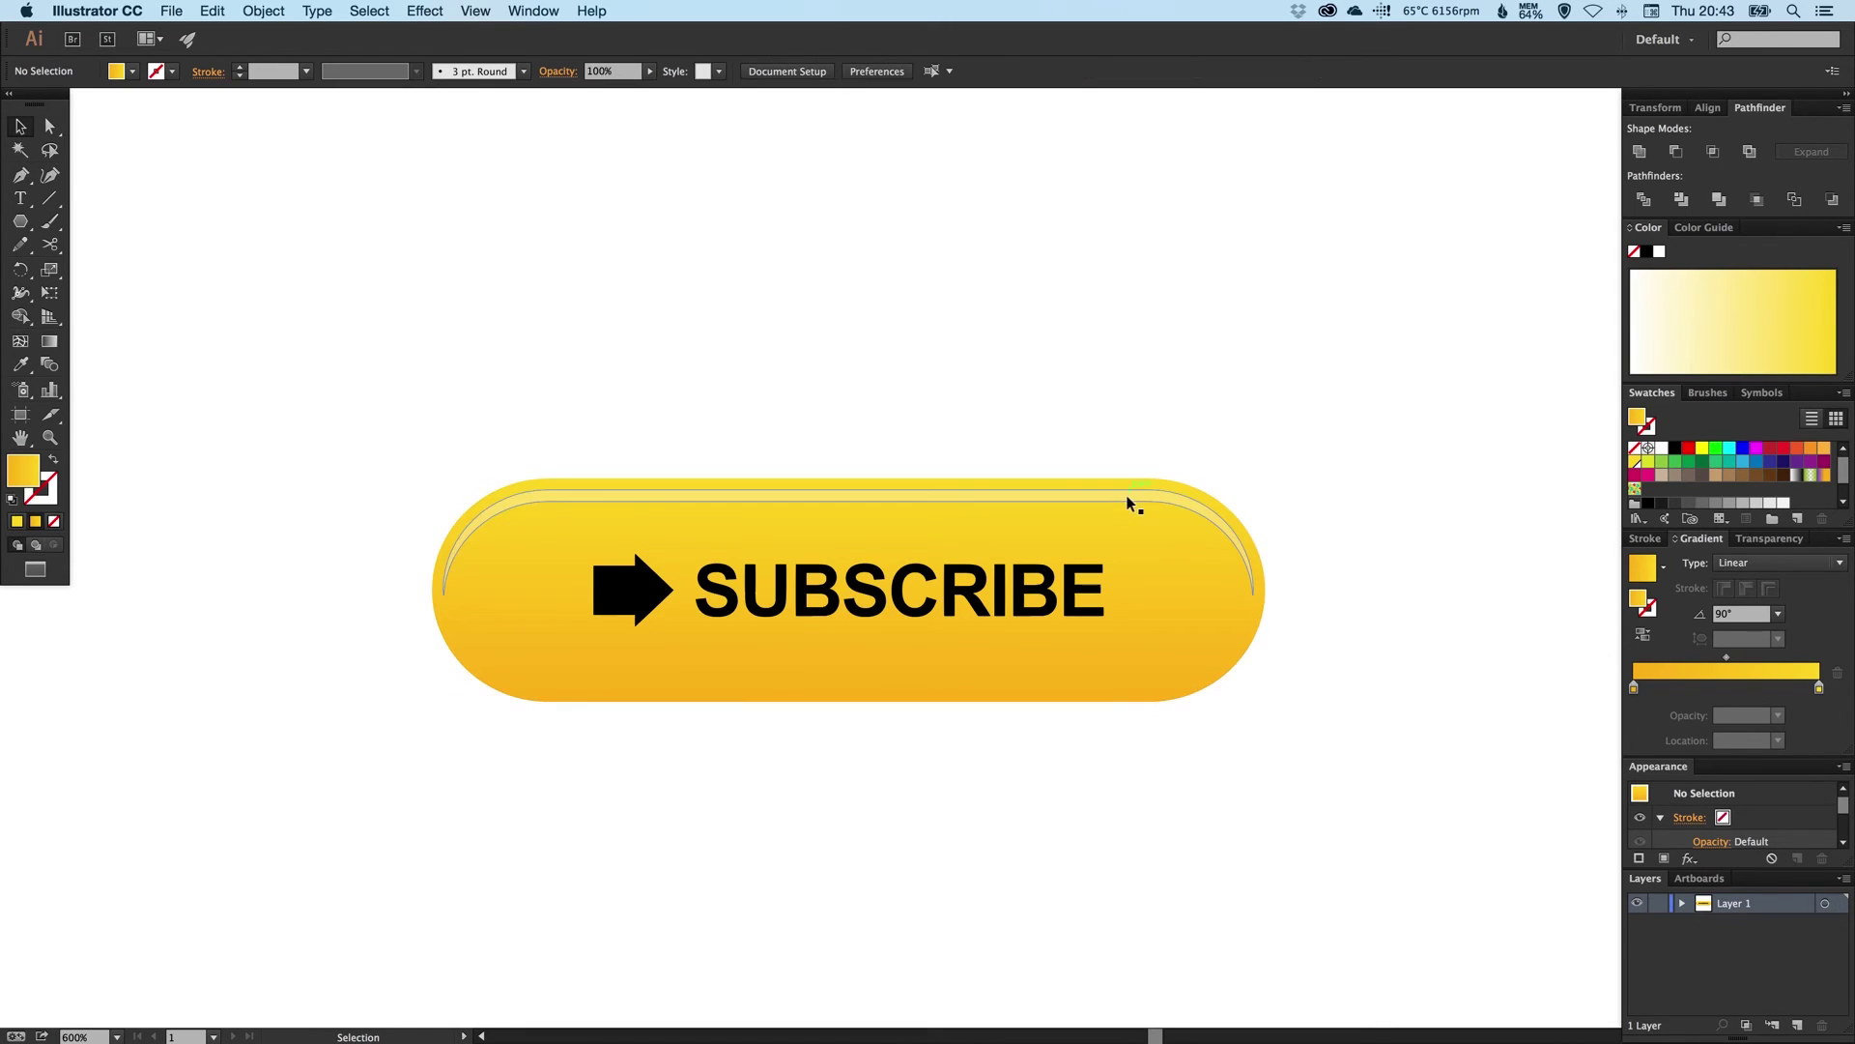
pyautogui.hscroll(-1, 1131, 497)
# - Give the pill's outer shape an orange stroke
pyautogui.press('a')
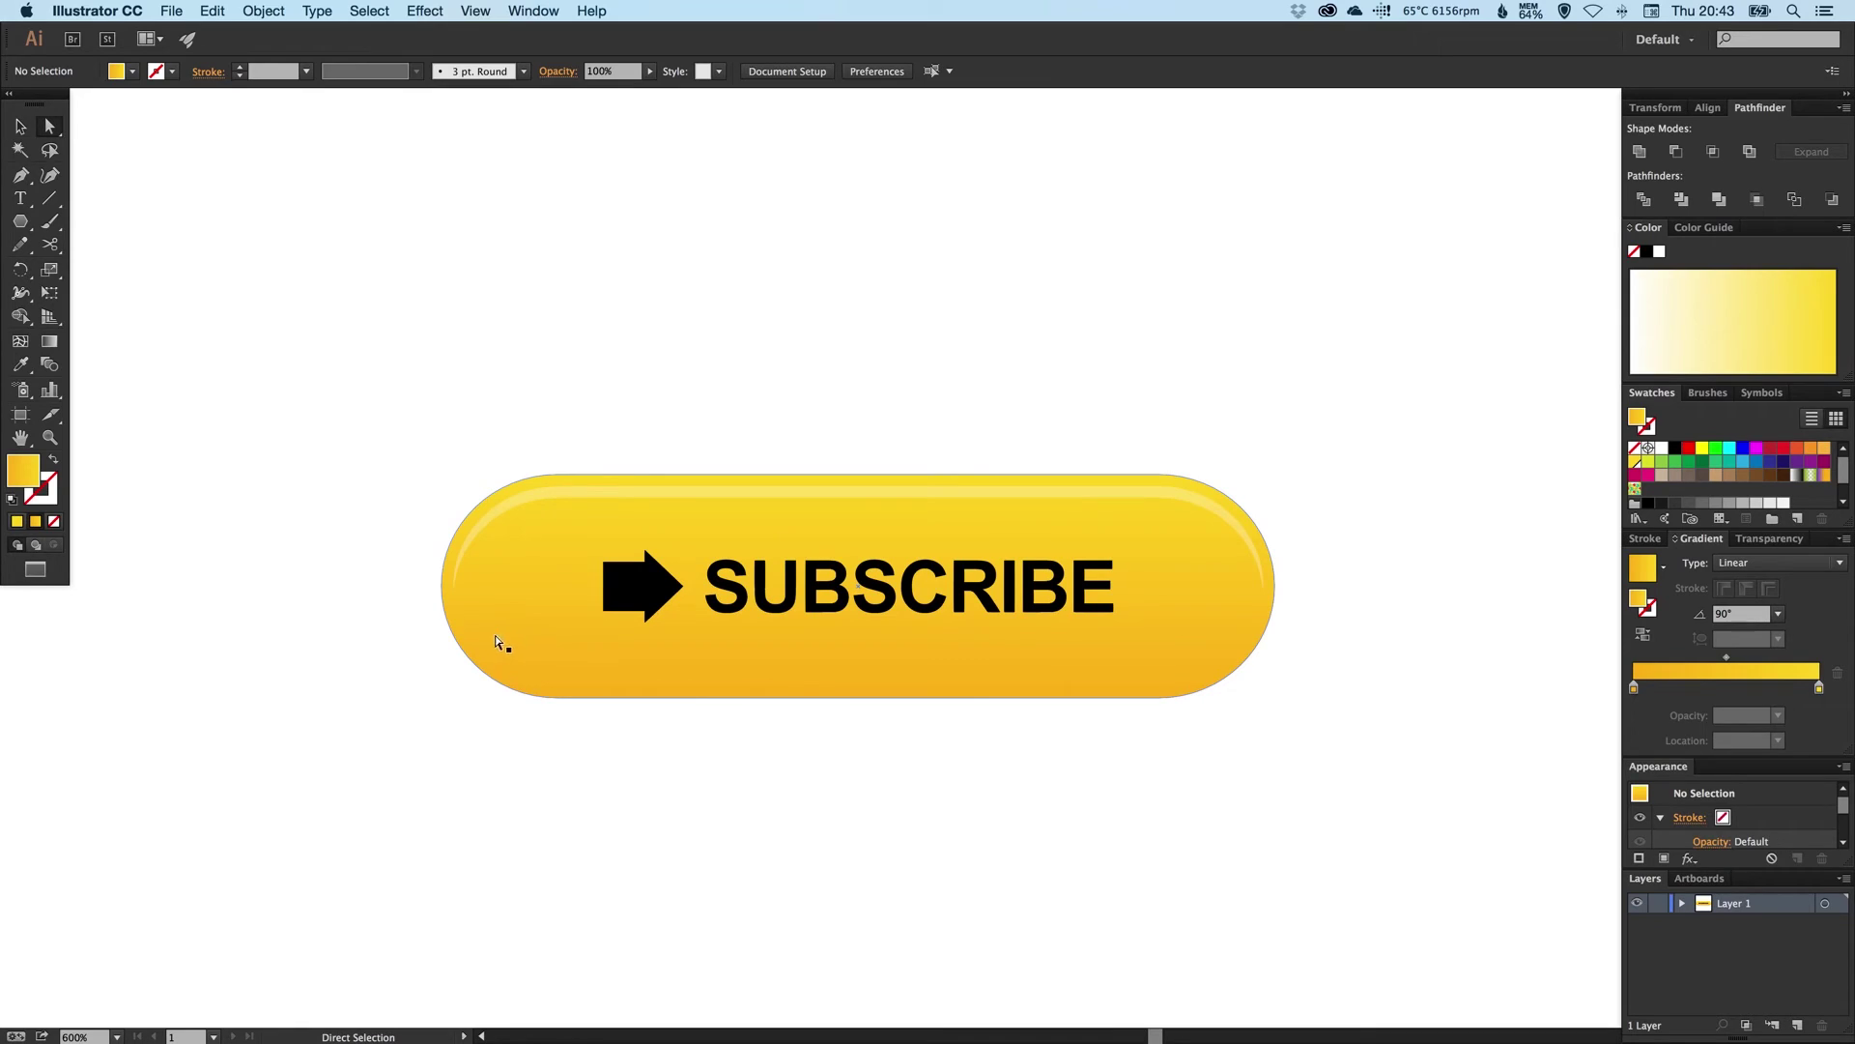
pyautogui.click(500, 640)
pyautogui.click(48, 491)
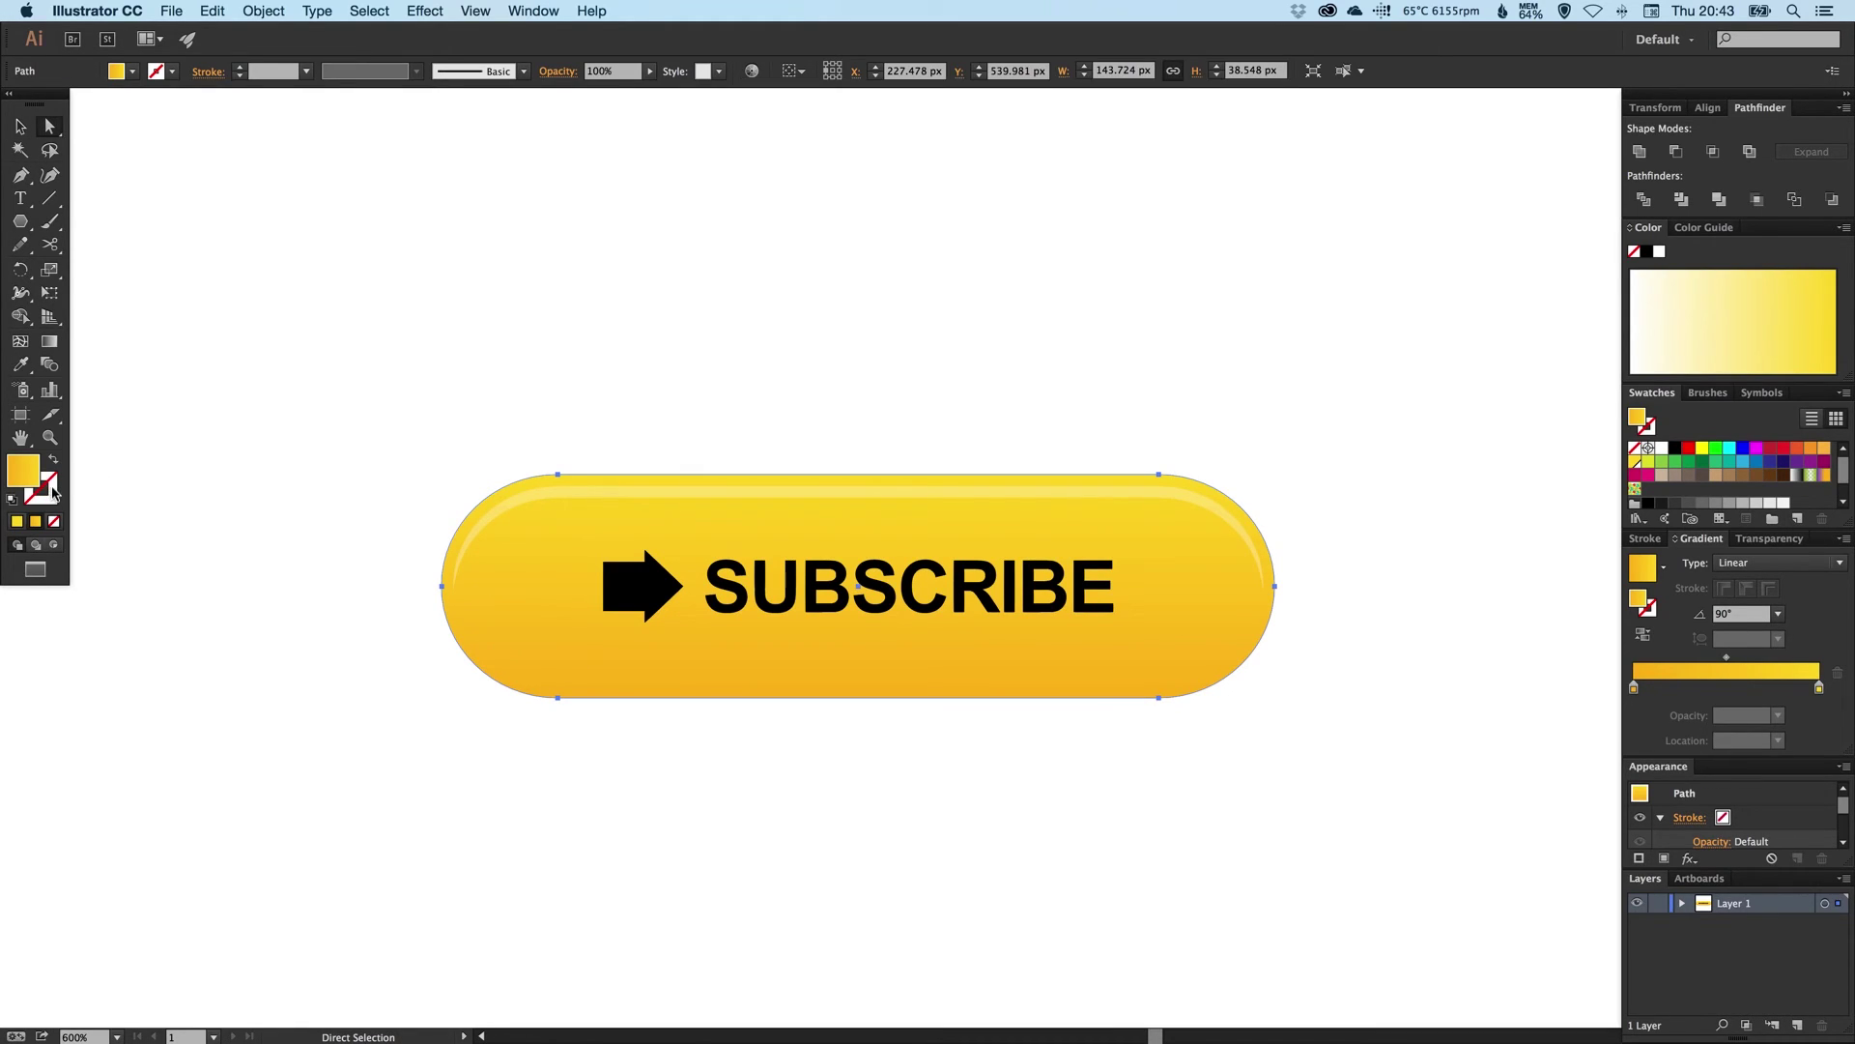
pyautogui.click(1823, 450)
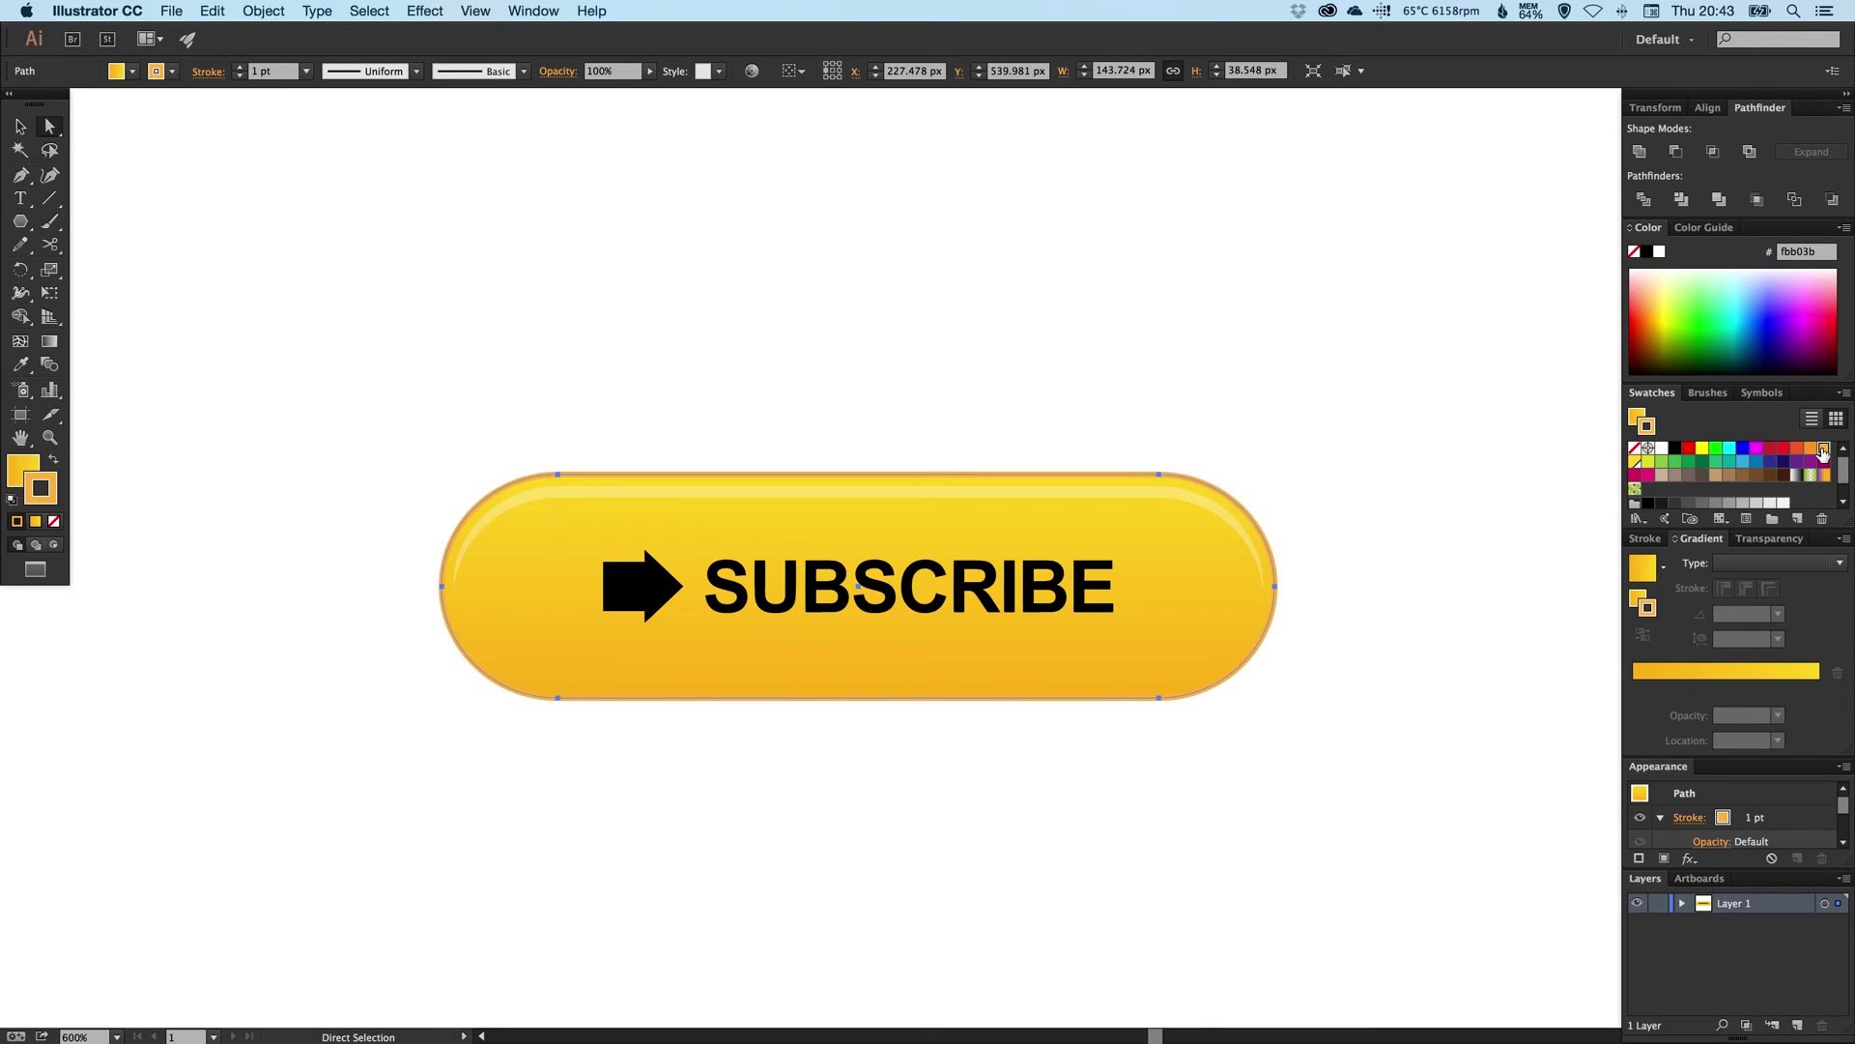
# - Set the pill's stroke weight to 1.2 pt after trying 2 pt and 1.5 pt
pyautogui.click(1644, 538)
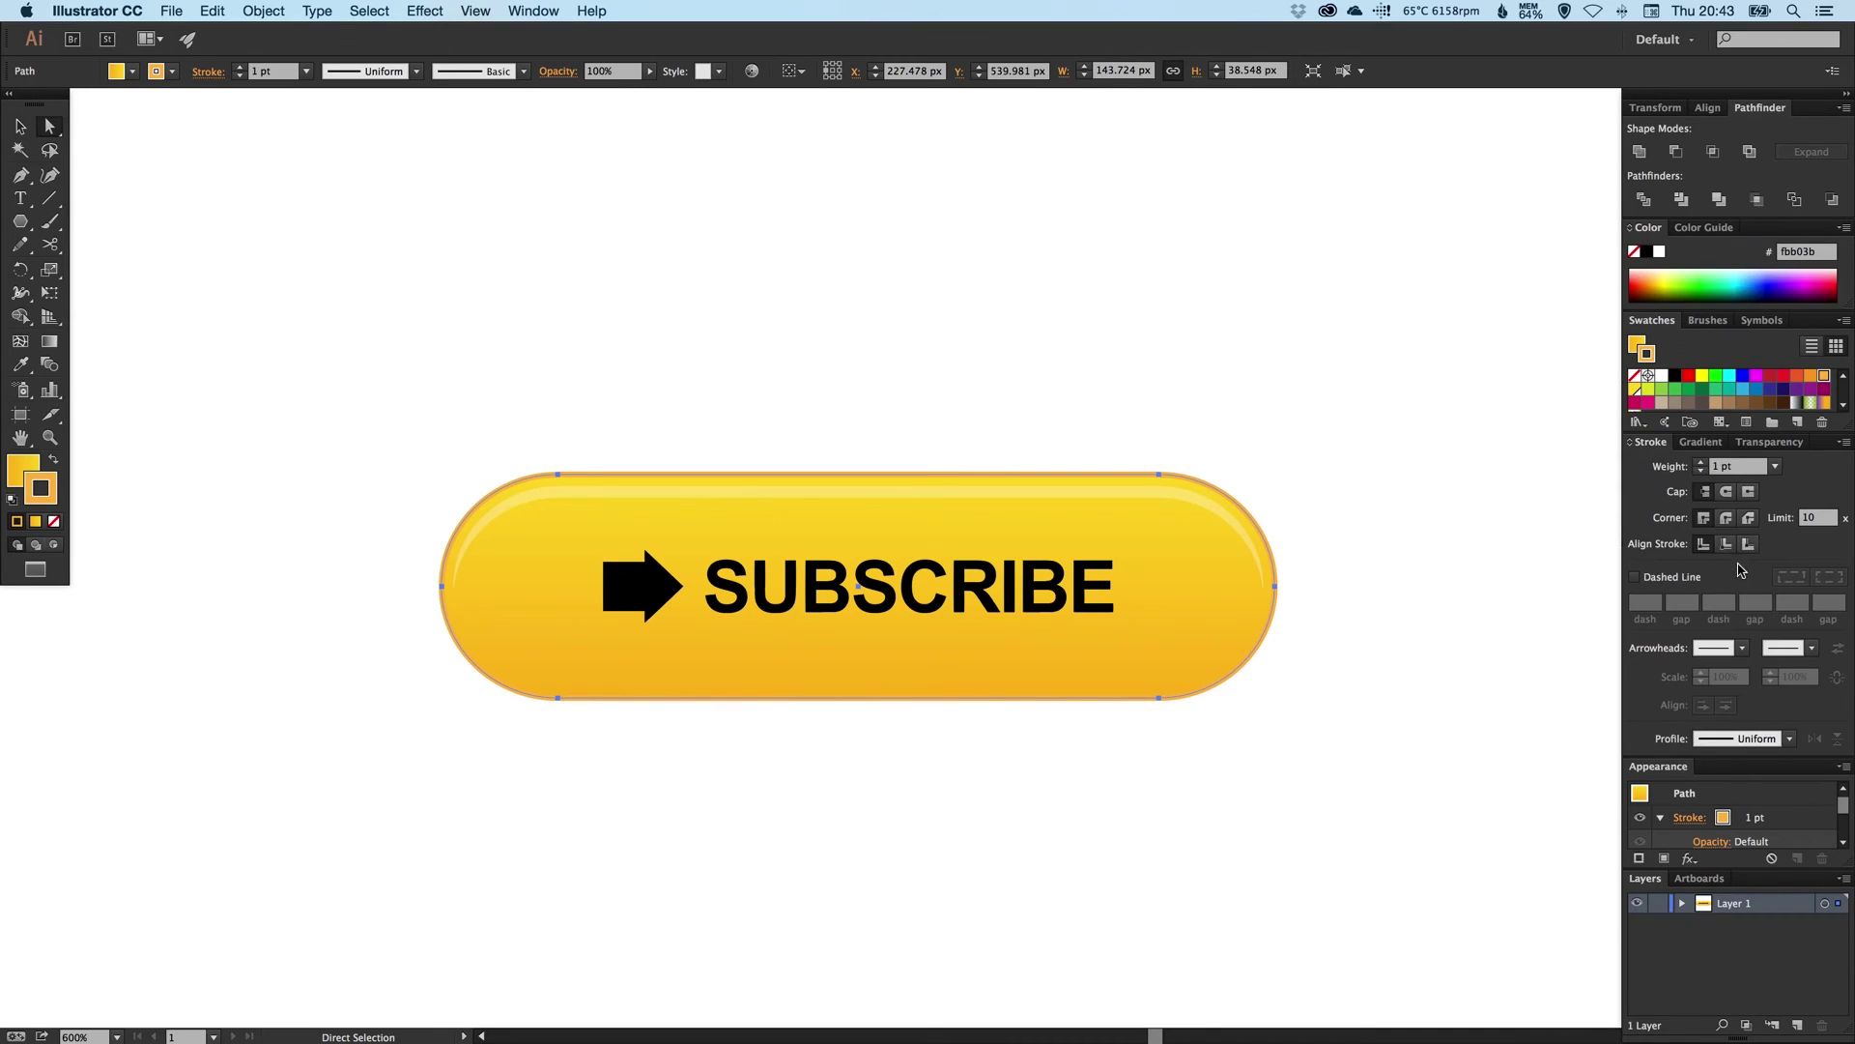
pyautogui.click(1741, 467)
pyautogui.write('2')
pyautogui.press('Return')
pyautogui.press('Return')
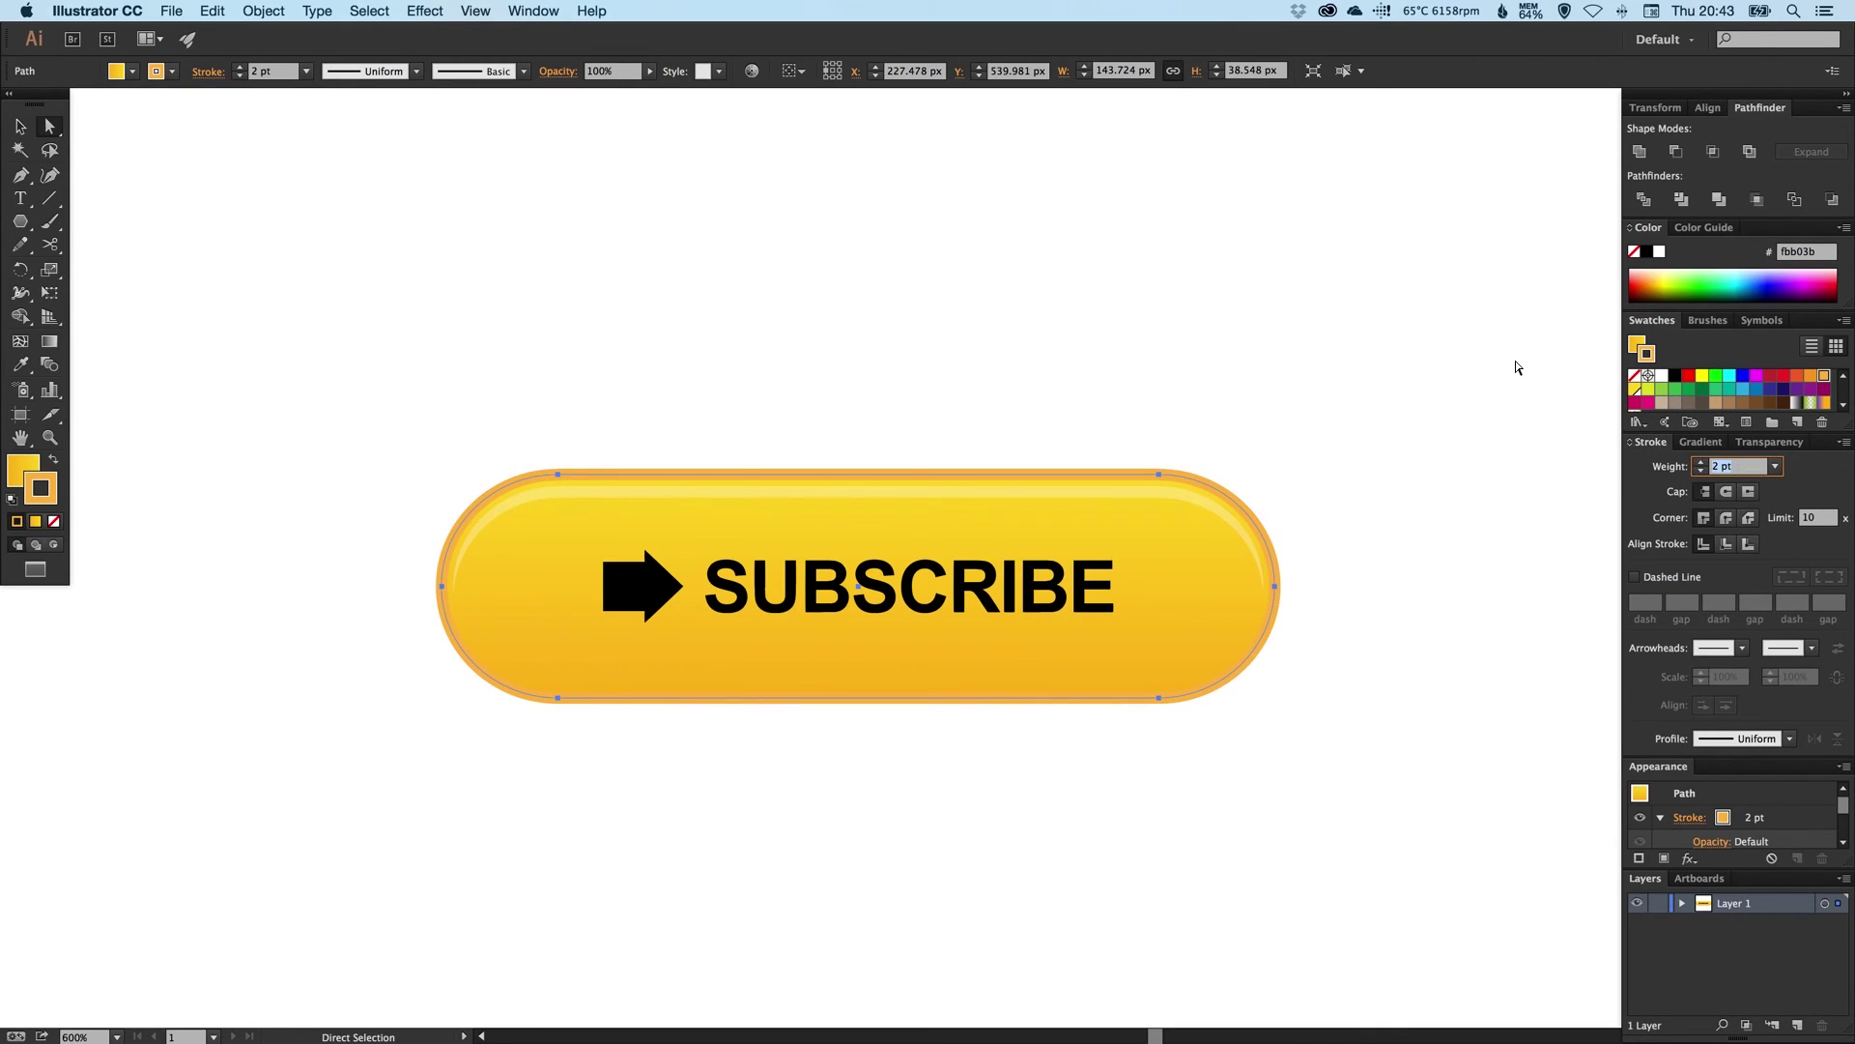
pyautogui.write('1.5')
pyautogui.press('Return')
pyautogui.press('super+shift+a')
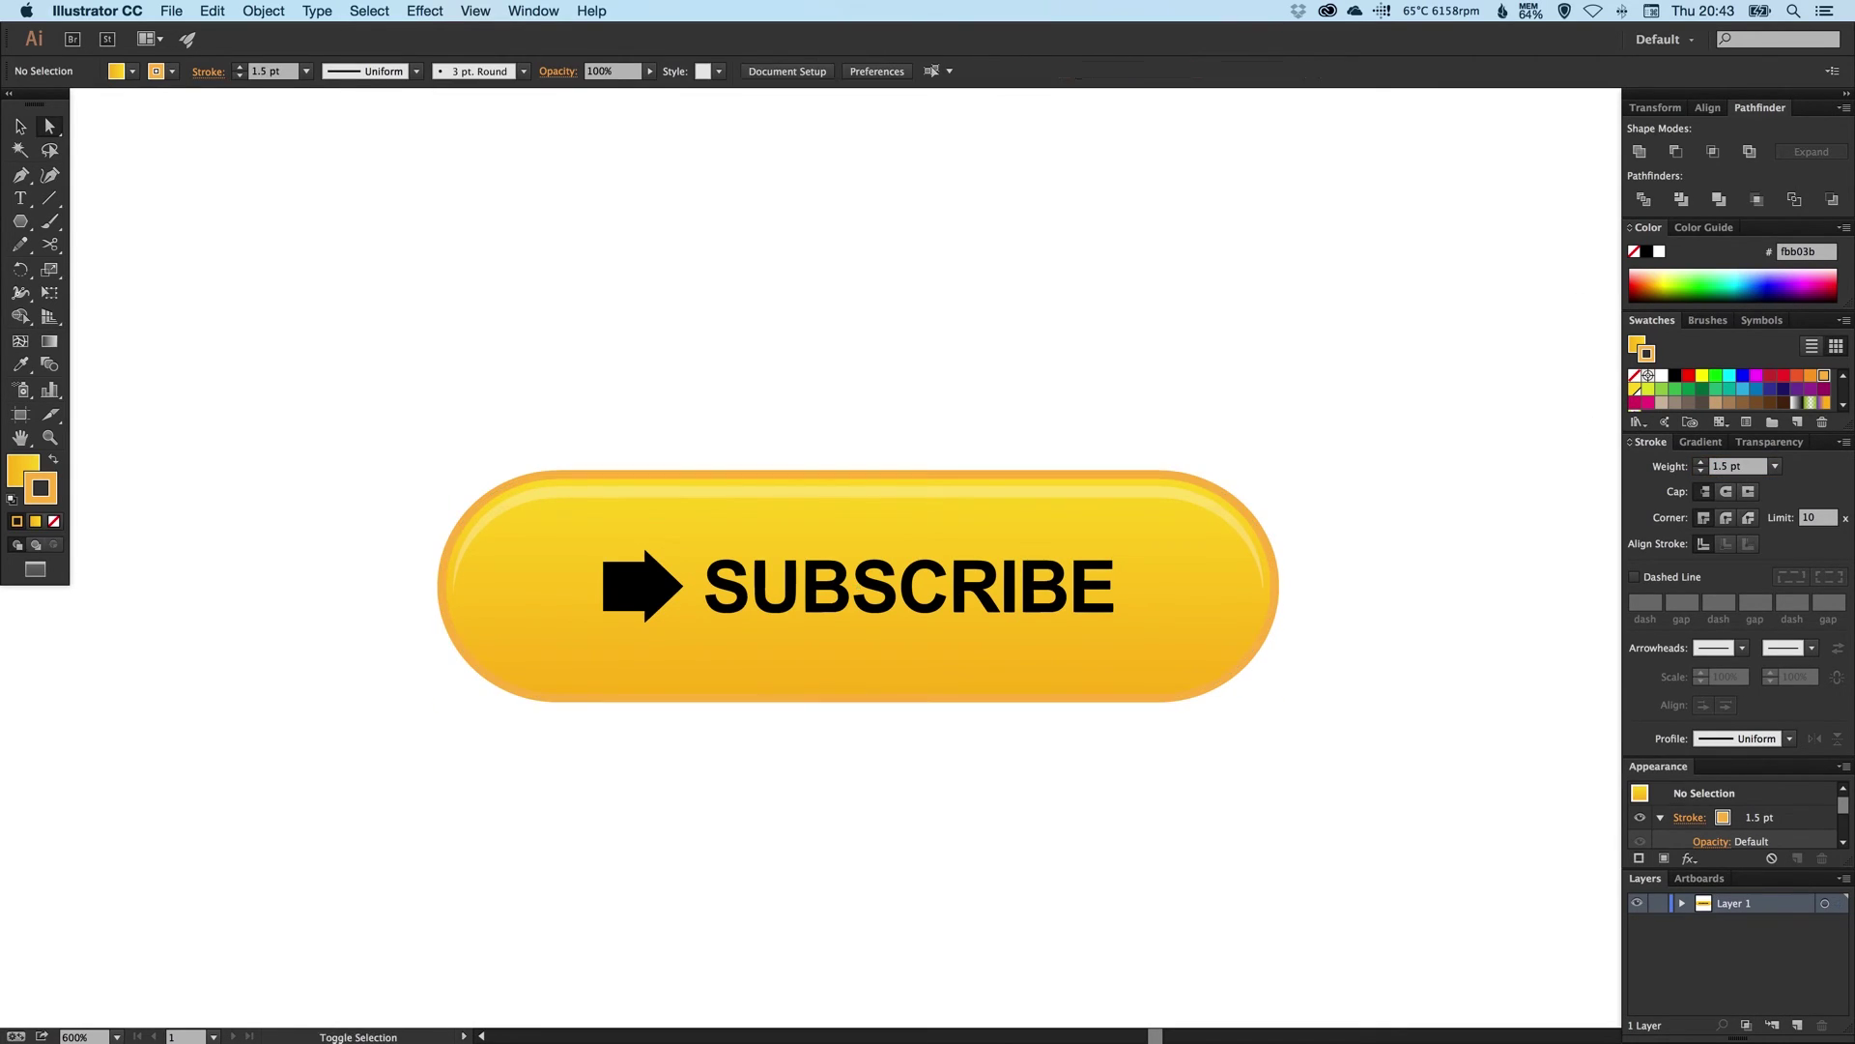
pyautogui.press('super+z')
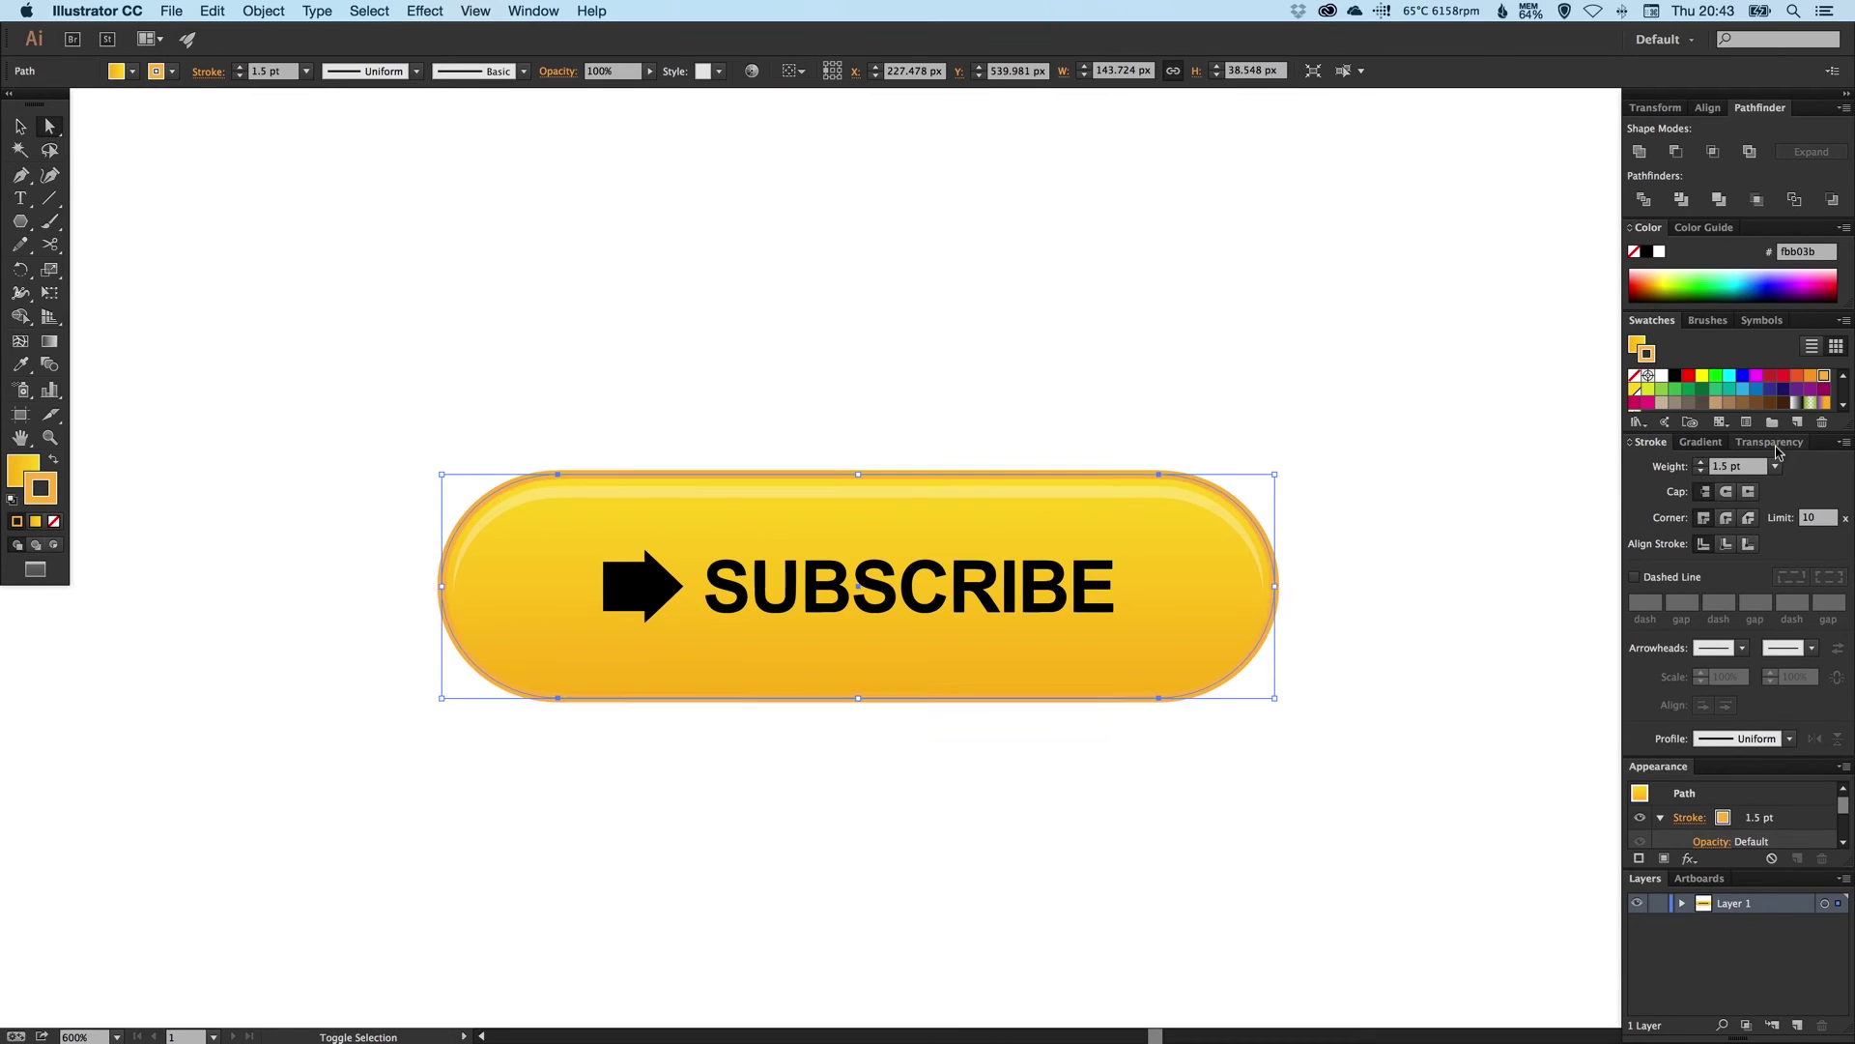
pyautogui.press('Return')
pyautogui.write('1.2')
pyautogui.press('Return')
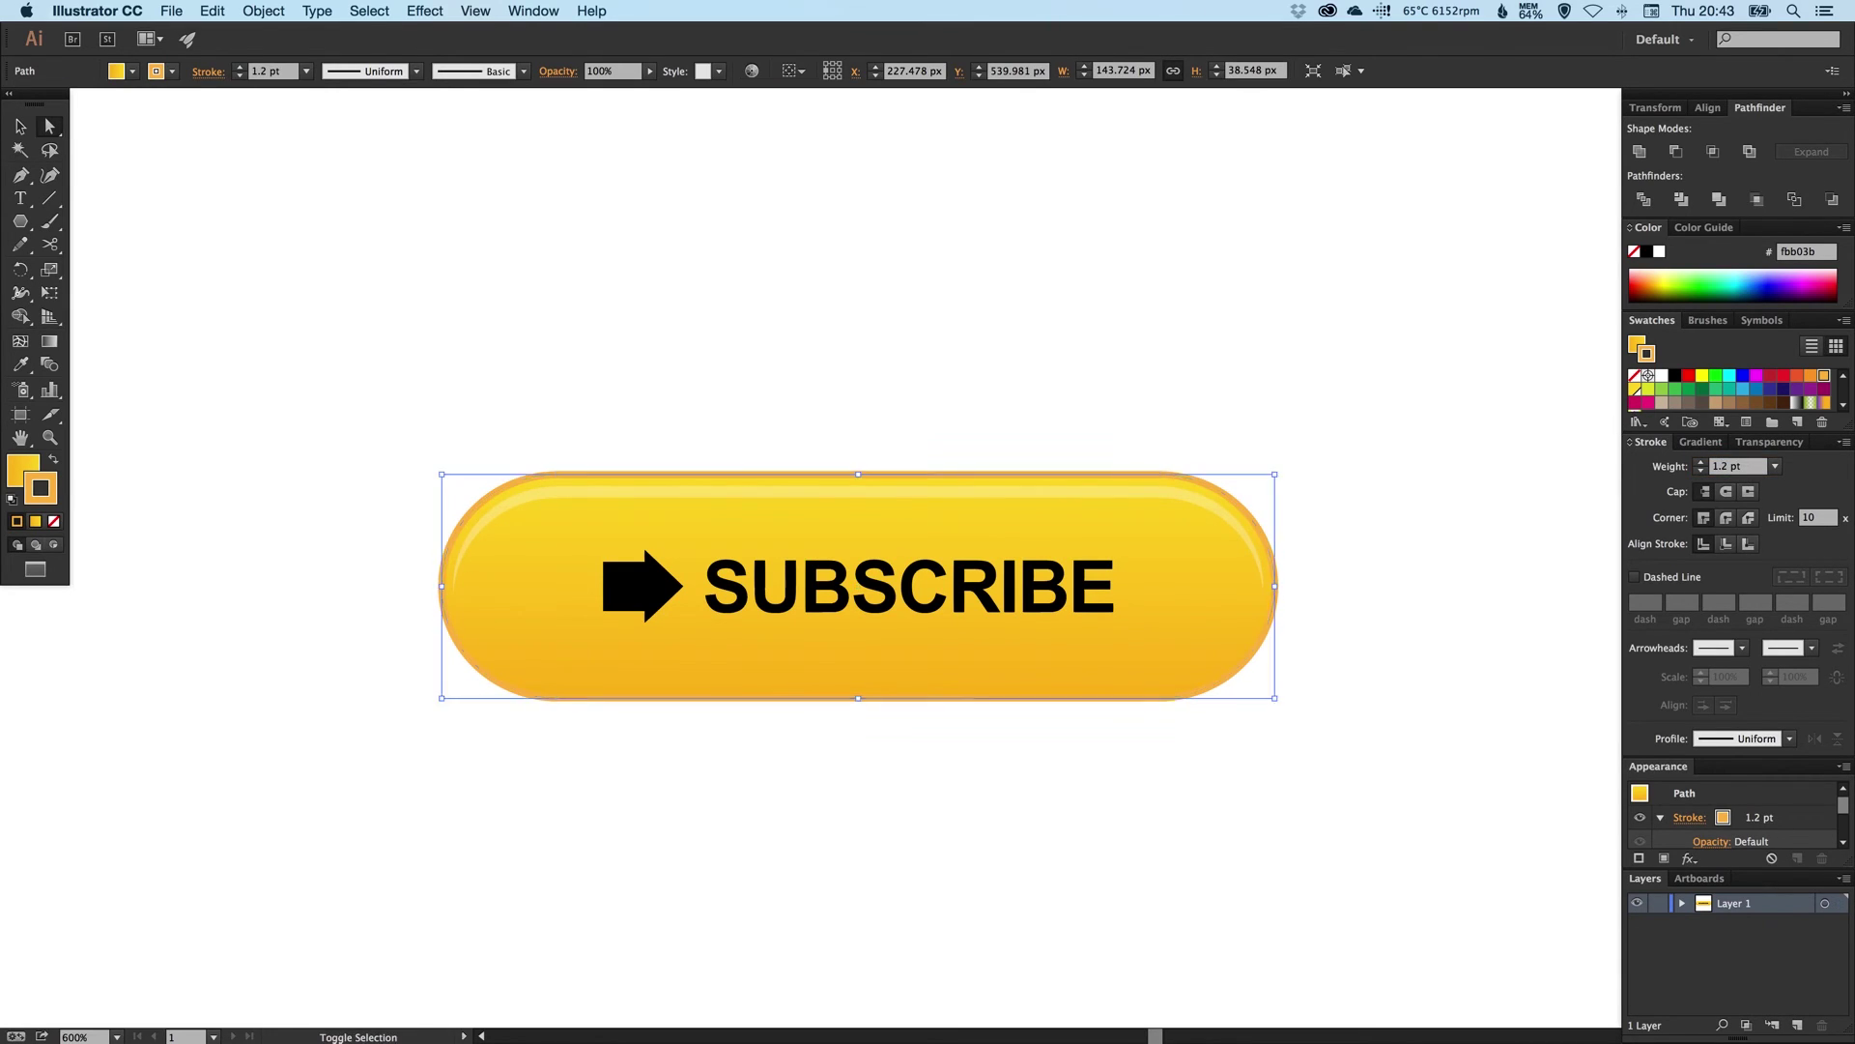
pyautogui.press('super+shift+a')
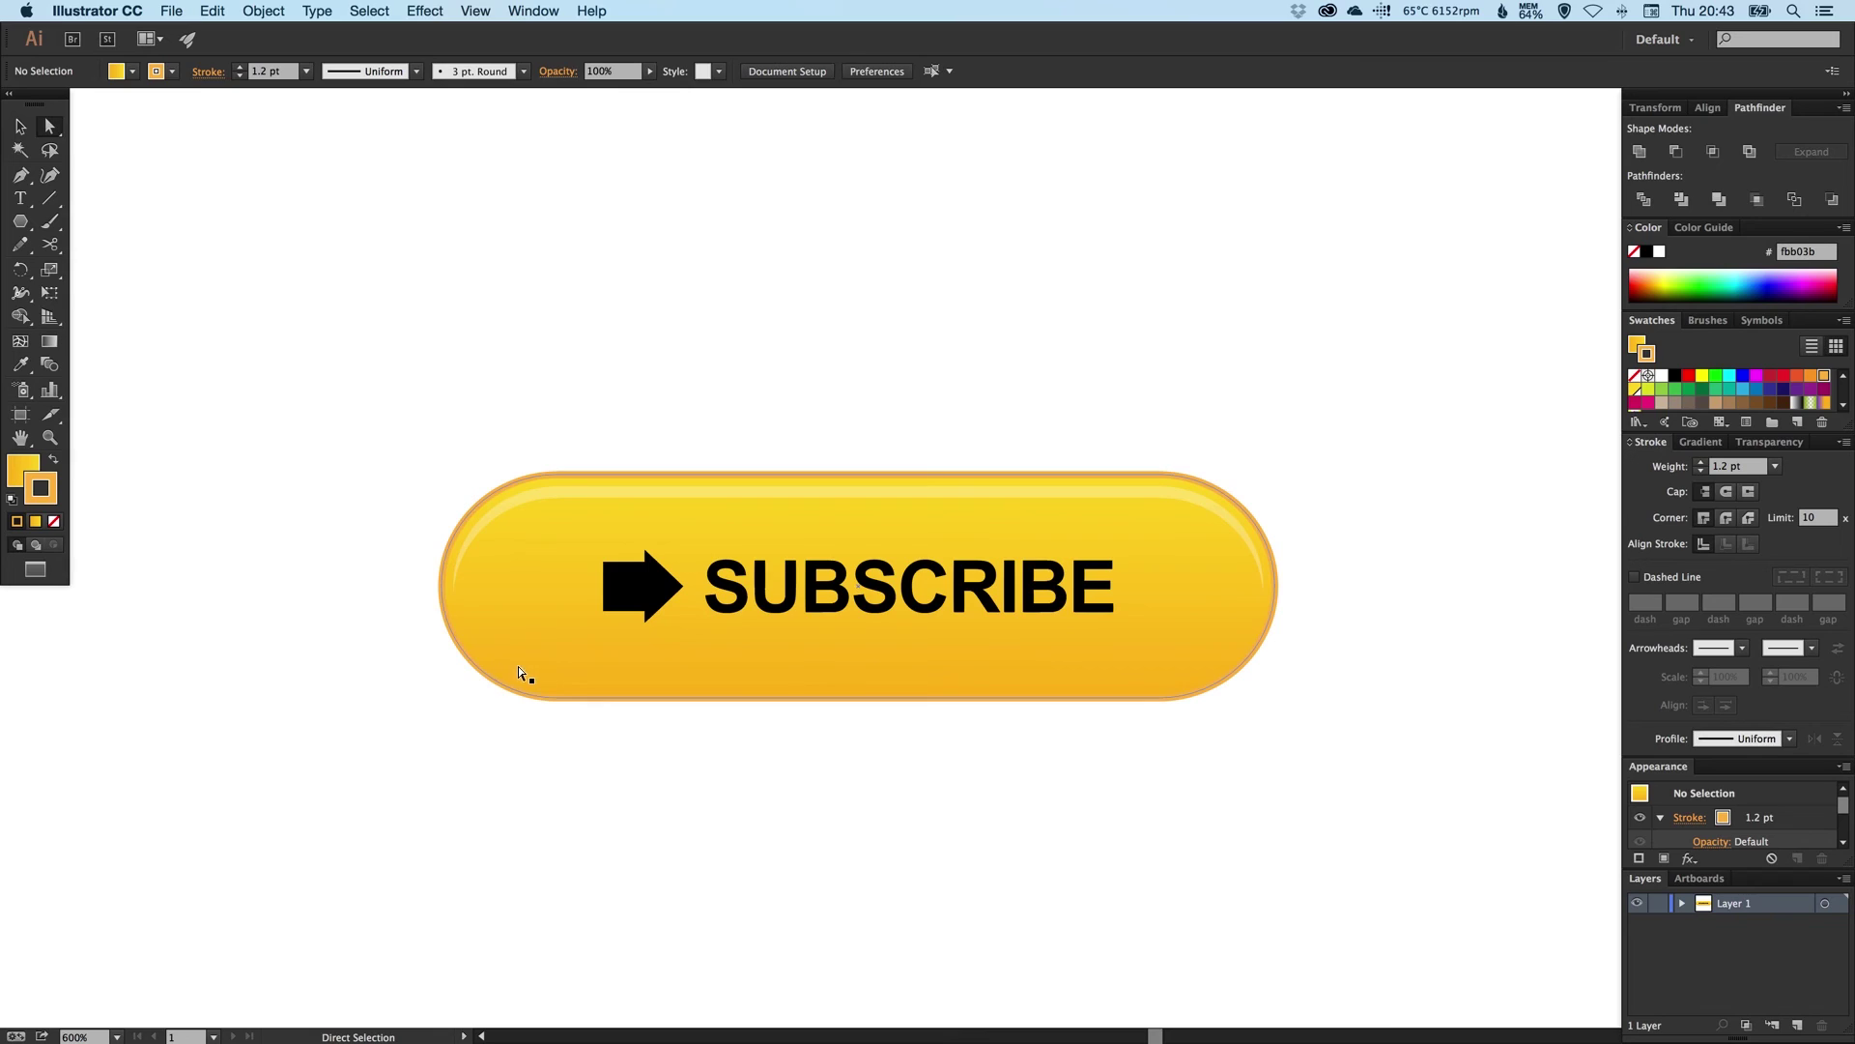
# - Edit the orange swatch with live preview, raising green to 204 for a lighter yellow
pyautogui.click(514, 669)
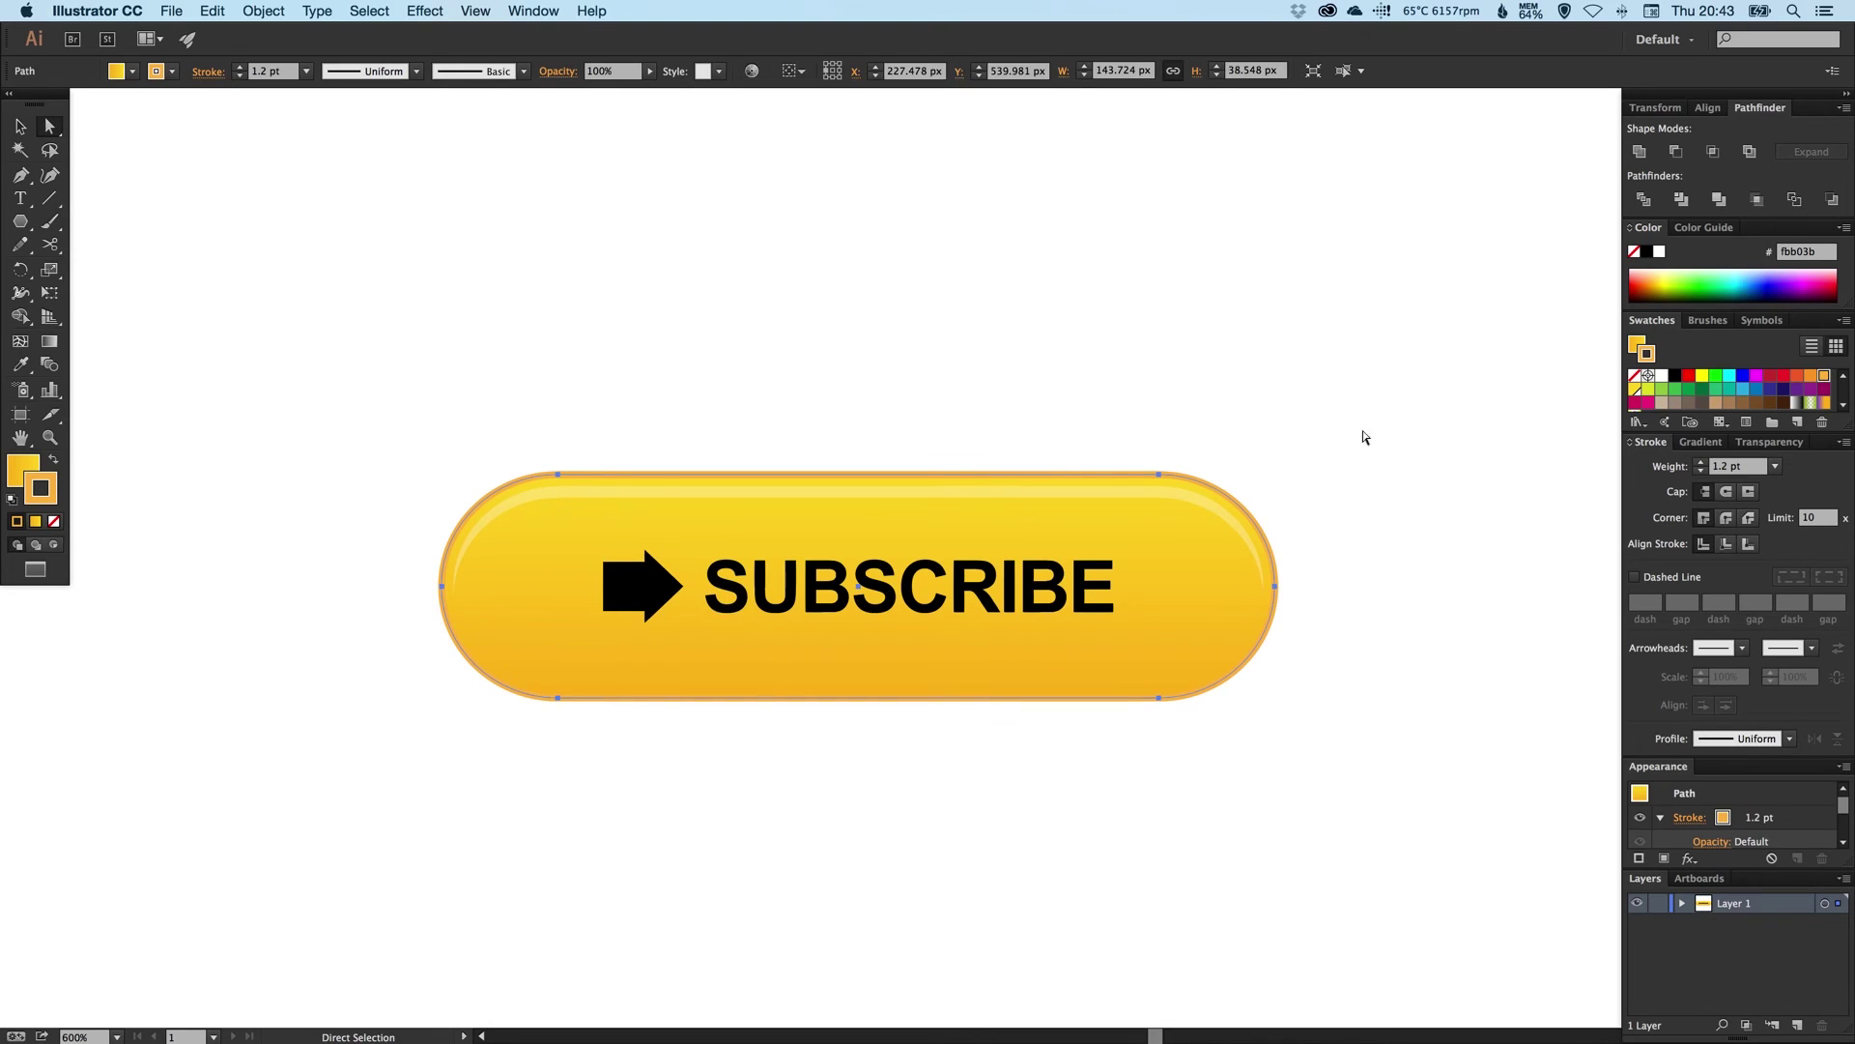
pyautogui.doubleClick(1823, 376)
pyautogui.click(1144, 723)
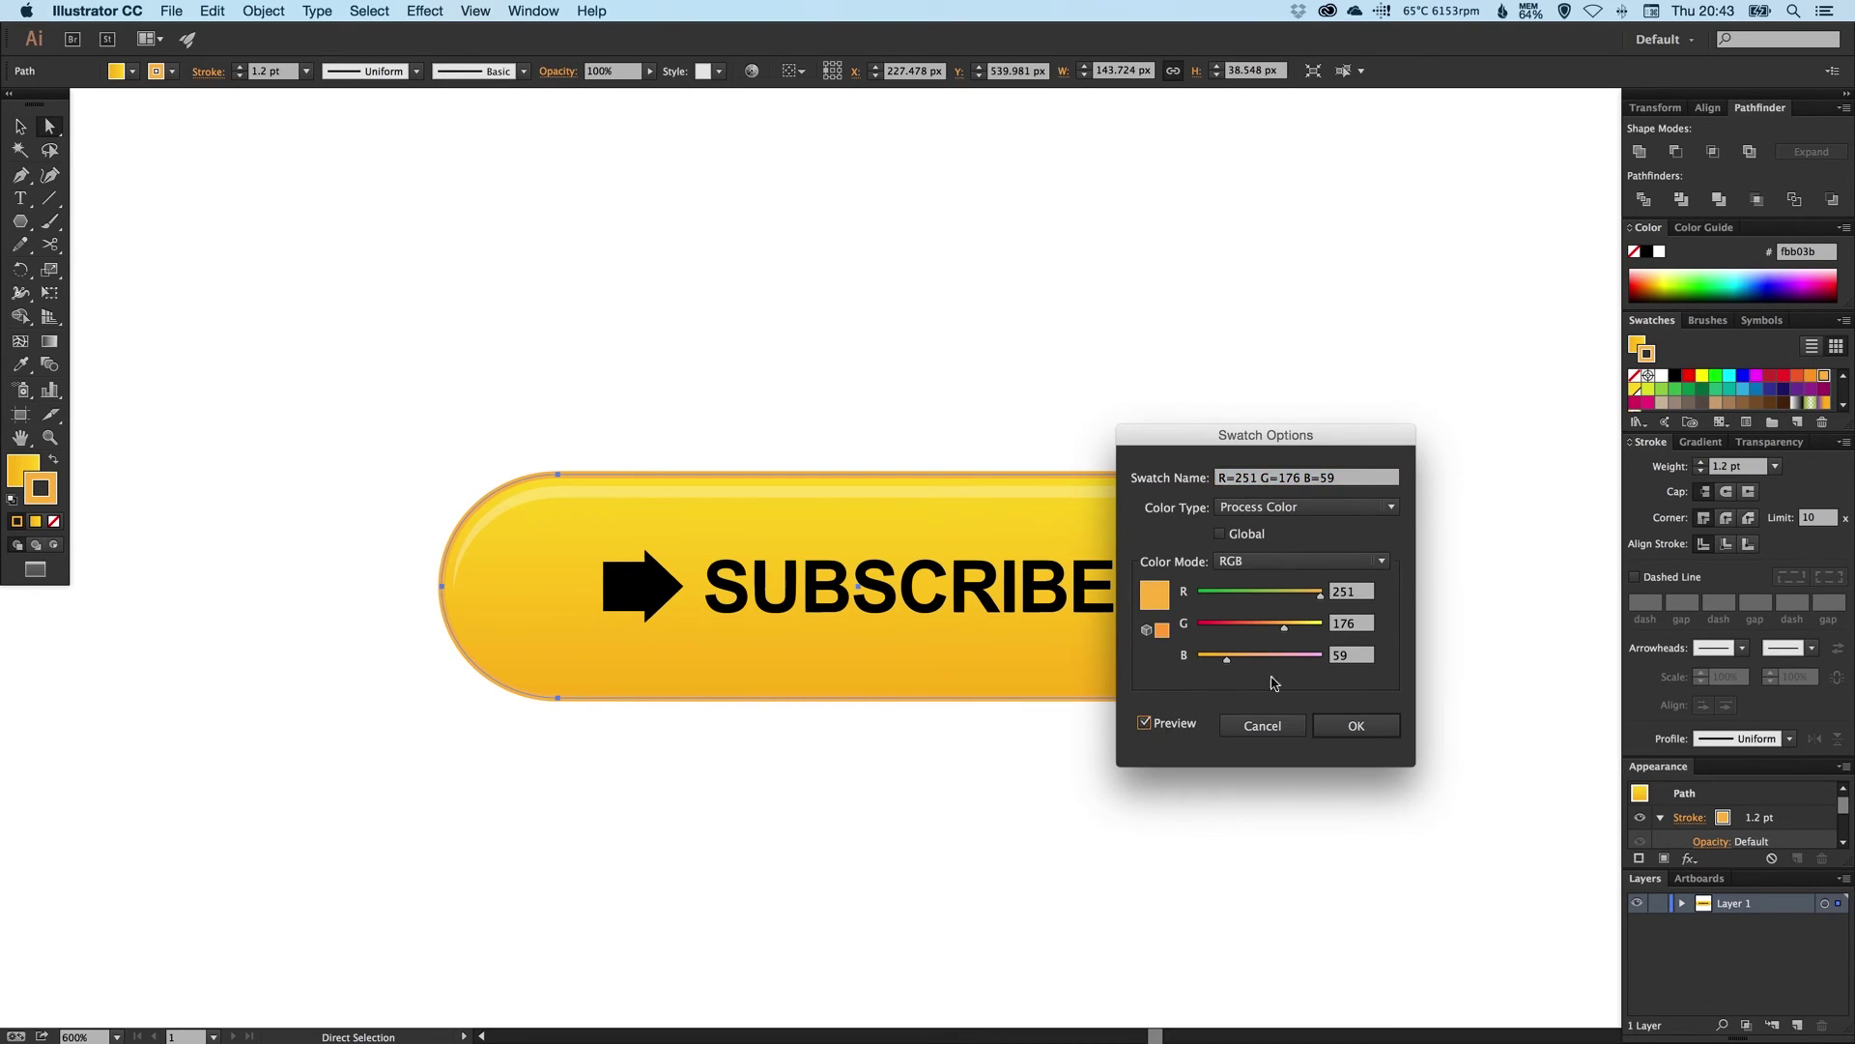
pyautogui.click(1296, 626)
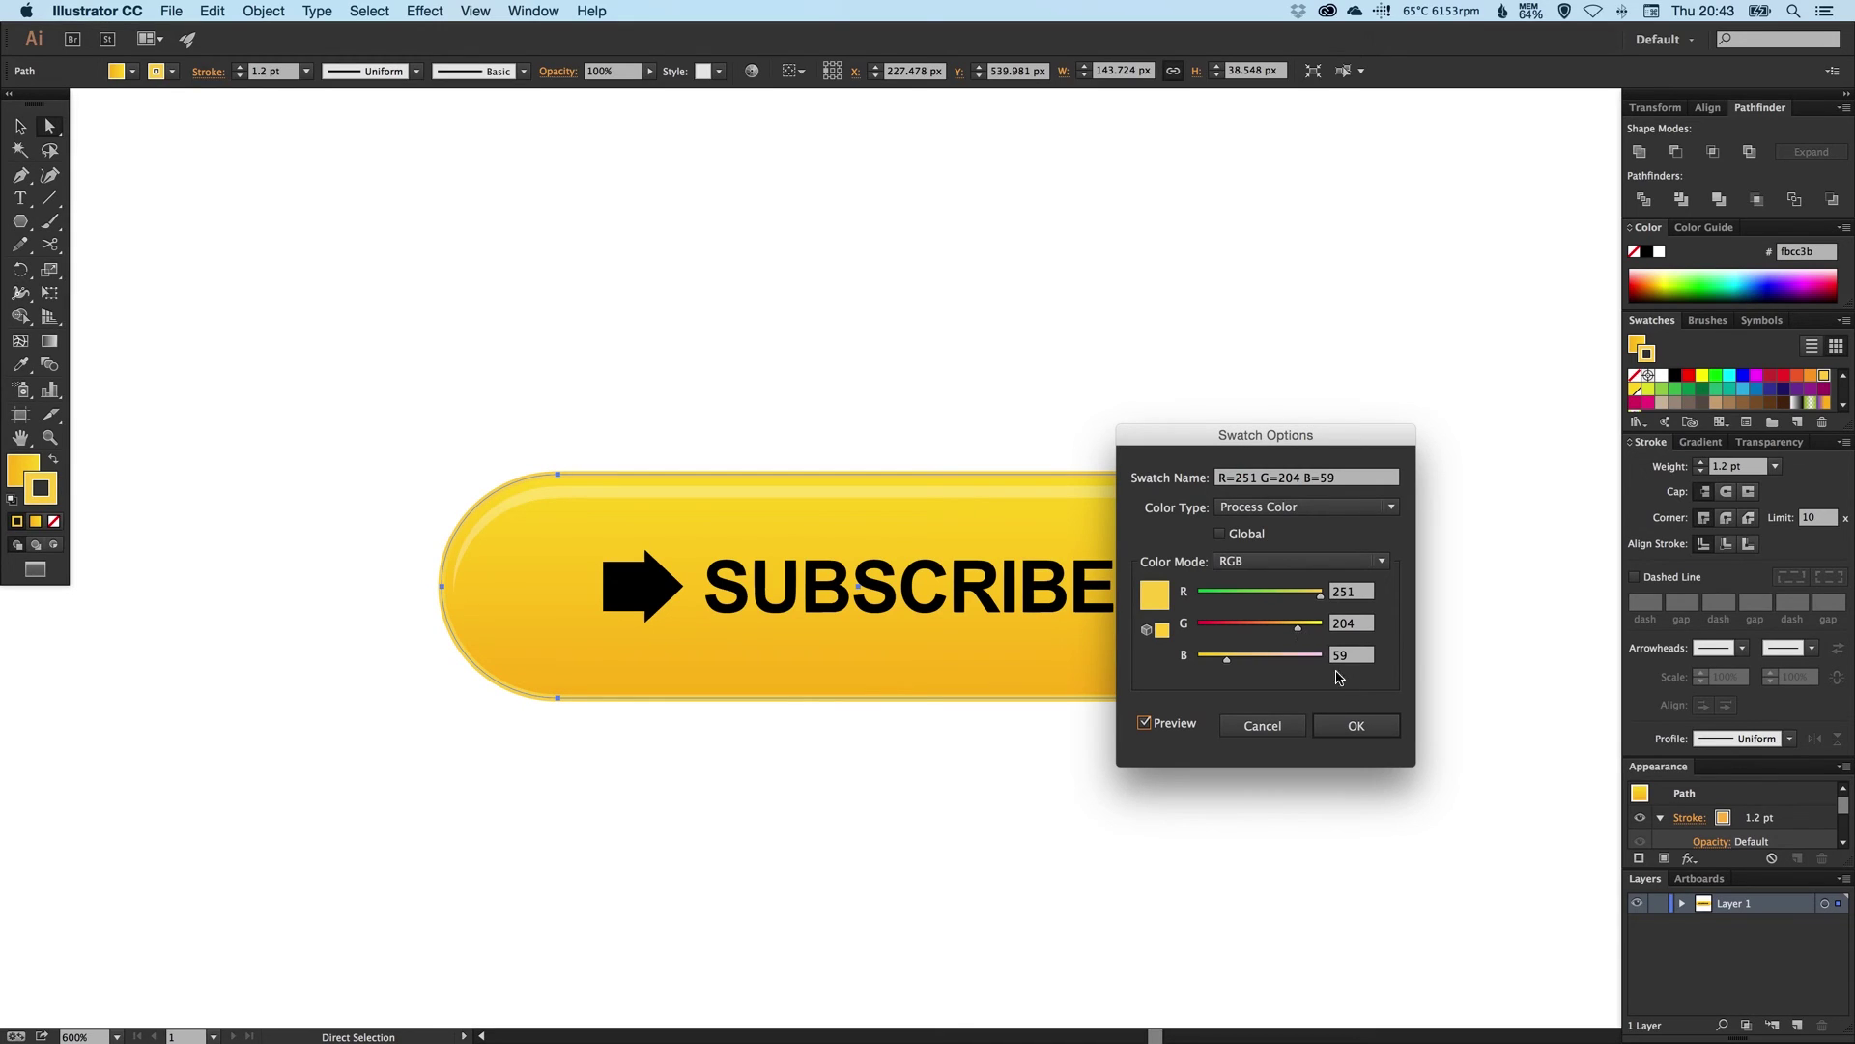
pyautogui.click(1357, 725)
# - Try Color Guide shades for the outline and settle on a golden yellow
pyautogui.click(1705, 228)
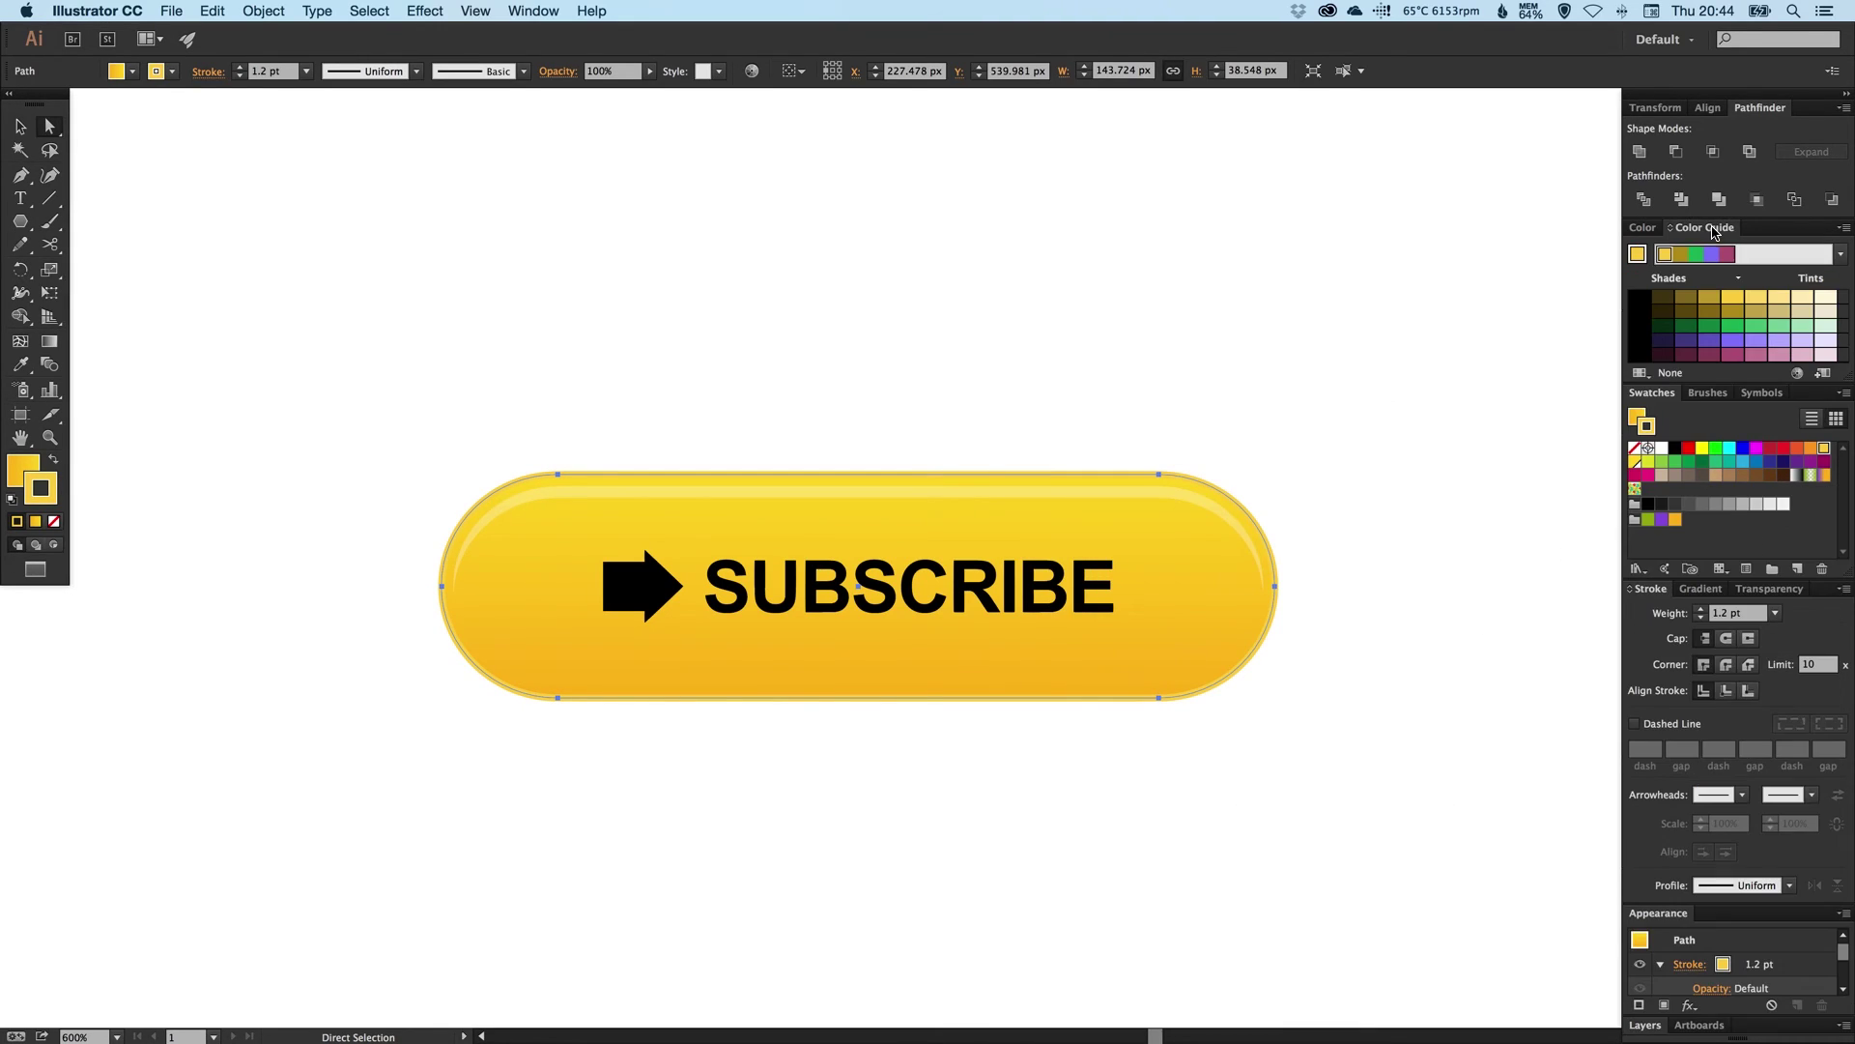
pyautogui.click(1712, 298)
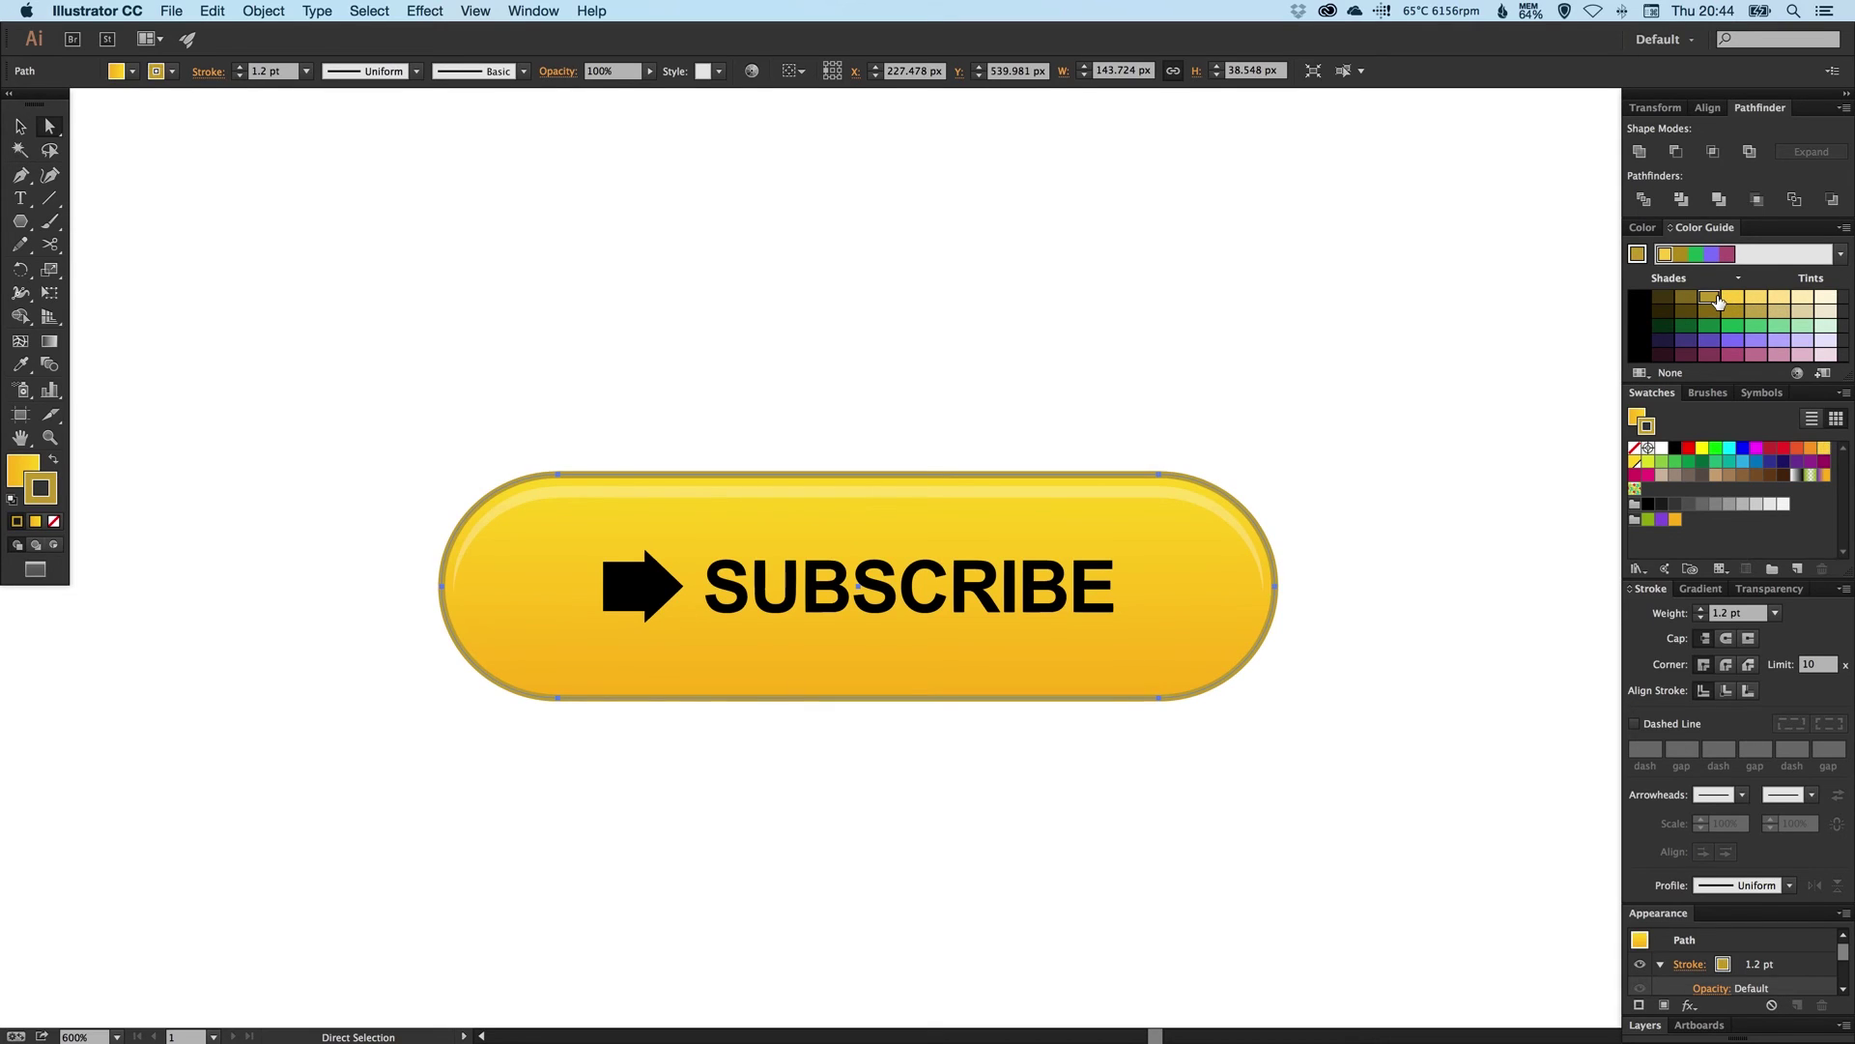
pyautogui.click(1738, 301)
pyautogui.click(1759, 298)
pyautogui.click(1486, 443)
pyautogui.click(1266, 649)
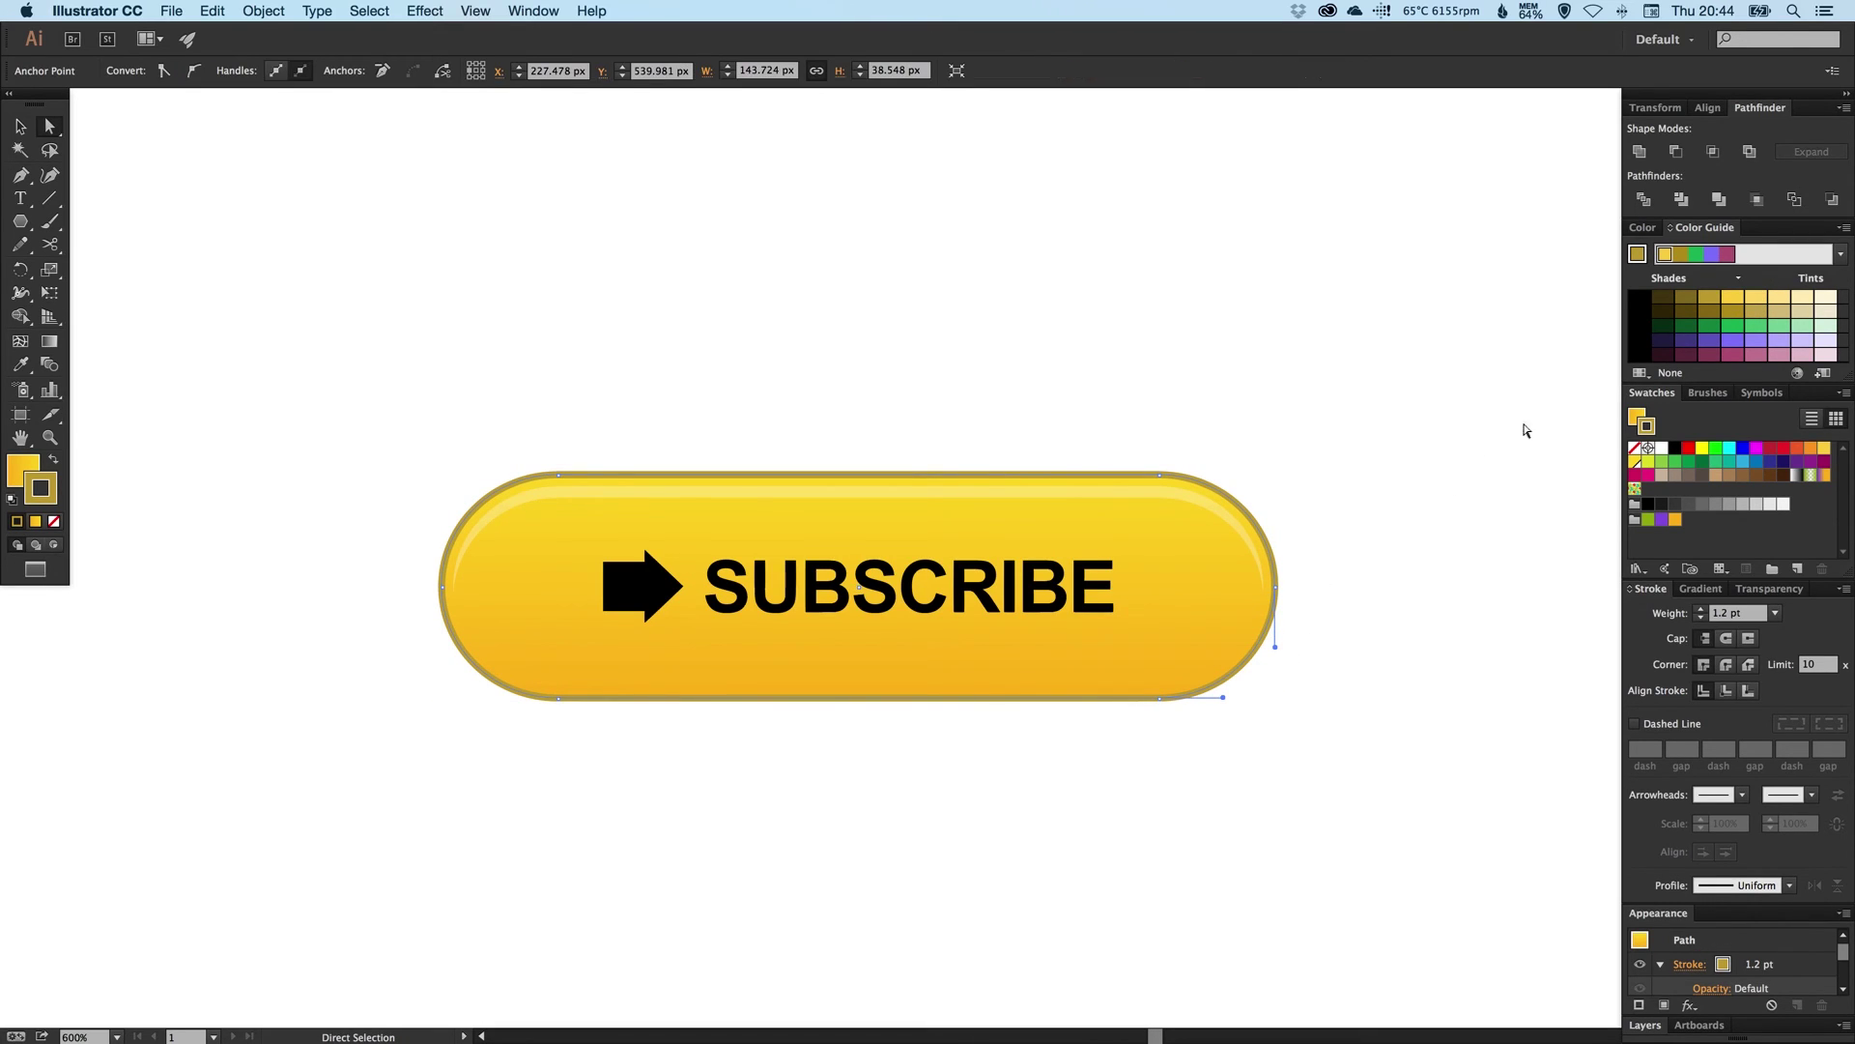
pyautogui.click(1756, 326)
pyautogui.click(1757, 298)
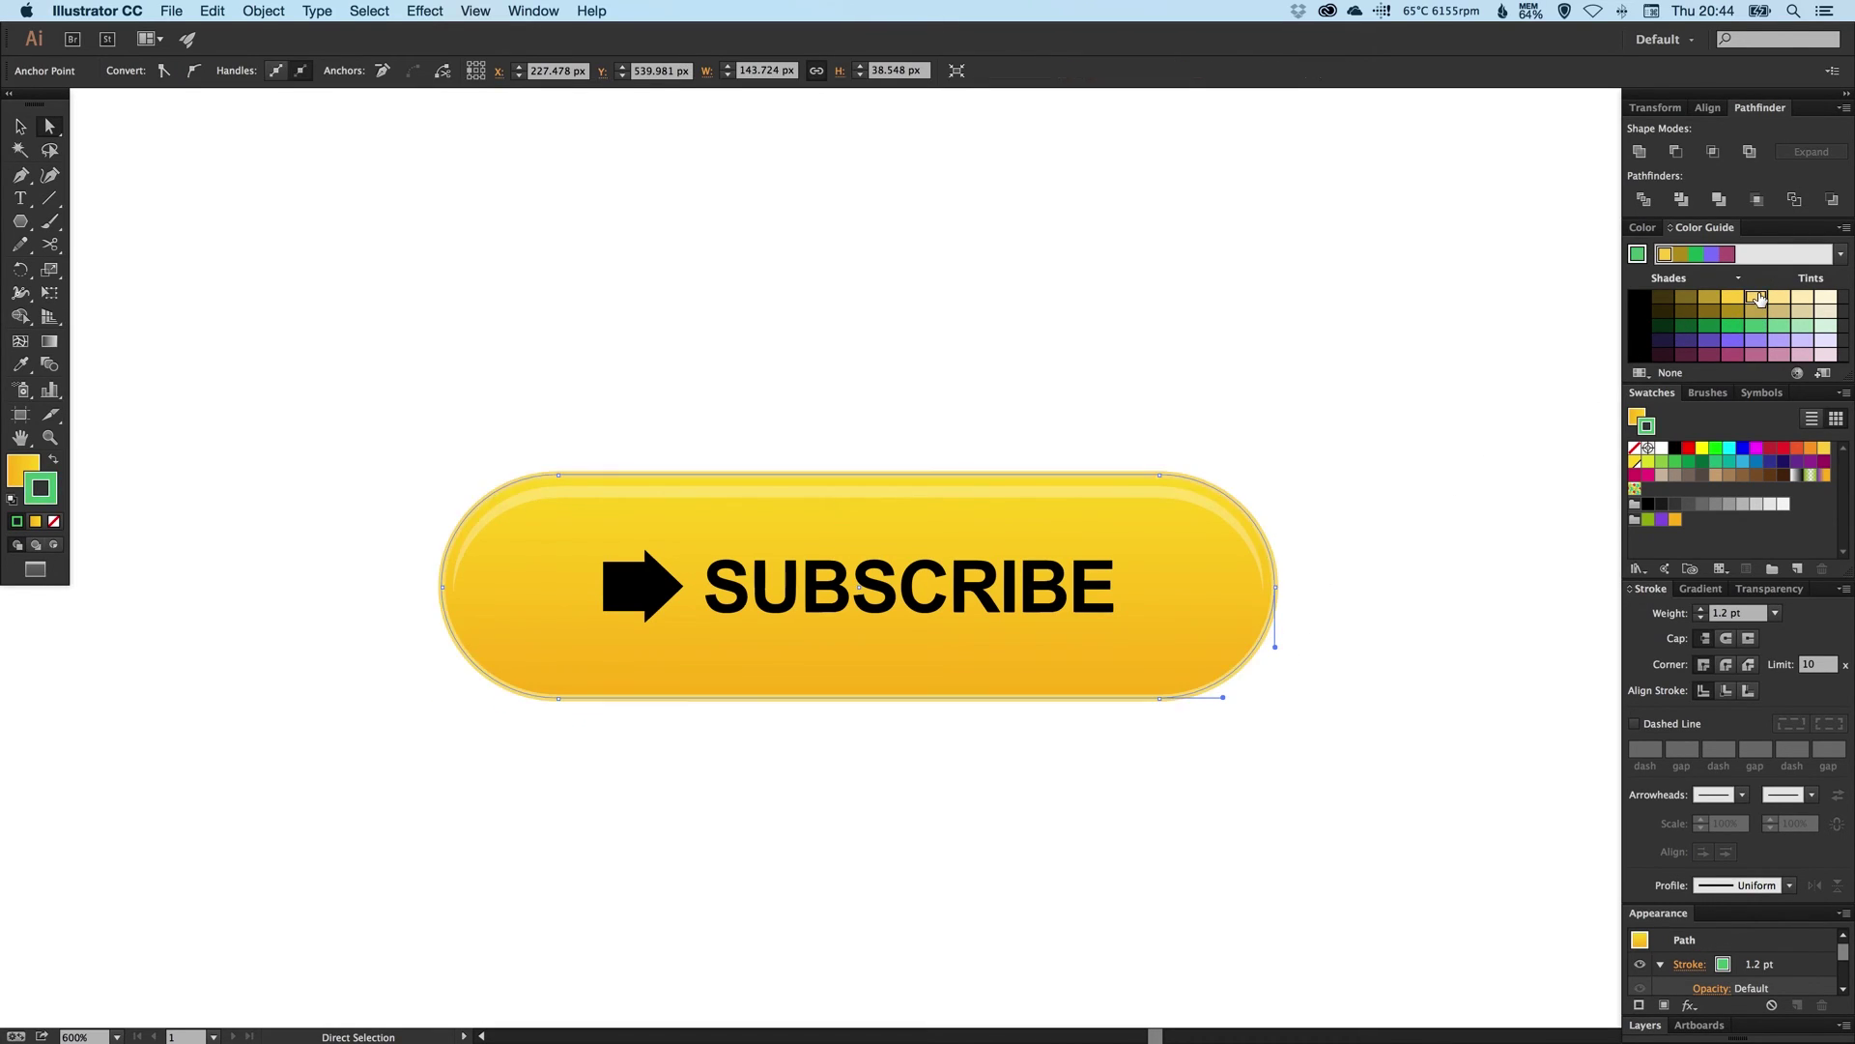
pyautogui.click(1733, 297)
pyautogui.click(1428, 415)
pyautogui.press('v')
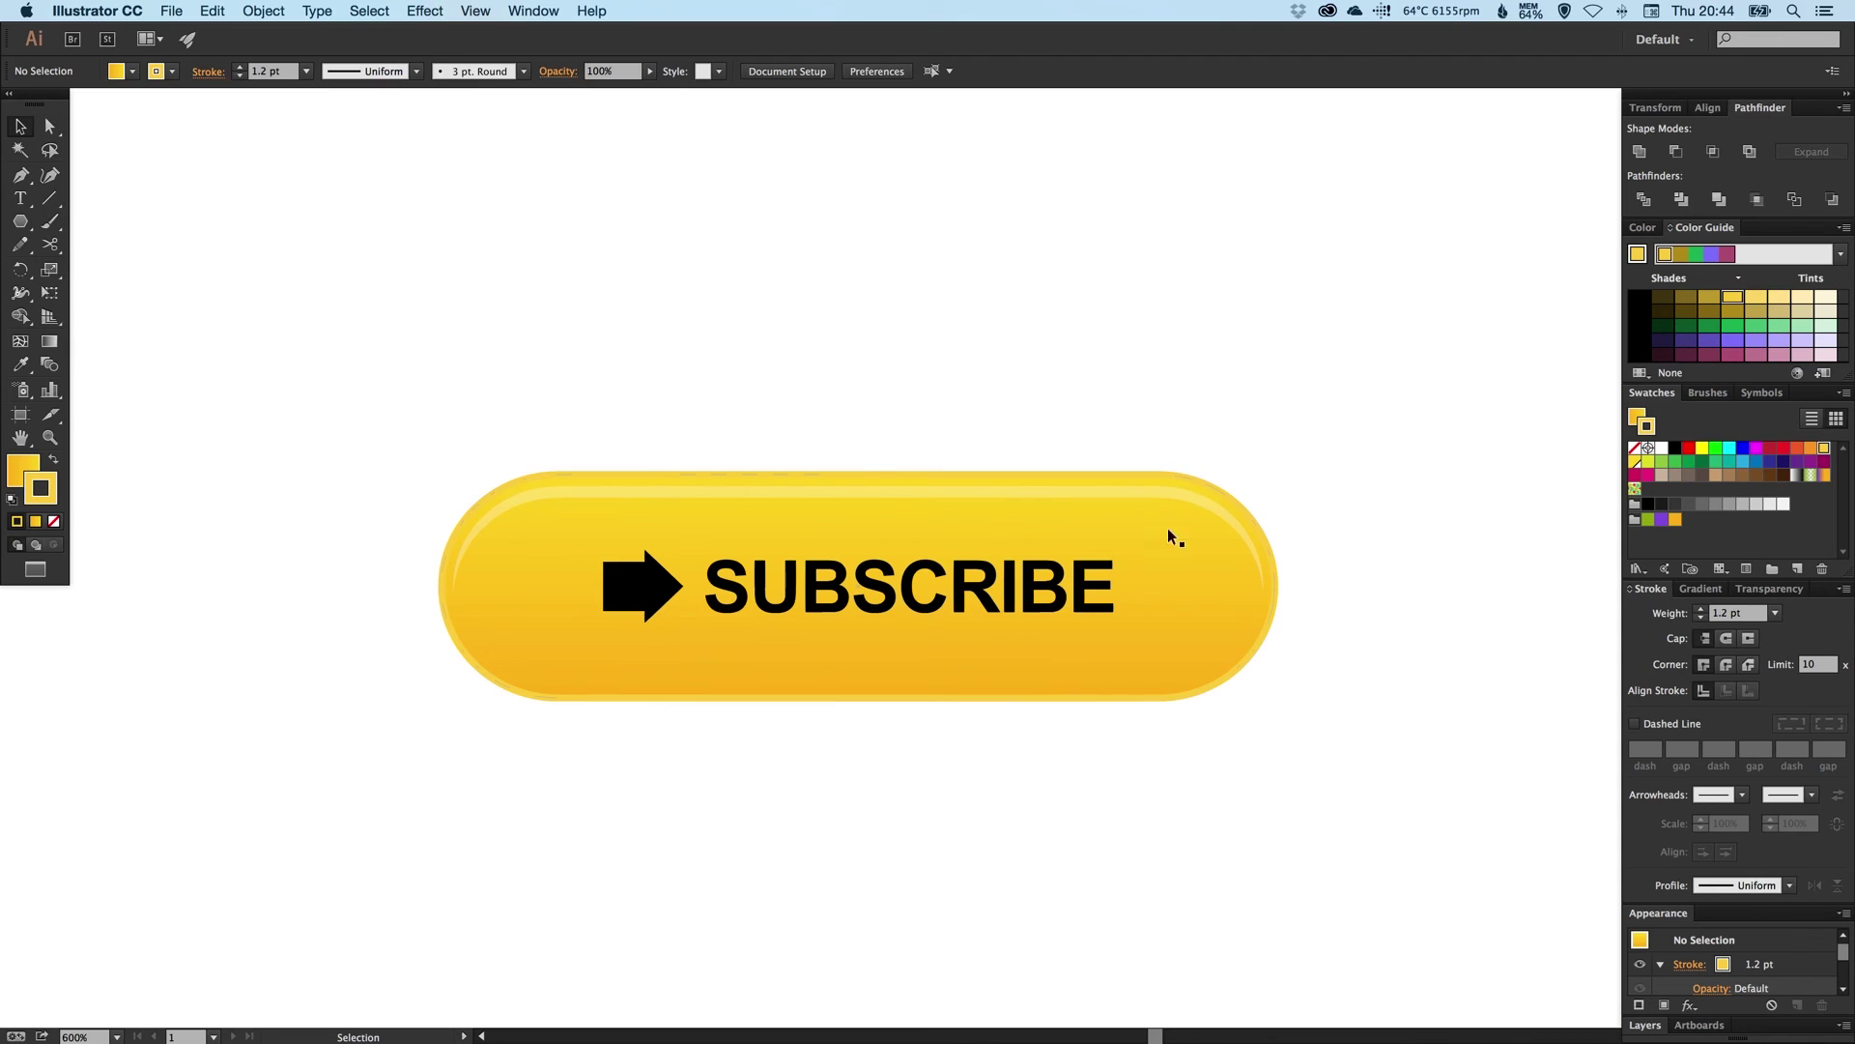
pyautogui.moveTo(695, 492); pyautogui.dragTo(664, 253)
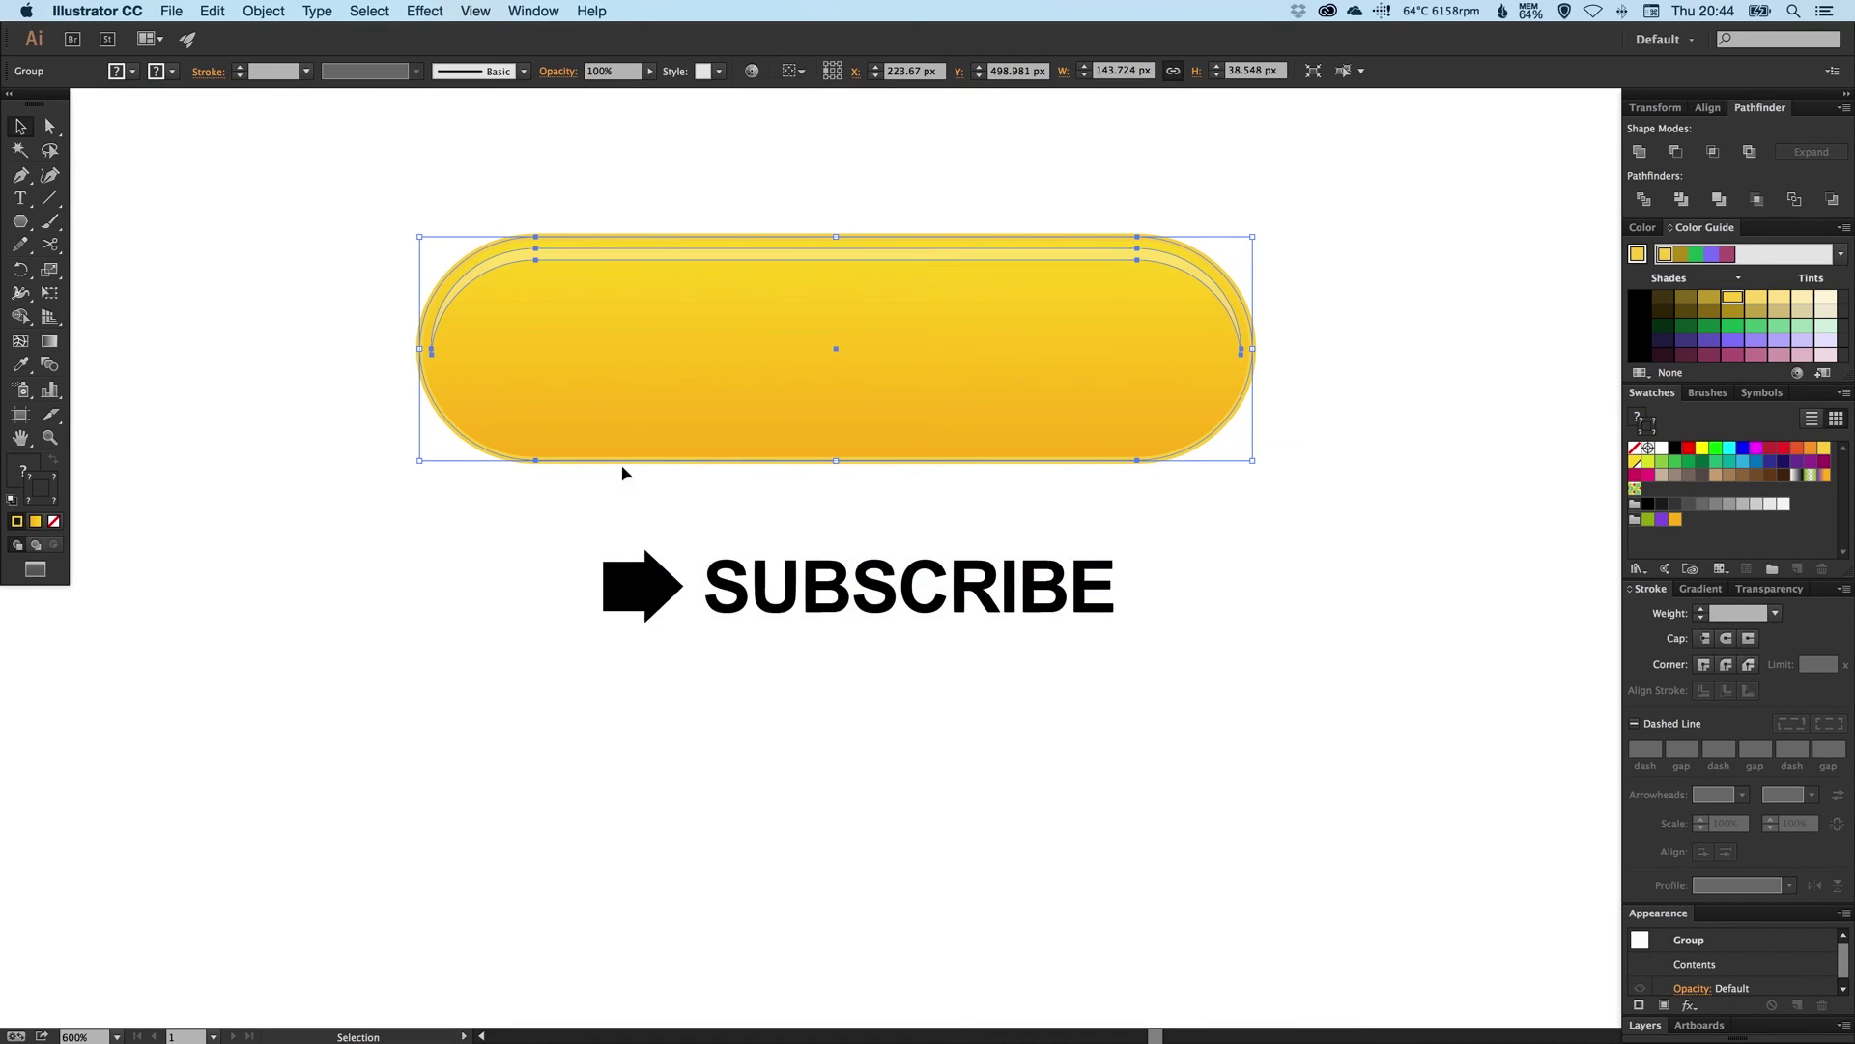
pyautogui.moveTo(645, 592); pyautogui.dragTo(647, 684)
pyautogui.press('super+z')
pyautogui.press('super+z')
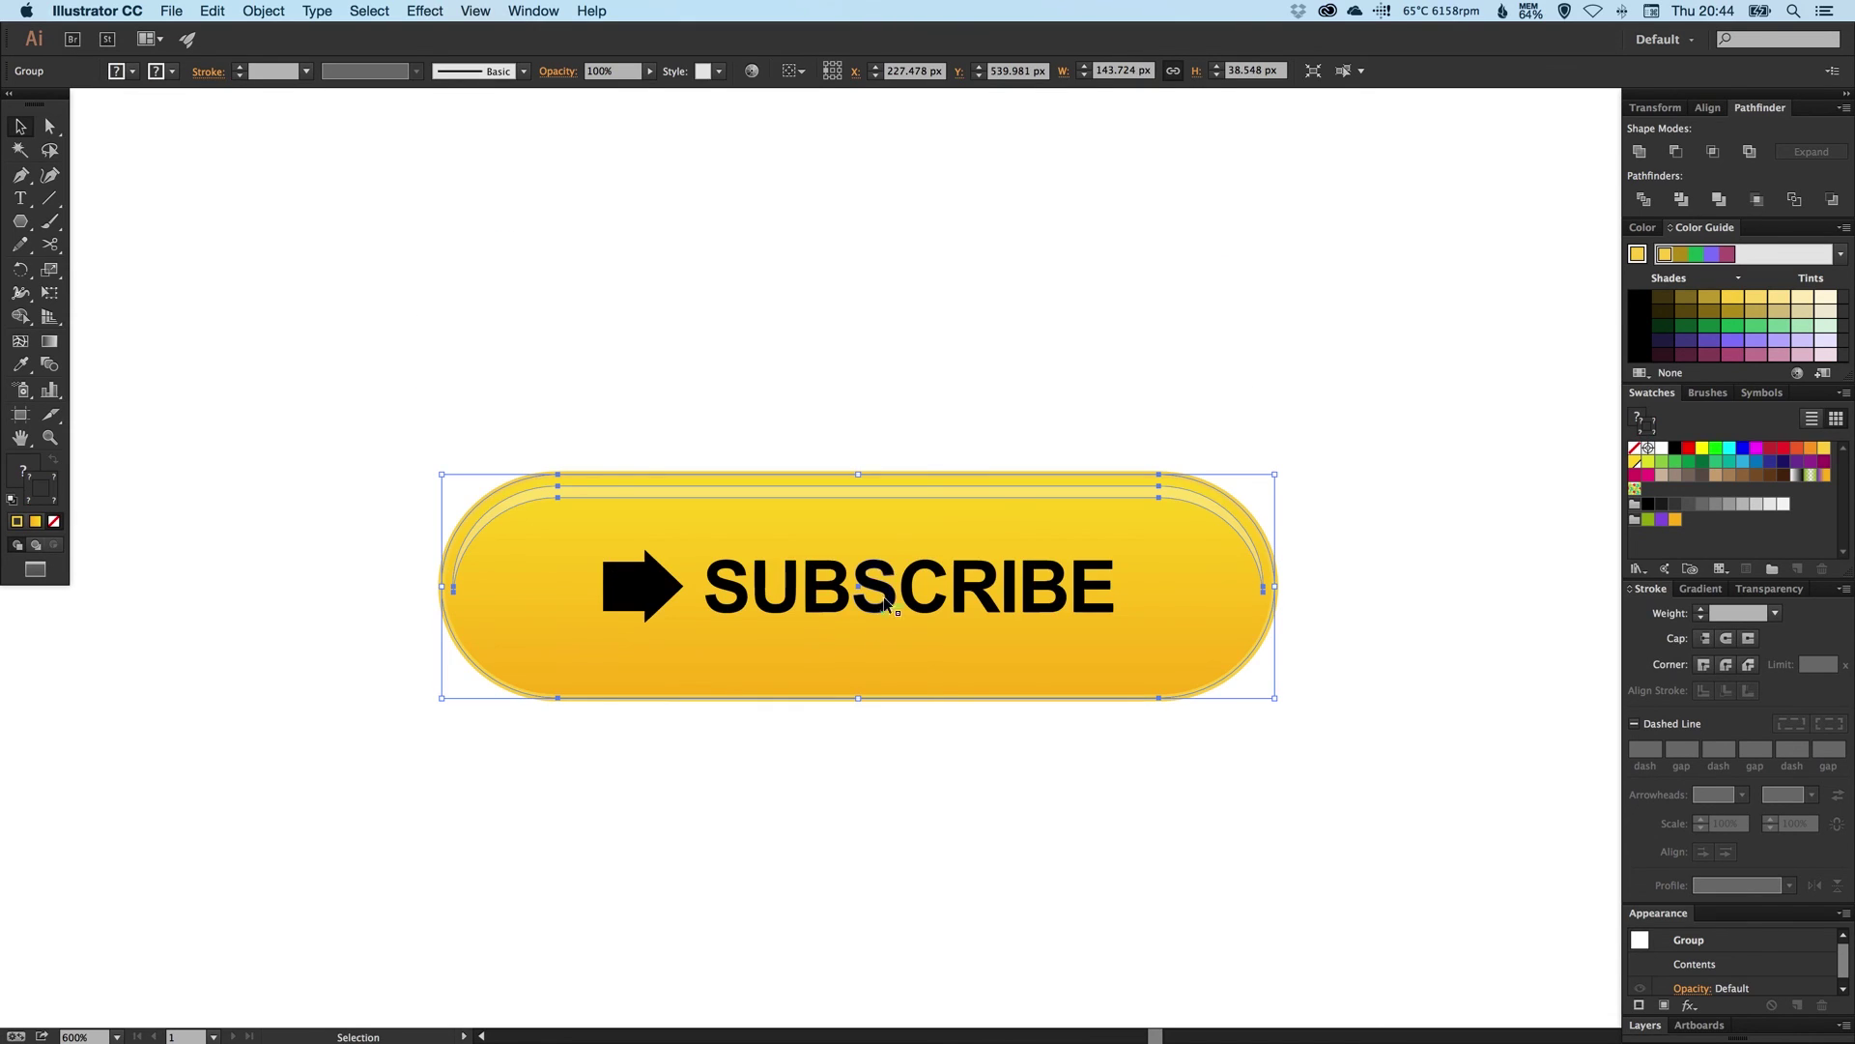
pyautogui.click(953, 338)
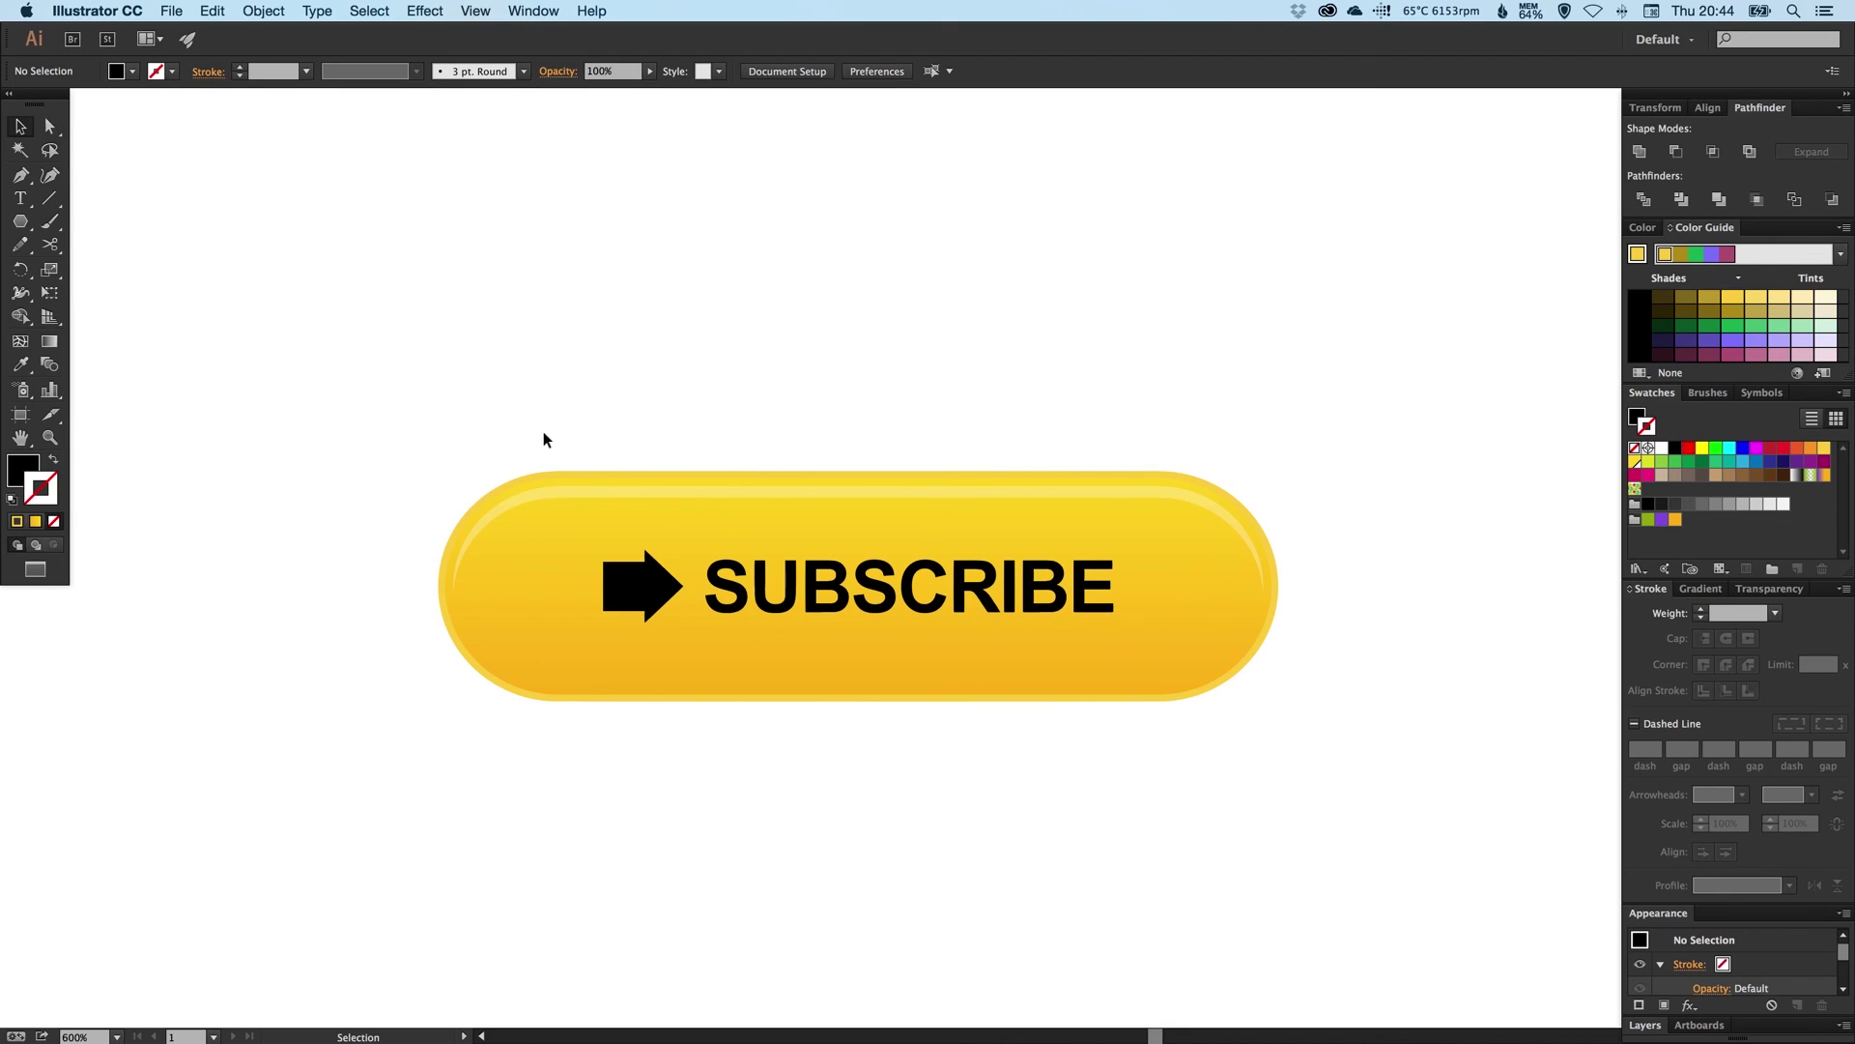
pyautogui.moveTo(669, 500); pyautogui.dragTo(1059, 670)
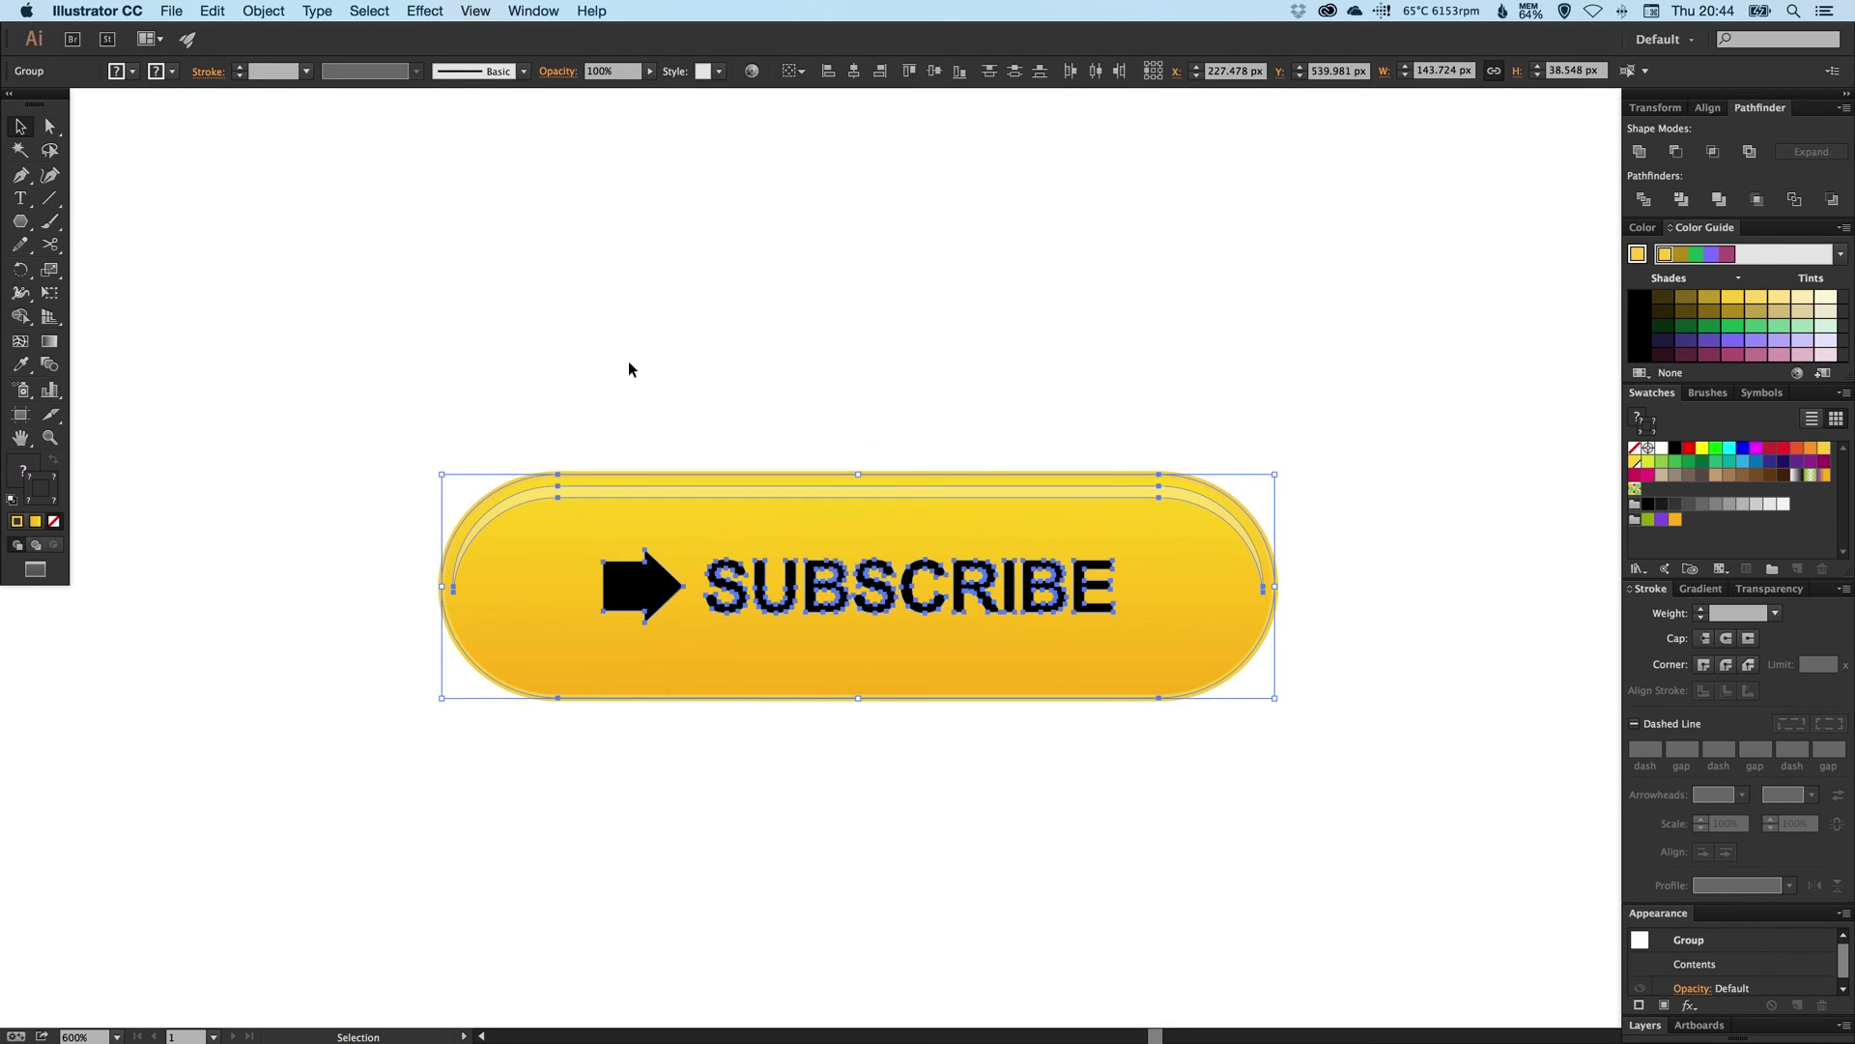
pyautogui.click(263, 12)
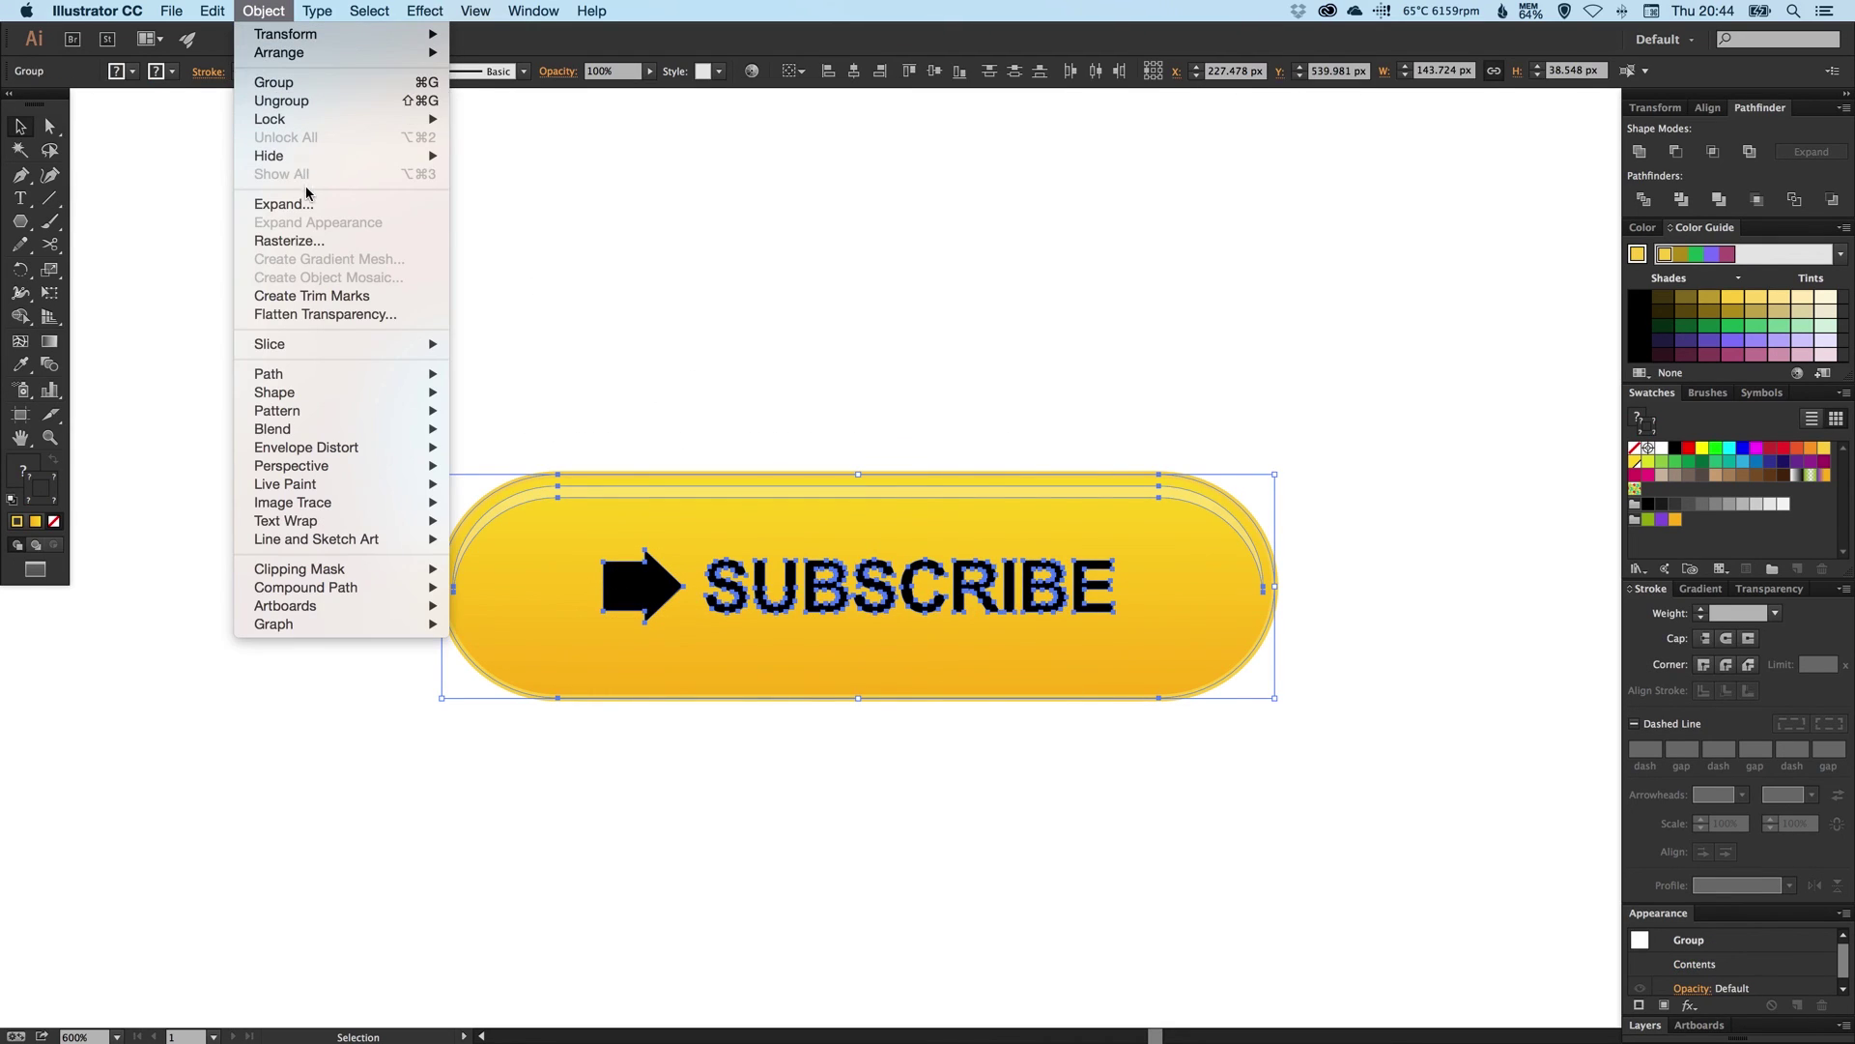
pyautogui.click(502, 141)
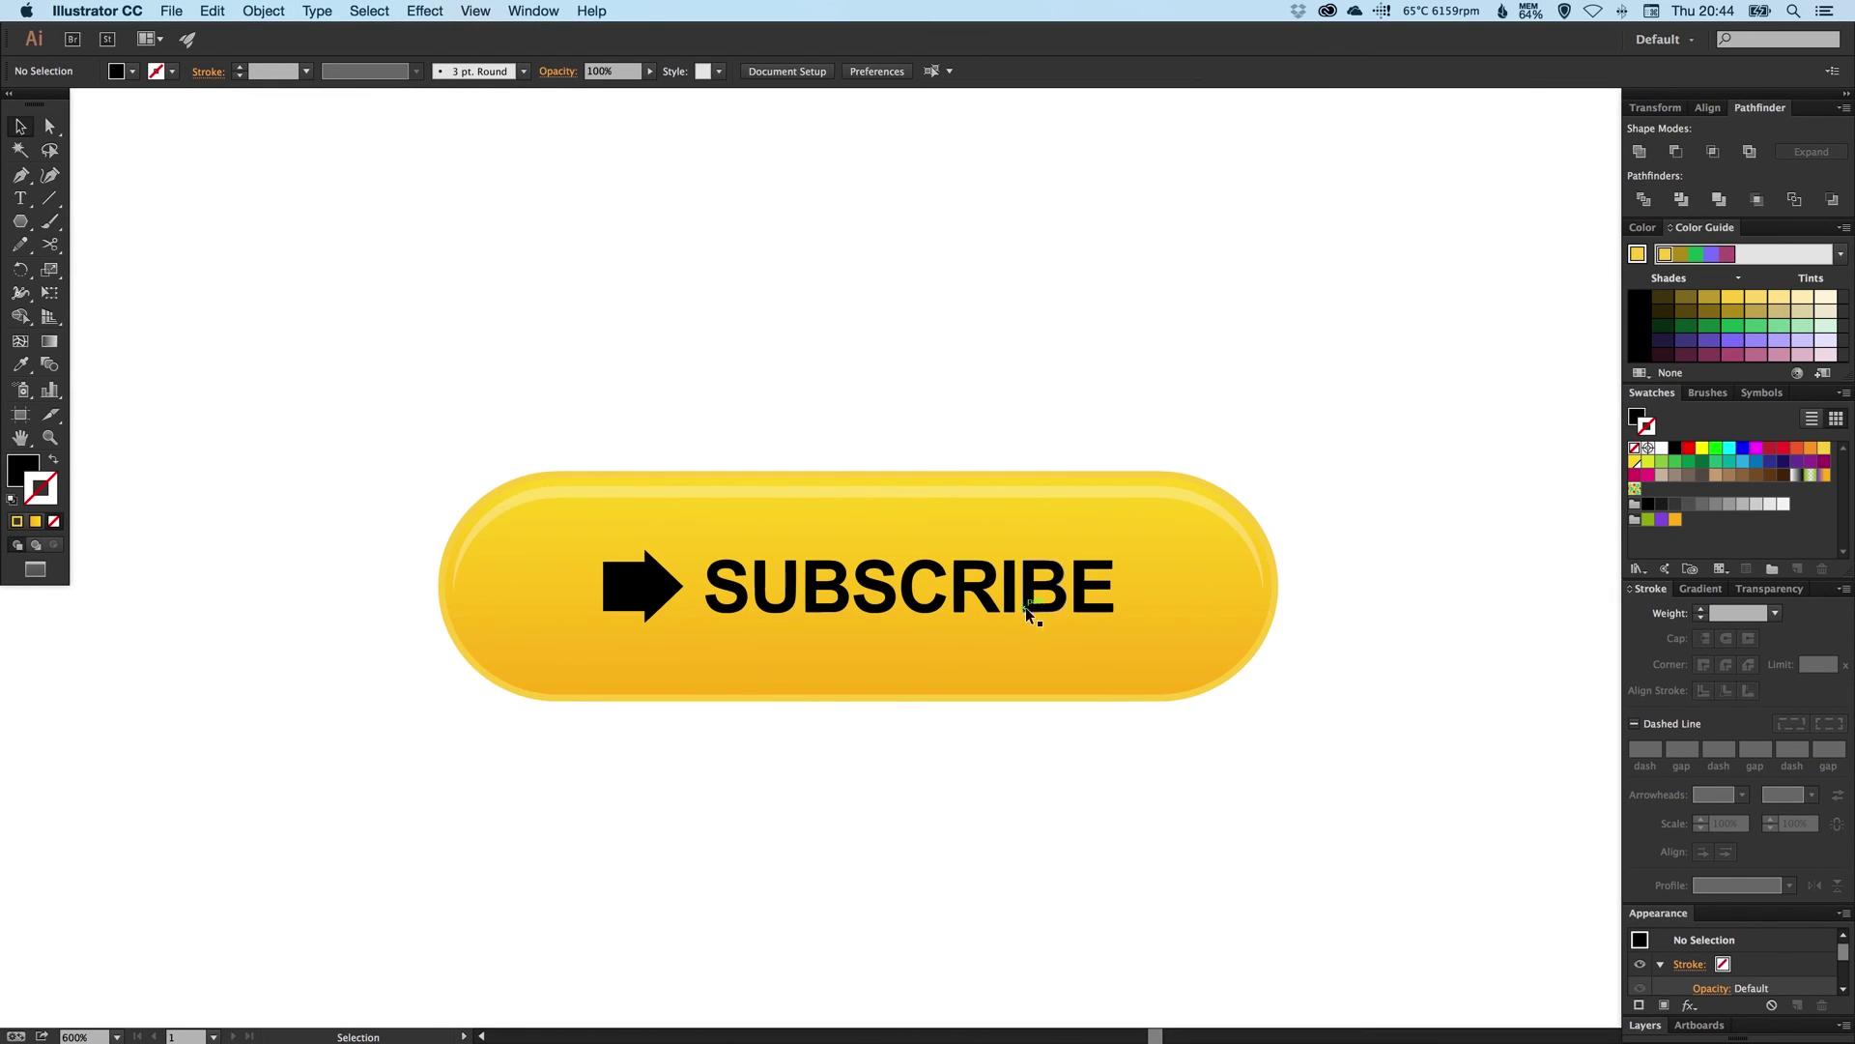
pyautogui.moveTo(1025, 610); pyautogui.dragTo(824, 425)
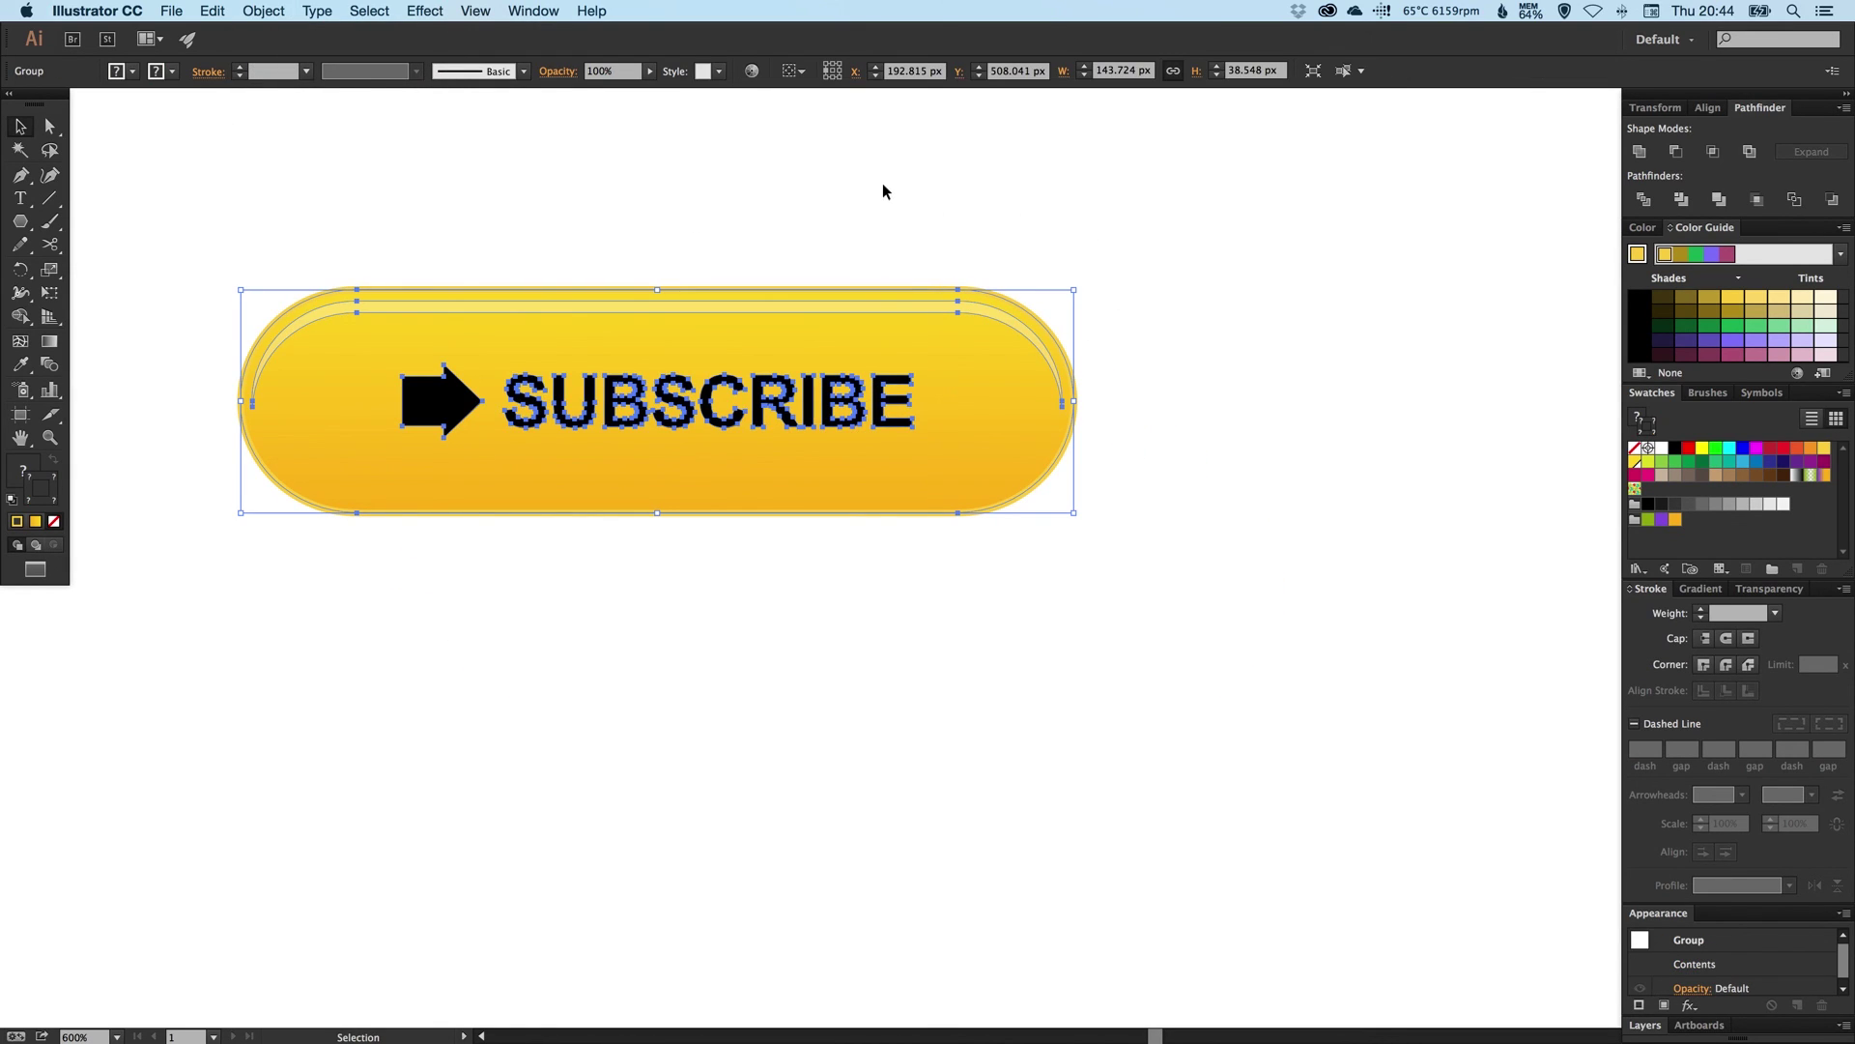
pyautogui.press('cmd+z')
pyautogui.press('cmd+z')
pyautogui.press('cmd+z')
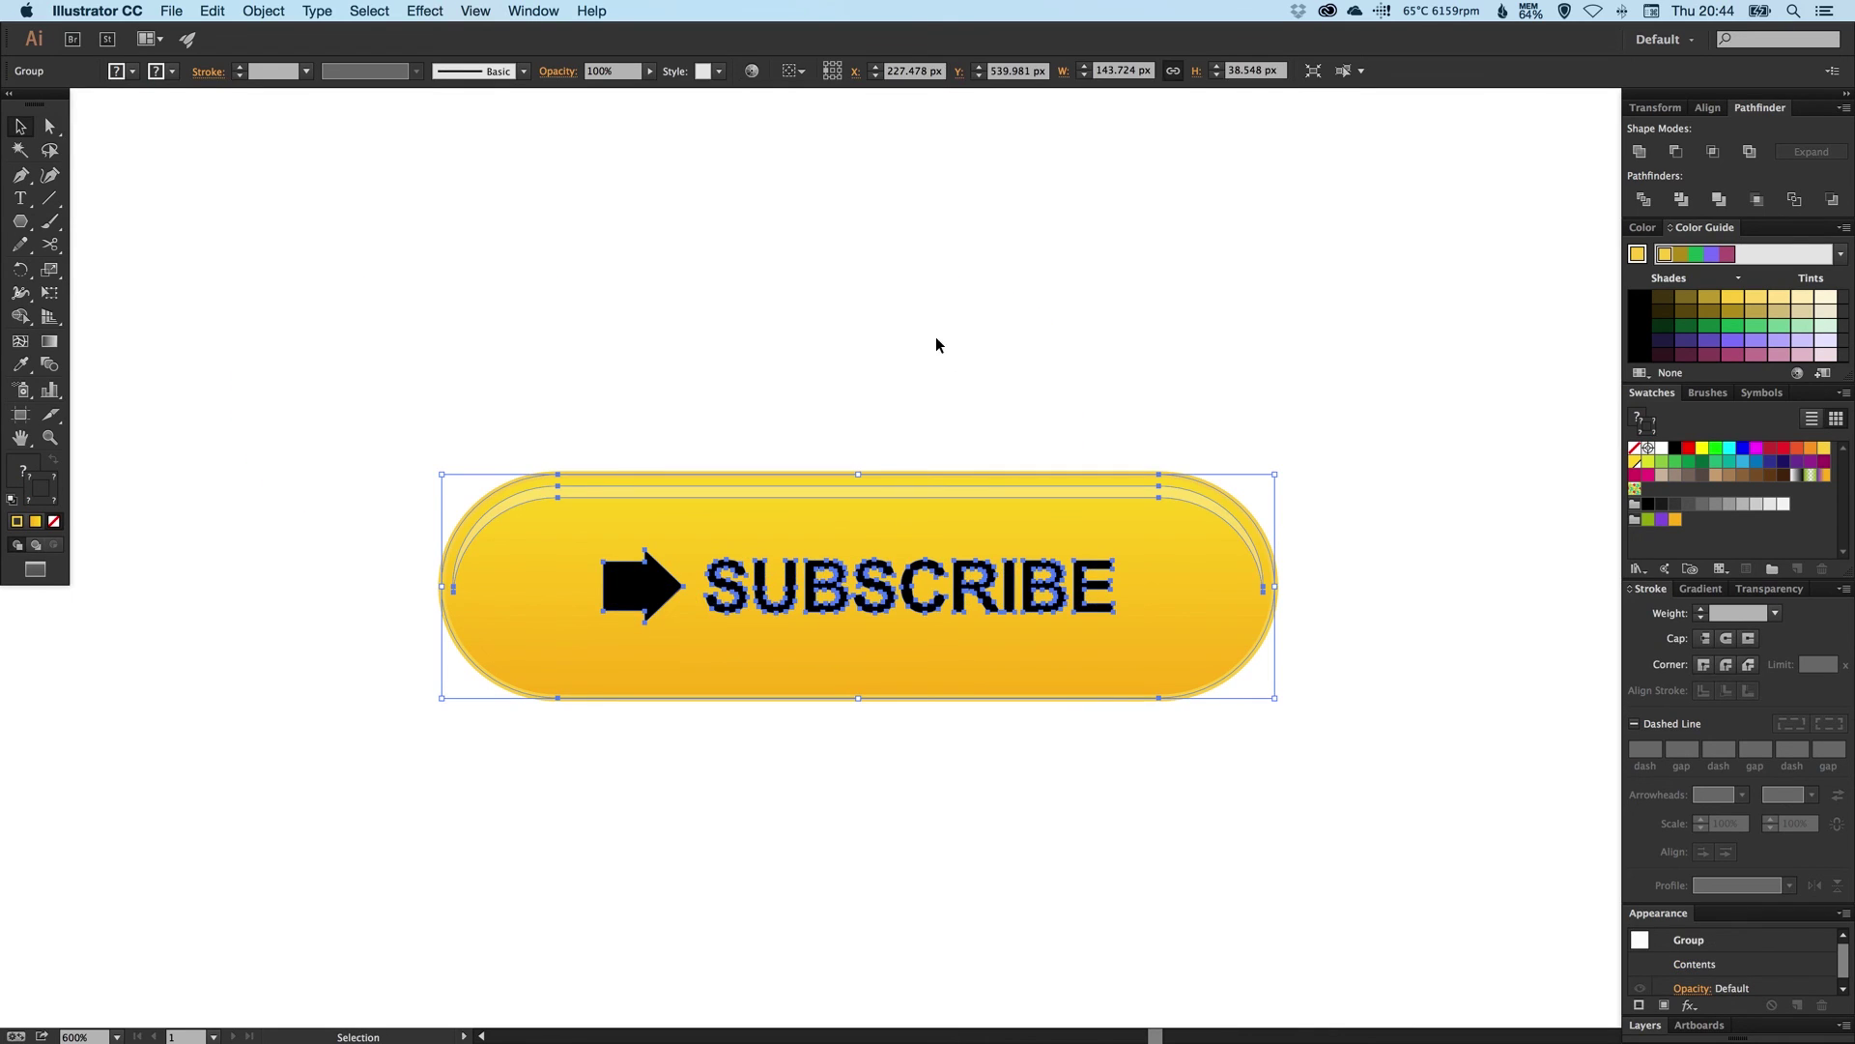